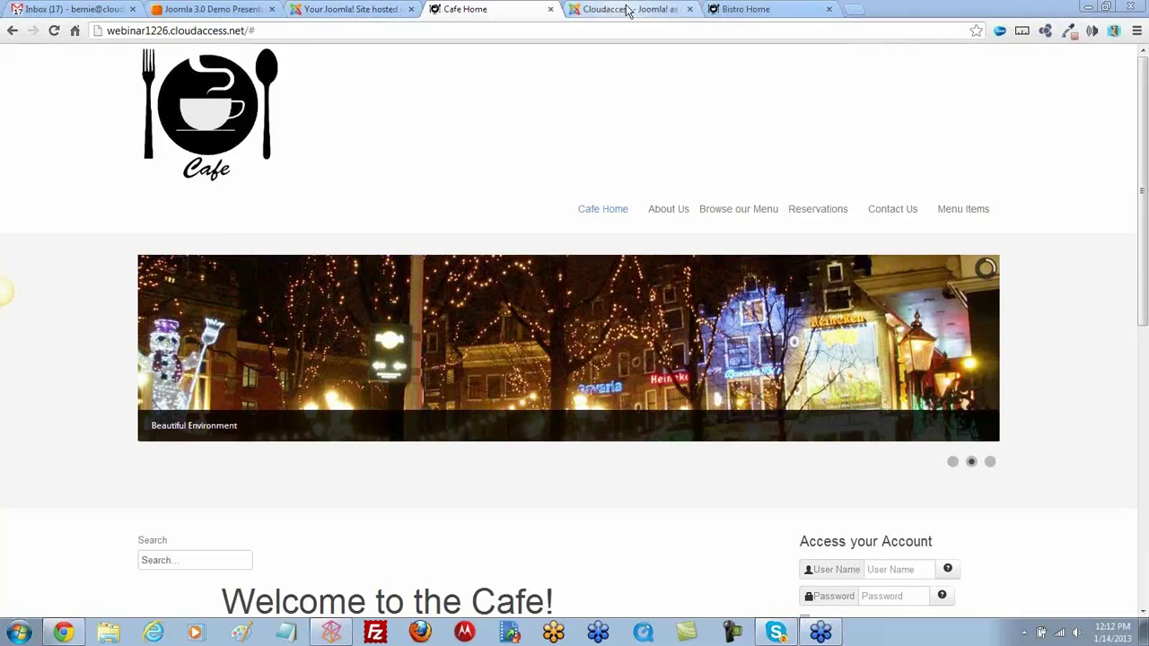
Review the details shown with the Welcome to the Bistro! article on the Bistro site's home page
{"action": "left_click", "coordinate": [760, 10]}
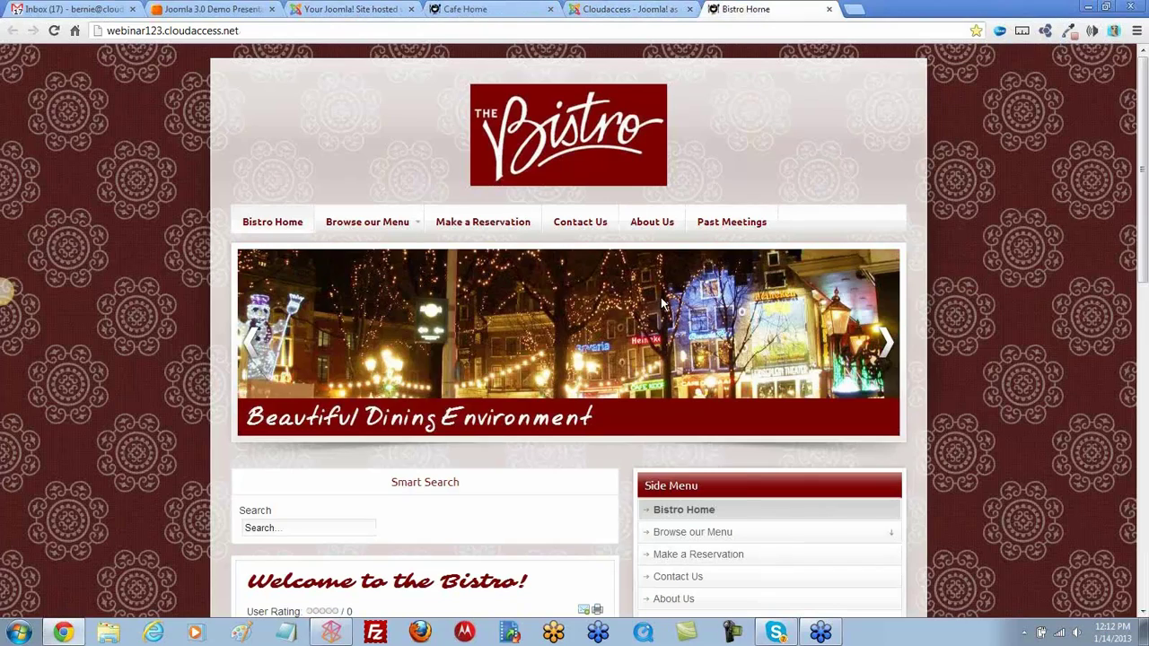
{"action": "scroll", "coordinate": [664, 303], "scroll_direction": "down", "scroll_amount": 5}
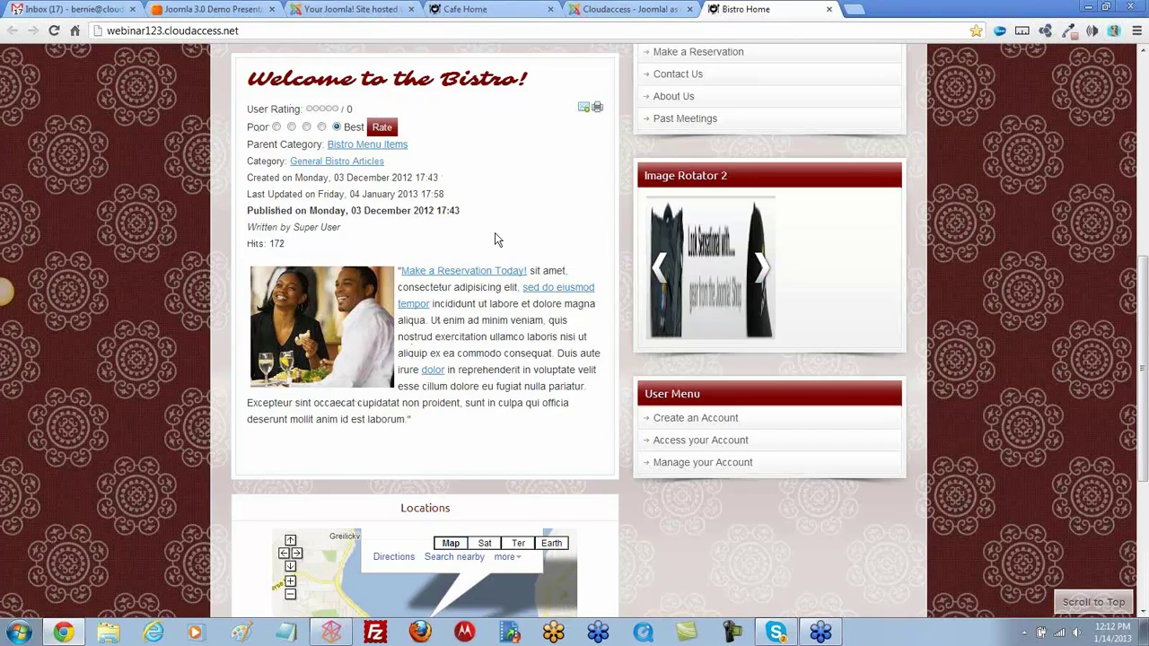
{"action": "scroll", "coordinate": [495, 154], "scroll_direction": "up", "scroll_amount": 1}
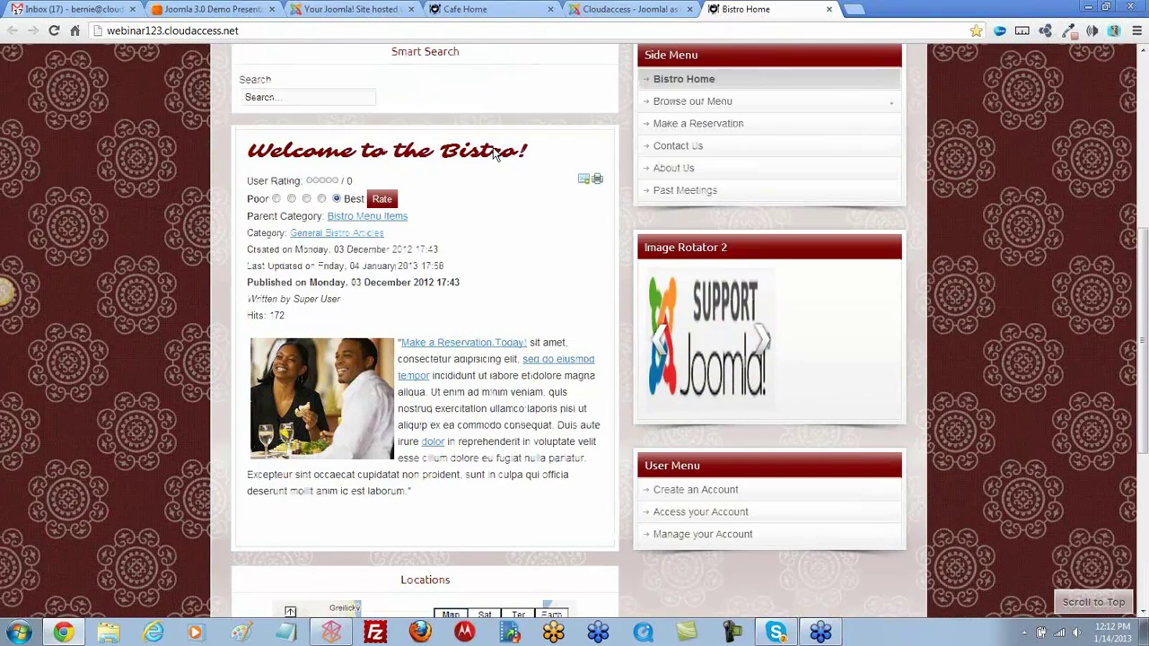
{"action": "scroll", "coordinate": [494, 154], "scroll_direction": "up", "scroll_amount": 5}
Open the Article Manager's global options in the Joomla administration, hide the article category and parent, and set both of their links to No
{"action": "left_click", "coordinate": [624, 10]}
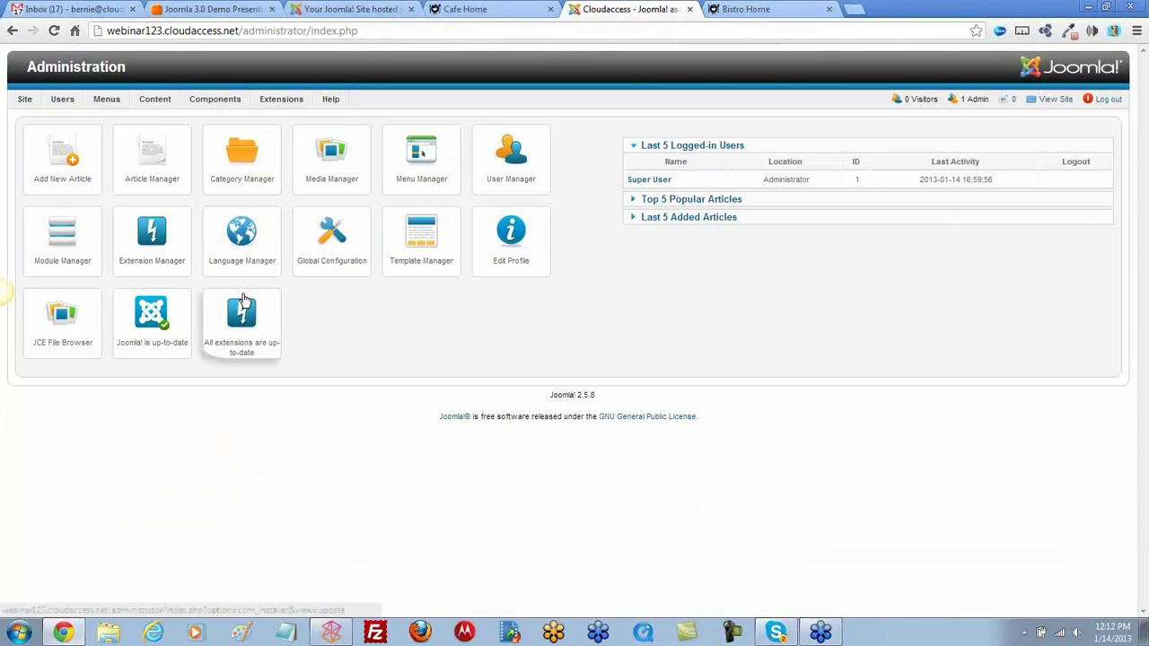
{"action": "left_click", "coordinate": [153, 159]}
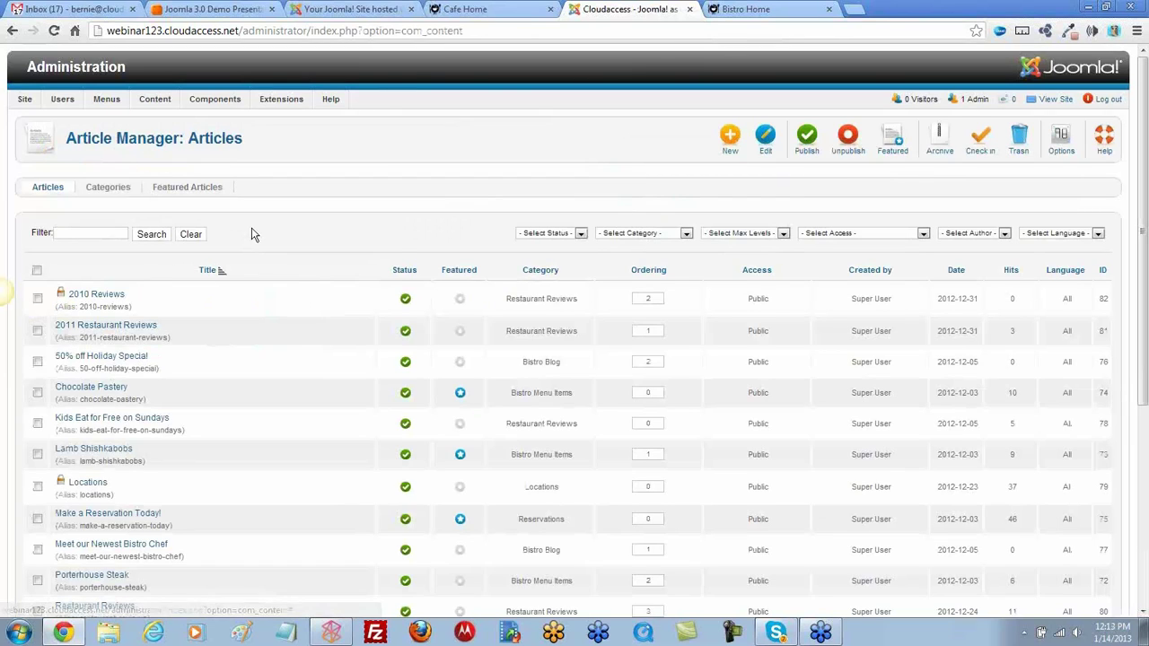
{"action": "left_click", "coordinate": [1062, 139]}
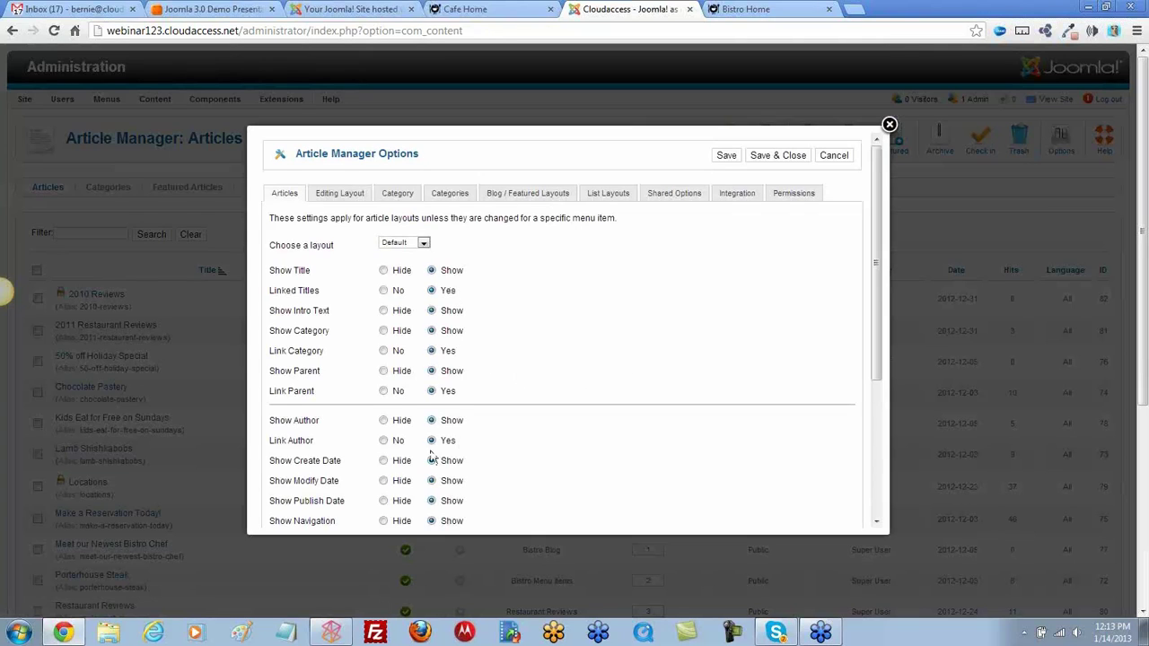
{"action": "left_click", "coordinate": [384, 312]}
{"action": "left_click", "coordinate": [431, 311]}
{"action": "left_click", "coordinate": [384, 331]}
{"action": "left_click", "coordinate": [384, 351]}
{"action": "left_click", "coordinate": [384, 392]}
{"action": "left_click", "coordinate": [385, 370]}
Hide the author and the create, modify and publish dates, and set Link Author to No
{"action": "scroll", "coordinate": [395, 377], "scroll_direction": "down", "scroll_amount": 2}
{"action": "left_click", "coordinate": [384, 277]}
{"action": "left_click", "coordinate": [384, 297]}
{"action": "left_click", "coordinate": [383, 317]}
{"action": "left_click", "coordinate": [383, 337]}
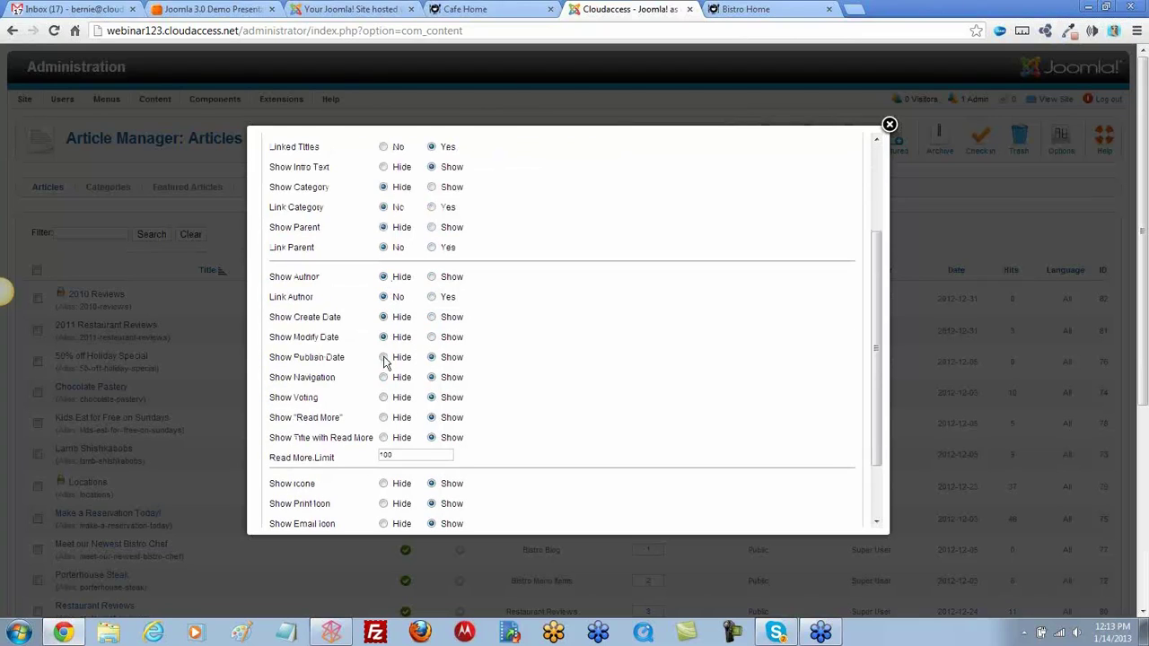
{"action": "left_click", "coordinate": [383, 357]}
Hide the article navigation, voting and the title with Read More
{"action": "left_click", "coordinate": [384, 377]}
{"action": "left_click", "coordinate": [383, 398]}
{"action": "left_click", "coordinate": [383, 438]}
Hide the icons, print icon, email icon and hits for articles, and save the options
{"action": "scroll", "coordinate": [386, 453], "scroll_direction": "down", "scroll_amount": 2}
{"action": "left_click", "coordinate": [384, 403]}
{"action": "left_click", "coordinate": [383, 422]}
{"action": "left_click", "coordinate": [383, 442]}
{"action": "left_click", "coordinate": [383, 463]}
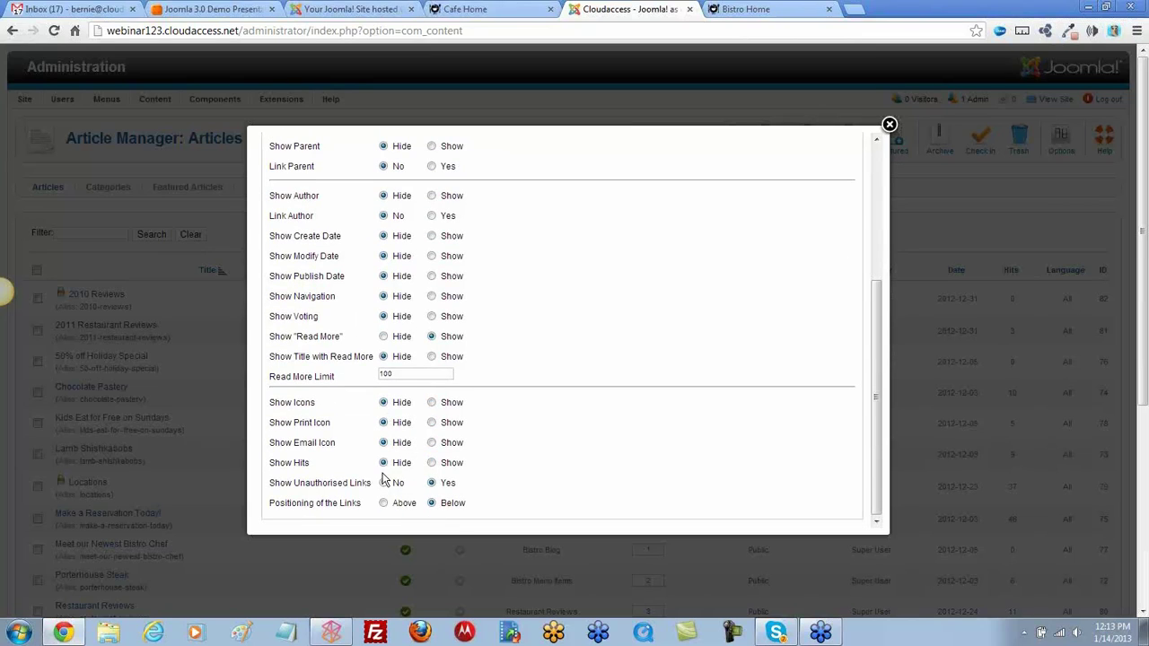
{"action": "scroll", "coordinate": [582, 440], "scroll_direction": "up", "scroll_amount": 6}
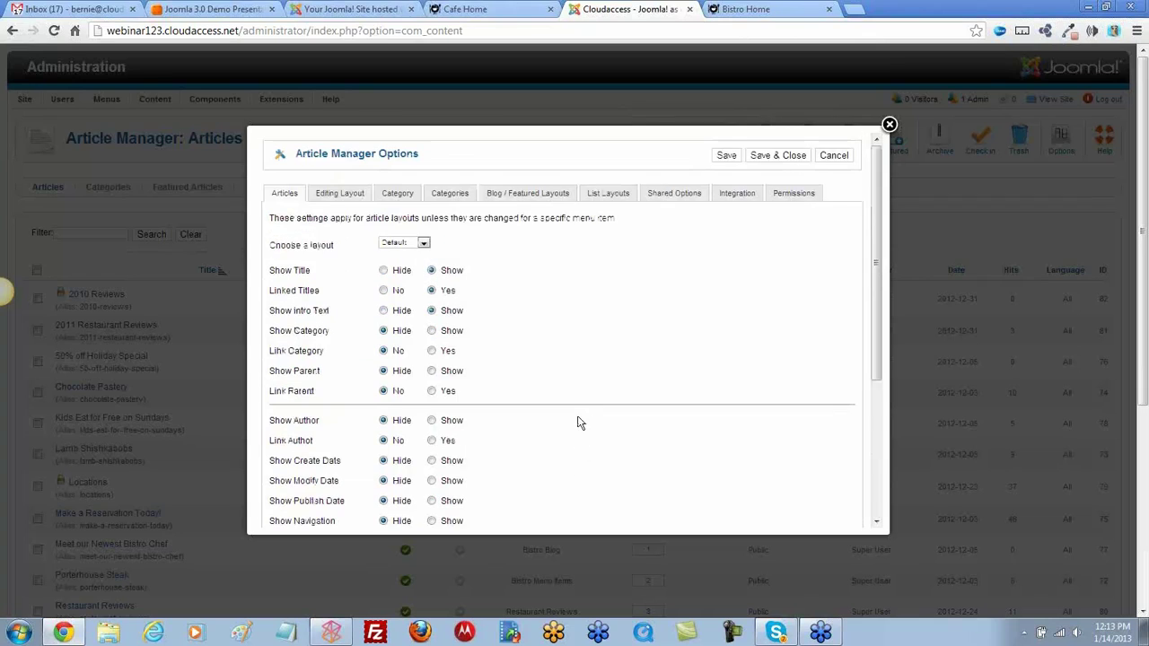
{"action": "left_click", "coordinate": [726, 157]}
Reload the Bistro home page and check how the Welcome to the Bistro! article is displayed
{"action": "key", "text": "ctrl+Tab"}
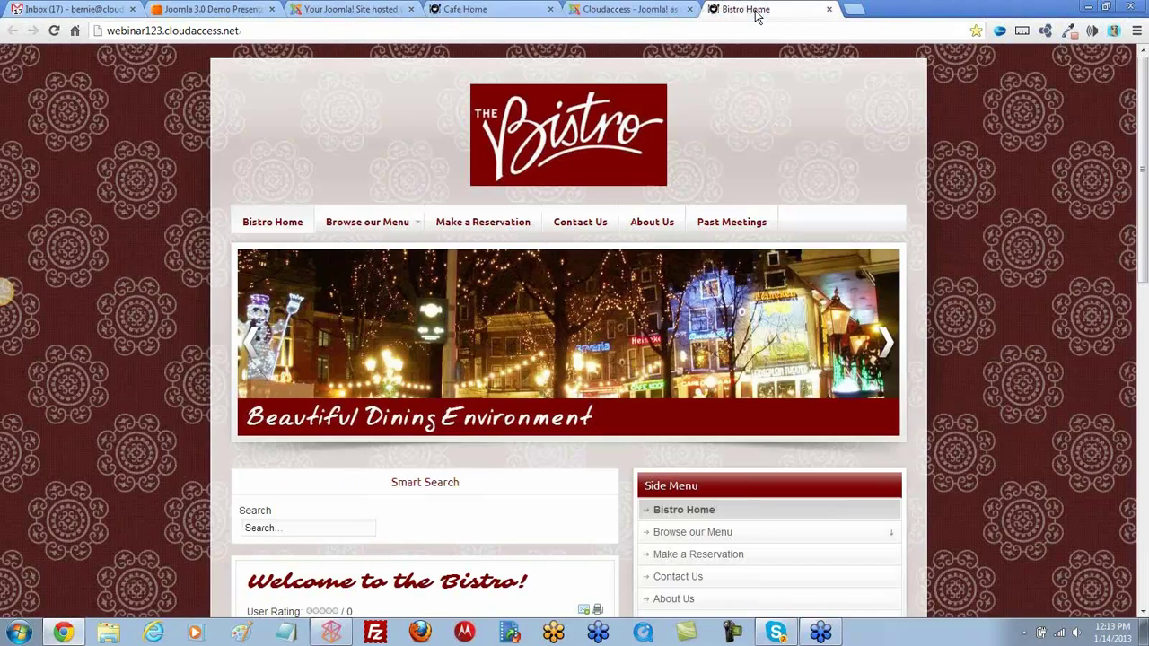
{"action": "scroll", "coordinate": [606, 287], "scroll_direction": "down", "scroll_amount": 4}
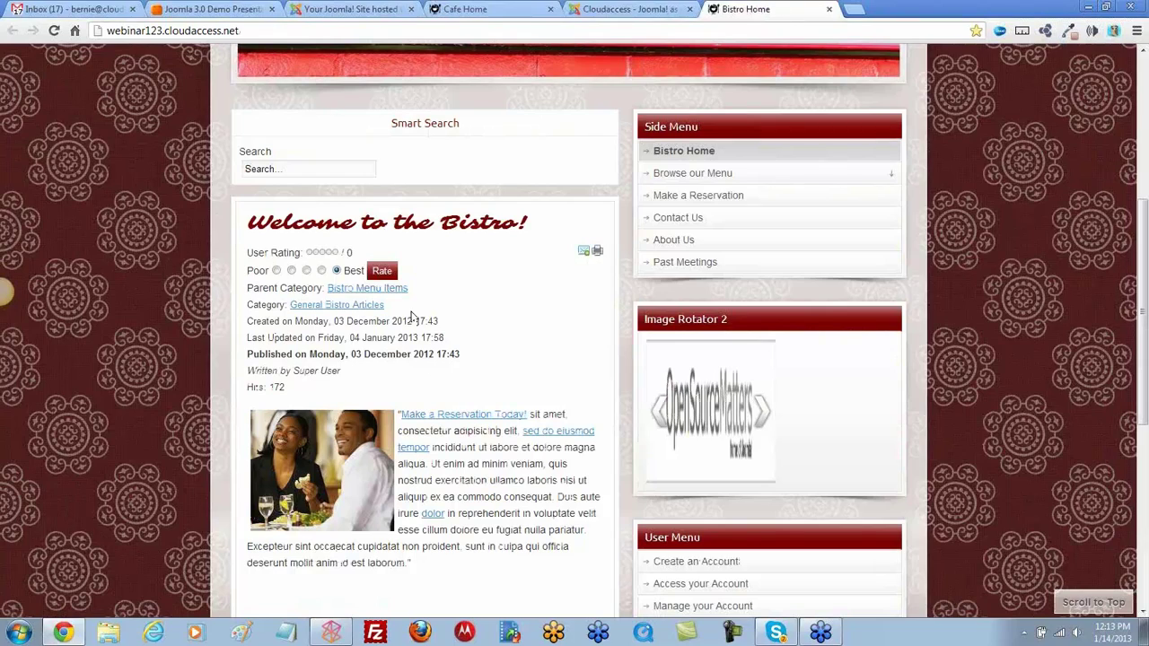
{"action": "left_click", "coordinate": [54, 31]}
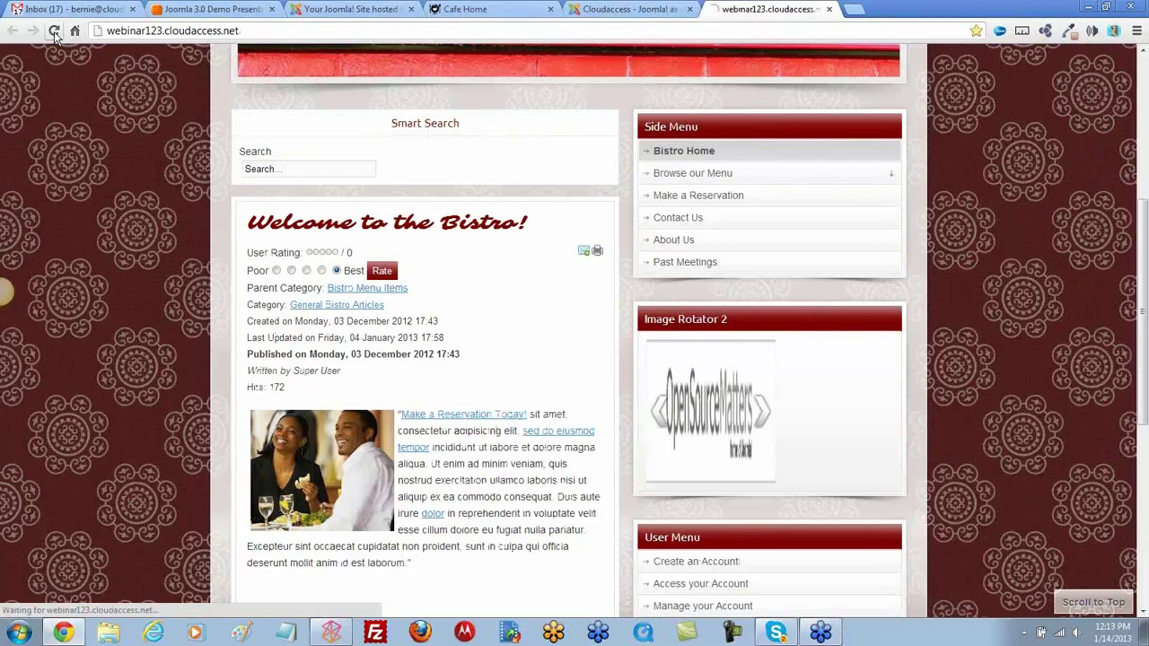
{"action": "scroll", "coordinate": [488, 465], "scroll_direction": "down", "scroll_amount": 4}
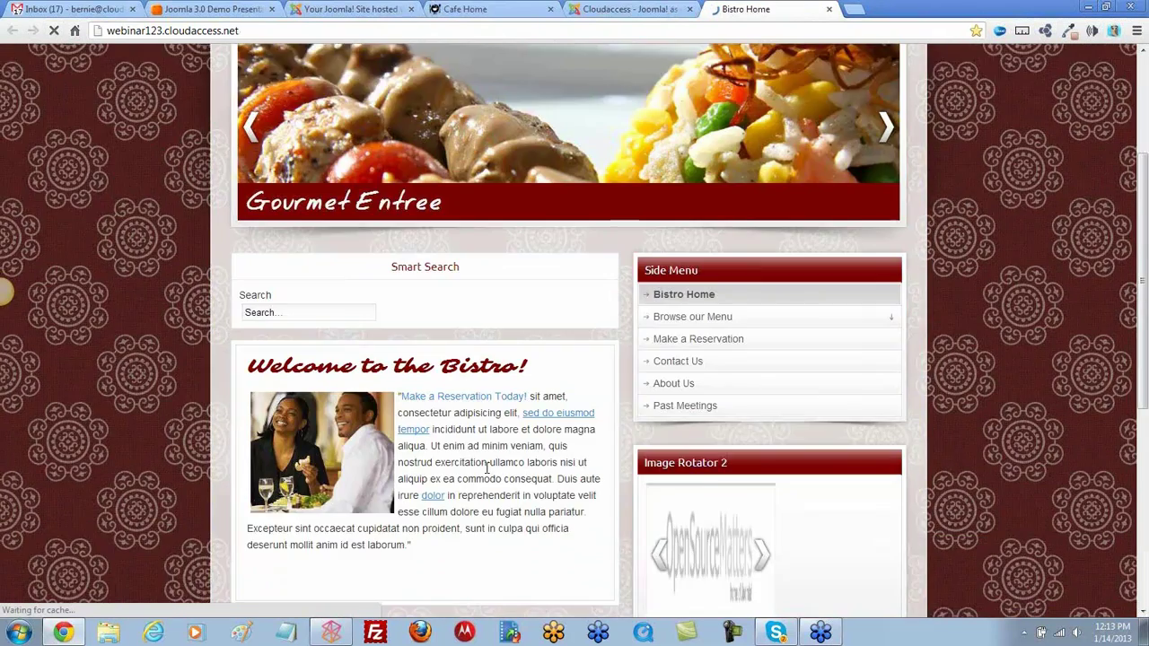
{"action": "scroll", "coordinate": [493, 474], "scroll_direction": "down", "scroll_amount": 2}
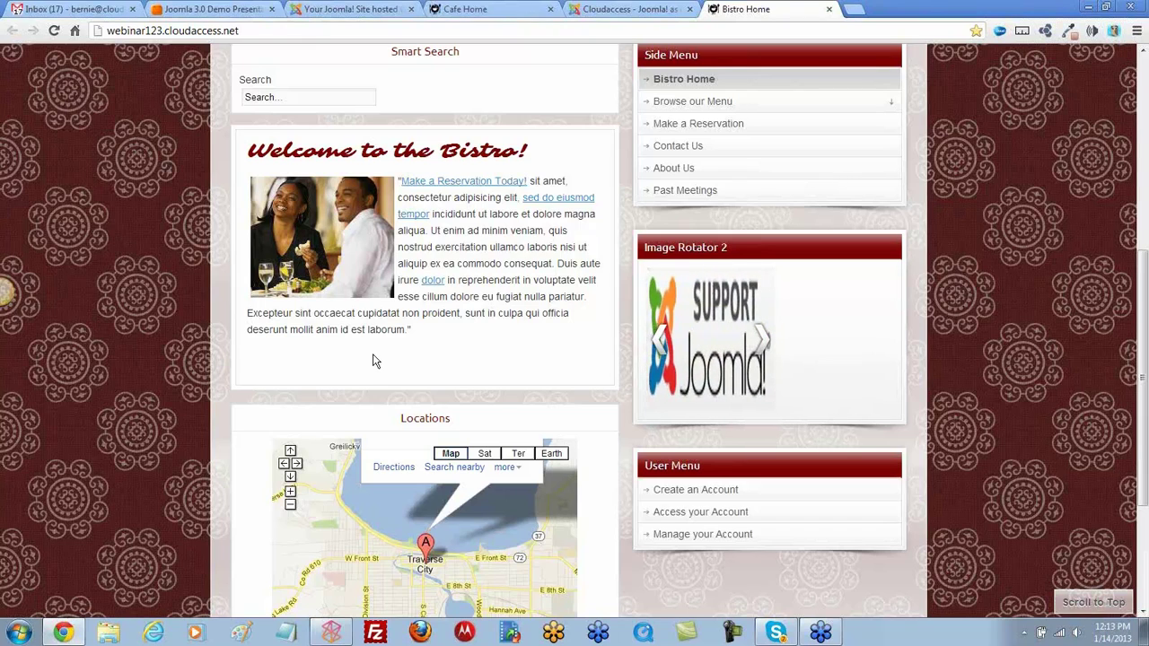
Save and close the Article Manager options in the administration and open the Welcome to the Bistro! article for editing
{"action": "left_click", "coordinate": [671, 9]}
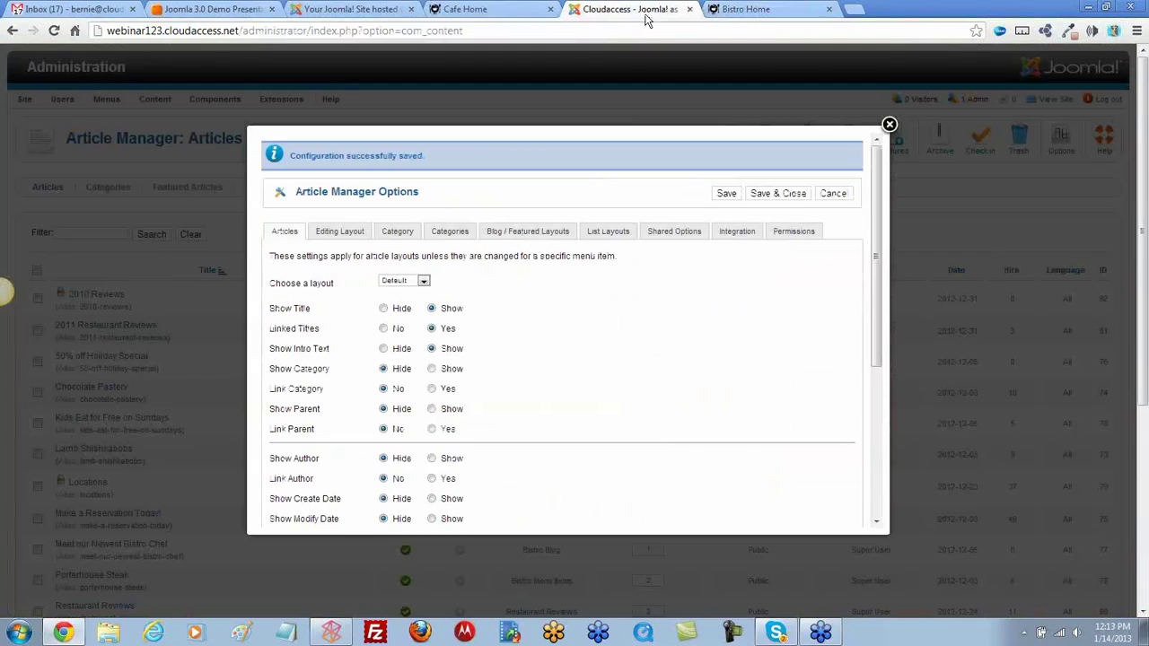
{"action": "left_click", "coordinate": [788, 199]}
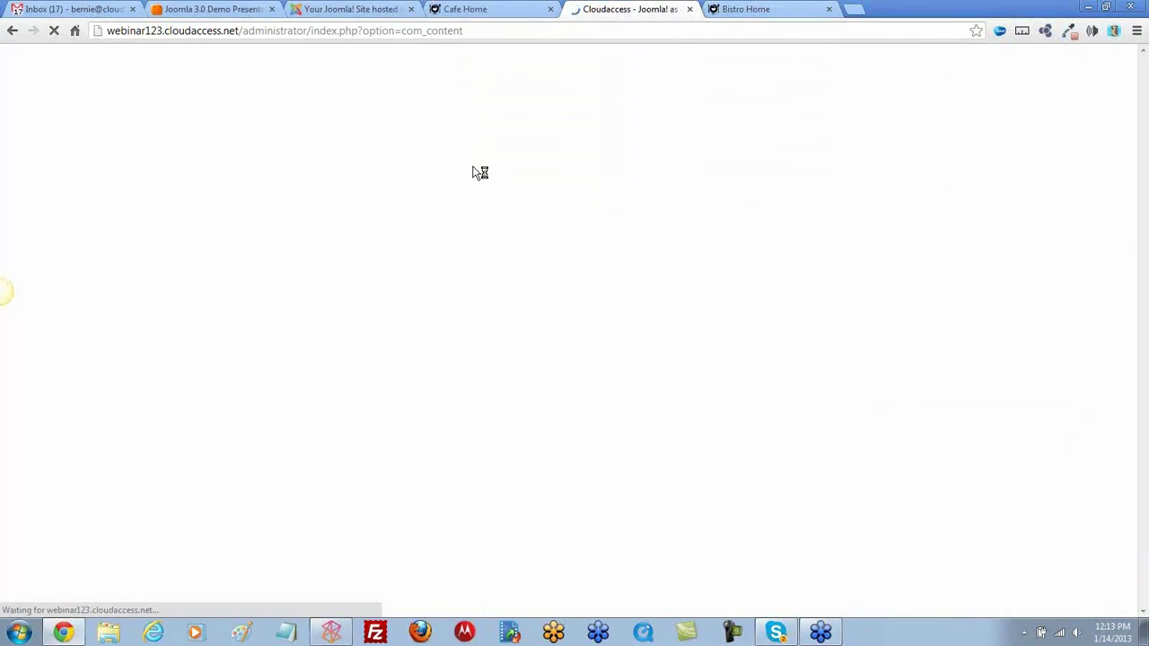
{"action": "scroll", "coordinate": [353, 221], "scroll_direction": "down", "scroll_amount": 3}
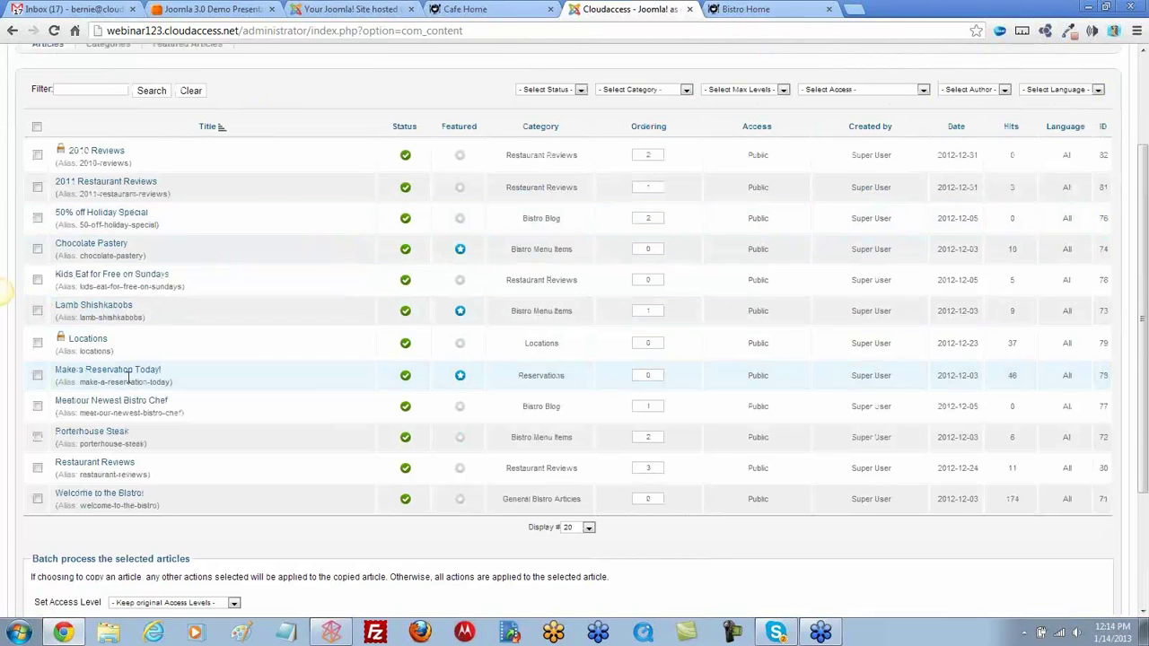
{"action": "left_click", "coordinate": [128, 501]}
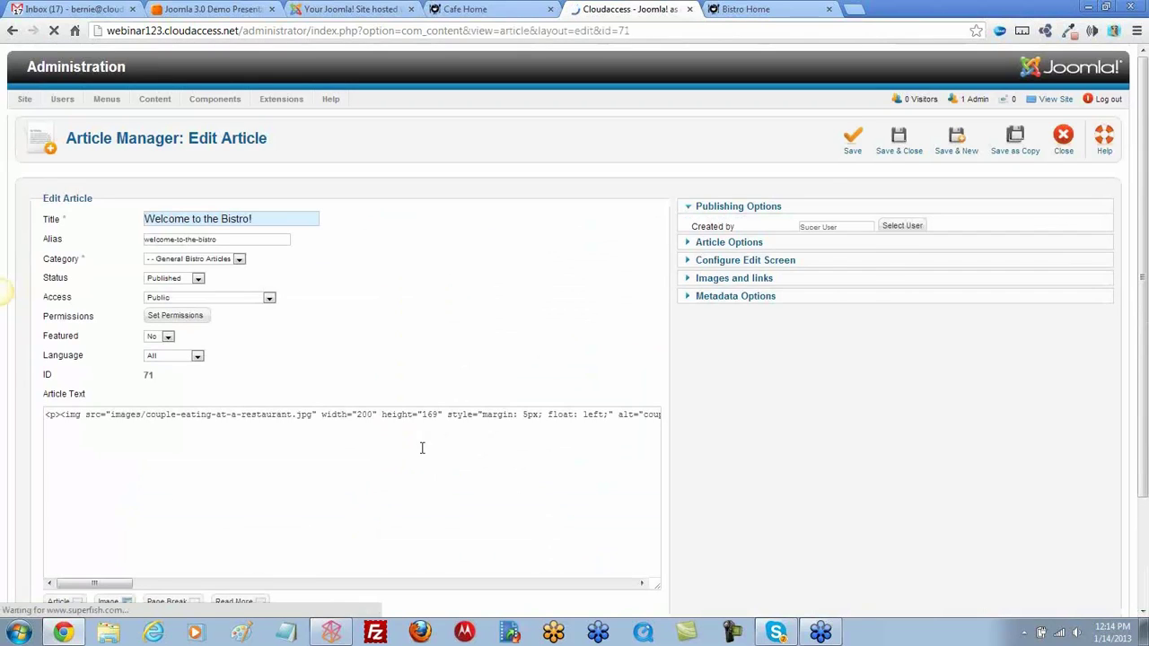
Expand the article editor to full screen and add a "View PDF" line beneath the paragraph
{"action": "scroll", "coordinate": [427, 370], "scroll_direction": "down", "scroll_amount": 1}
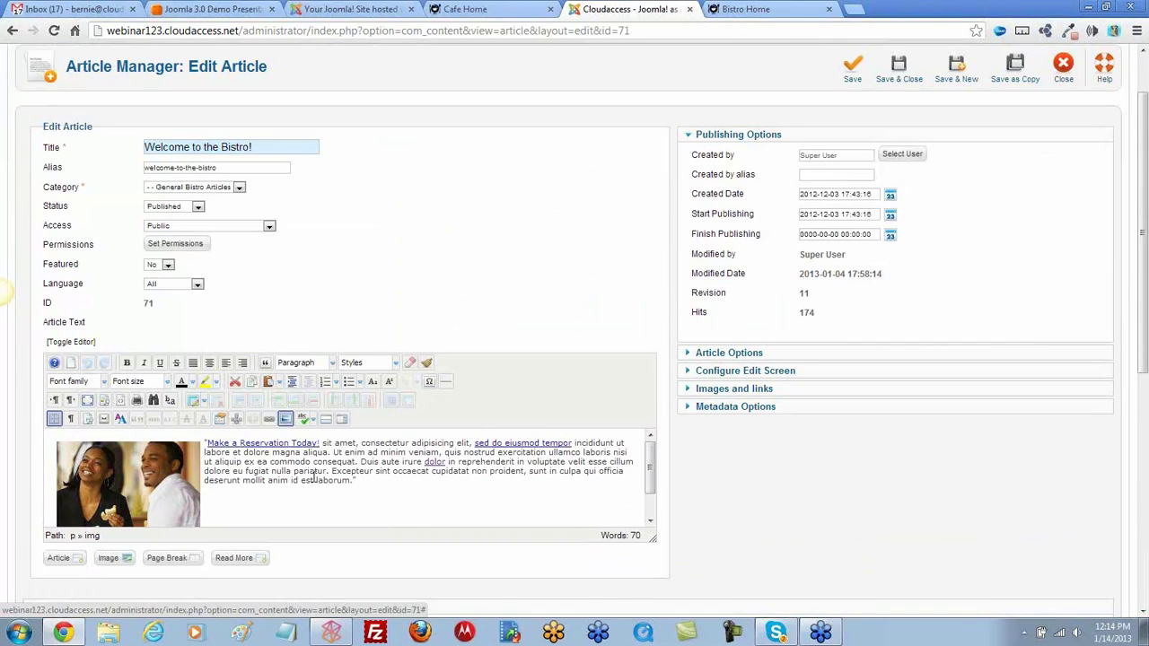
{"action": "left_click", "coordinate": [88, 401]}
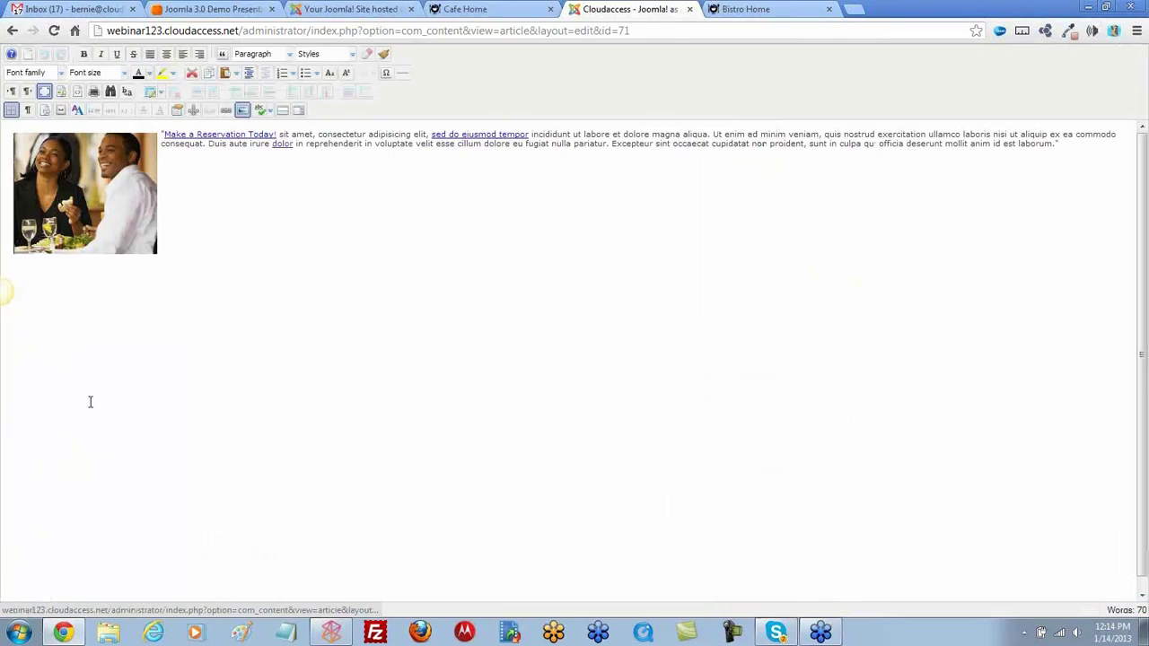
{"action": "left_click", "coordinate": [194, 144]}
{"action": "left_click", "coordinate": [1080, 137]}
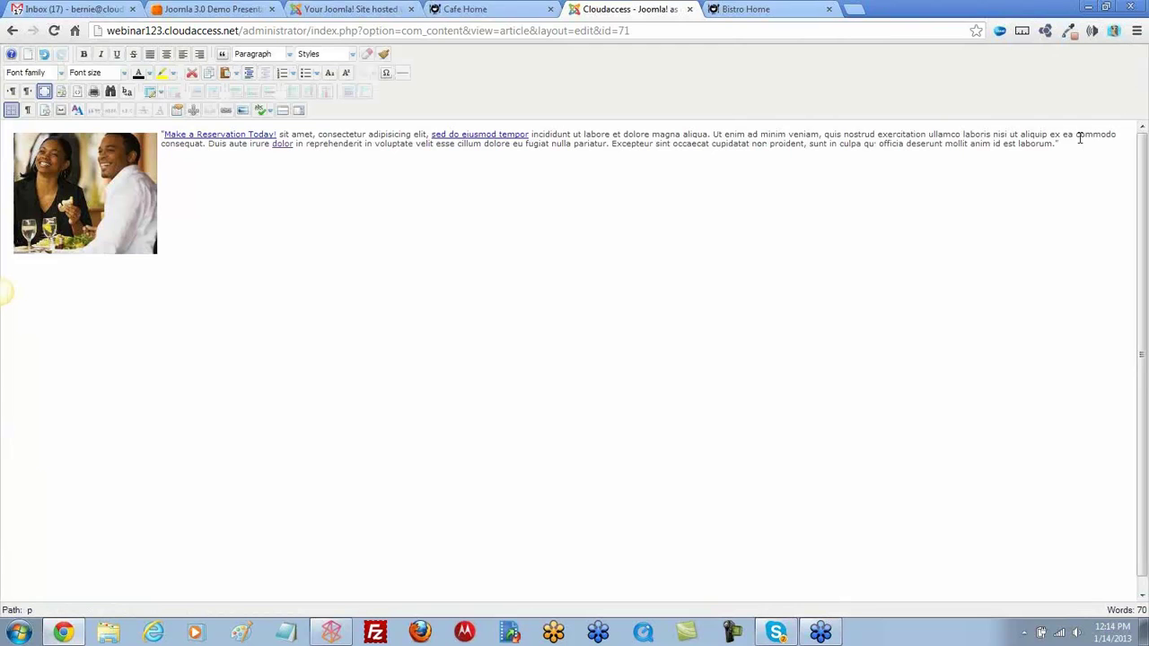
{"action": "type", "text": "P"}
Try to upload SamplePDF.pdf from the Webinar Images folder through the Image Manager for the selected "View PDF" text
{"action": "left_click_drag", "start_coordinate": [208, 164], "coordinate": [160, 164]}
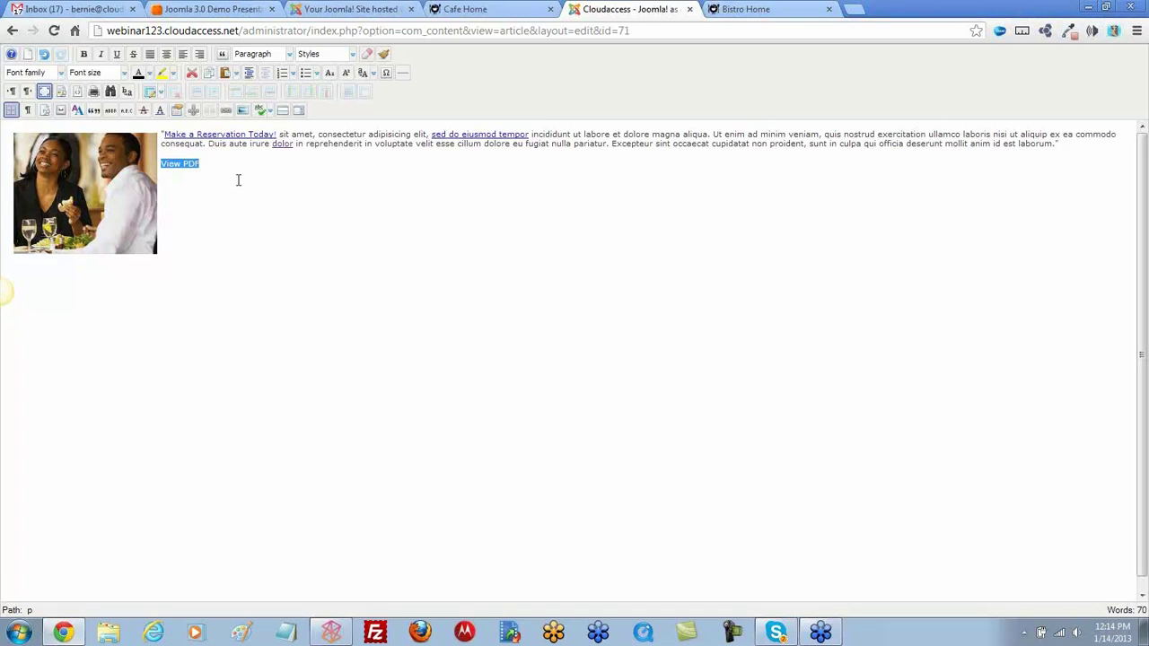
{"action": "left_click", "coordinate": [244, 112]}
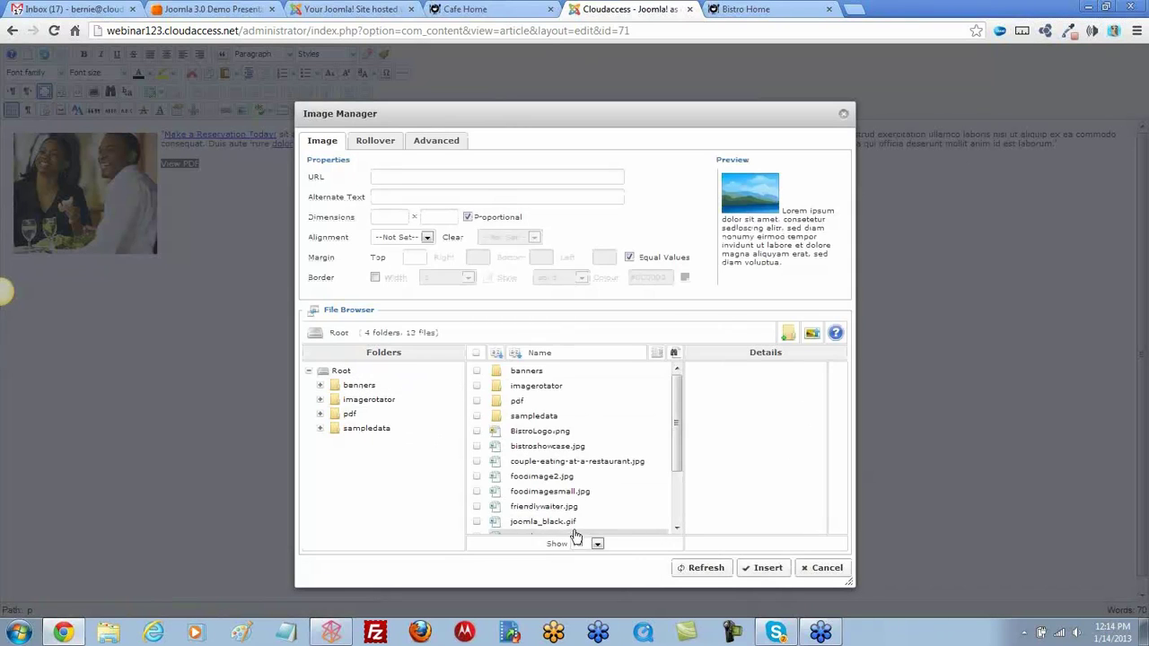
{"action": "left_click_drag", "start_coordinate": [678, 420], "coordinate": [662, 403]}
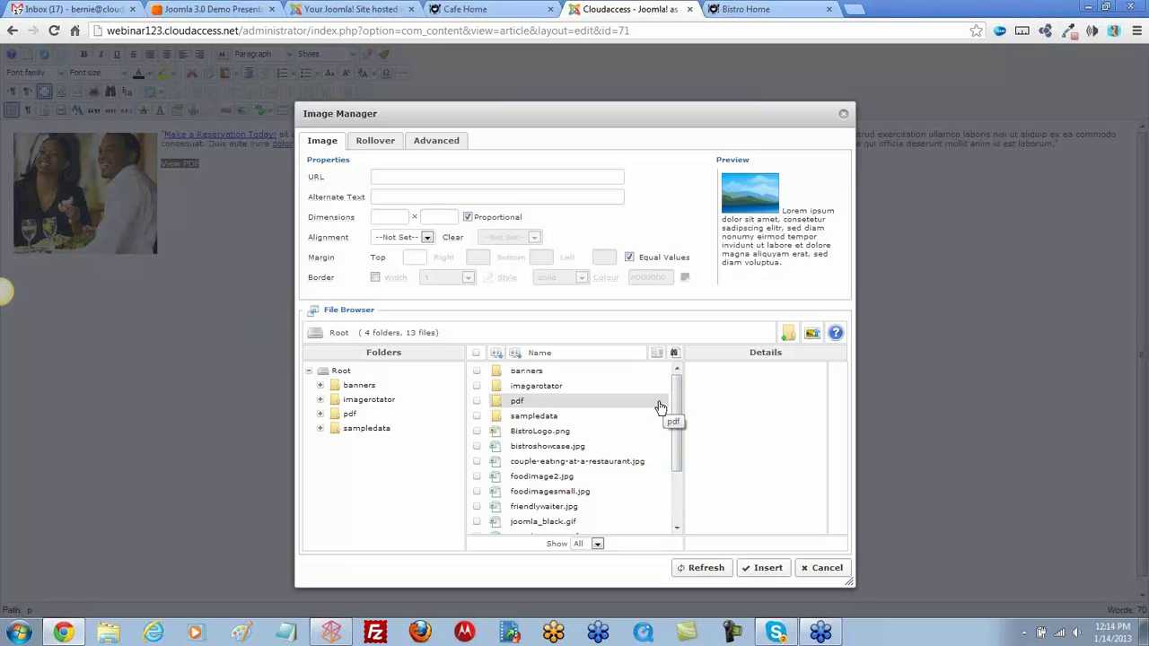
{"action": "left_click", "coordinate": [812, 335]}
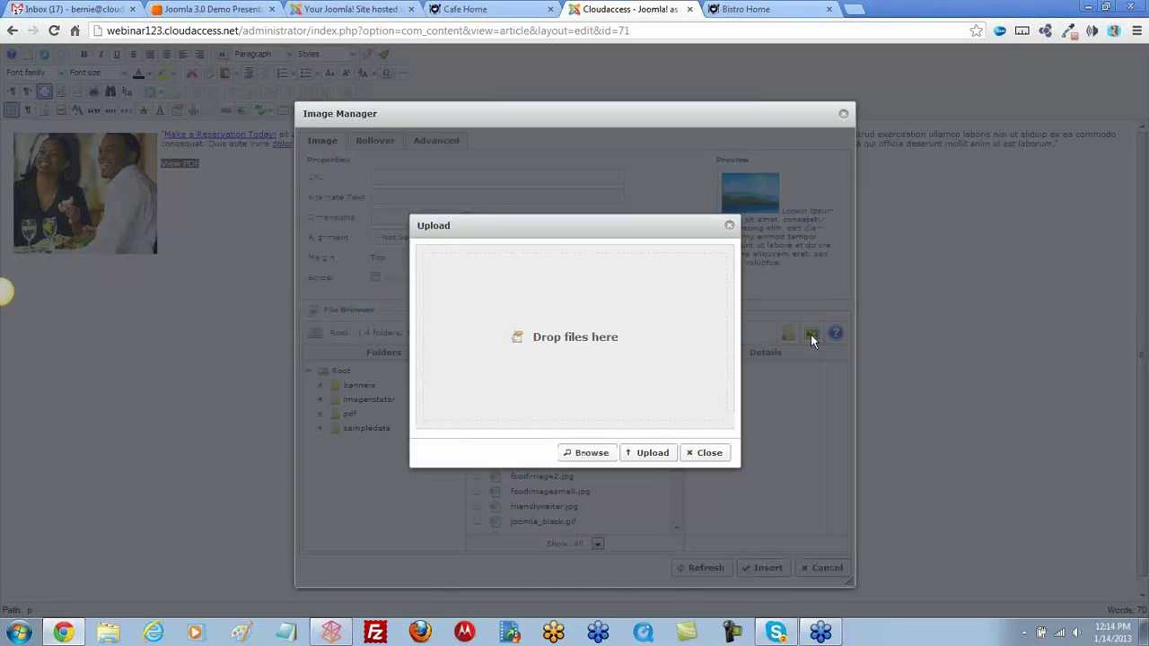
{"action": "left_click", "coordinate": [588, 455]}
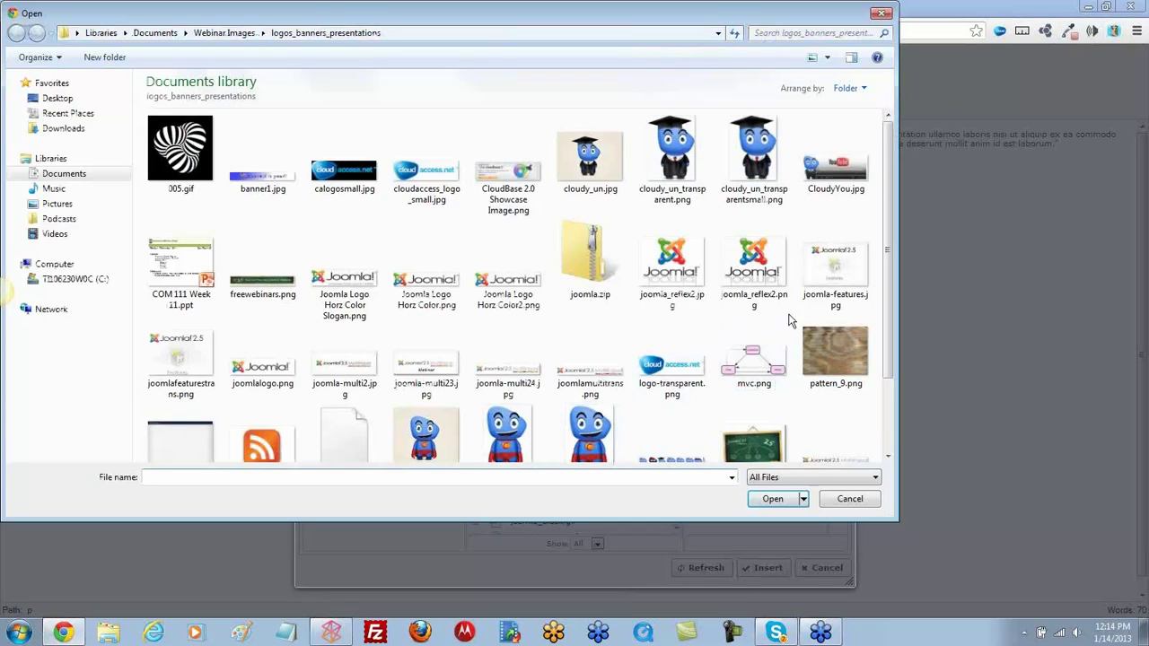
{"action": "left_click", "coordinate": [64, 174]}
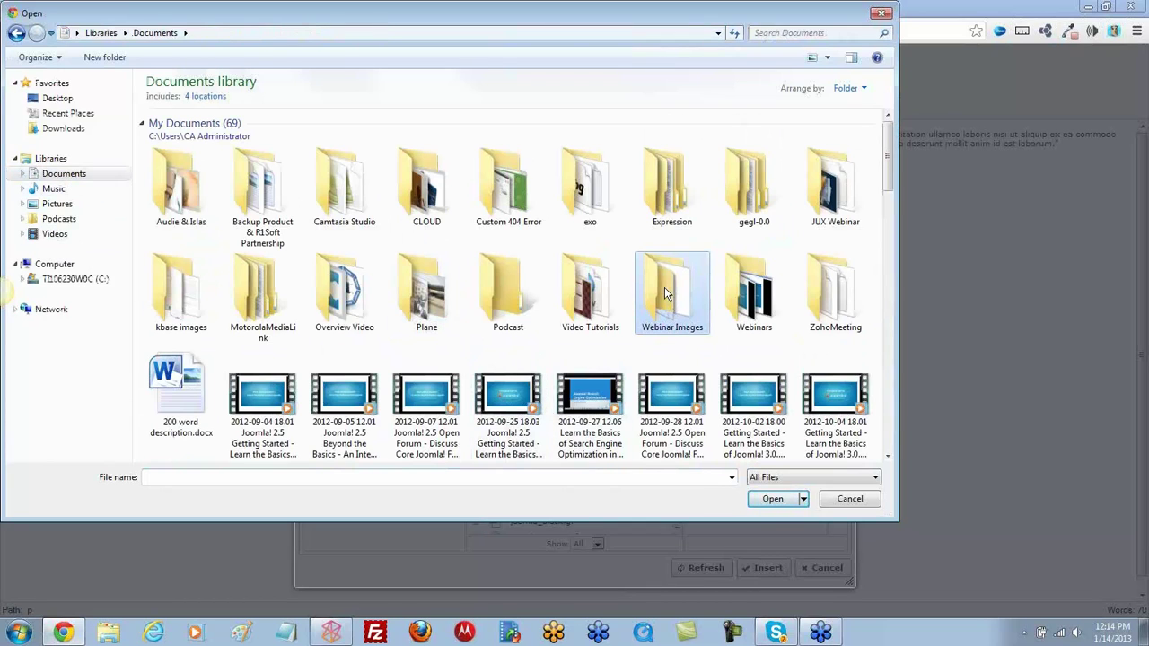
{"action": "double_click", "coordinate": [671, 304]}
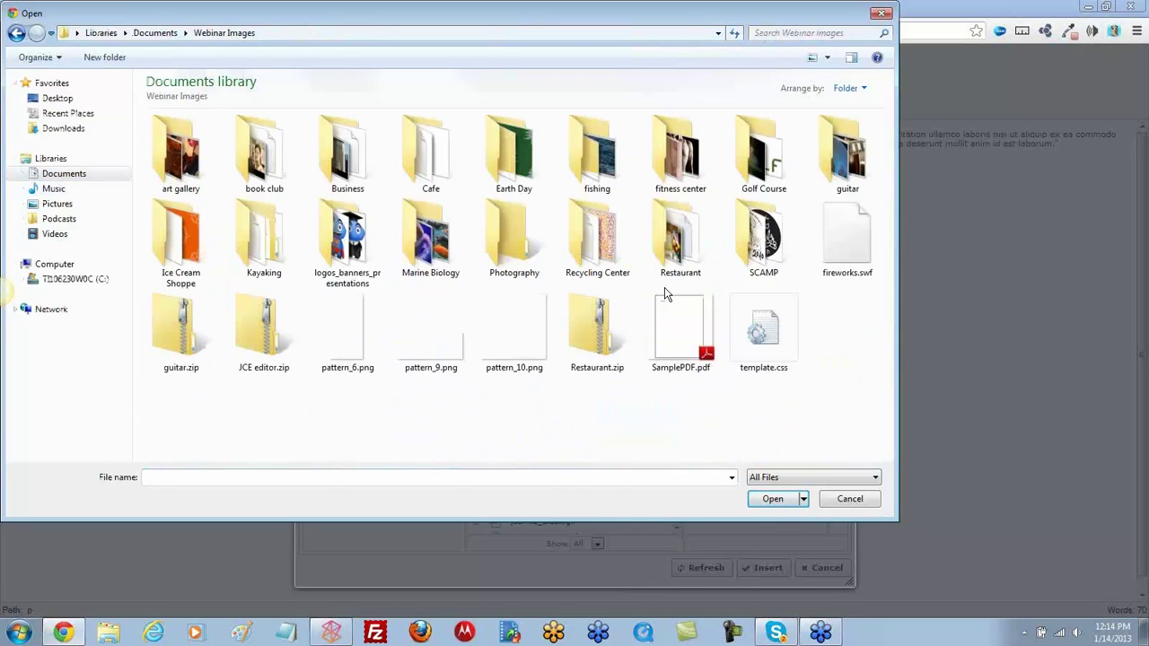
{"action": "double_click", "coordinate": [678, 336]}
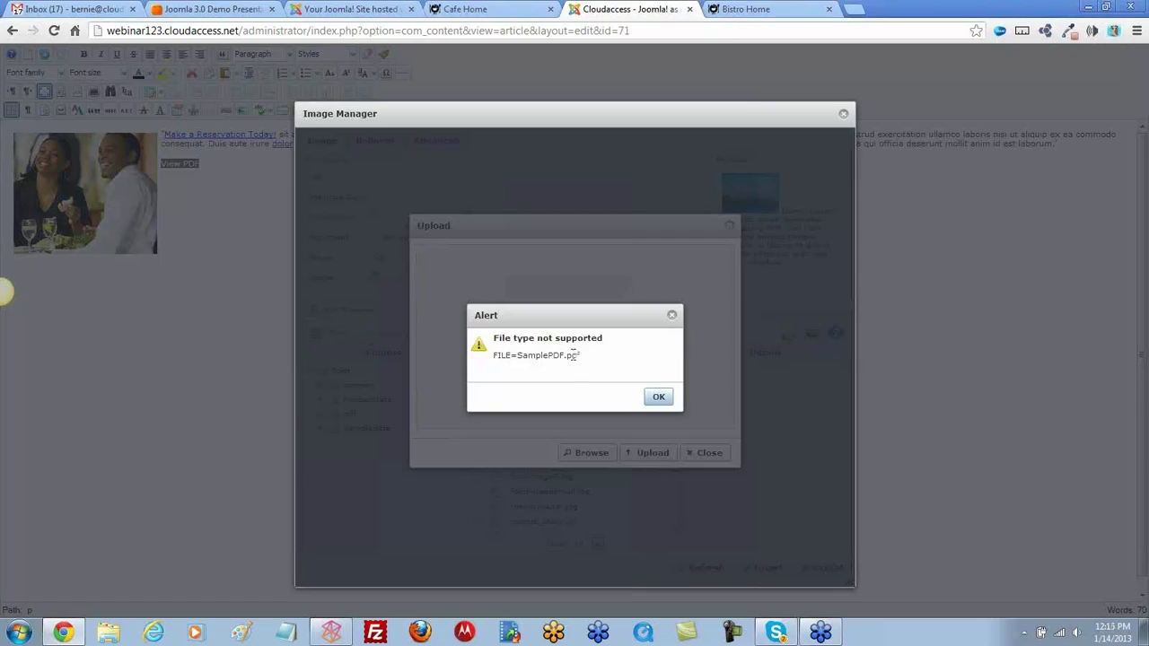
{"action": "left_click", "coordinate": [660, 398]}
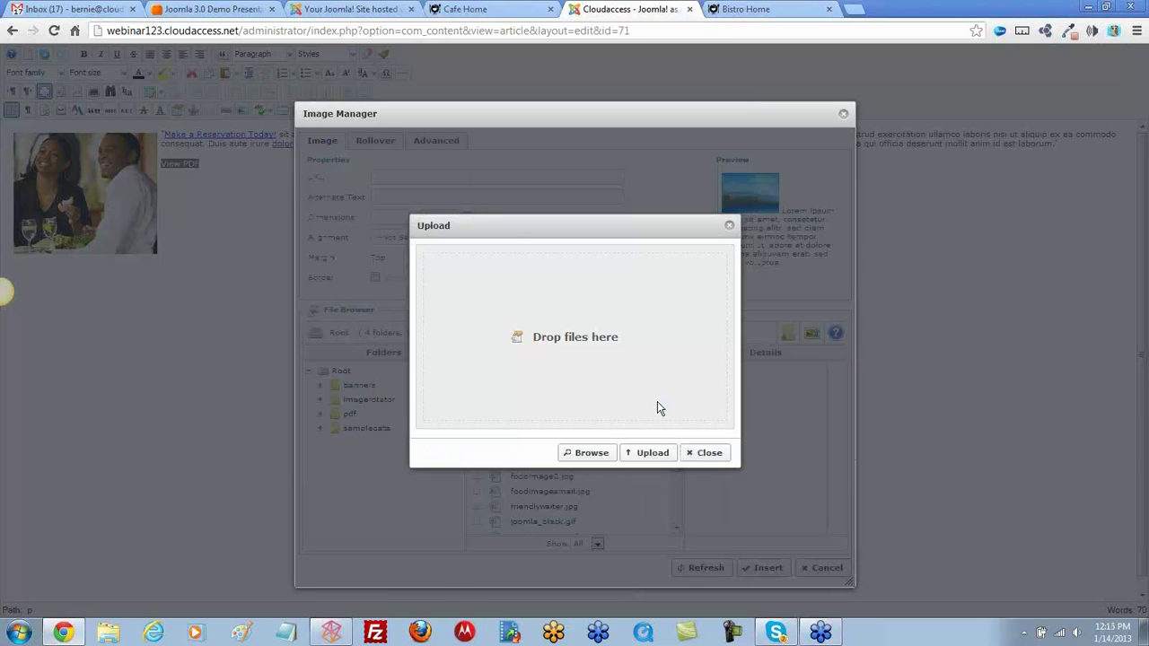
{"action": "left_click", "coordinate": [699, 454]}
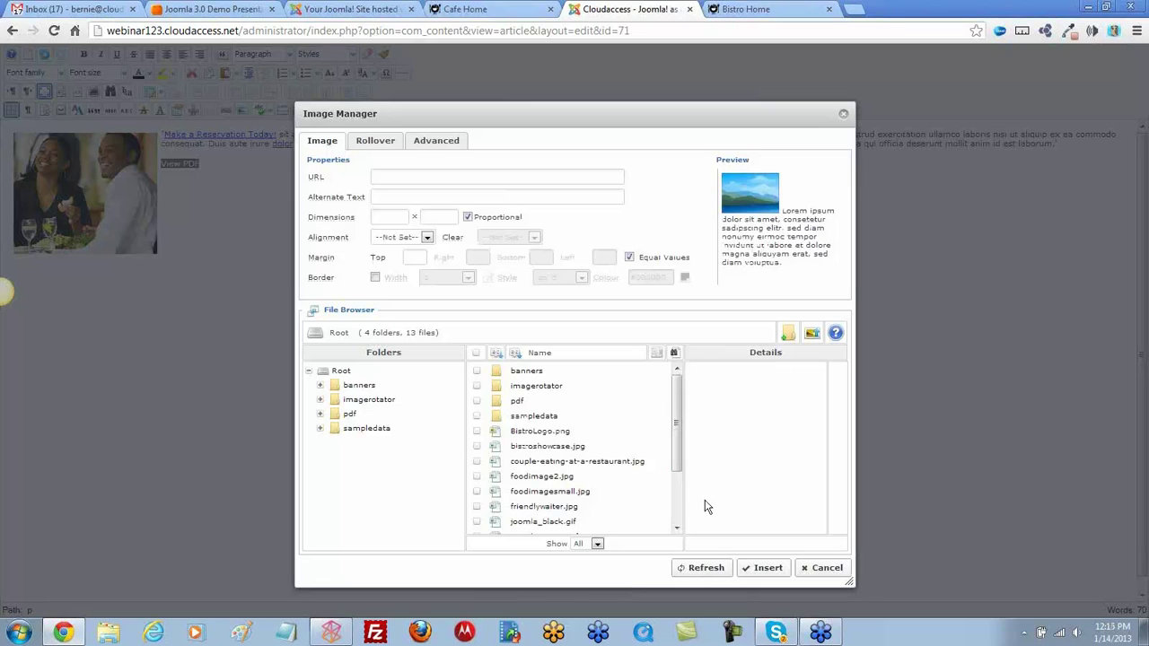
{"action": "left_click", "coordinate": [819, 568]}
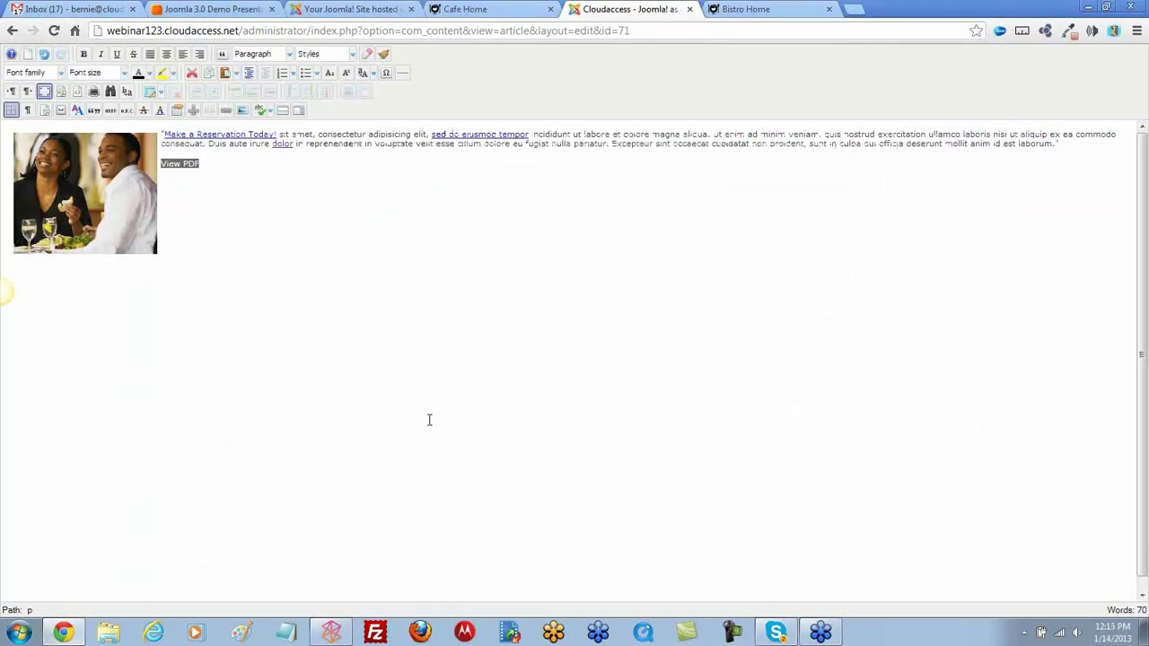
Return the editor from full screen to its normal size in the article's edit form
{"action": "left_click", "coordinate": [45, 132]}
{"action": "left_click", "coordinate": [44, 94]}
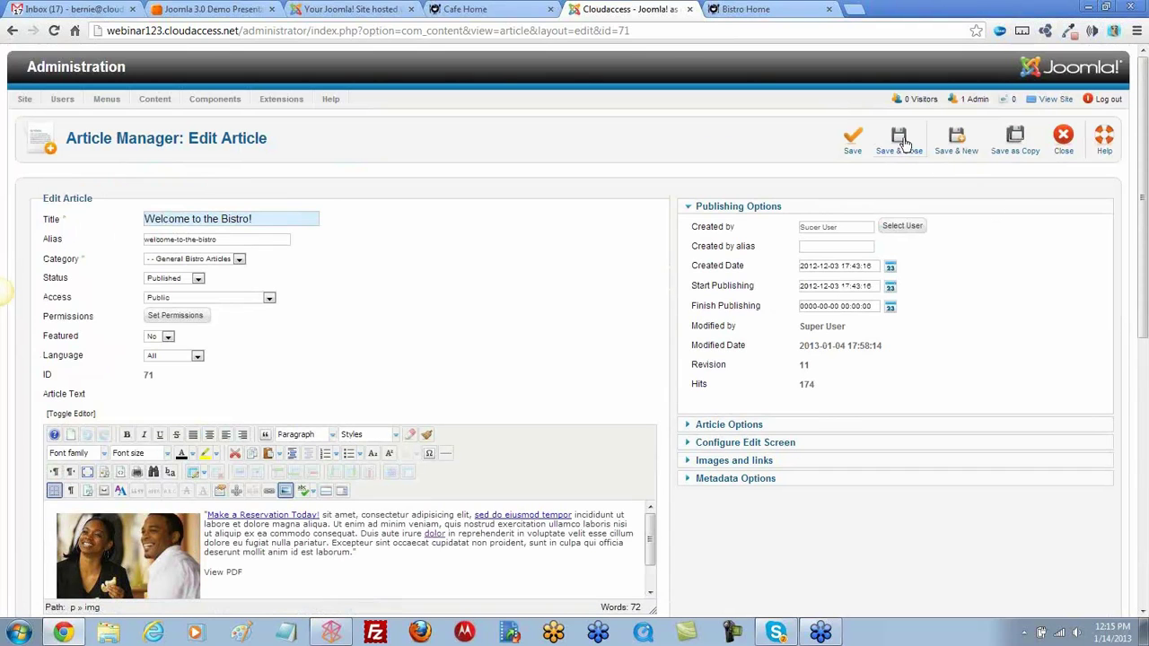
{"action": "left_click", "coordinate": [903, 144]}
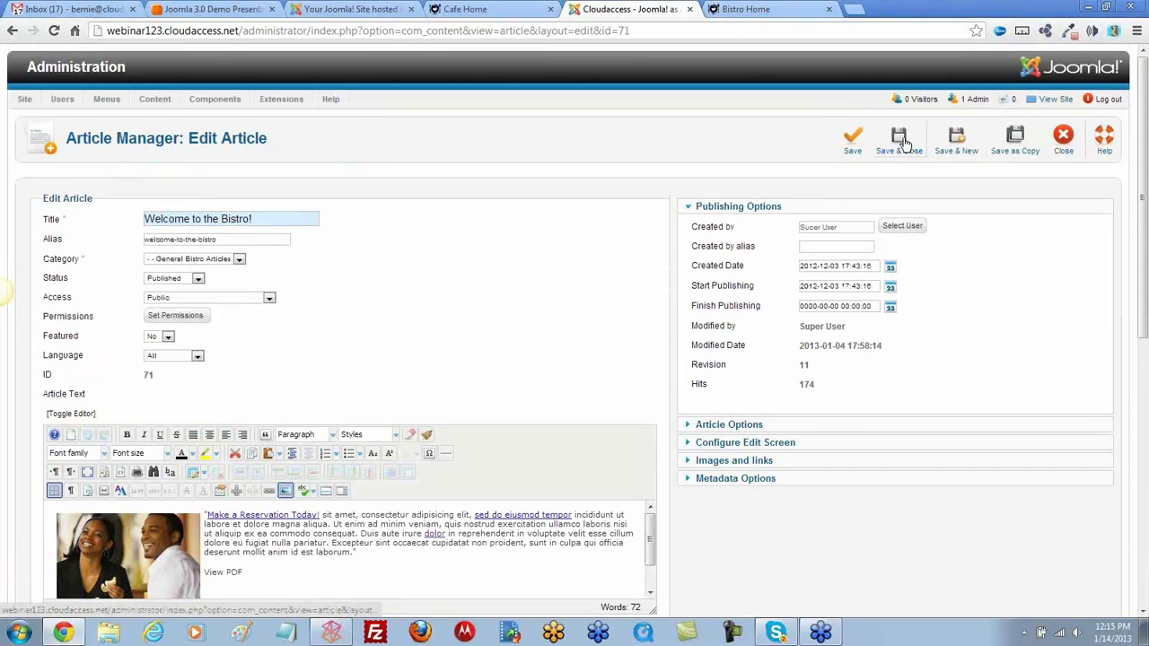
{"action": "scroll", "coordinate": [441, 486], "scroll_direction": "down", "scroll_amount": 3}
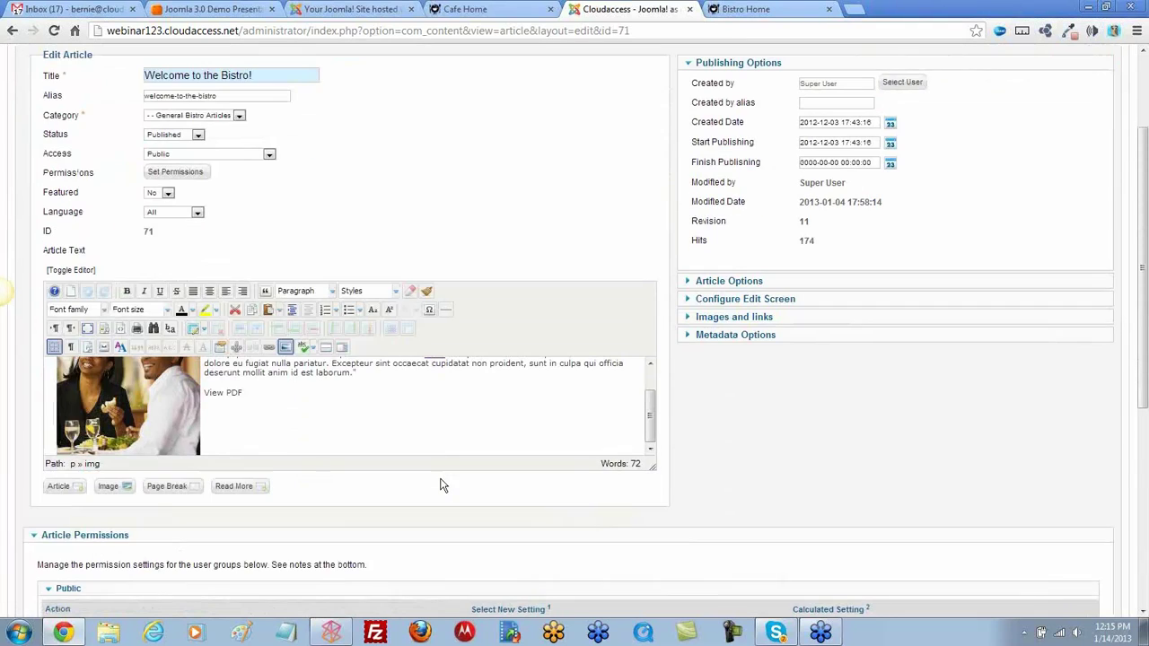
{"action": "left_click_drag", "start_coordinate": [244, 393], "coordinate": [203, 394]}
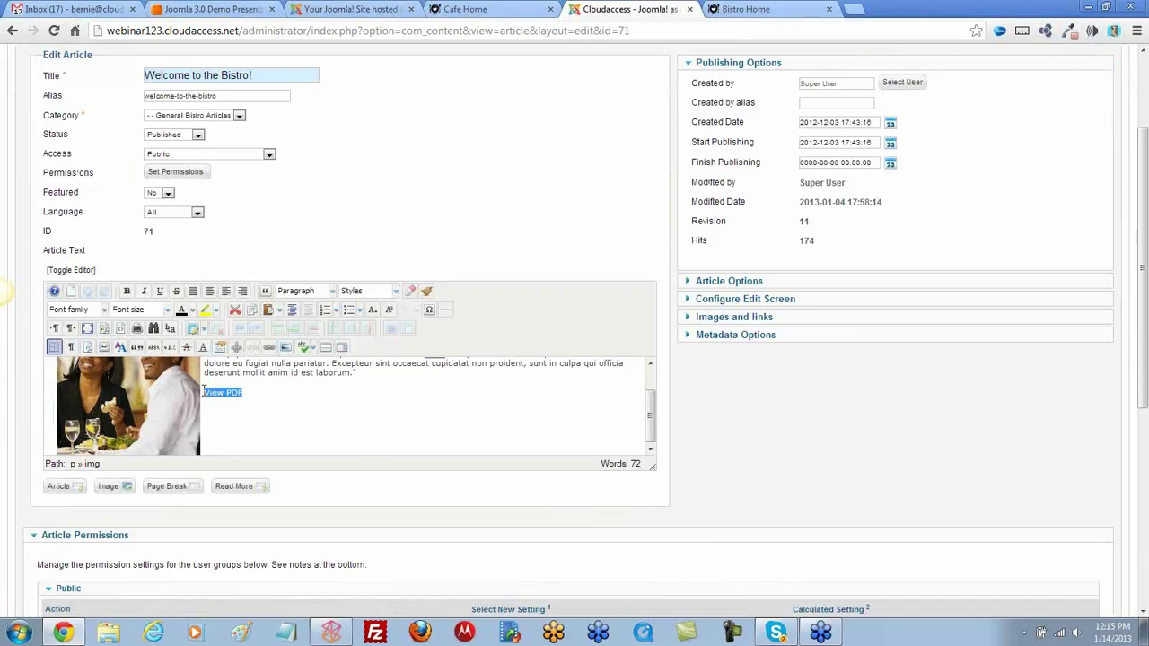
{"action": "left_click", "coordinate": [284, 349]}
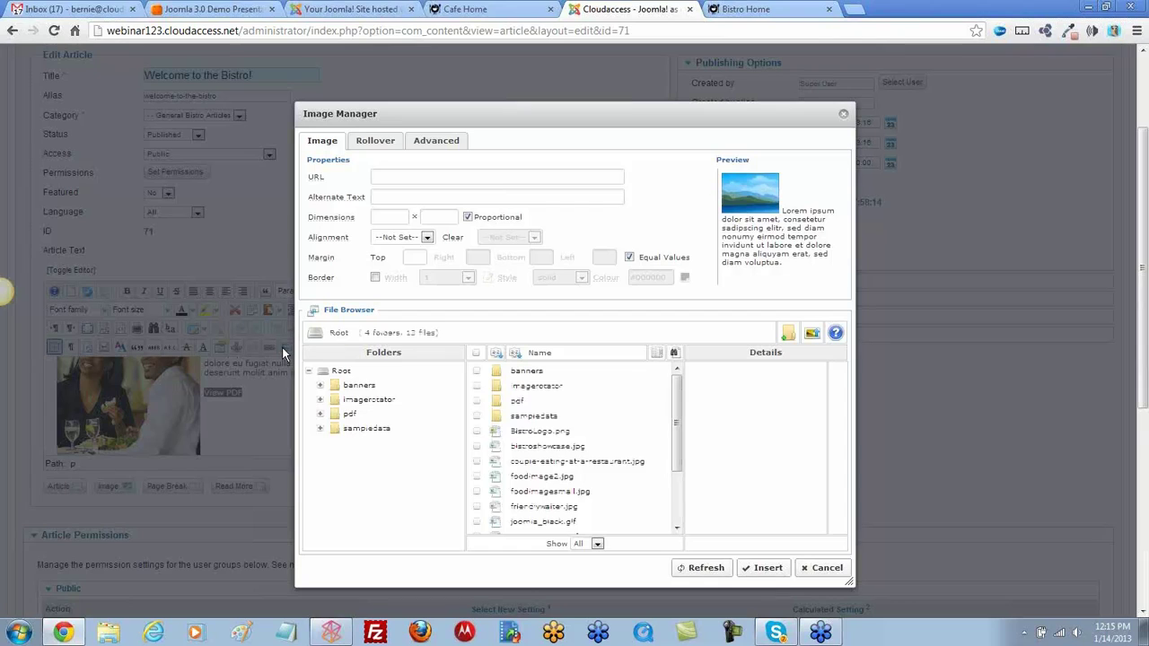
{"action": "left_click", "coordinate": [813, 334]}
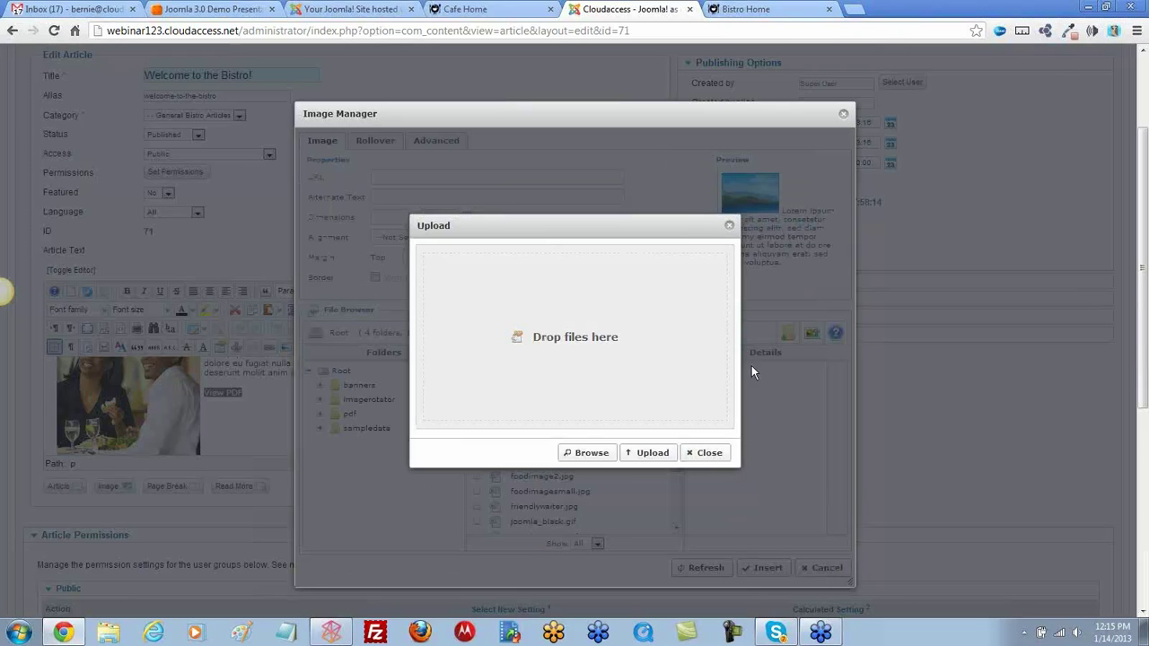
{"action": "left_click", "coordinate": [703, 454]}
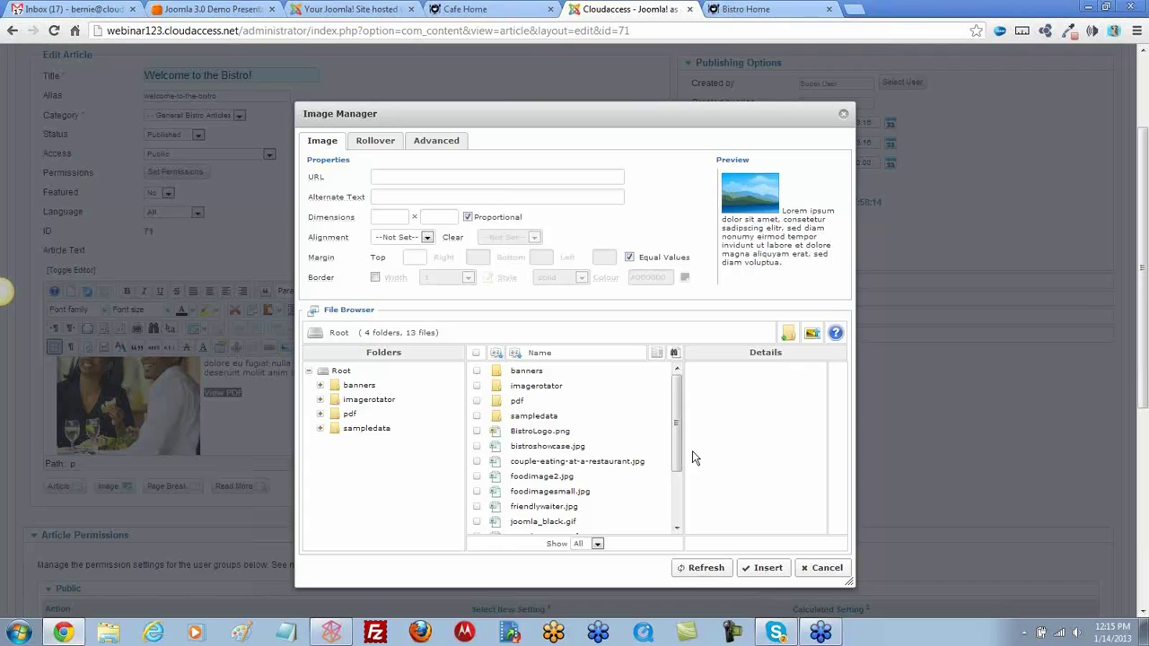
{"action": "left_click", "coordinate": [827, 571]}
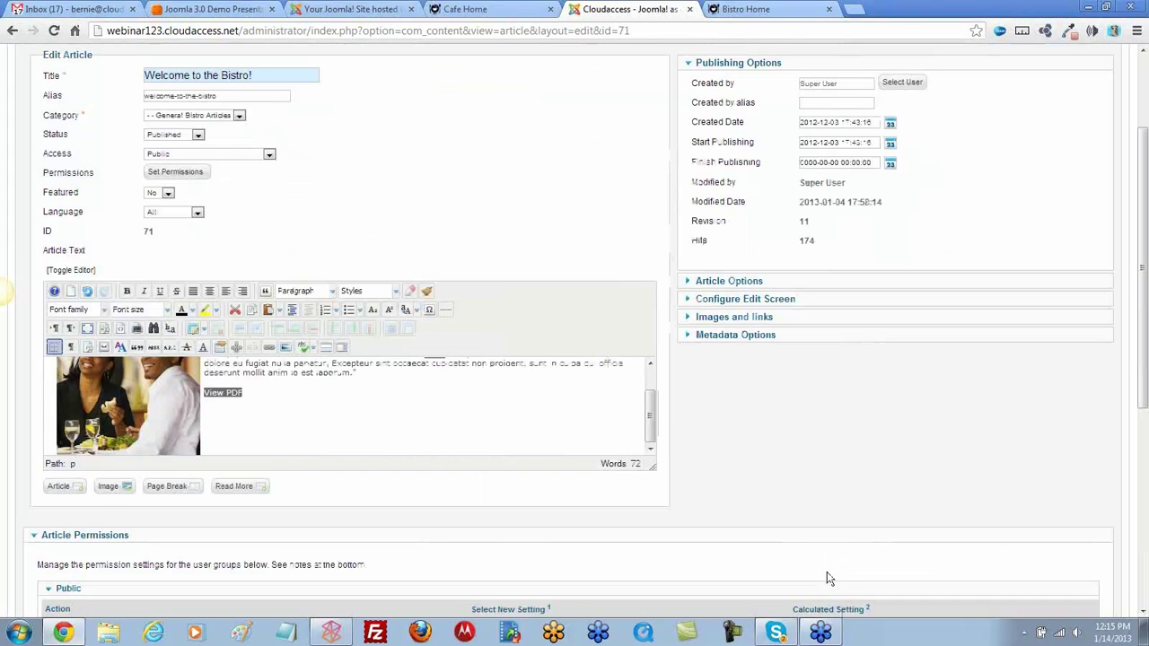
Start a link on the "View PDF" text and upload SamplePDF.pdf from the Webinar Images folder through the link's file browser
{"action": "left_click_drag", "start_coordinate": [249, 392], "coordinate": [204, 395]}
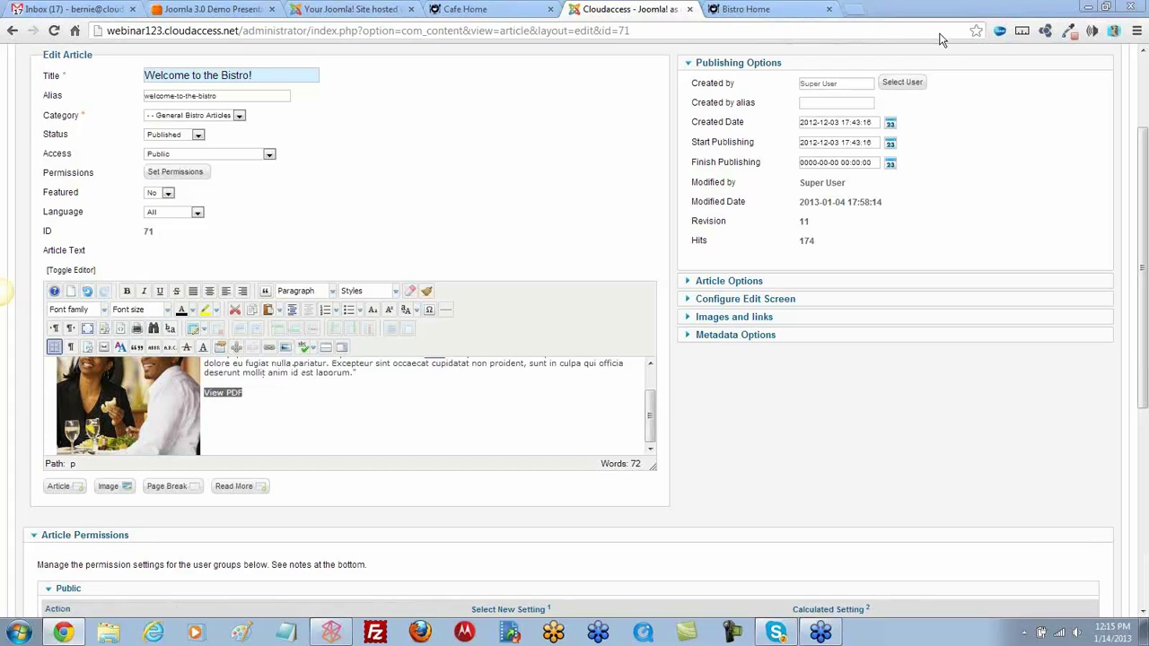
{"action": "left_click_drag", "start_coordinate": [244, 393], "coordinate": [204, 393]}
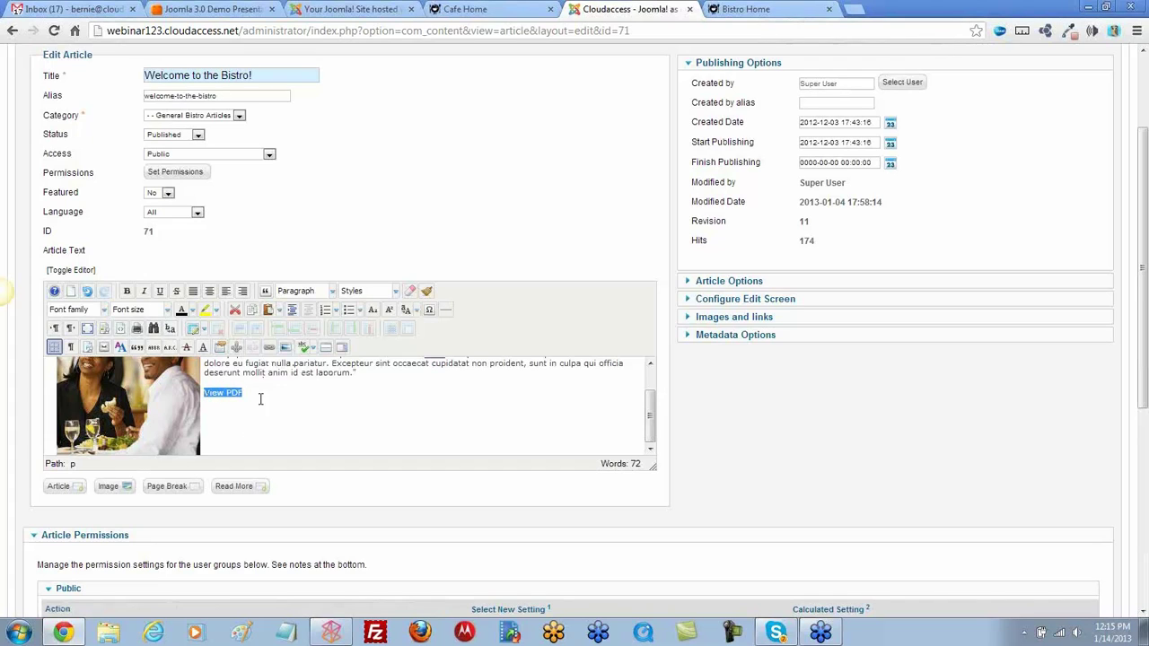
{"action": "left_click", "coordinate": [269, 348]}
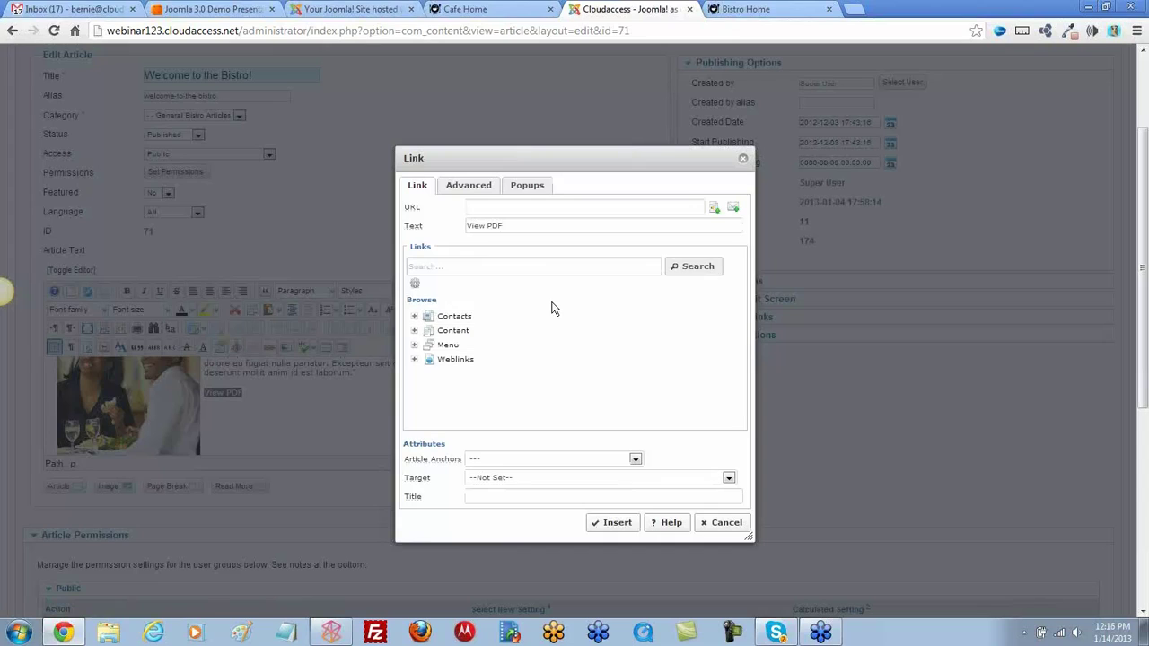
{"action": "left_click", "coordinate": [714, 211]}
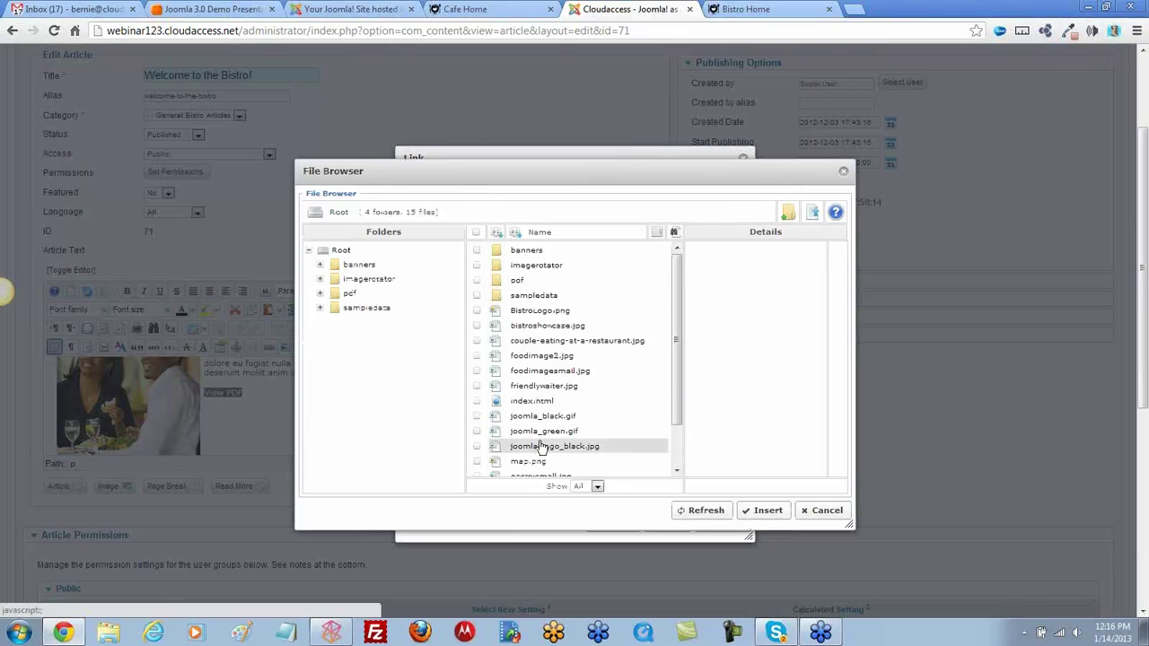
{"action": "left_click", "coordinate": [813, 216]}
{"action": "left_click", "coordinate": [588, 453]}
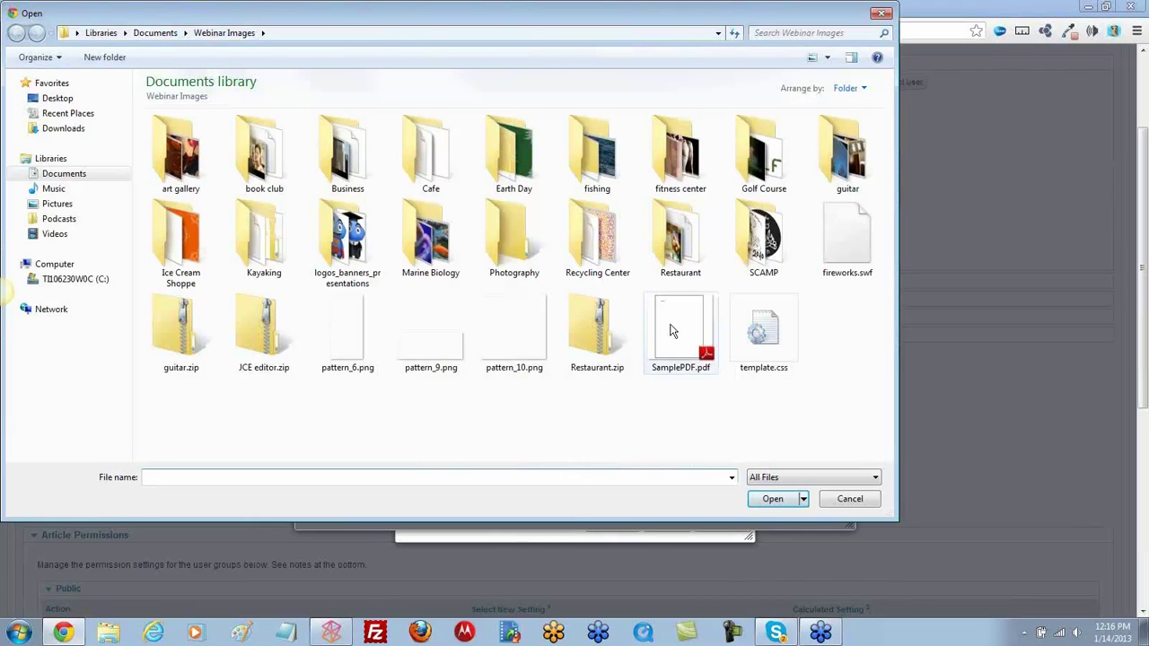
{"action": "double_click", "coordinate": [672, 331]}
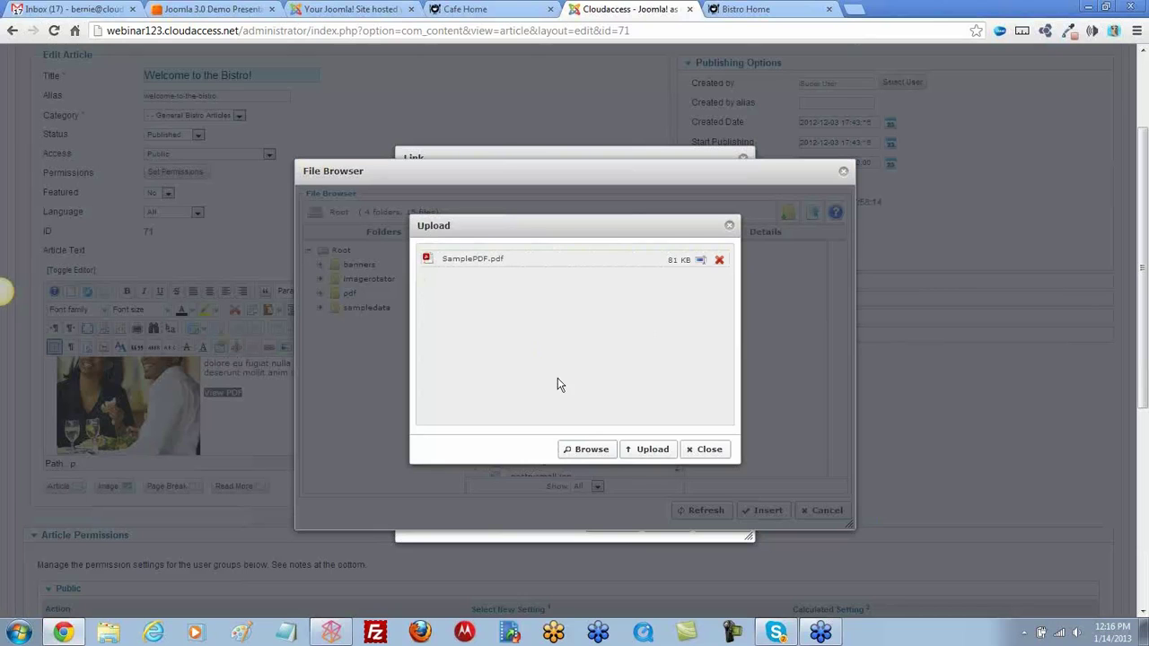
{"action": "left_click", "coordinate": [660, 454]}
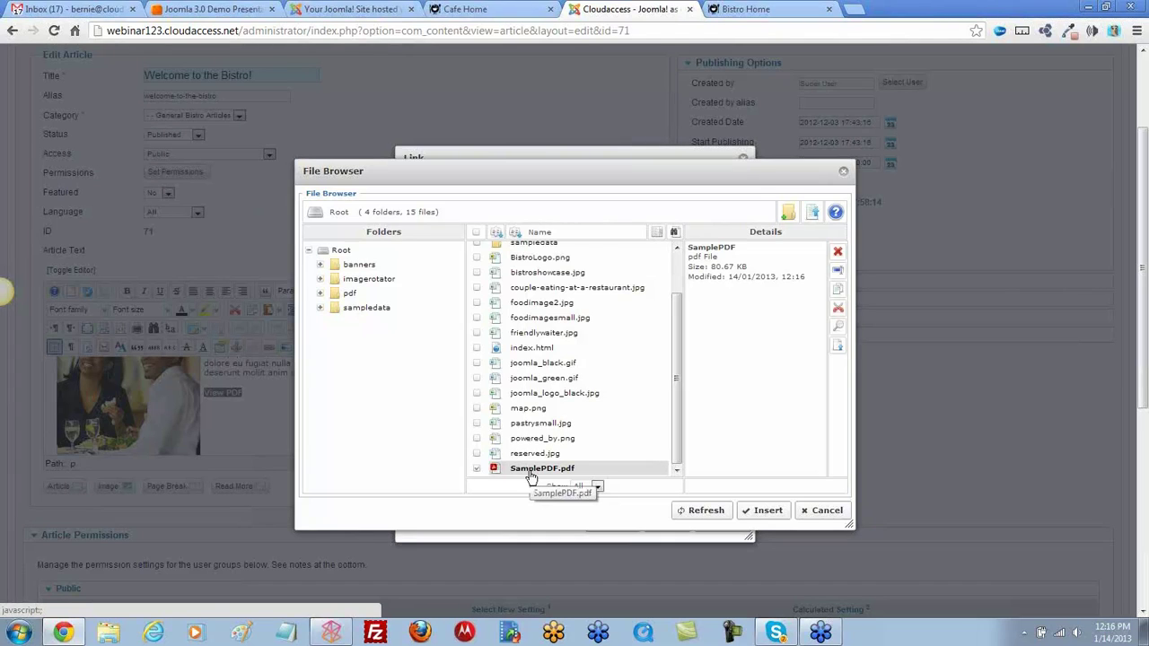
Link the "View PDF" text to images/SamplePDF.pdf with its target set to open in a new window
{"action": "left_click", "coordinate": [747, 508]}
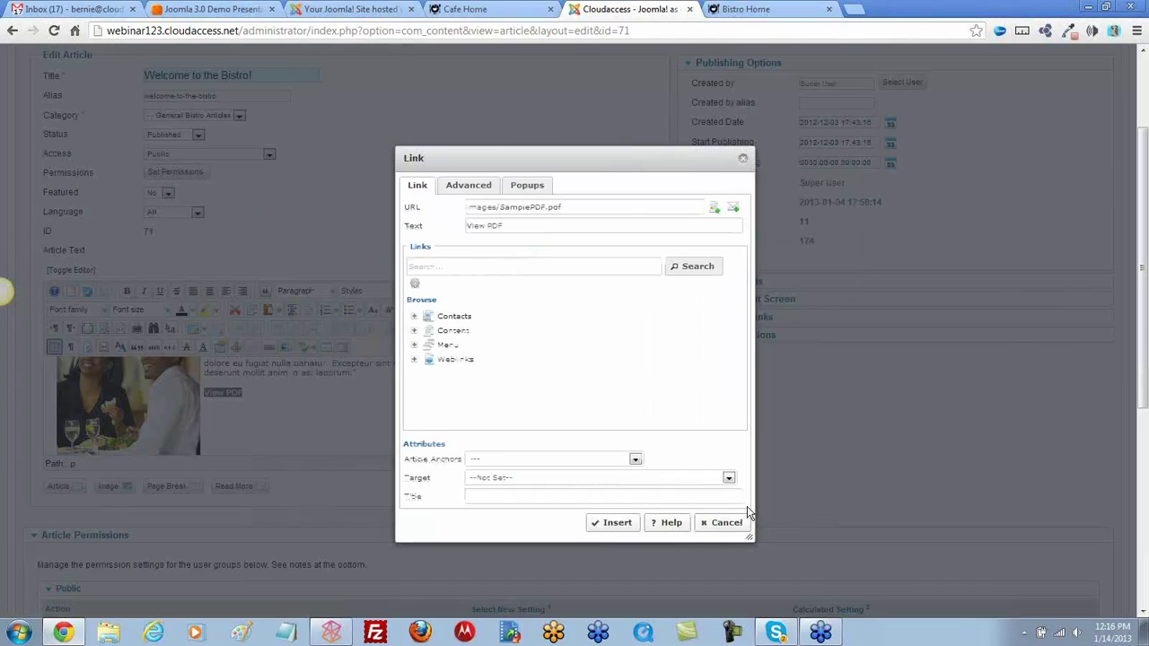
{"action": "left_click", "coordinate": [472, 209]}
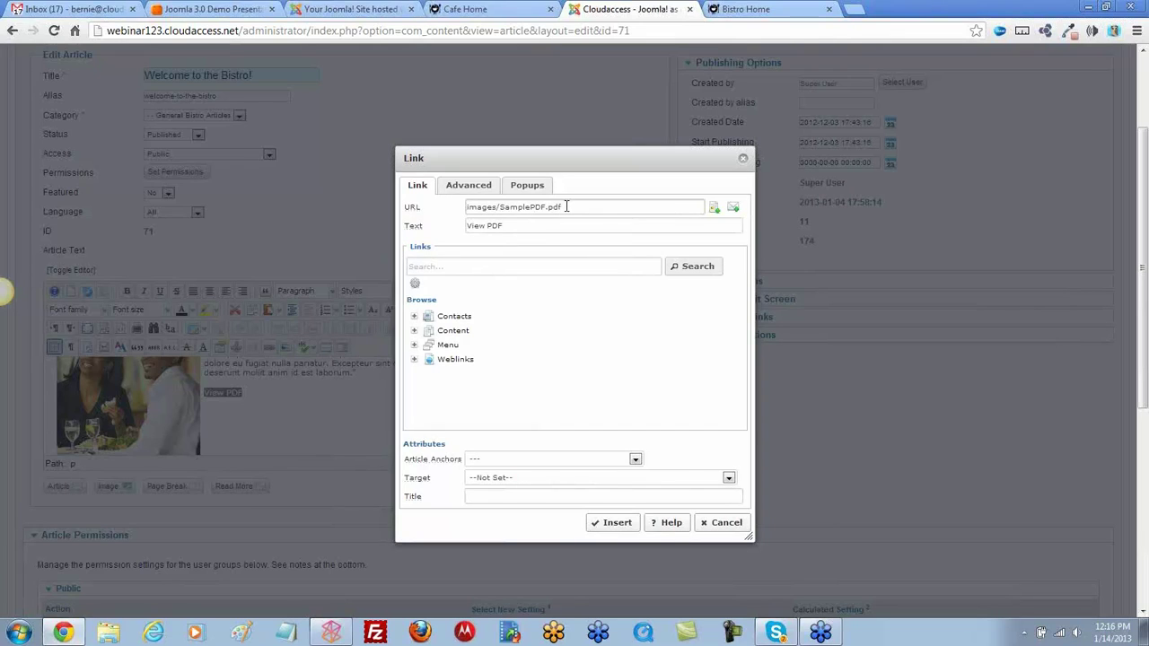
{"action": "left_click", "coordinate": [728, 478]}
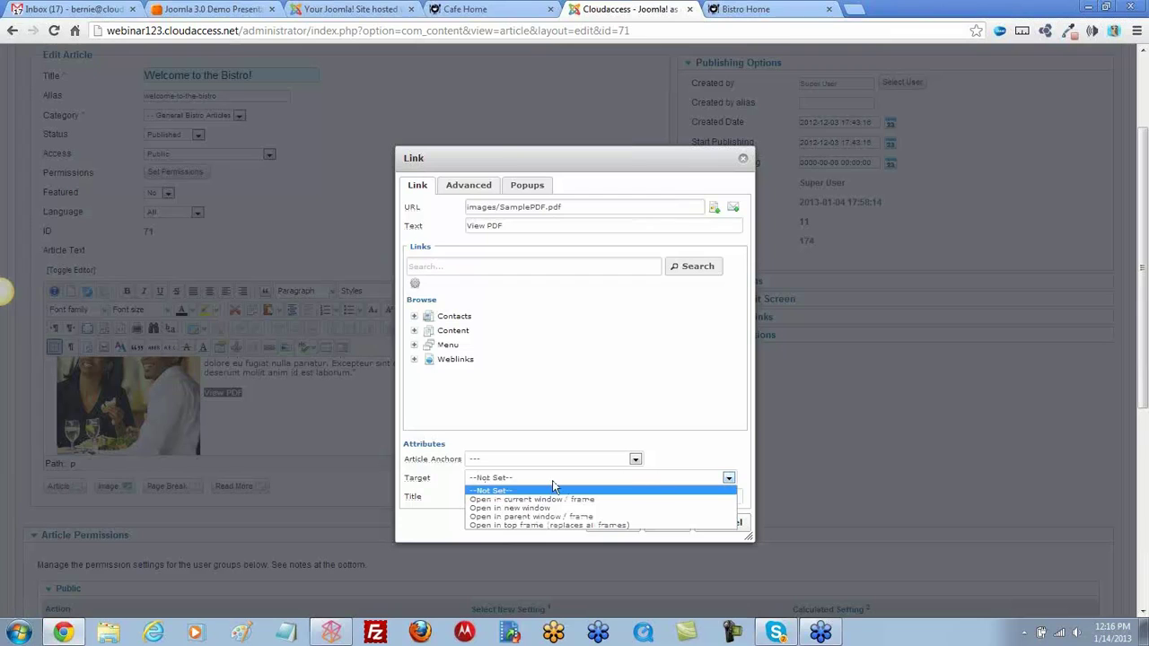
{"action": "key", "text": "Escape"}
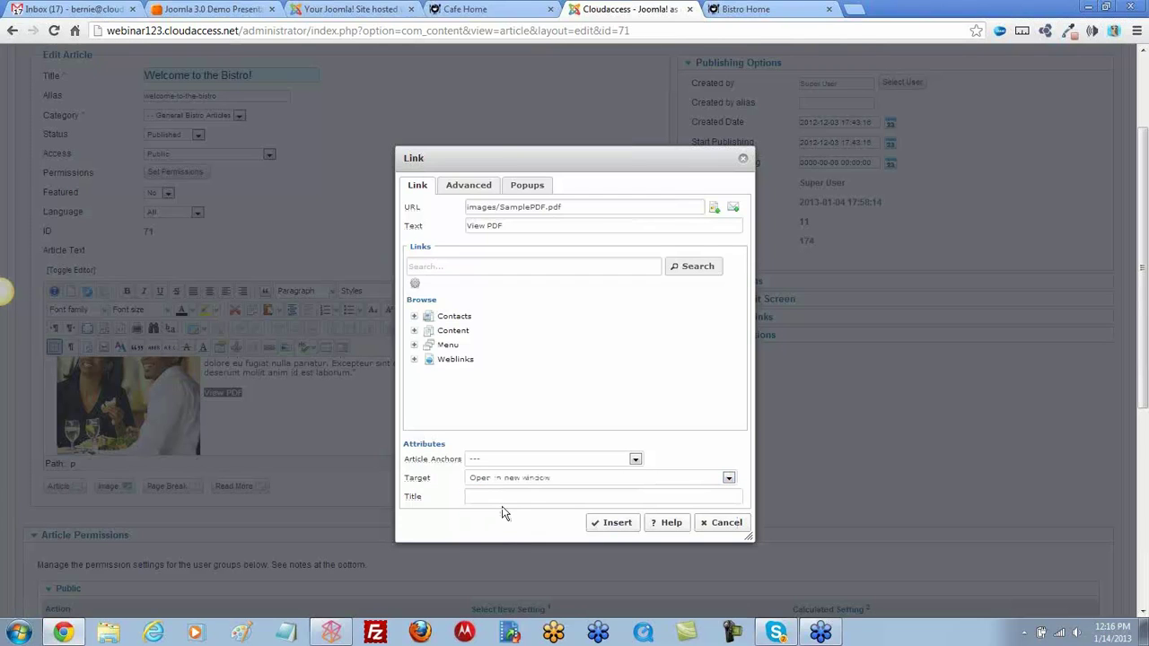
{"action": "left_click", "coordinate": [614, 525]}
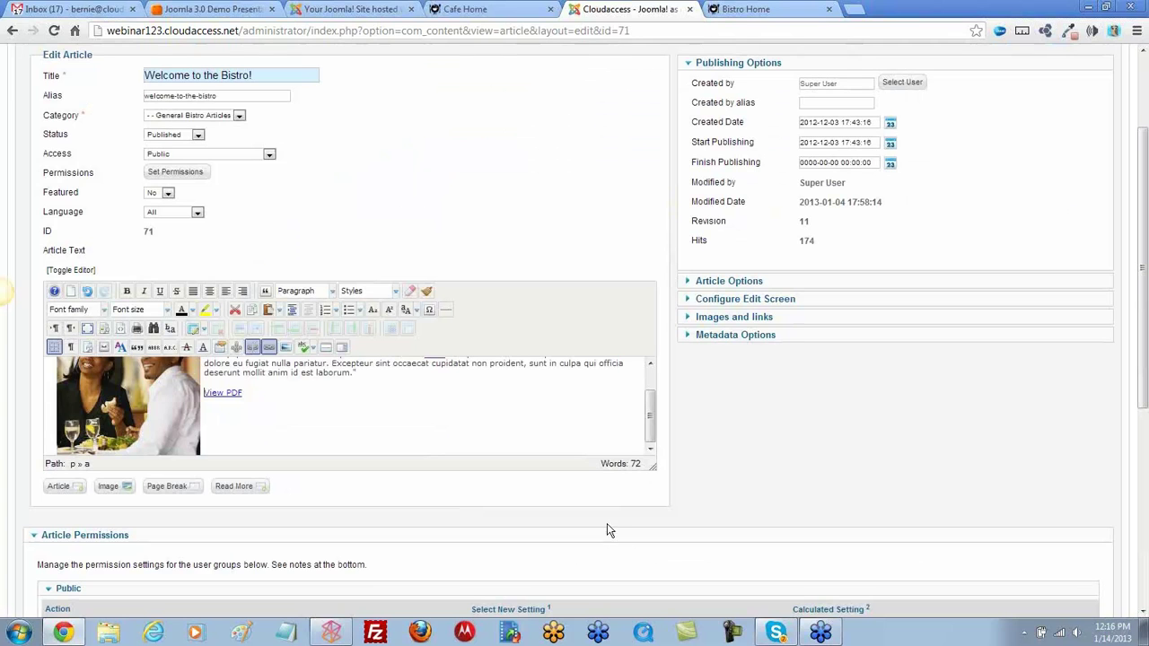
Save the Welcome to the Bistro! article and reload the Bistro Home page on the live site
{"action": "scroll", "coordinate": [329, 421], "scroll_direction": "up", "scroll_amount": 3}
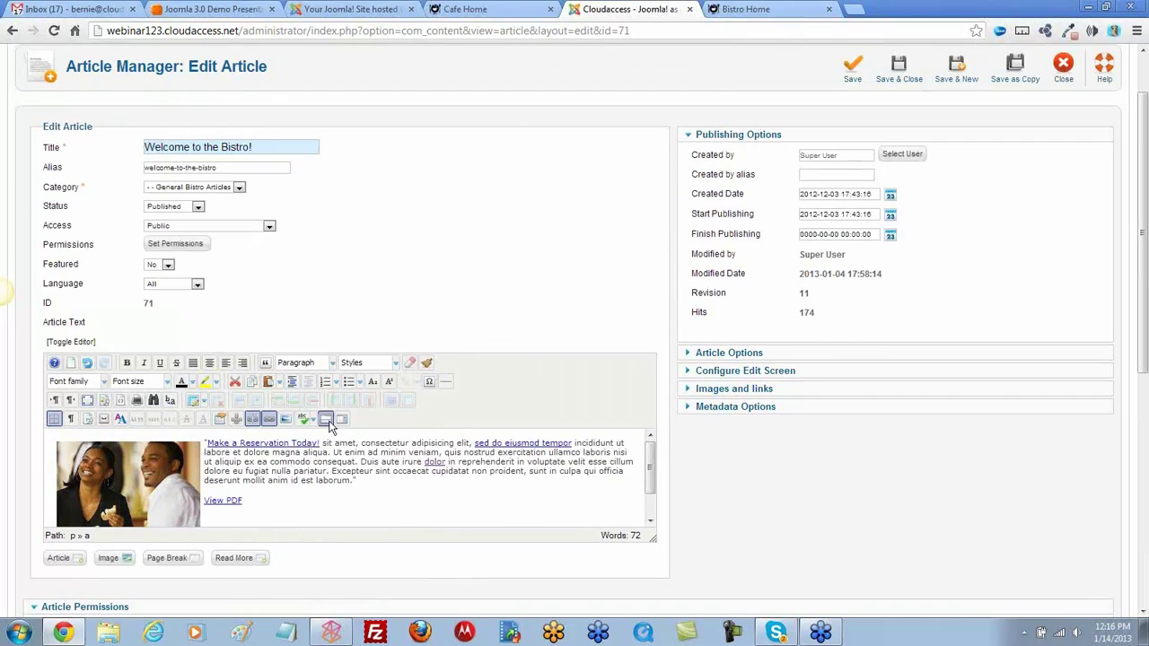
{"action": "left_click", "coordinate": [851, 72]}
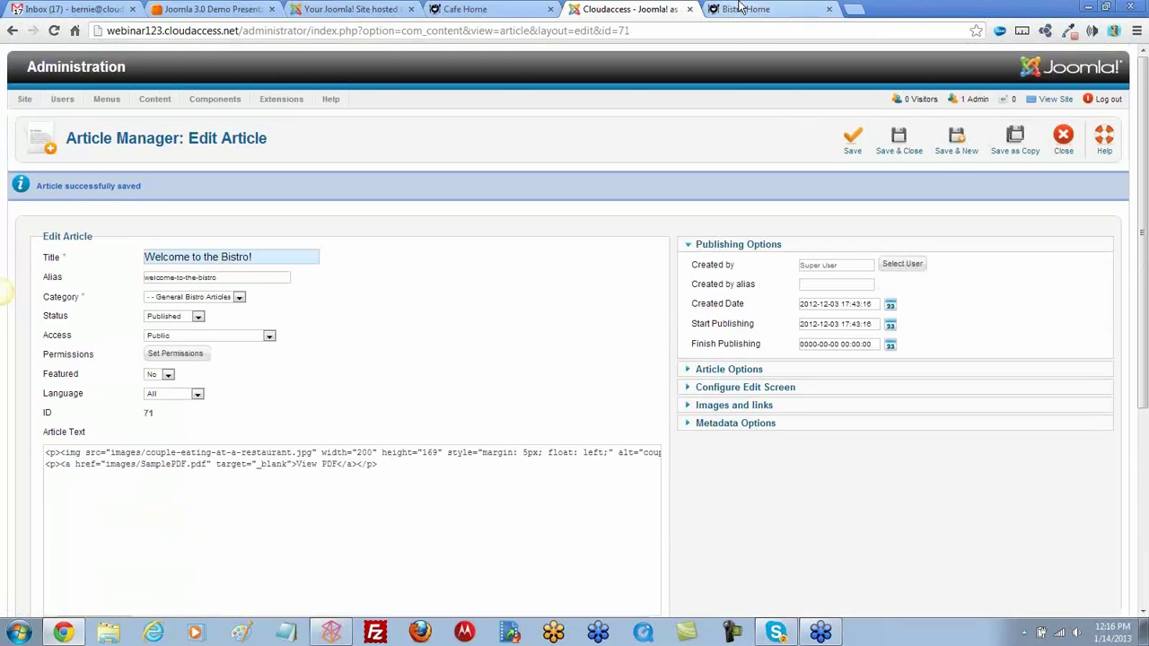
{"action": "left_click", "coordinate": [738, 9]}
{"action": "left_click", "coordinate": [54, 31]}
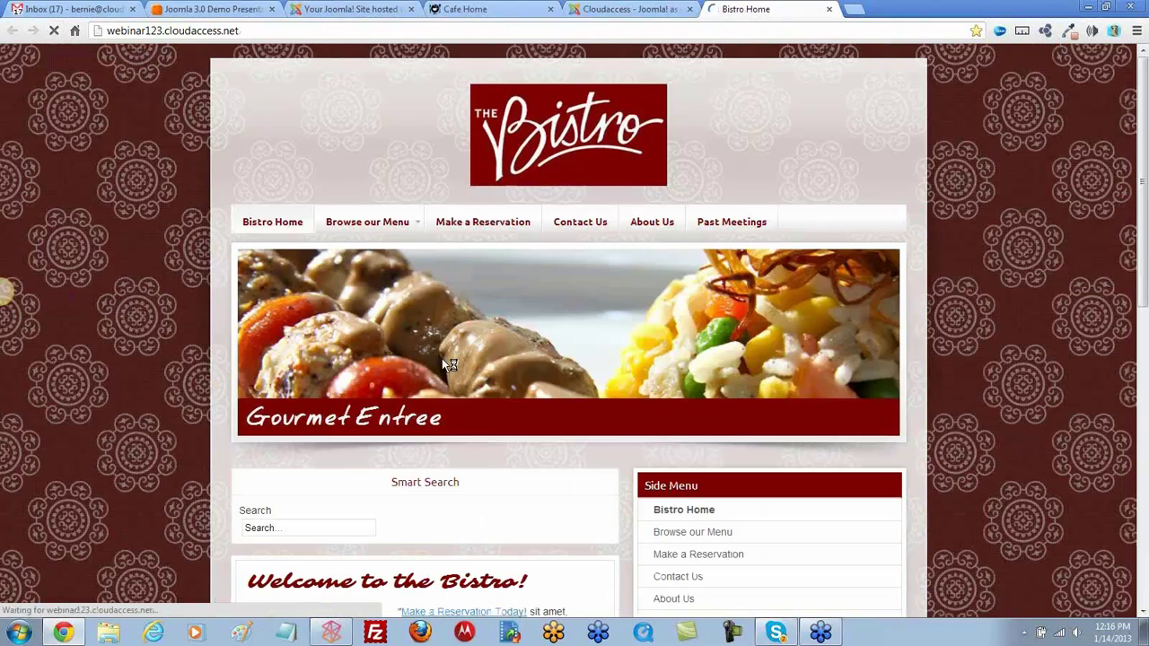
Test the article's "View PDF" link on the live page, allowing the blocked Adobe Reader plug-in this time, and close the PDF
{"action": "scroll", "coordinate": [543, 337], "scroll_direction": "down", "scroll_amount": 4}
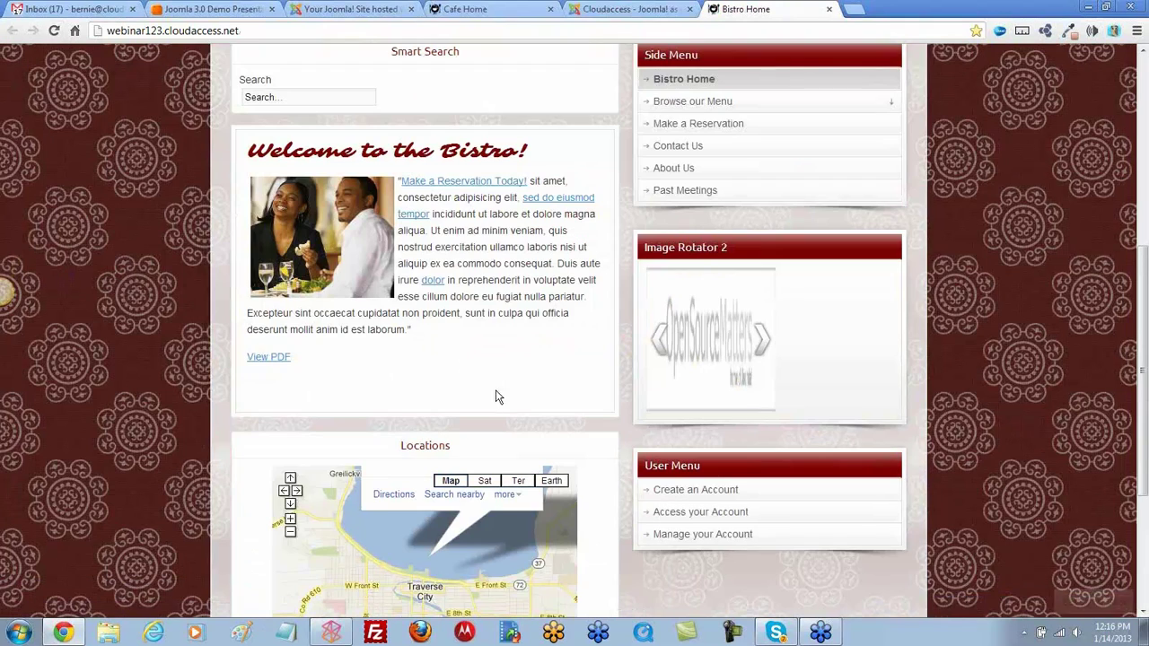
{"action": "left_click", "coordinate": [281, 360]}
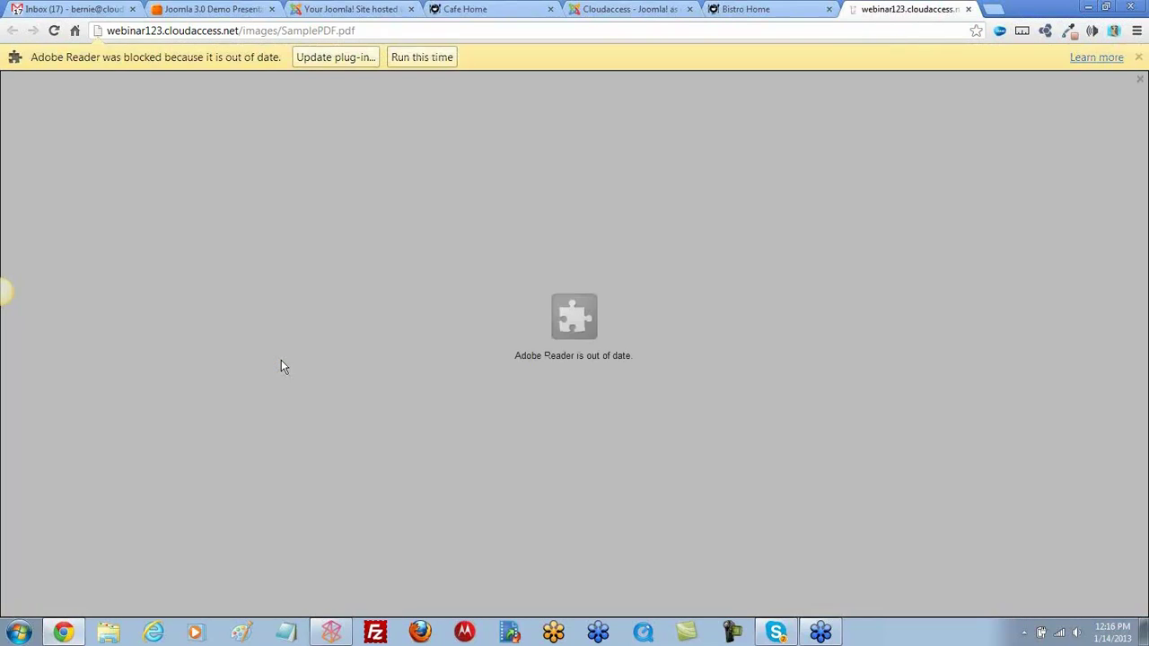
{"action": "left_click", "coordinate": [421, 58]}
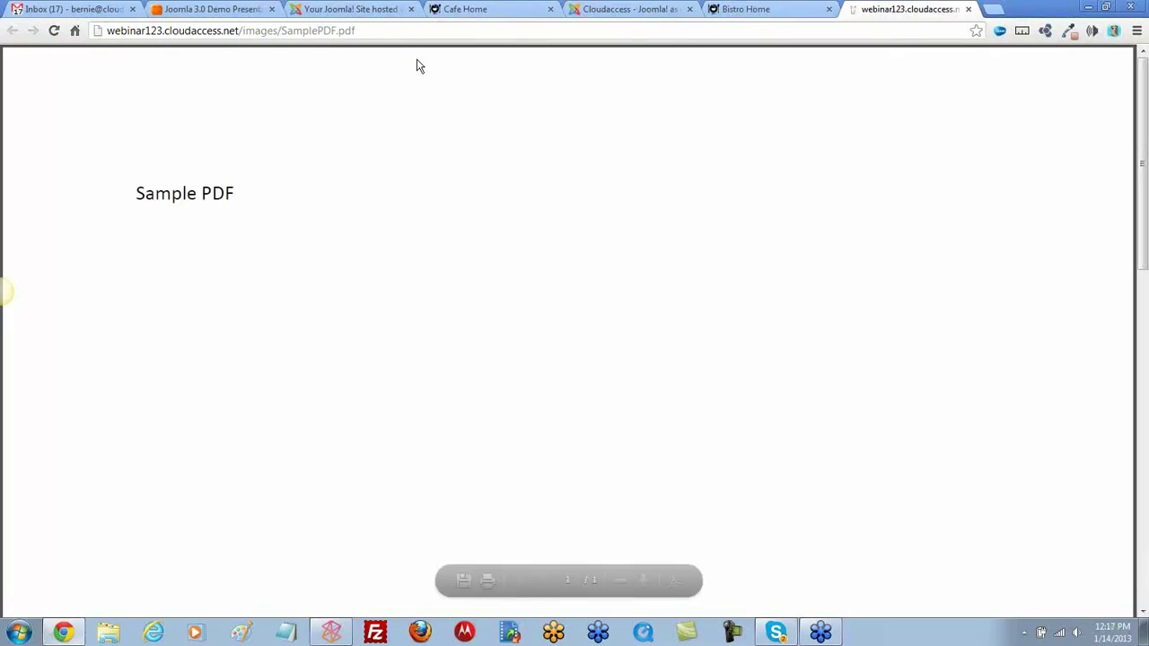
{"action": "scroll", "coordinate": [469, 264], "scroll_direction": "down", "scroll_amount": 5}
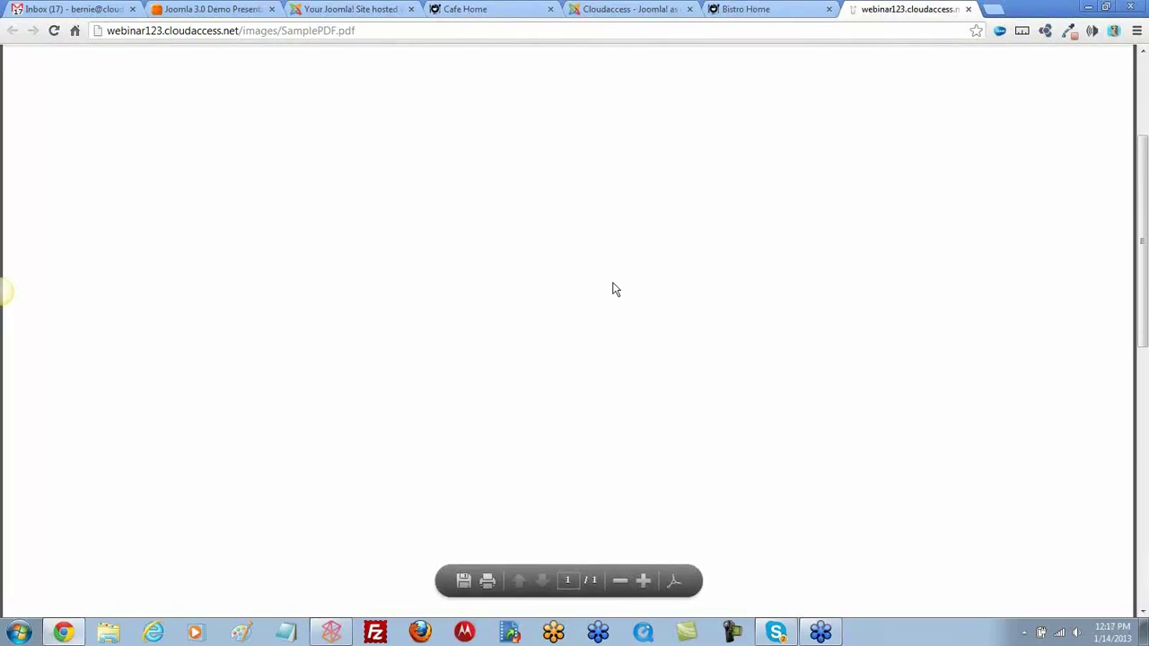
{"action": "scroll", "coordinate": [633, 295], "scroll_direction": "up", "scroll_amount": 5}
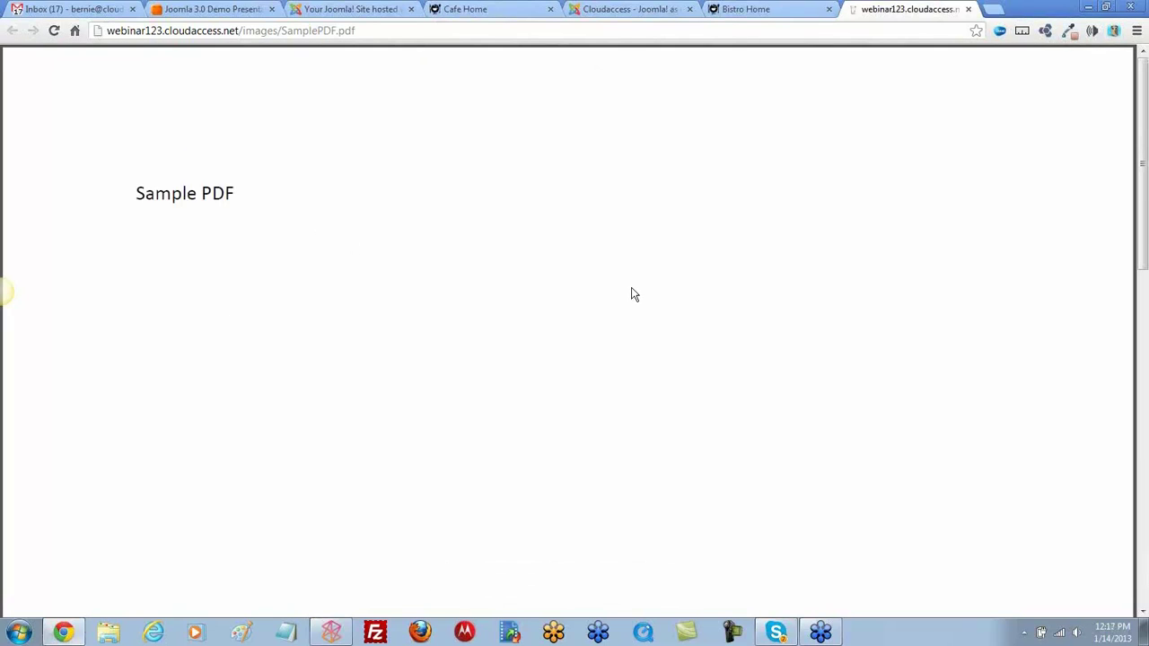
{"action": "left_click", "coordinate": [969, 10]}
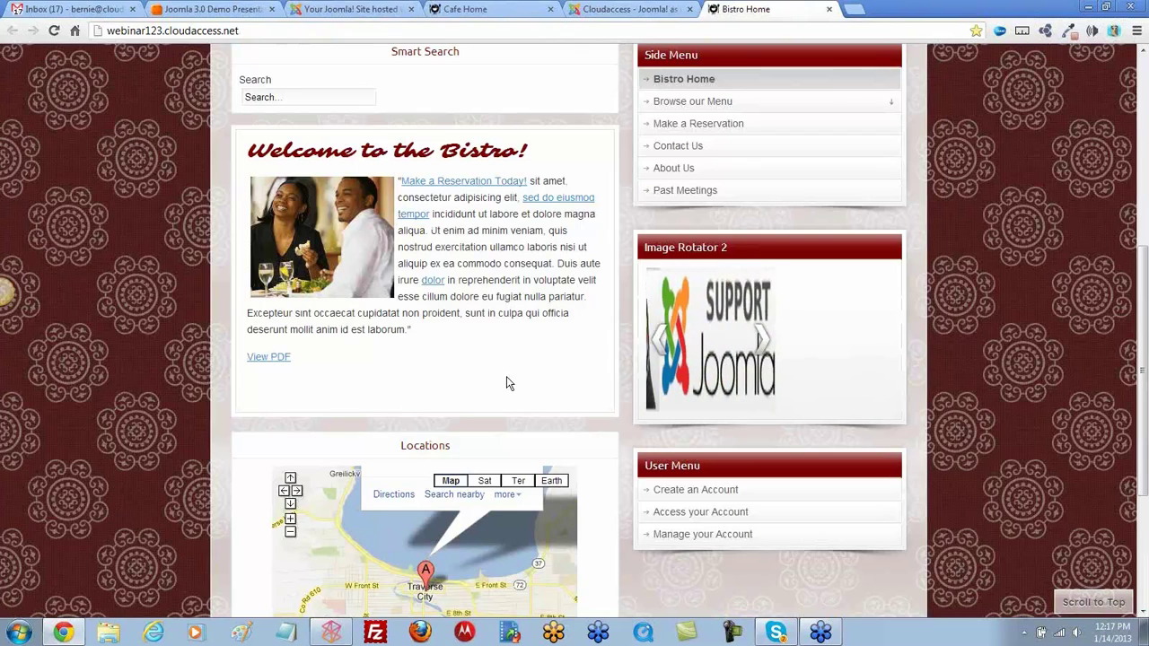
Open the cloudaccess.net site in a new browser tab and go to its Joomla Knowledgebase training page
{"action": "left_click", "coordinate": [855, 11]}
{"action": "left_click", "coordinate": [121, 65]}
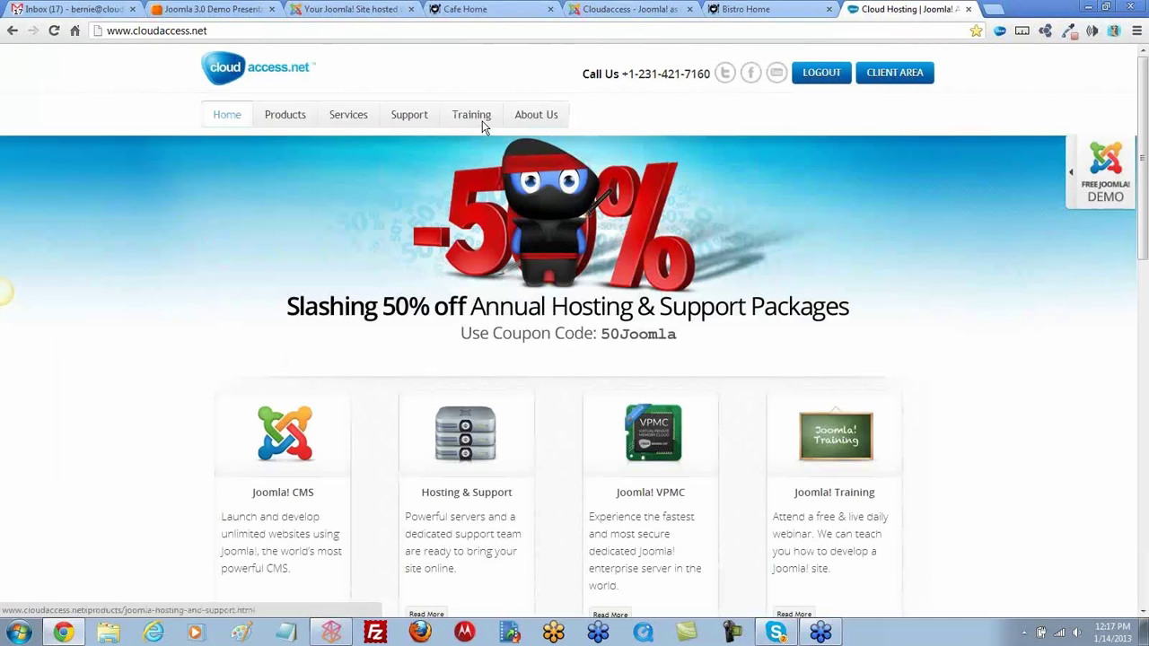
{"action": "mouse_move", "coordinate": [480, 120]}
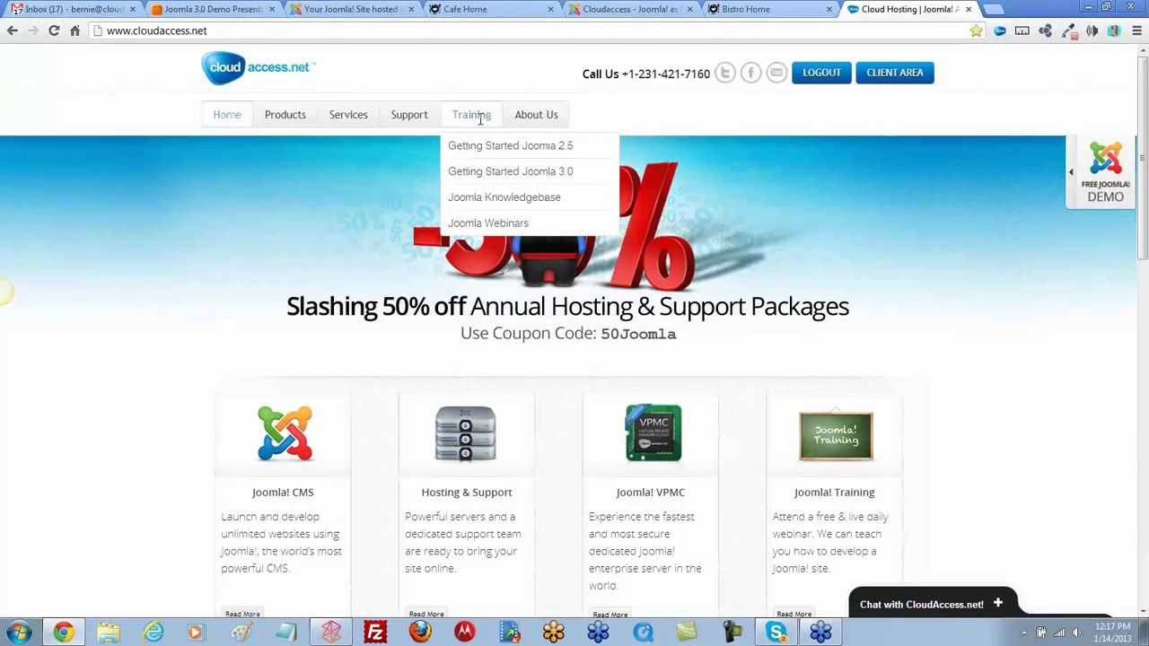
{"action": "left_click", "coordinate": [483, 205]}
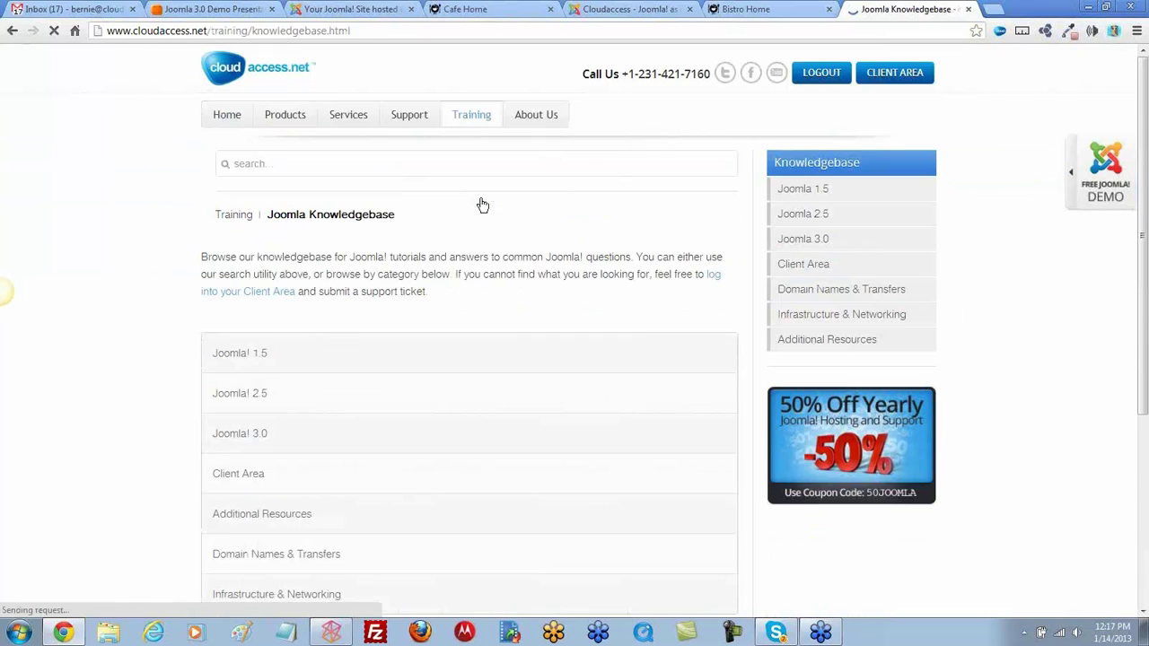
Look through the Knowledgebase categories, viewing the Joomla! 3.0 section and the Additional Resources section
{"action": "scroll", "coordinate": [482, 376], "scroll_direction": "down", "scroll_amount": 3}
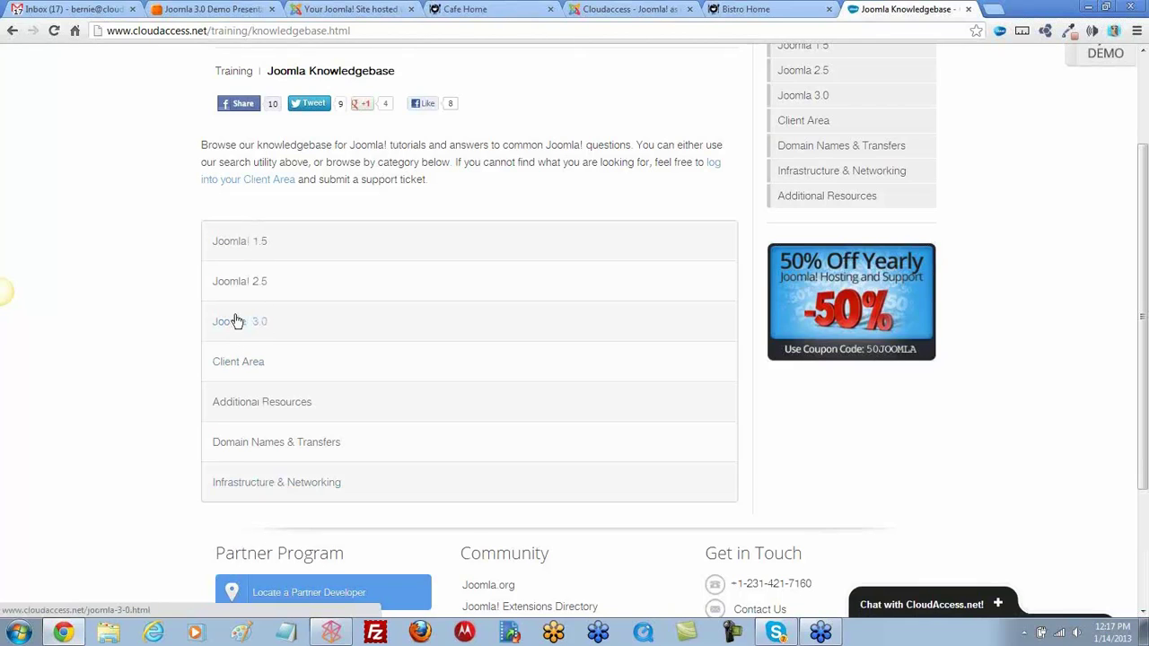
{"action": "scroll", "coordinate": [139, 316], "scroll_direction": "up", "scroll_amount": 2}
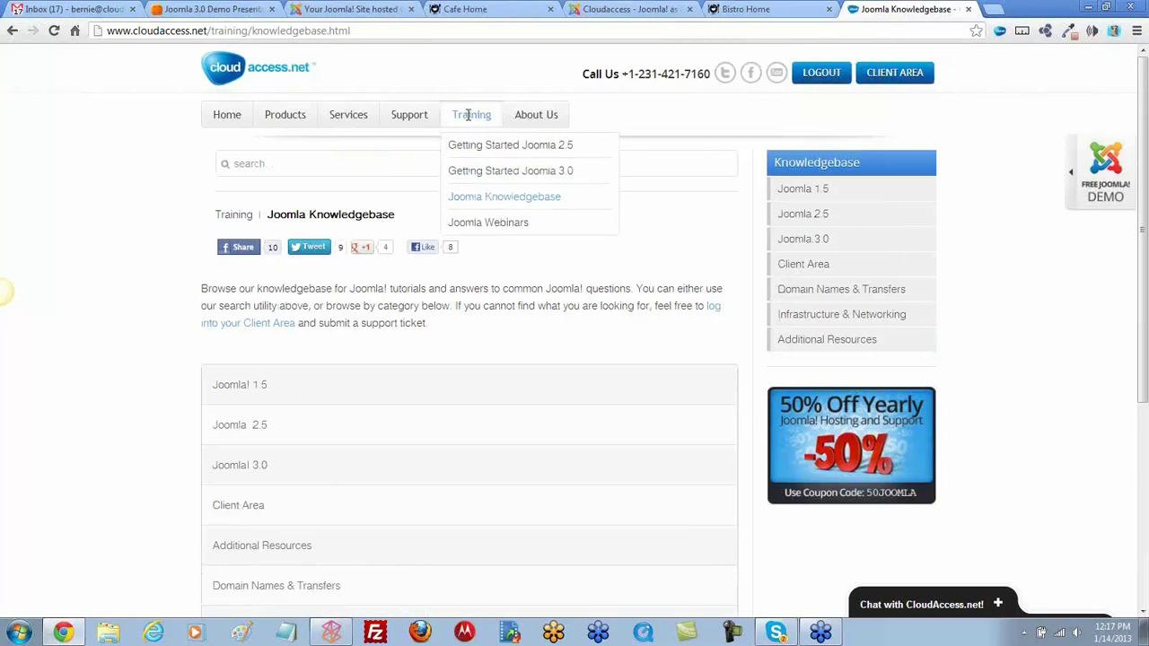
{"action": "scroll", "coordinate": [270, 435], "scroll_direction": "down", "scroll_amount": 2}
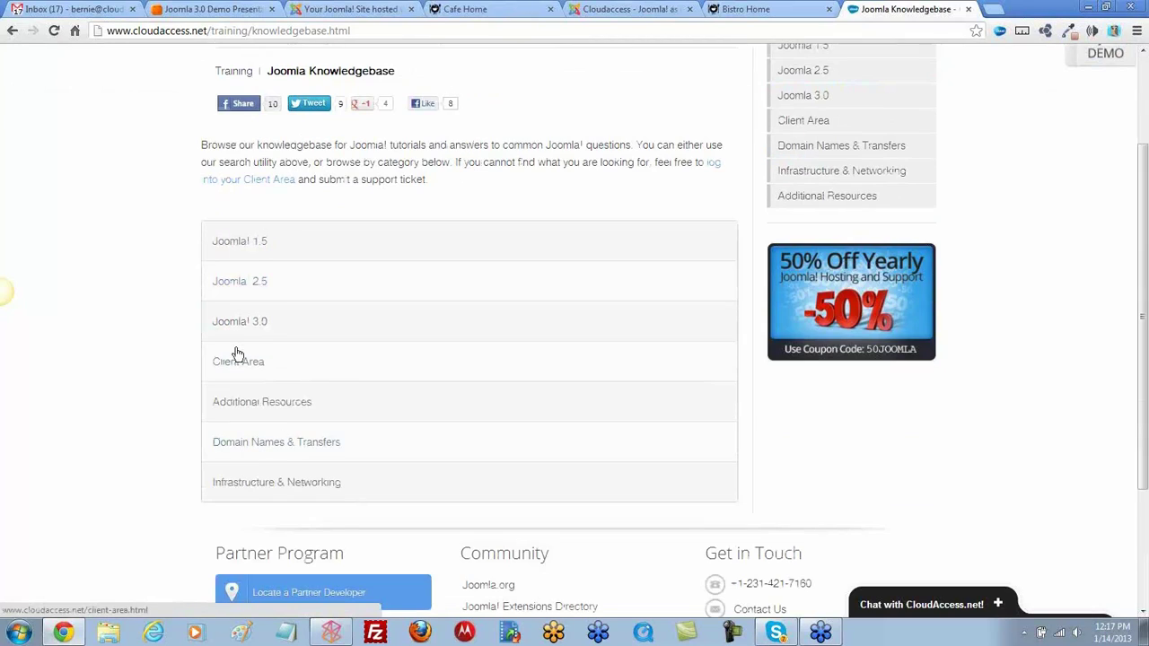
{"action": "scroll", "coordinate": [333, 375], "scroll_direction": "up", "scroll_amount": 1}
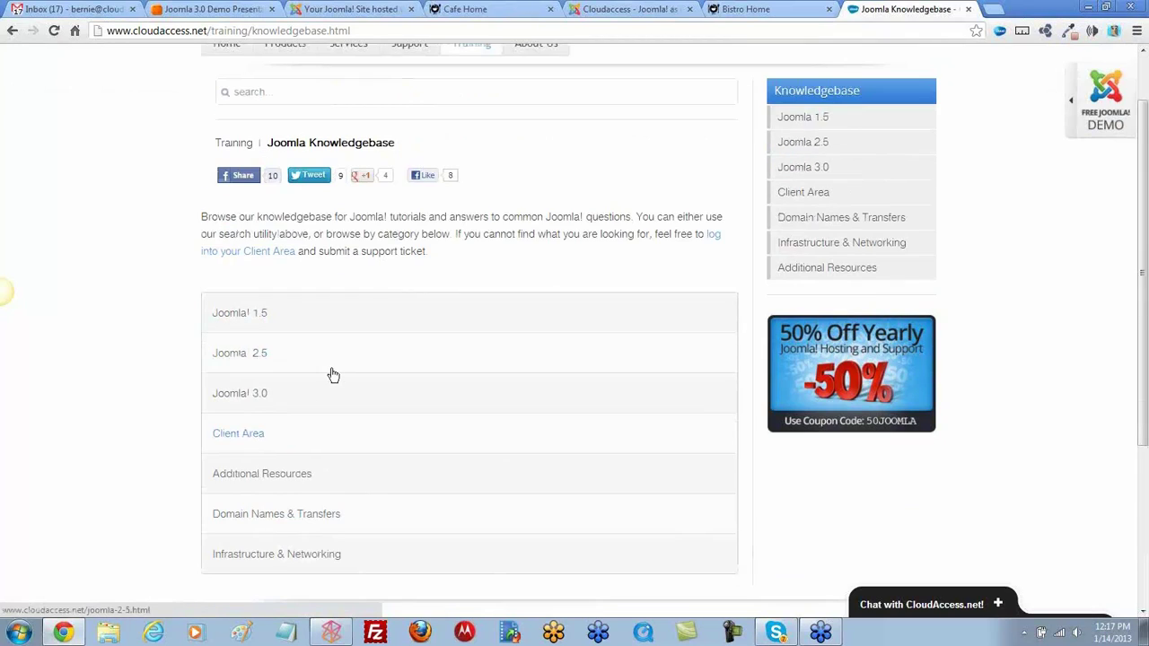
{"action": "left_click", "coordinate": [239, 398]}
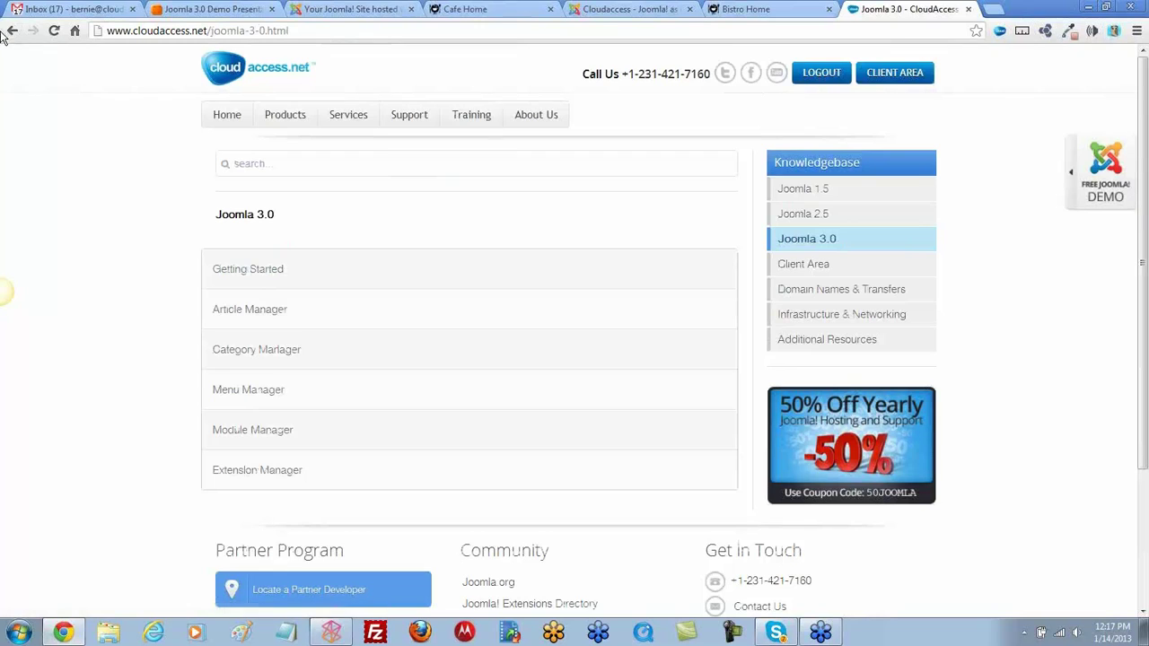
{"action": "left_click", "coordinate": [13, 30]}
{"action": "scroll", "coordinate": [249, 369], "scroll_direction": "down", "scroll_amount": 2}
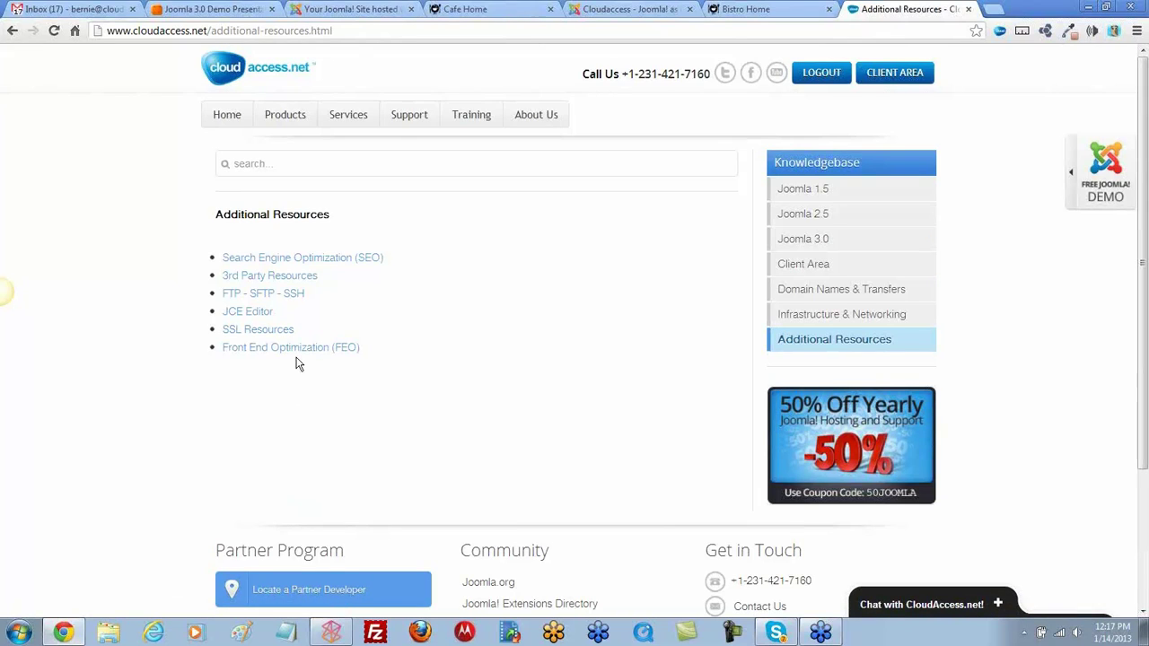
Open the Front End Optimization (FEO) resources, look through the "FEO - Front End Optimization" article, and return to the article list
{"action": "left_click", "coordinate": [300, 349]}
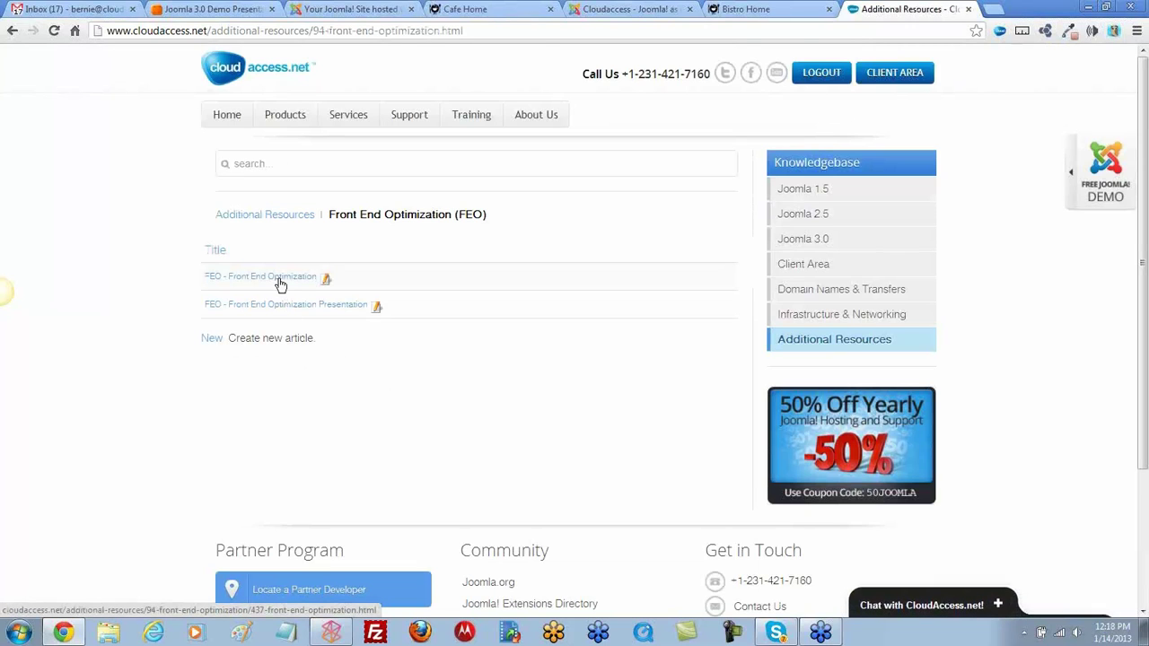
{"action": "left_click", "coordinate": [284, 281]}
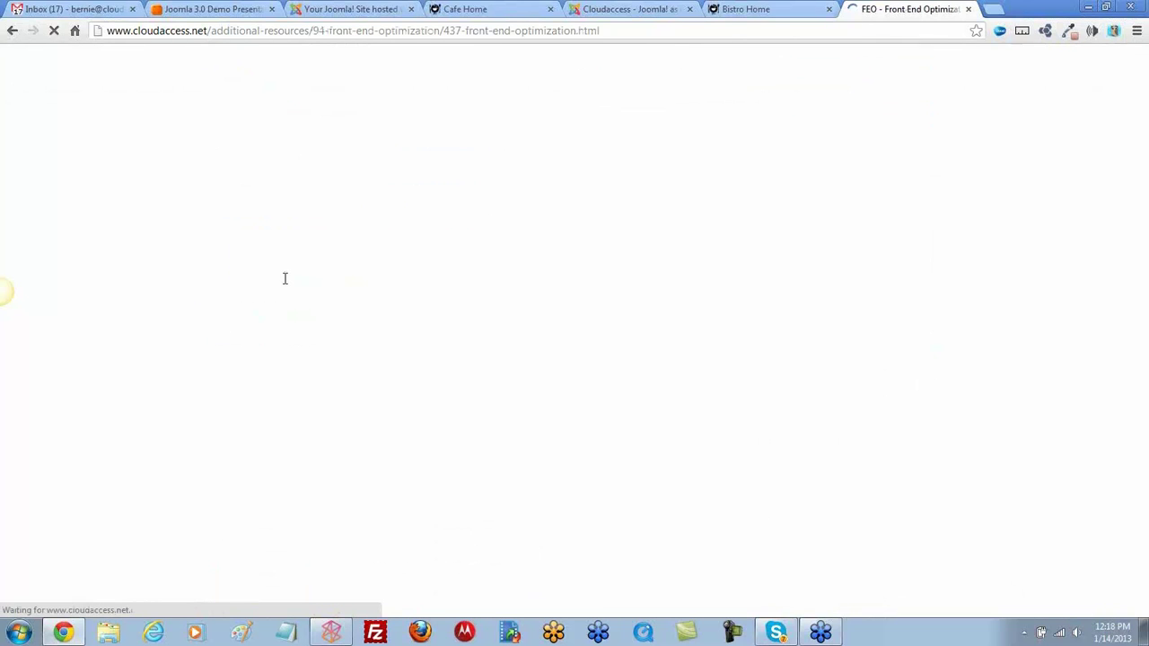
{"action": "scroll", "coordinate": [449, 386], "scroll_direction": "down", "scroll_amount": 3}
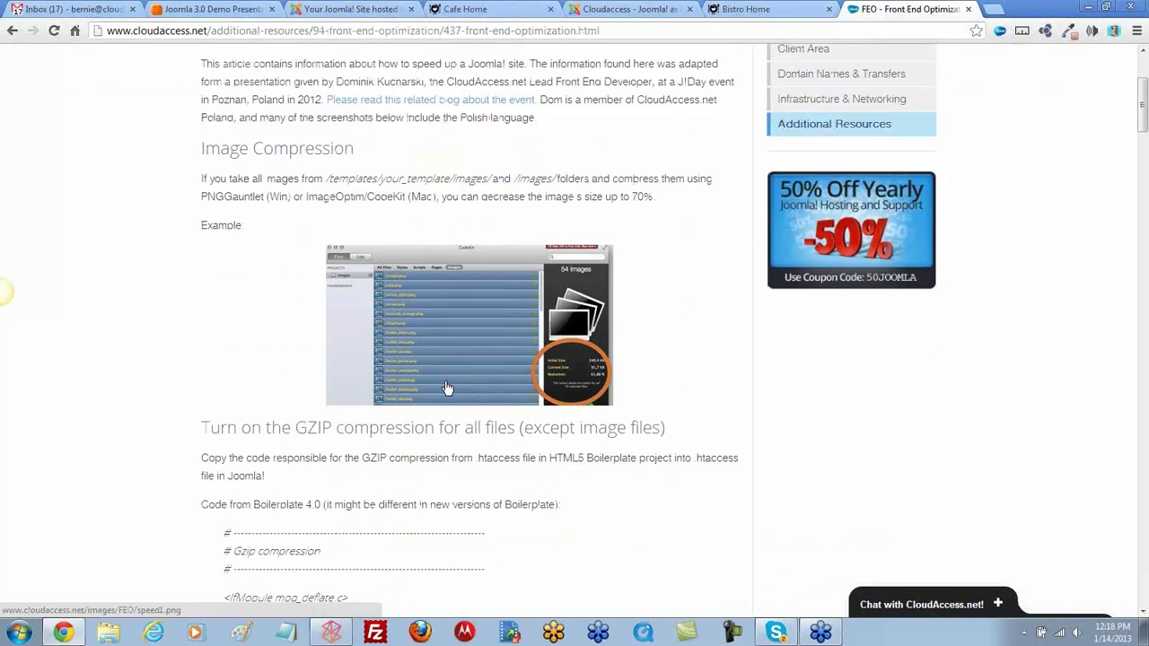
{"action": "scroll", "coordinate": [447, 388], "scroll_direction": "down", "scroll_amount": 15}
{"action": "scroll", "coordinate": [444, 382], "scroll_direction": "down", "scroll_amount": 10}
{"action": "key", "text": "Home"}
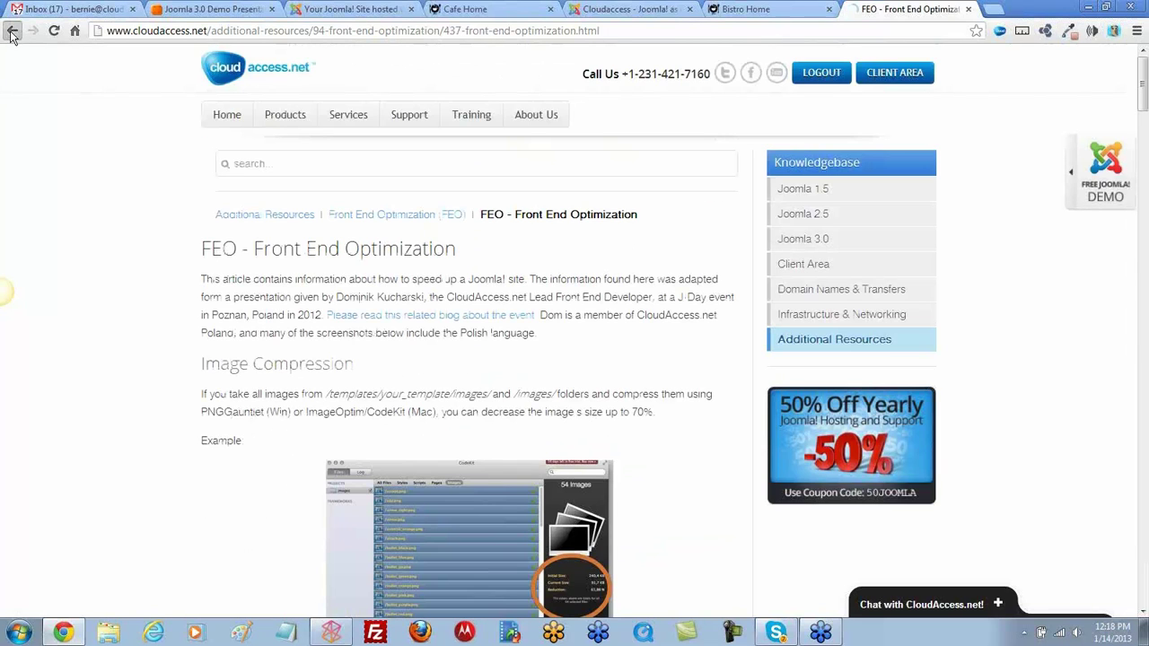
{"action": "left_click", "coordinate": [11, 32]}
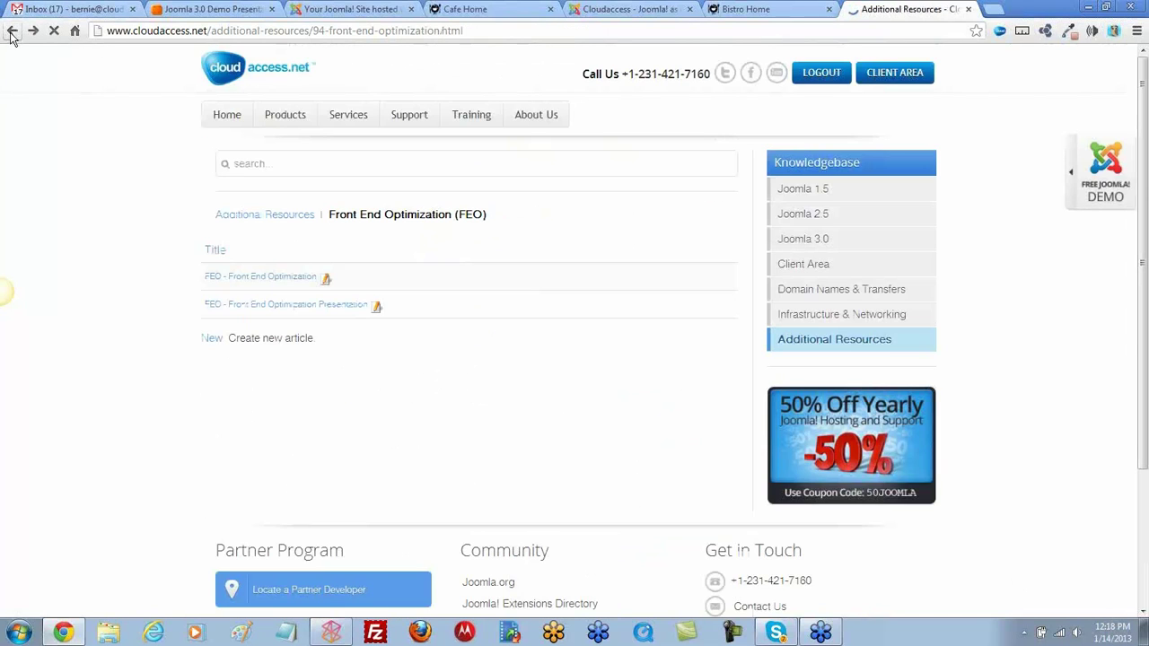
Open the "FEO - Front End Optimization Presentation" article and look through its embedded English and Polish presentations
{"action": "left_click", "coordinate": [314, 308]}
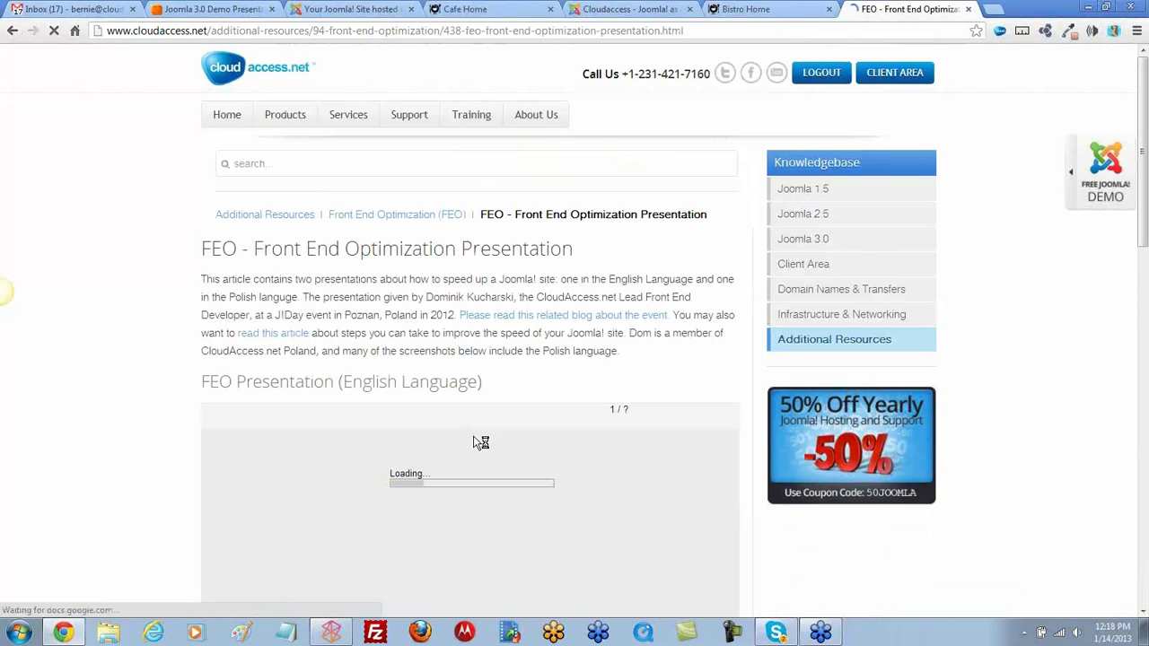
{"action": "scroll", "coordinate": [477, 441], "scroll_direction": "down", "scroll_amount": 2}
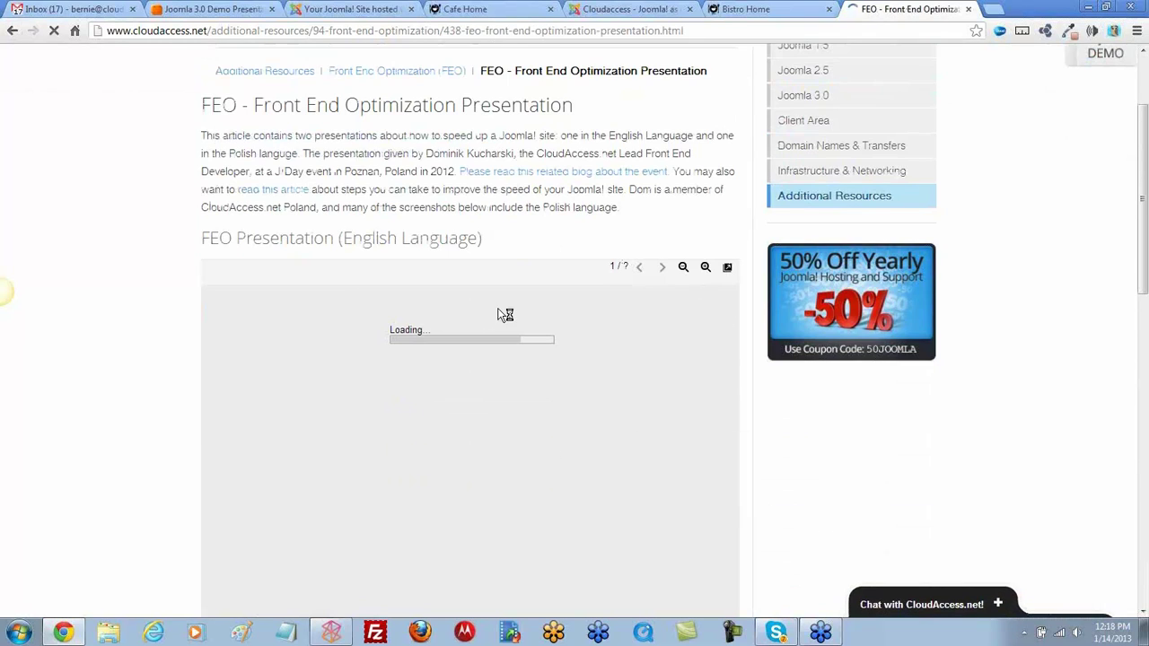
{"action": "scroll", "coordinate": [535, 390], "scroll_direction": "down", "scroll_amount": 5}
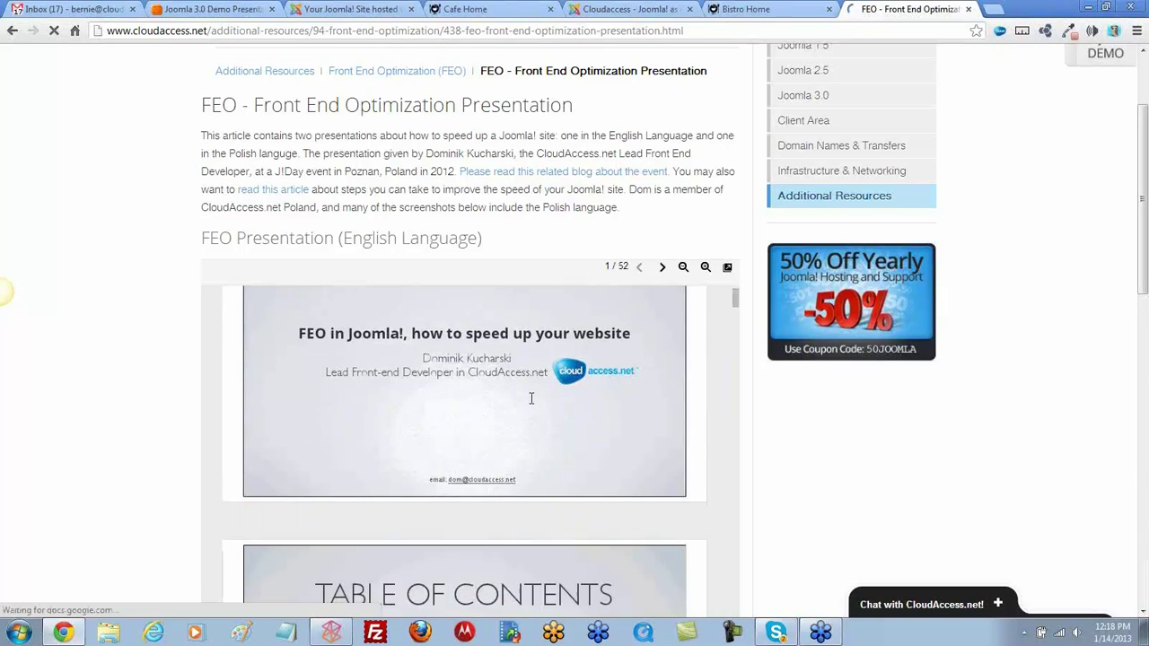
{"action": "scroll", "coordinate": [531, 398], "scroll_direction": "down", "scroll_amount": 5}
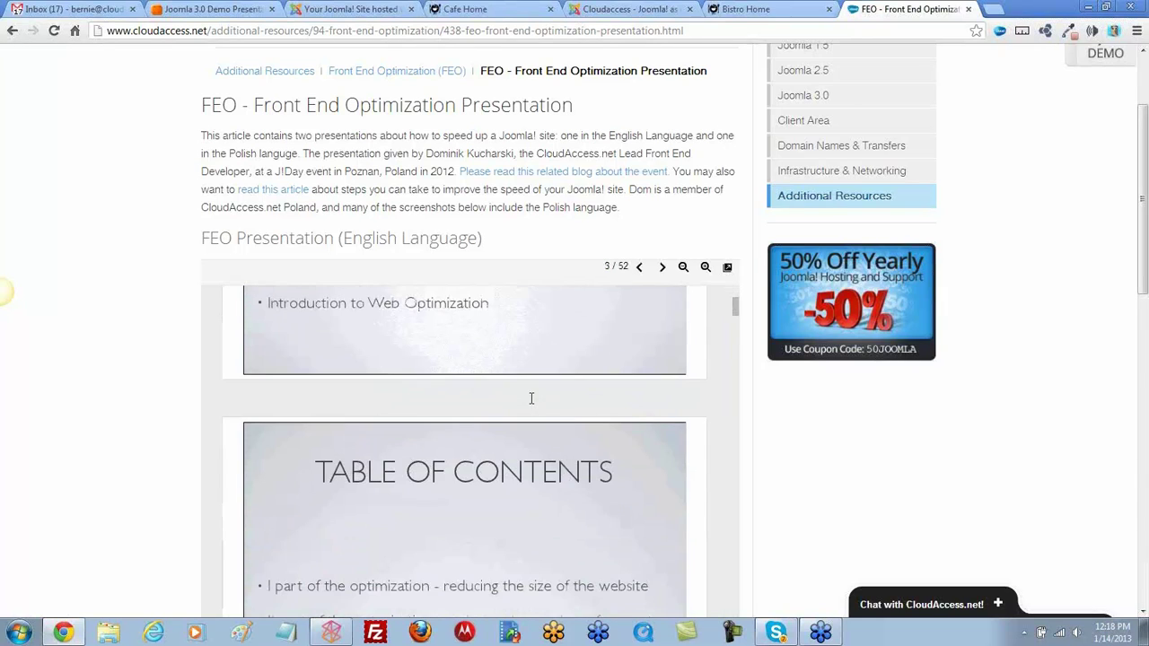
{"action": "scroll", "coordinate": [131, 355], "scroll_direction": "down", "scroll_amount": 6}
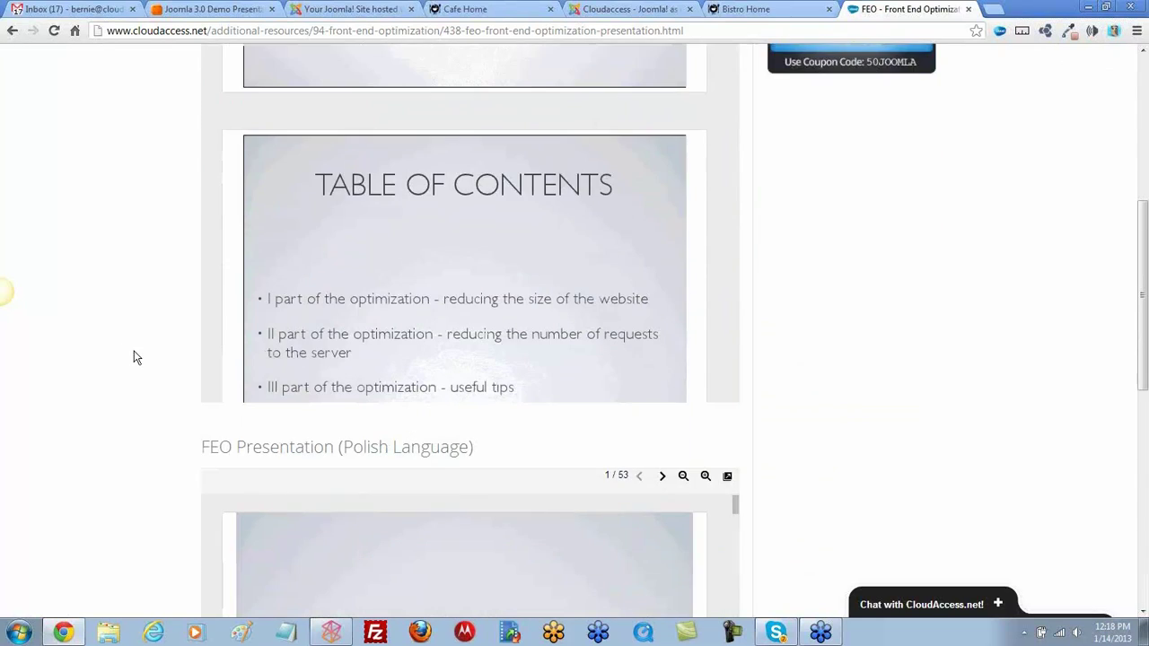
{"action": "scroll", "coordinate": [133, 358], "scroll_direction": "down", "scroll_amount": 3}
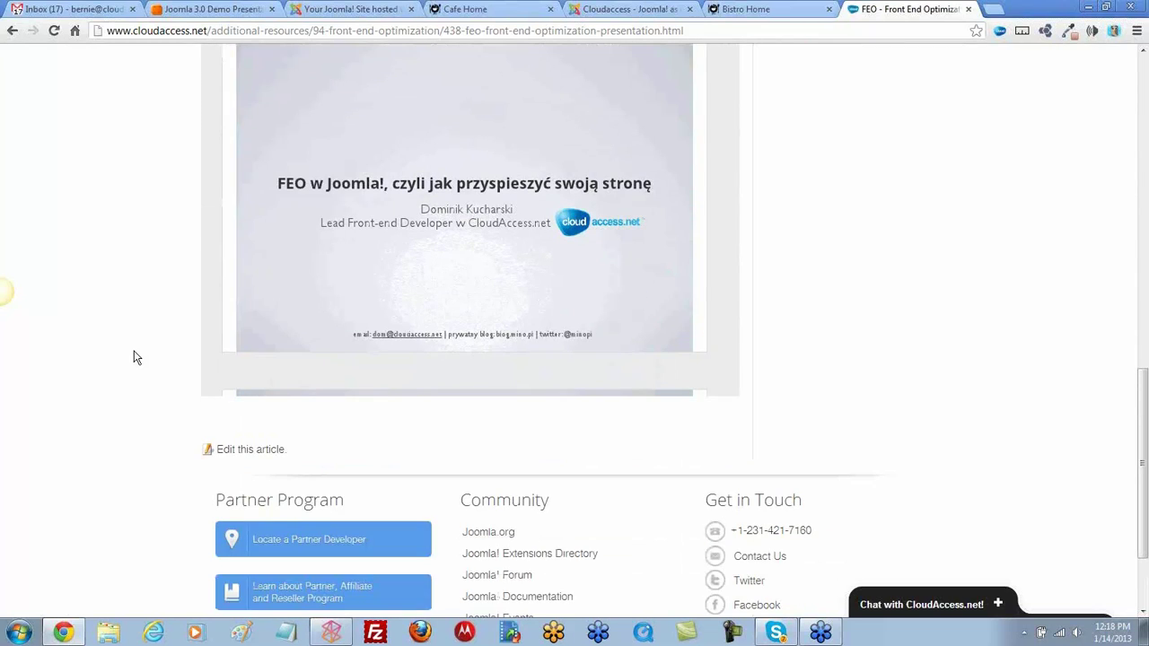
{"action": "scroll", "coordinate": [133, 357], "scroll_direction": "up", "scroll_amount": 12}
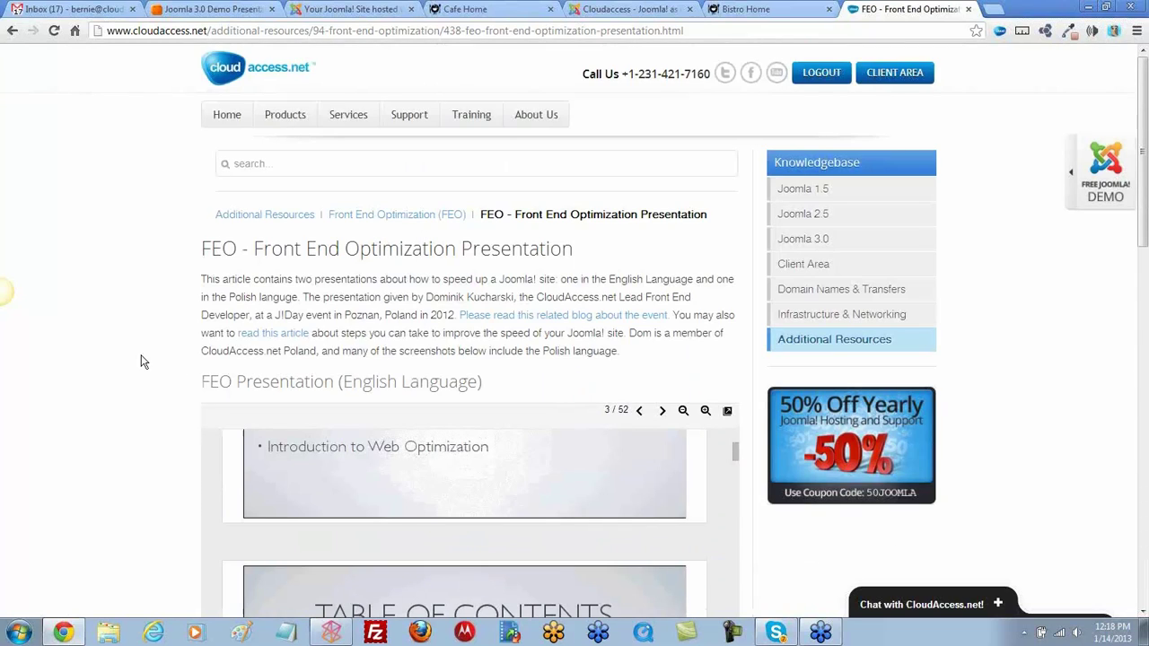
Open the Joomla! Extensions Directory at extensions.joomla.org in a new browser tab
{"action": "left_click", "coordinate": [992, 9]}
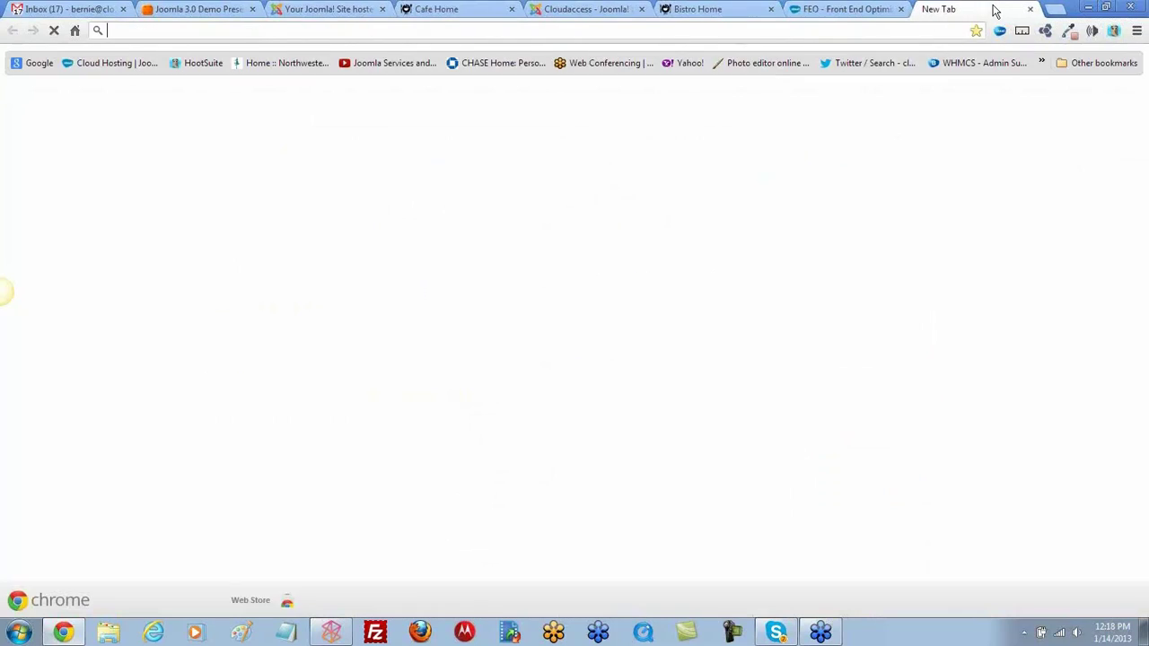
{"action": "type", "text": "extensions"}
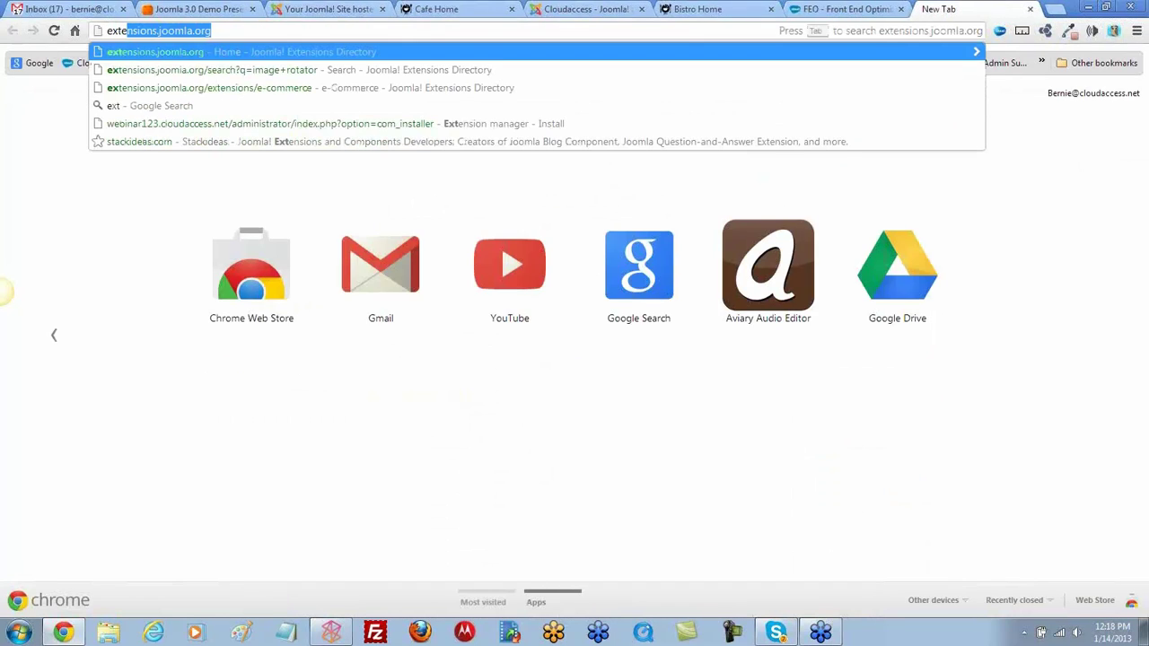
{"action": "type", "text": ".joomla.org"}
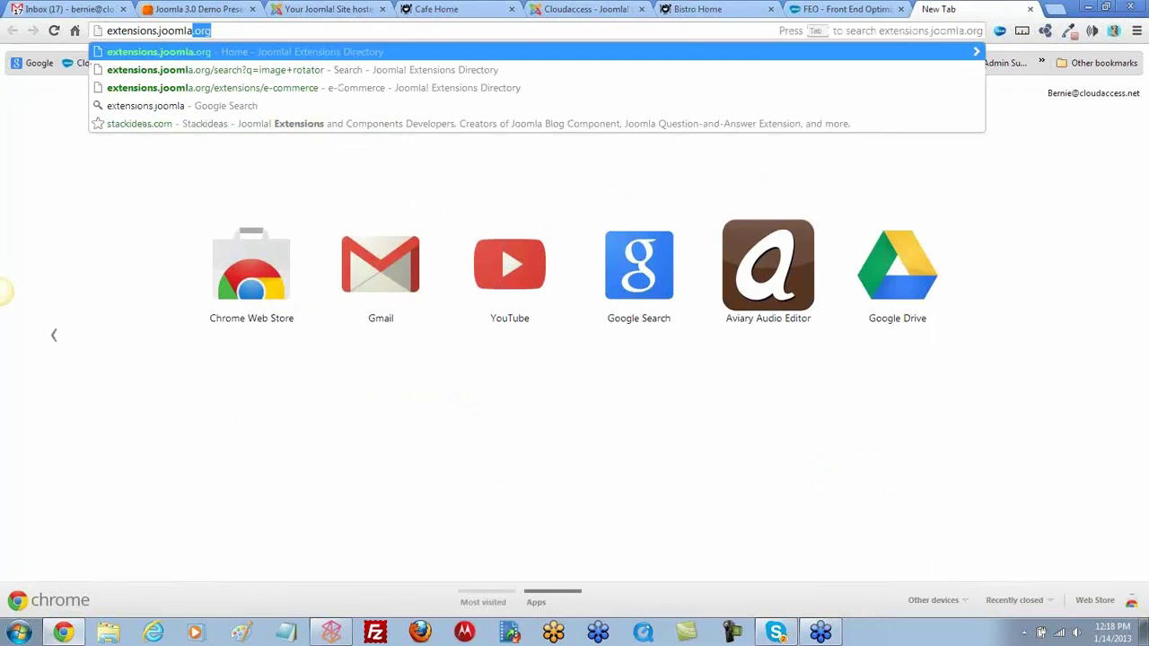
{"action": "key", "text": "Return"}
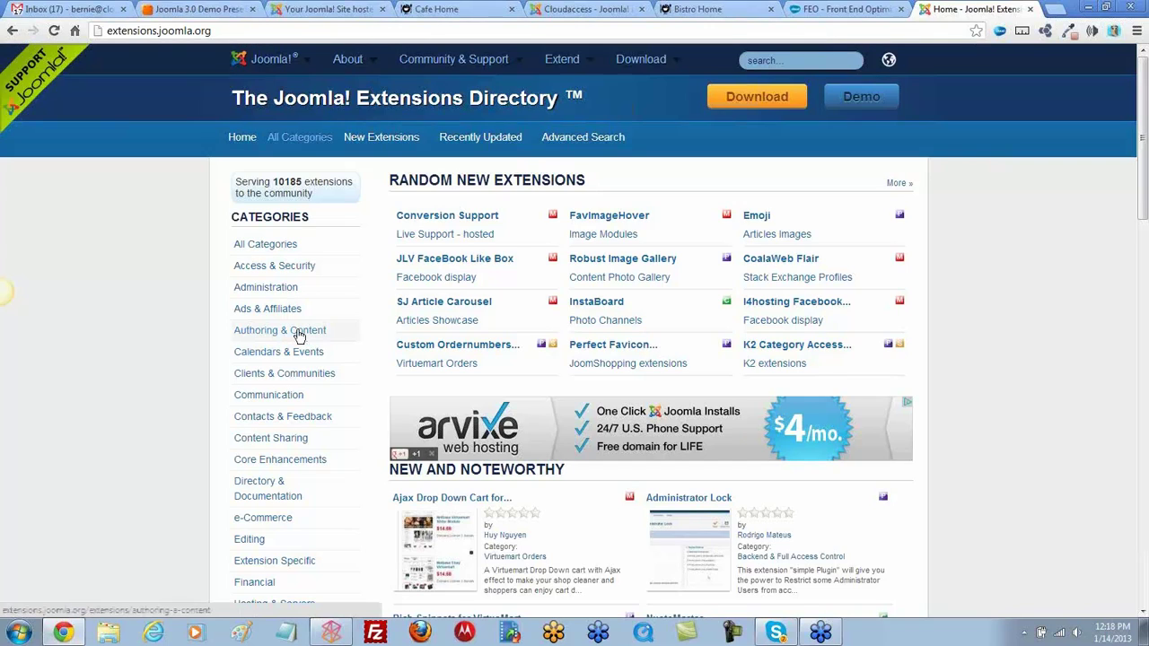
Look over the directory's home page, including the number of extensions served, the category list and the new extensions
{"action": "double_click", "coordinate": [294, 183]}
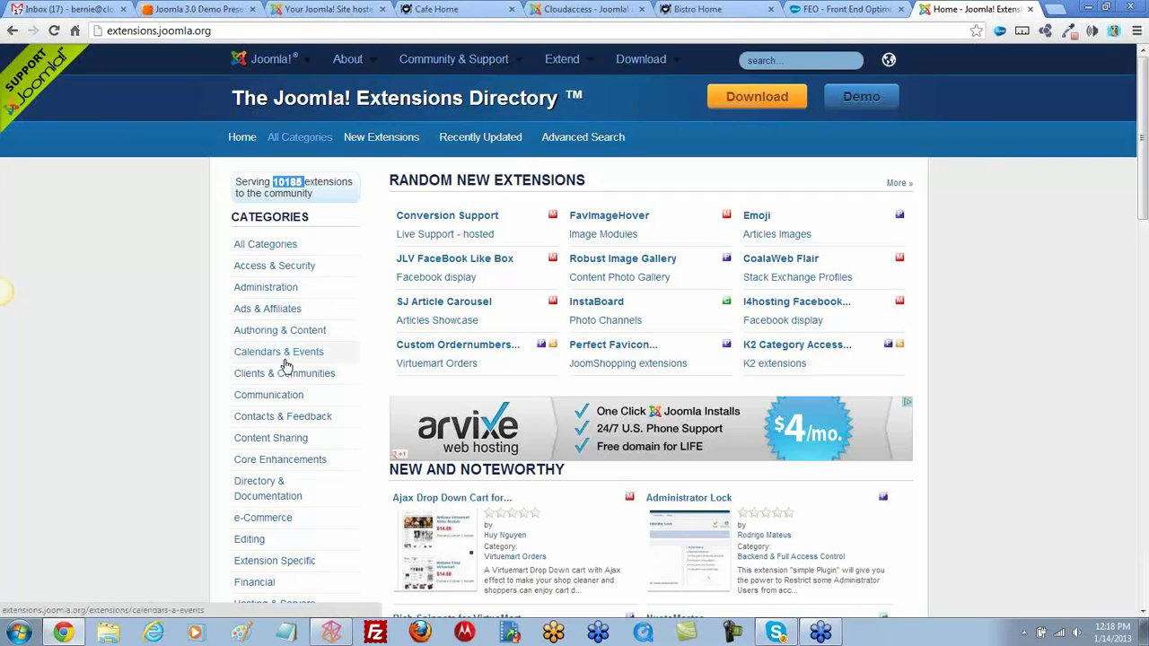
{"action": "left_click", "coordinate": [170, 393]}
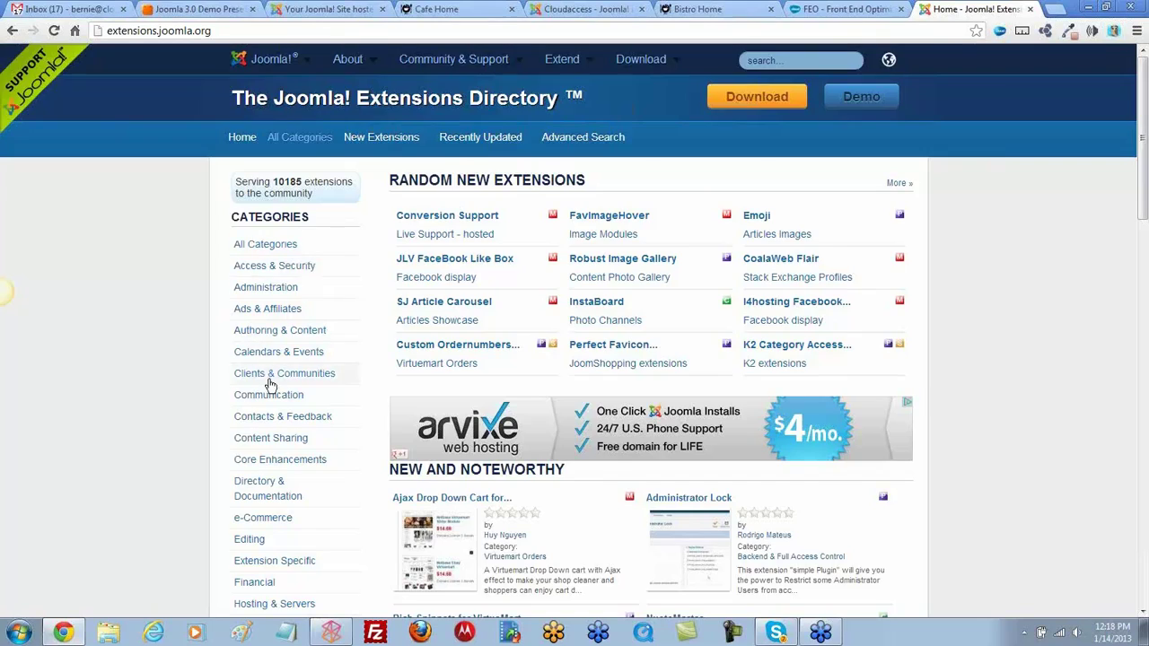
{"action": "scroll", "coordinate": [268, 381], "scroll_direction": "down", "scroll_amount": 4}
{"action": "scroll", "coordinate": [267, 384], "scroll_direction": "up", "scroll_amount": 4}
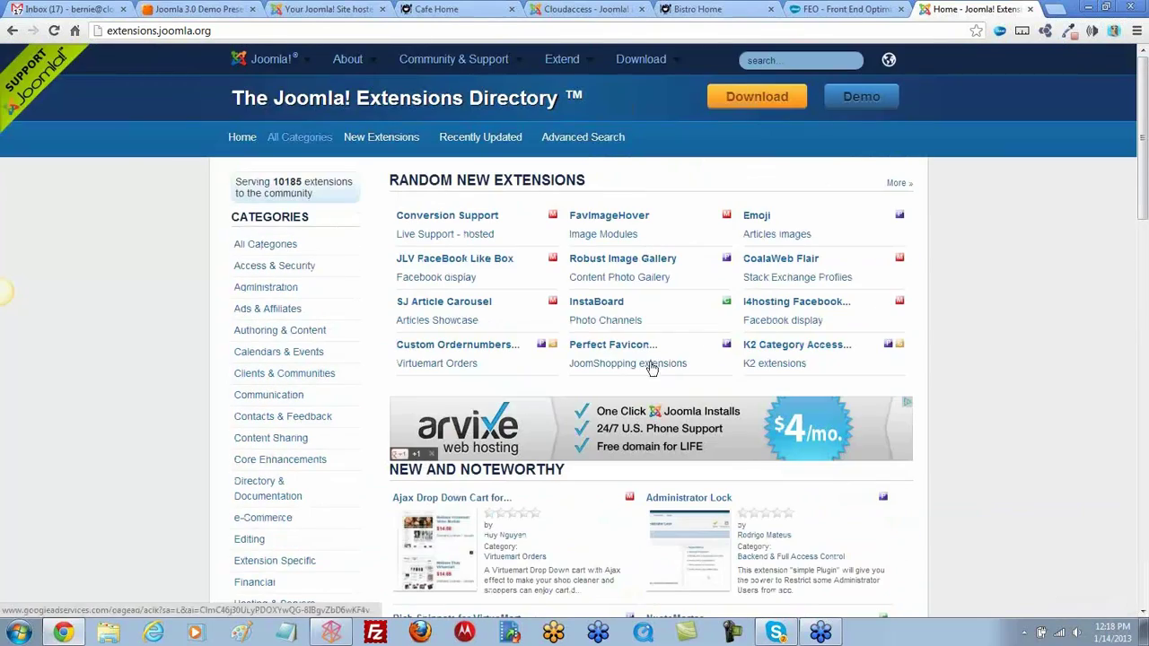
{"action": "scroll", "coordinate": [524, 384], "scroll_direction": "down", "scroll_amount": 1}
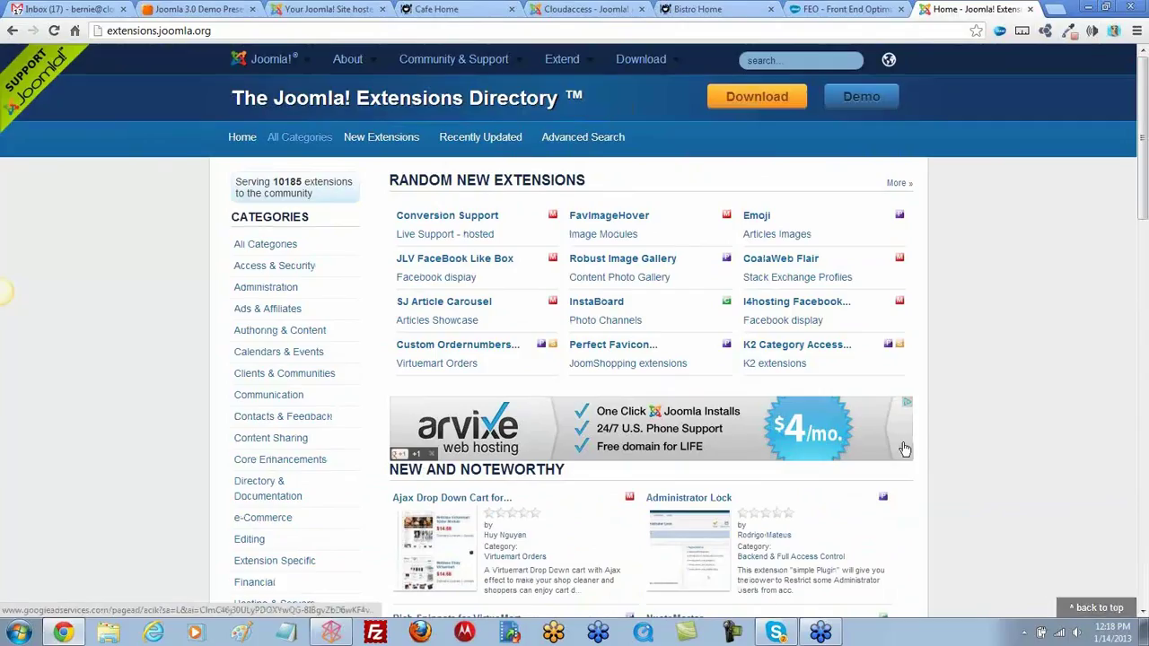
{"action": "scroll", "coordinate": [422, 381], "scroll_direction": "up", "scroll_amount": 1}
{"action": "left_click", "coordinate": [796, 60]}
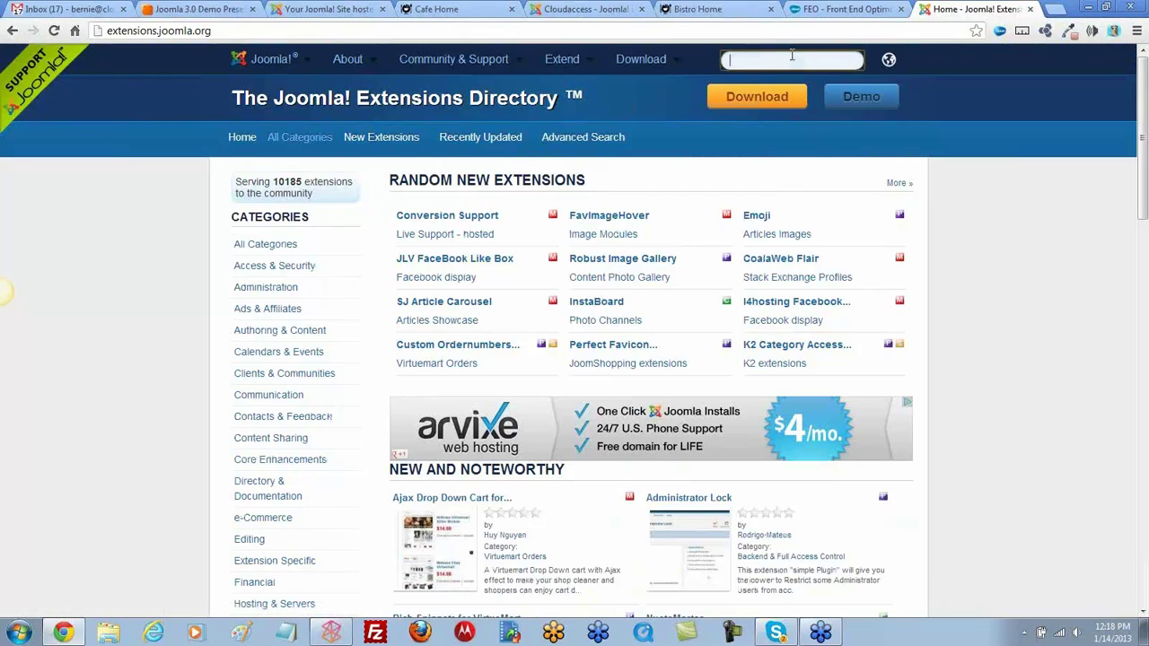
{"action": "type", "text": "en"}
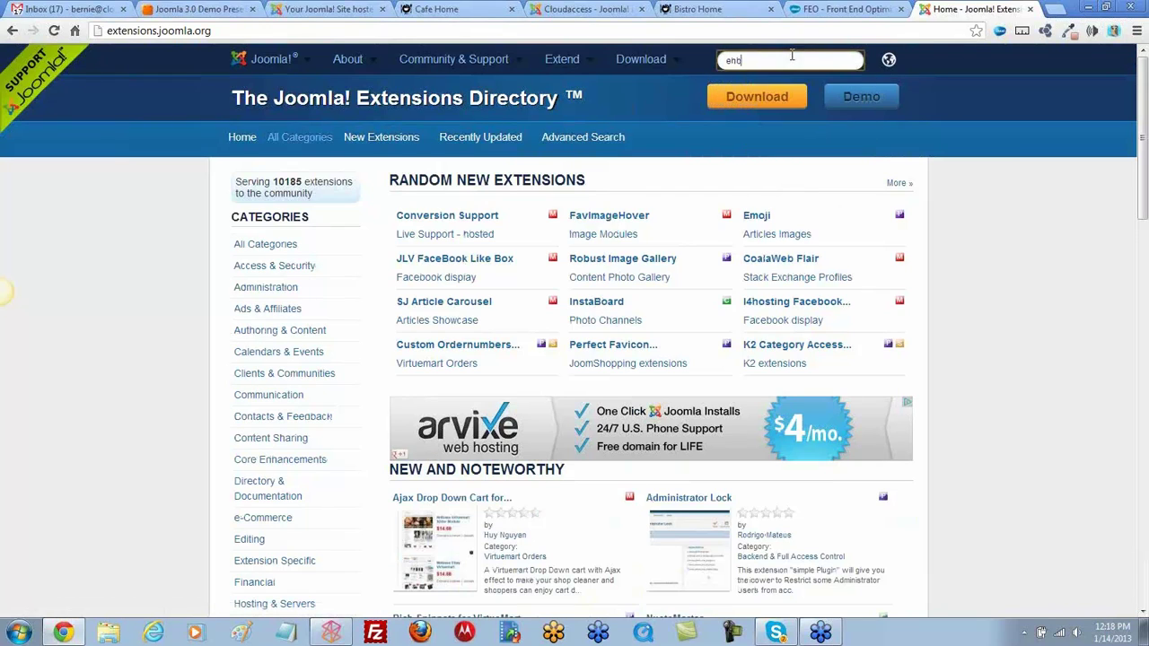
{"action": "type", "text": "bed pdf"}
{"action": "key", "text": "Return"}
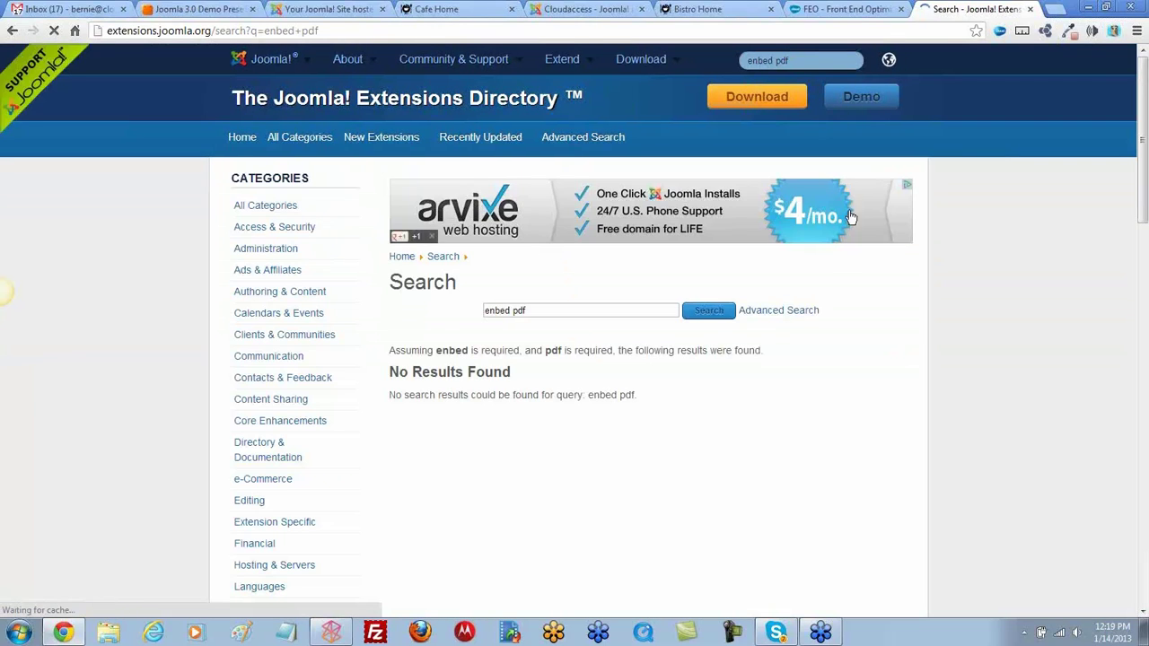
Search the extensions directory for "embed pdf"
{"action": "left_click", "coordinate": [799, 59]}
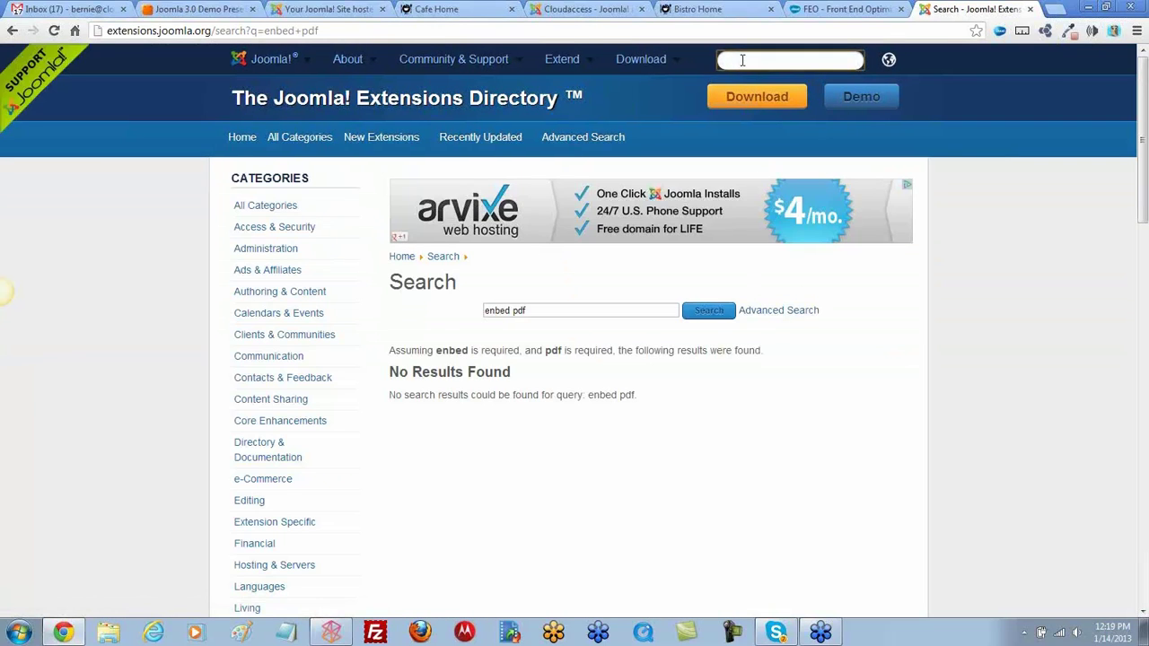
{"action": "type", "text": "em"}
{"action": "key", "text": "Return"}
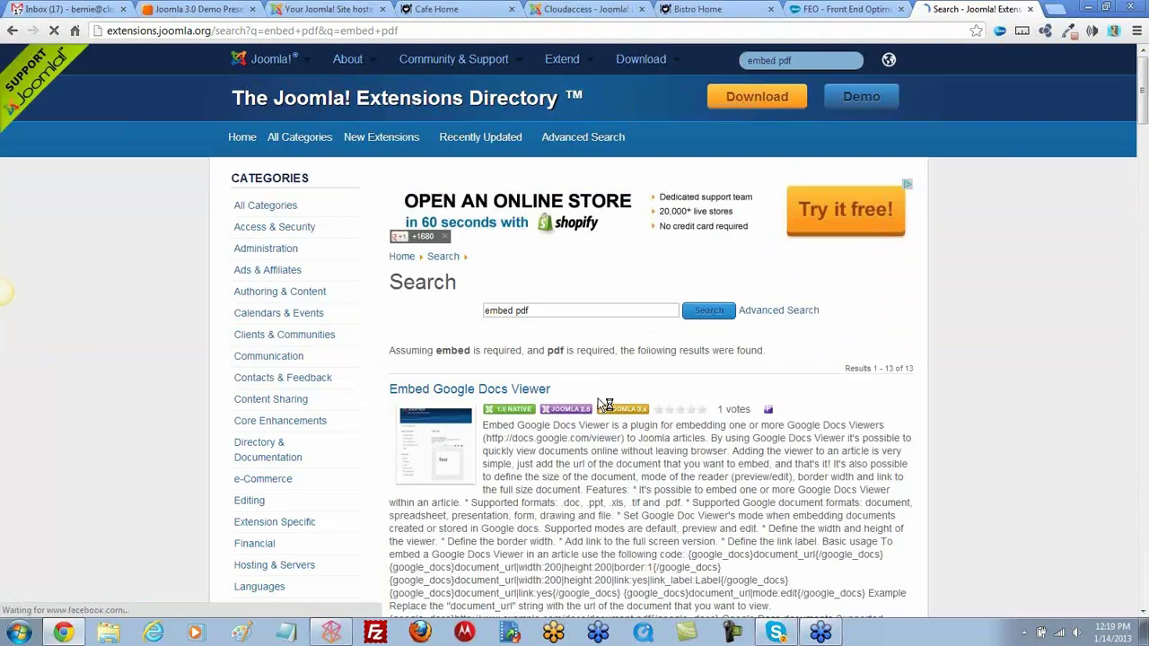
Examine the Embed Google Docs Viewer result, reading its description and highlighting its license type
{"action": "scroll", "coordinate": [601, 395], "scroll_direction": "down", "scroll_amount": 1}
{"action": "scroll", "coordinate": [591, 388], "scroll_direction": "down", "scroll_amount": 1}
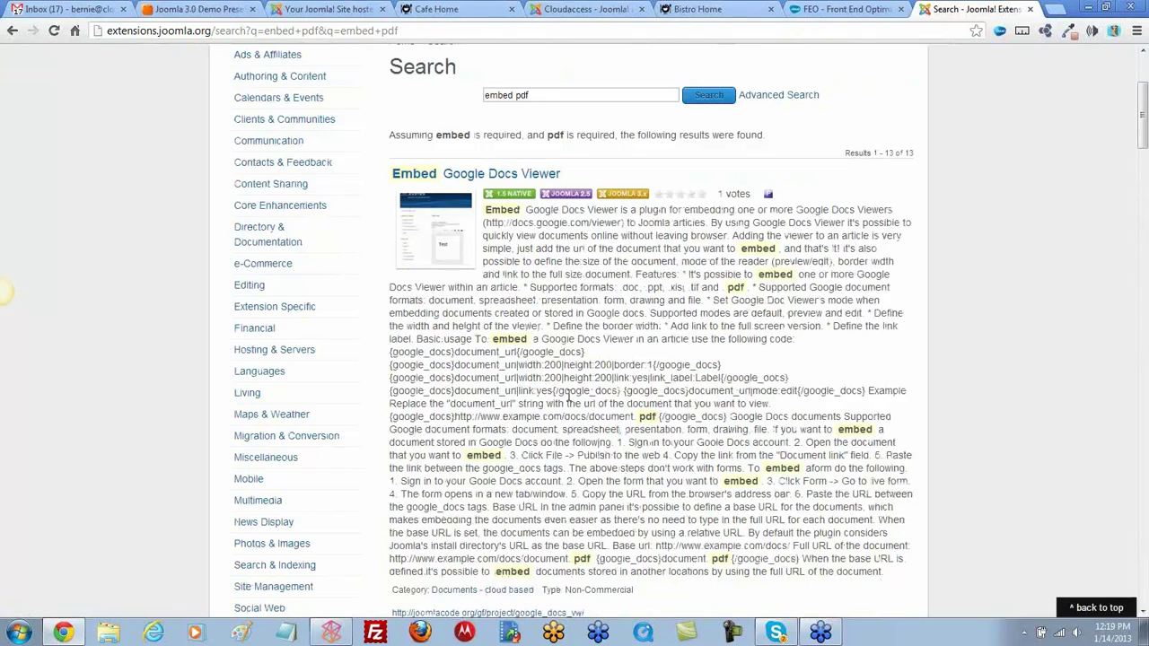
{"action": "scroll", "coordinate": [553, 260], "scroll_direction": "down", "scroll_amount": 1}
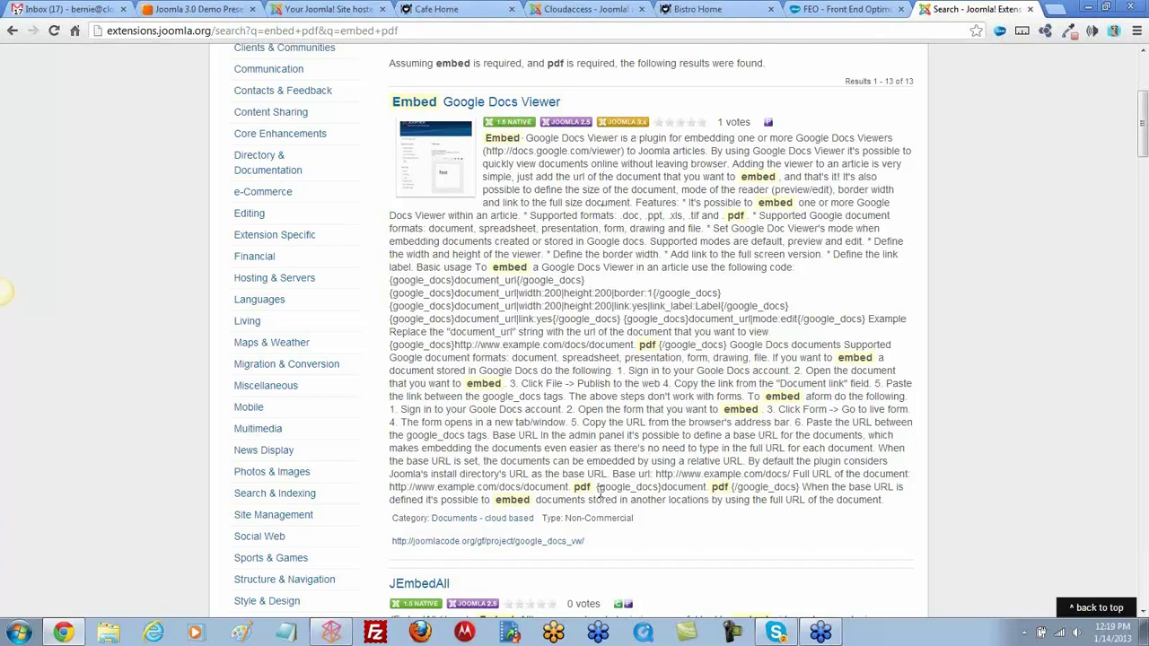
{"action": "left_click_drag", "start_coordinate": [635, 521], "coordinate": [567, 525]}
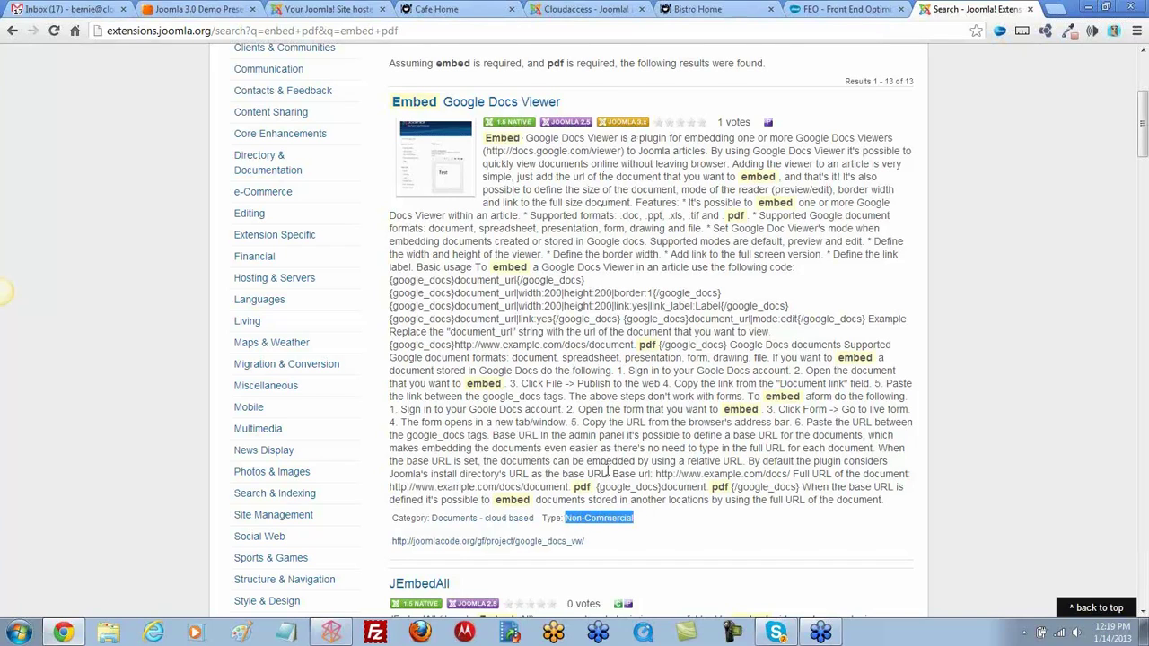
Look through the remaining search results, checking Joomla version badges and extension types, and highlight the license type of JE Messenger
{"action": "scroll", "coordinate": [613, 292], "scroll_direction": "down", "scroll_amount": 4}
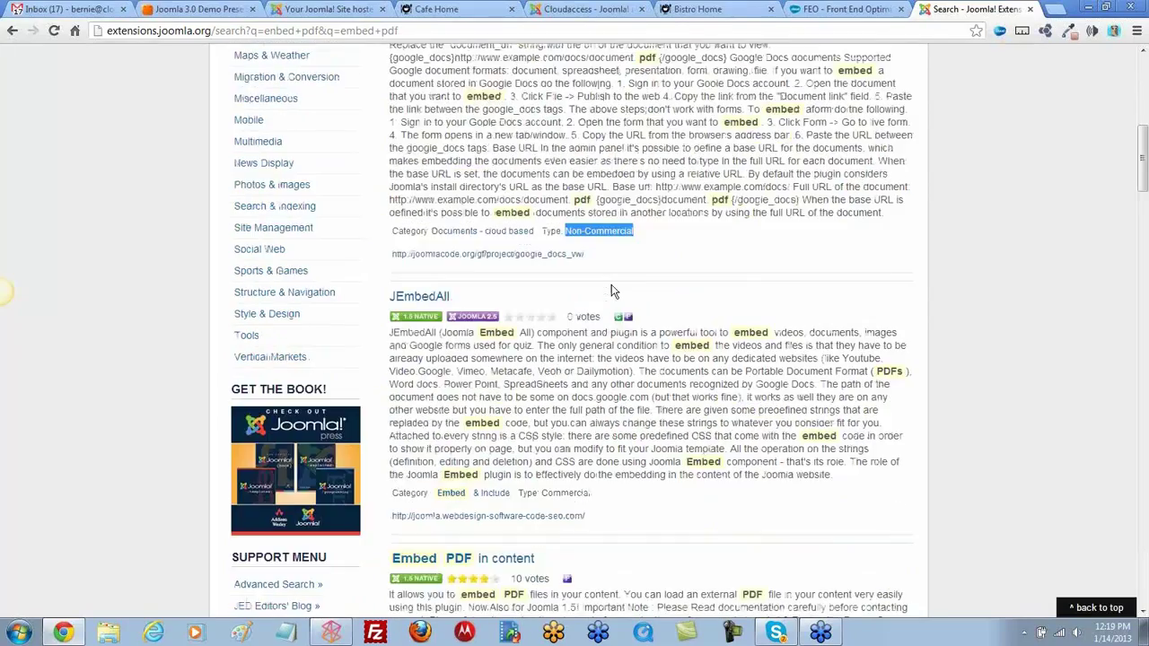
{"action": "scroll", "coordinate": [613, 285], "scroll_direction": "down", "scroll_amount": 4}
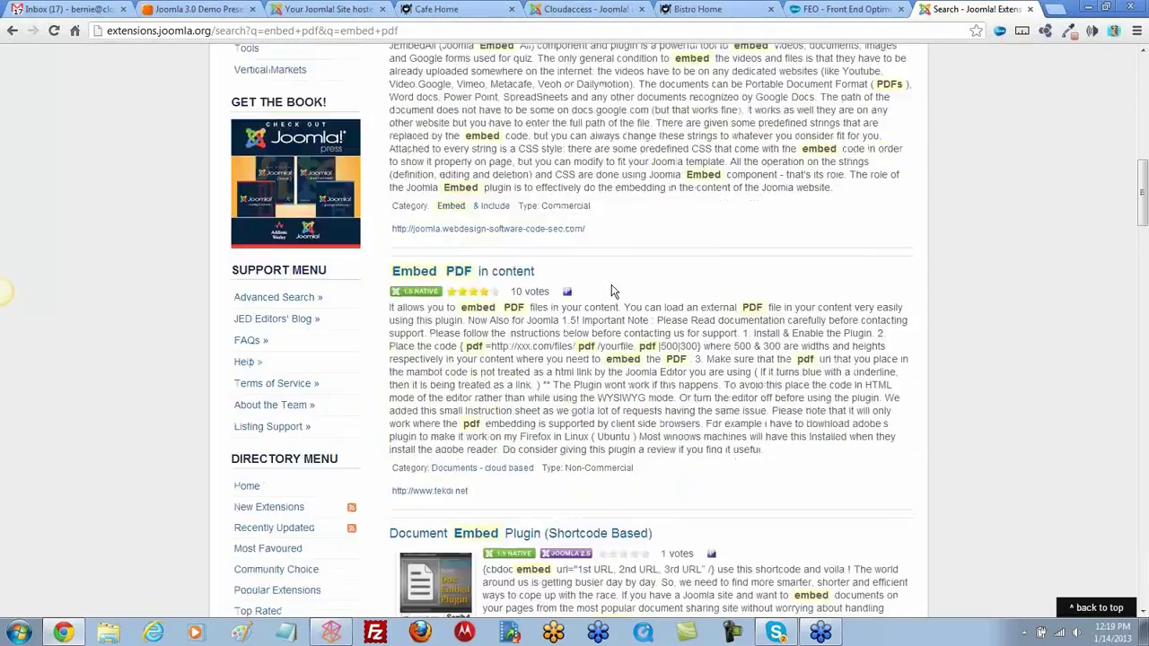
{"action": "scroll", "coordinate": [613, 292], "scroll_direction": "down", "scroll_amount": 4}
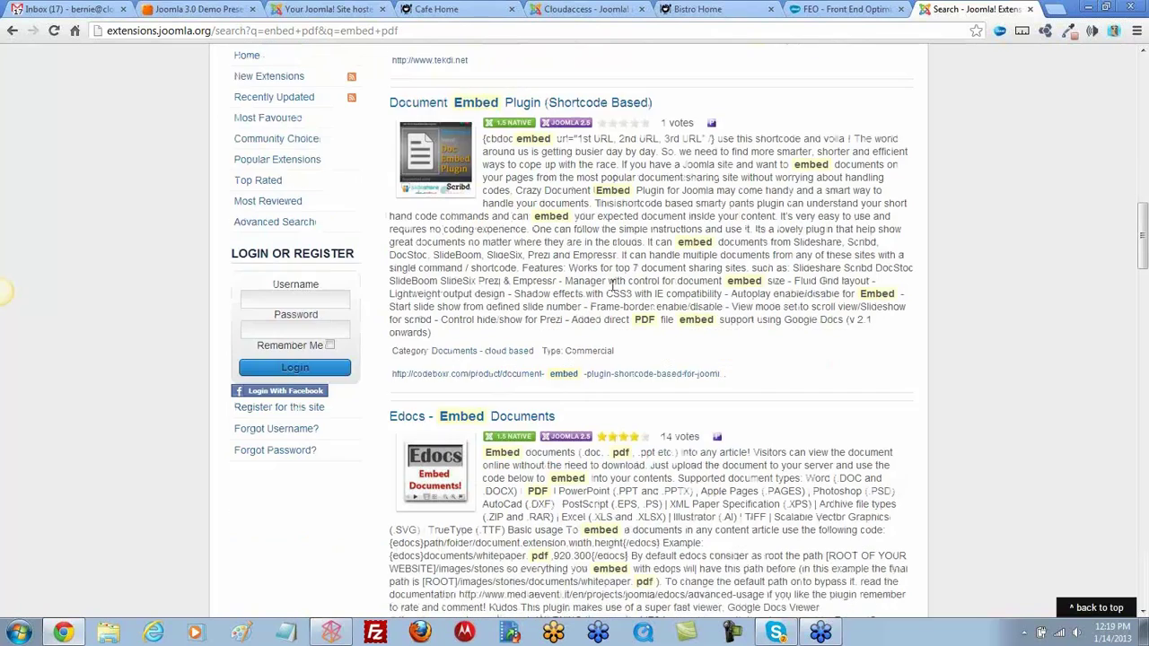
{"action": "scroll", "coordinate": [613, 292], "scroll_direction": "down", "scroll_amount": 2}
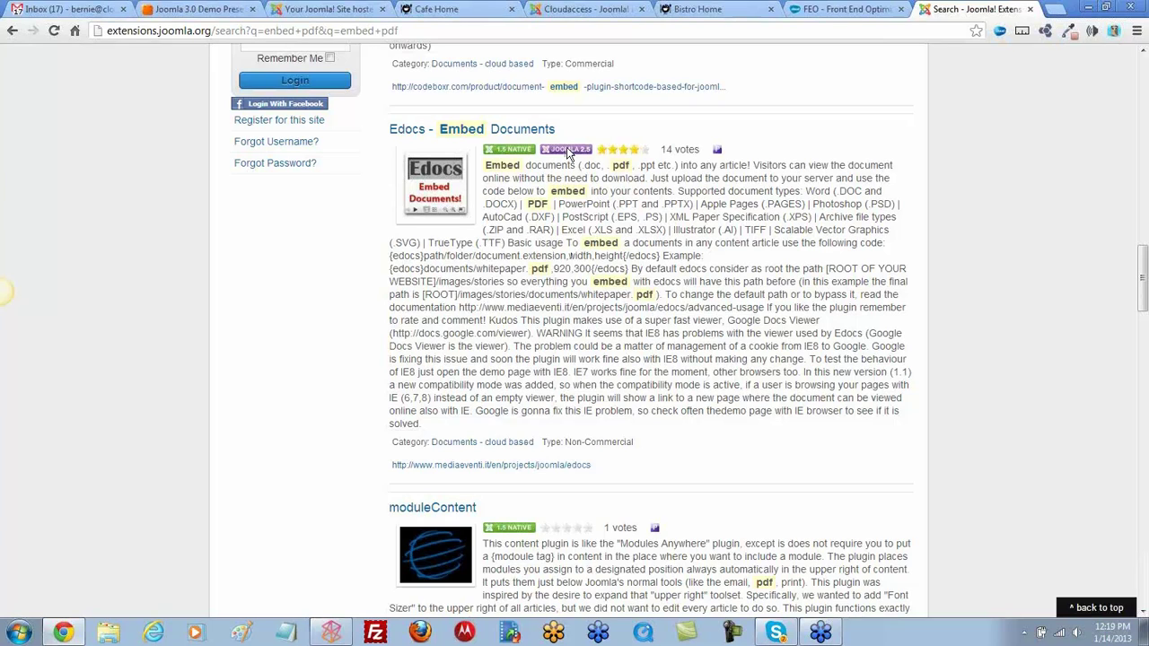
{"action": "scroll", "coordinate": [593, 438], "scroll_direction": "down", "scroll_amount": 5}
{"action": "scroll", "coordinate": [589, 436], "scroll_direction": "down", "scroll_amount": 8}
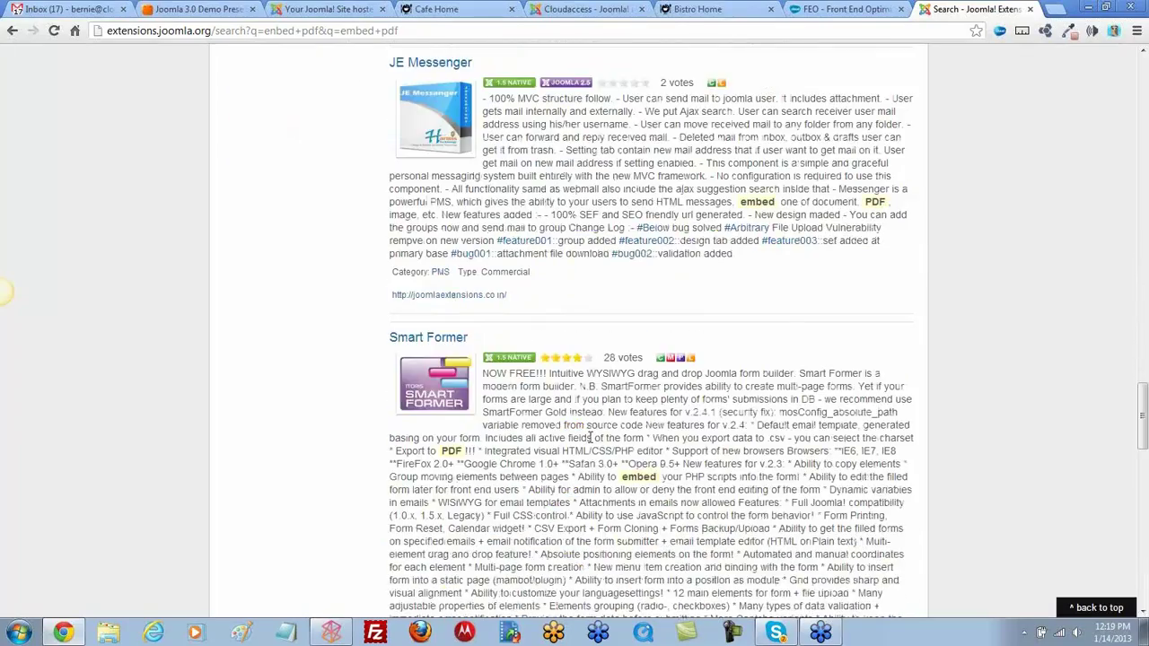
{"action": "scroll", "coordinate": [589, 437], "scroll_direction": "up", "scroll_amount": 1}
{"action": "left_click_drag", "start_coordinate": [532, 347], "coordinate": [481, 348]}
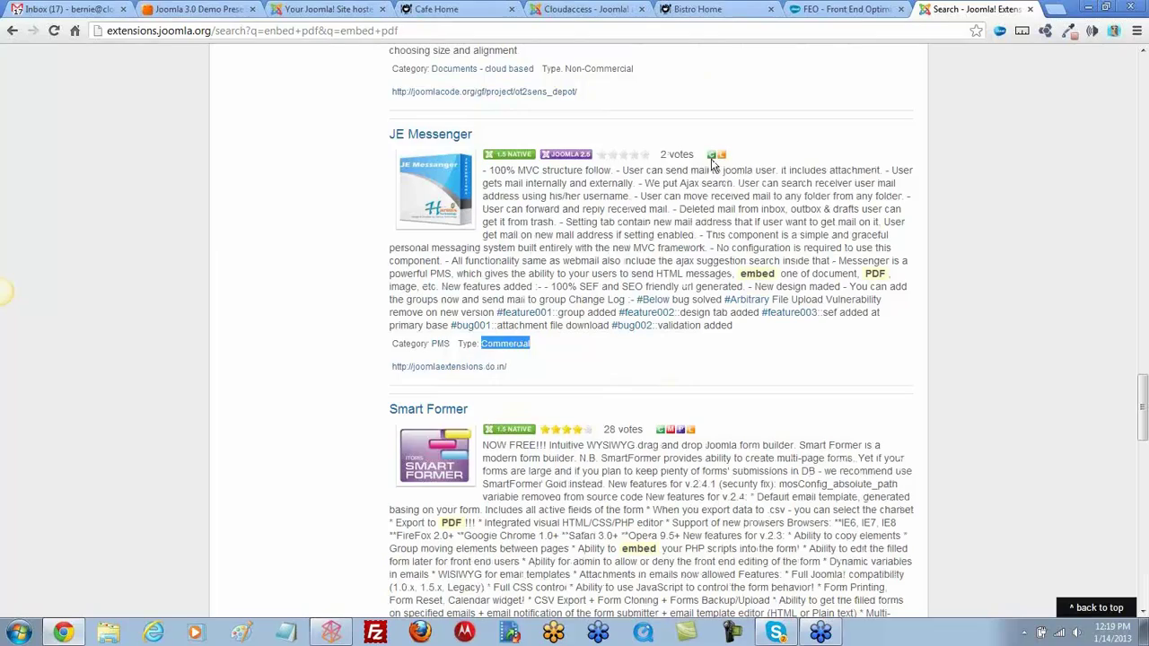
{"action": "scroll", "coordinate": [673, 384], "scroll_direction": "down", "scroll_amount": 2}
{"action": "scroll", "coordinate": [674, 384], "scroll_direction": "down", "scroll_amount": 9}
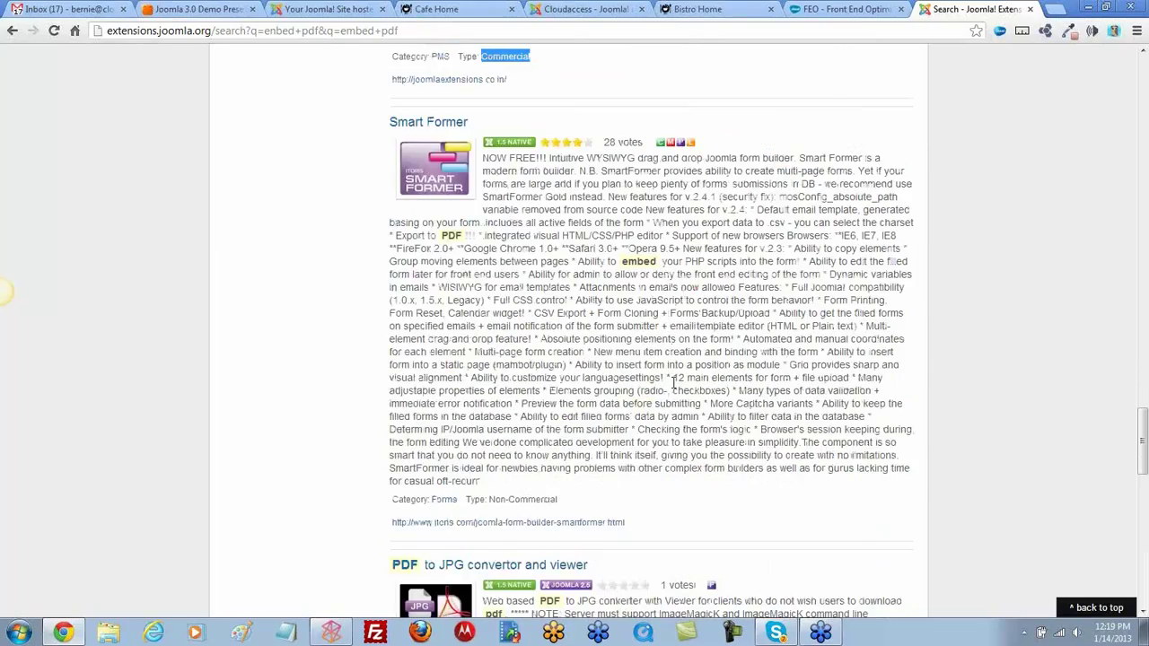
Look through the remaining "embed pdf" results, comparing the supported Joomla versions, license types and descriptions down to ARI Docs Viewer
{"action": "scroll", "coordinate": [673, 384], "scroll_direction": "down", "scroll_amount": 6}
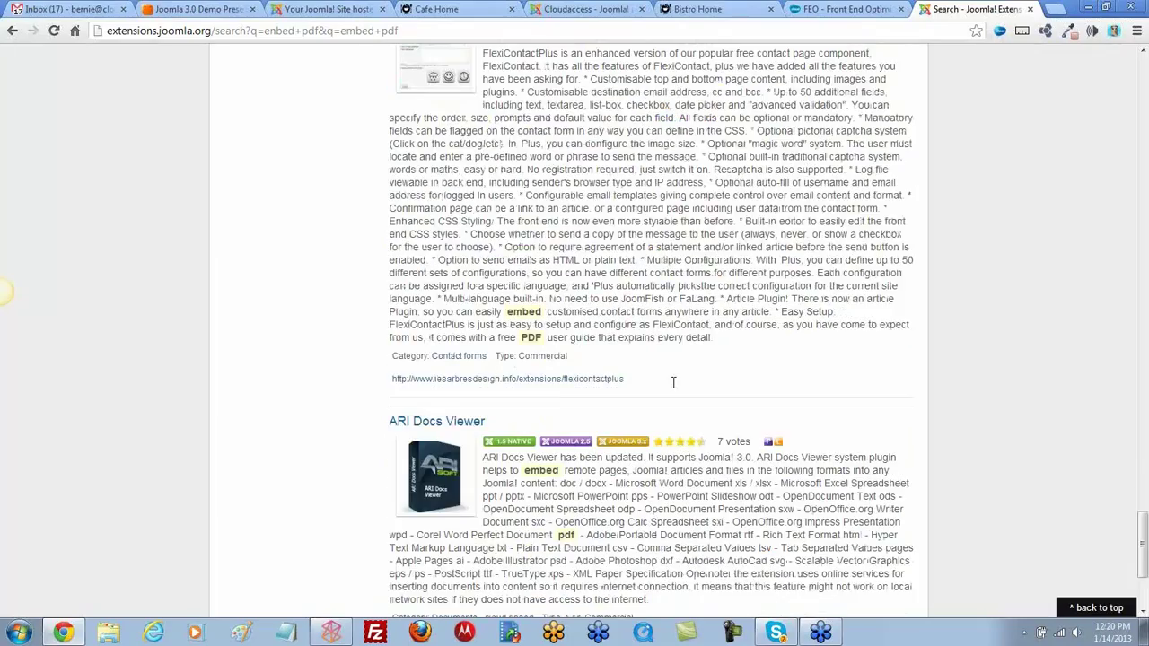
{"action": "scroll", "coordinate": [666, 388], "scroll_direction": "up", "scroll_amount": 1}
{"action": "scroll", "coordinate": [666, 388], "scroll_direction": "up", "scroll_amount": 15}
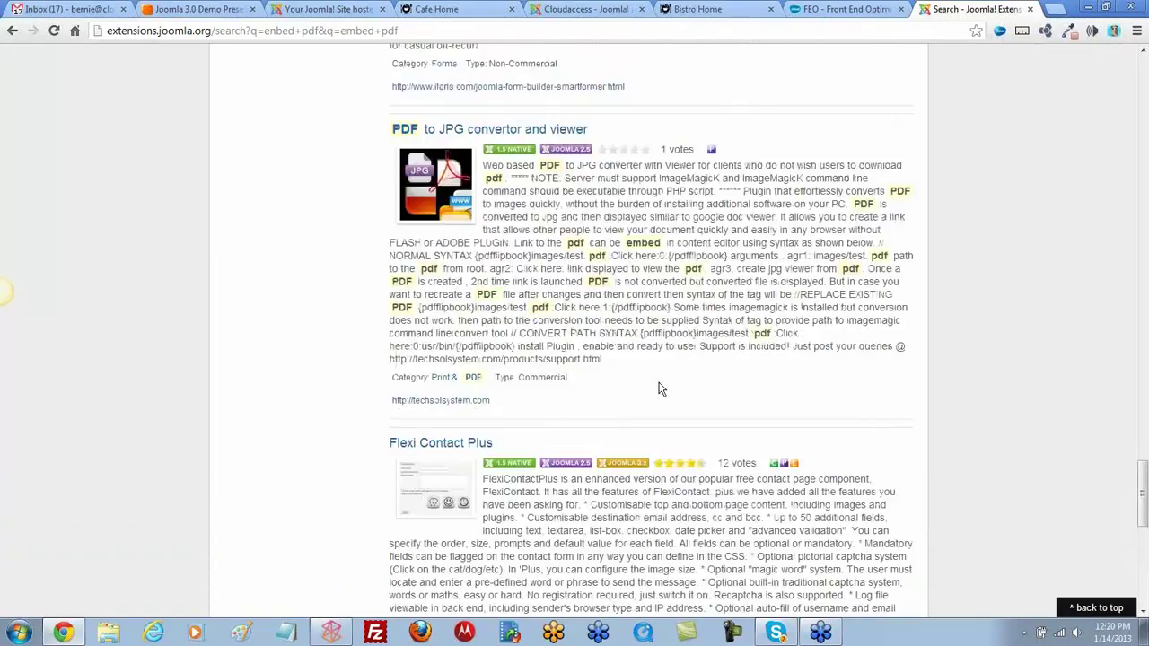
{"action": "scroll", "coordinate": [651, 421], "scroll_direction": "up", "scroll_amount": 15}
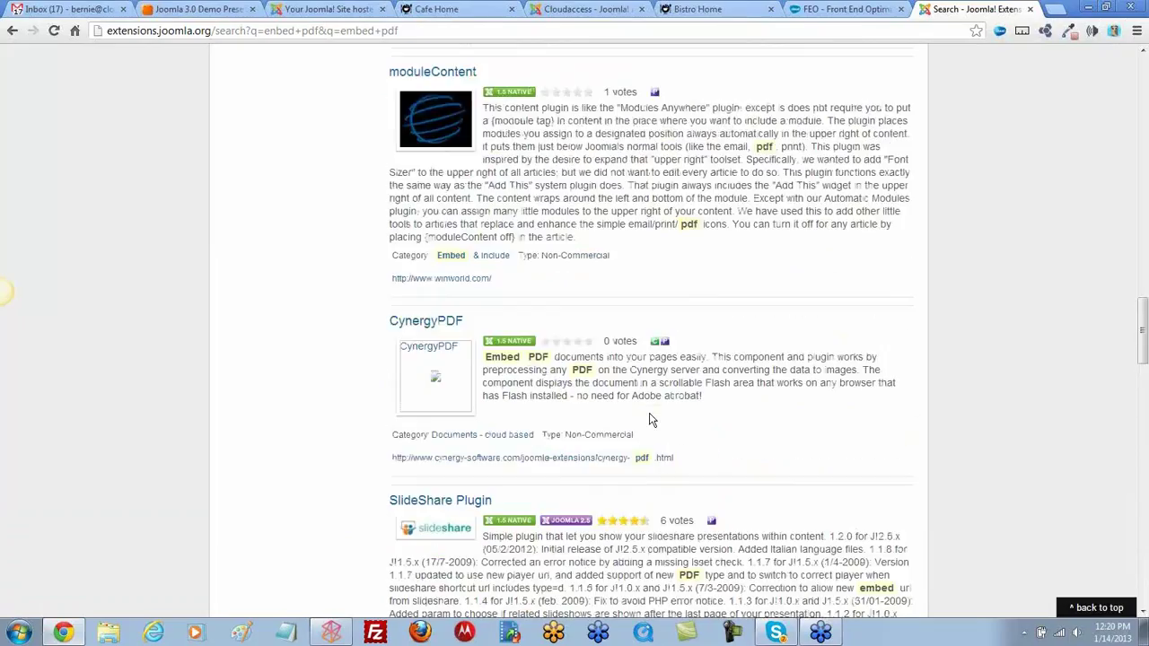
{"action": "scroll", "coordinate": [643, 420], "scroll_direction": "down", "scroll_amount": 2}
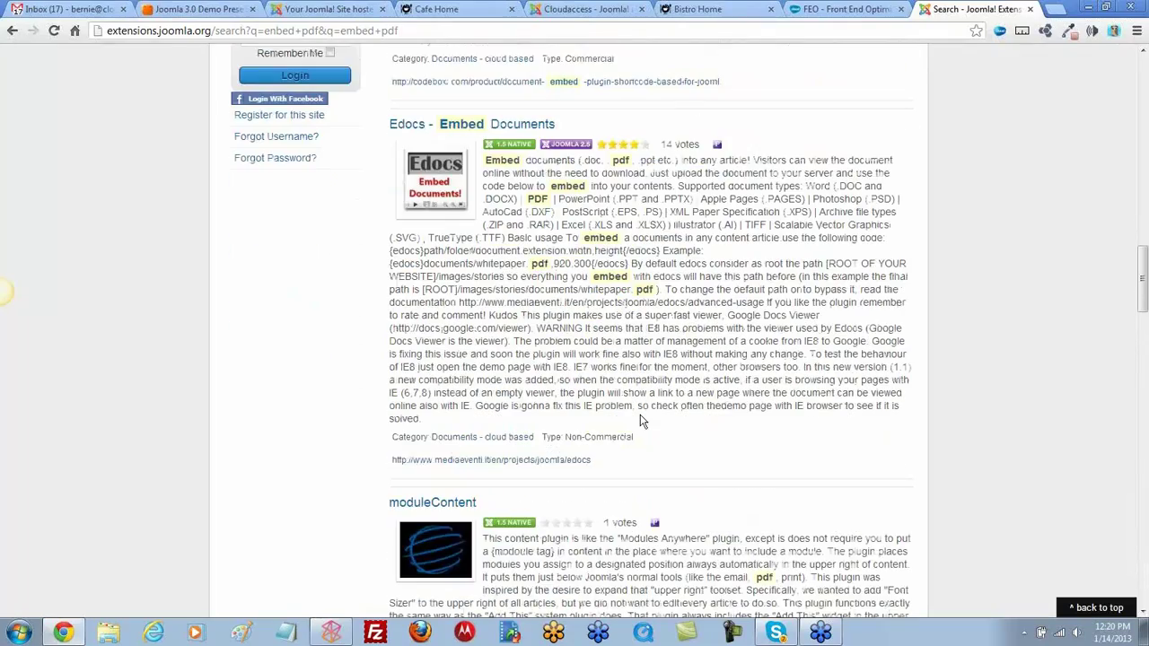
{"action": "scroll", "coordinate": [643, 420], "scroll_direction": "up", "scroll_amount": 7}
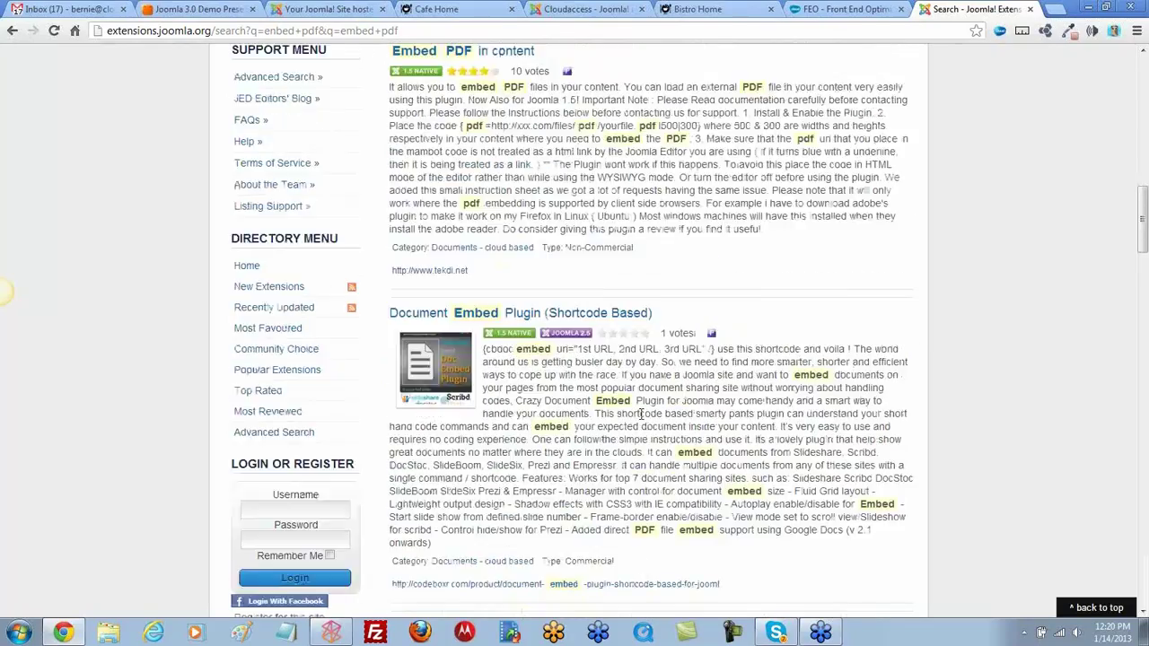
{"action": "scroll", "coordinate": [641, 414], "scroll_direction": "up", "scroll_amount": 3}
{"action": "scroll", "coordinate": [643, 415], "scroll_direction": "down", "scroll_amount": 20}
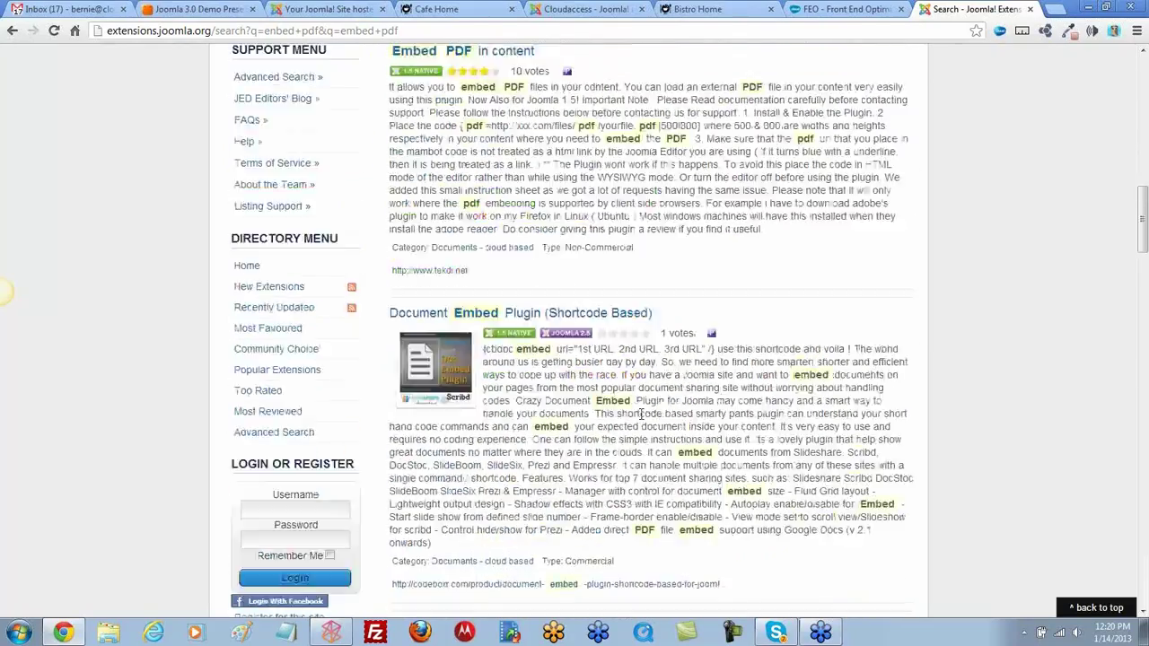
{"action": "scroll", "coordinate": [643, 415], "scroll_direction": "down", "scroll_amount": 15}
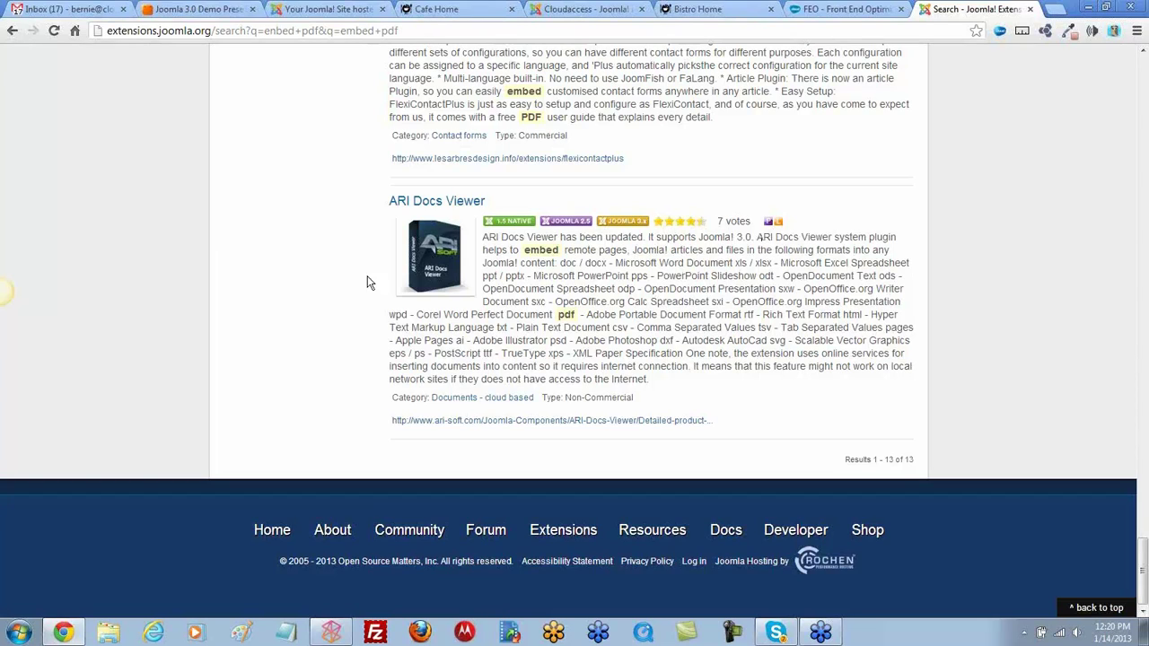
Open the ARI Docs Viewer listing and examine its compatibility, license, supported file formats and user reviews
{"action": "left_click", "coordinate": [456, 207]}
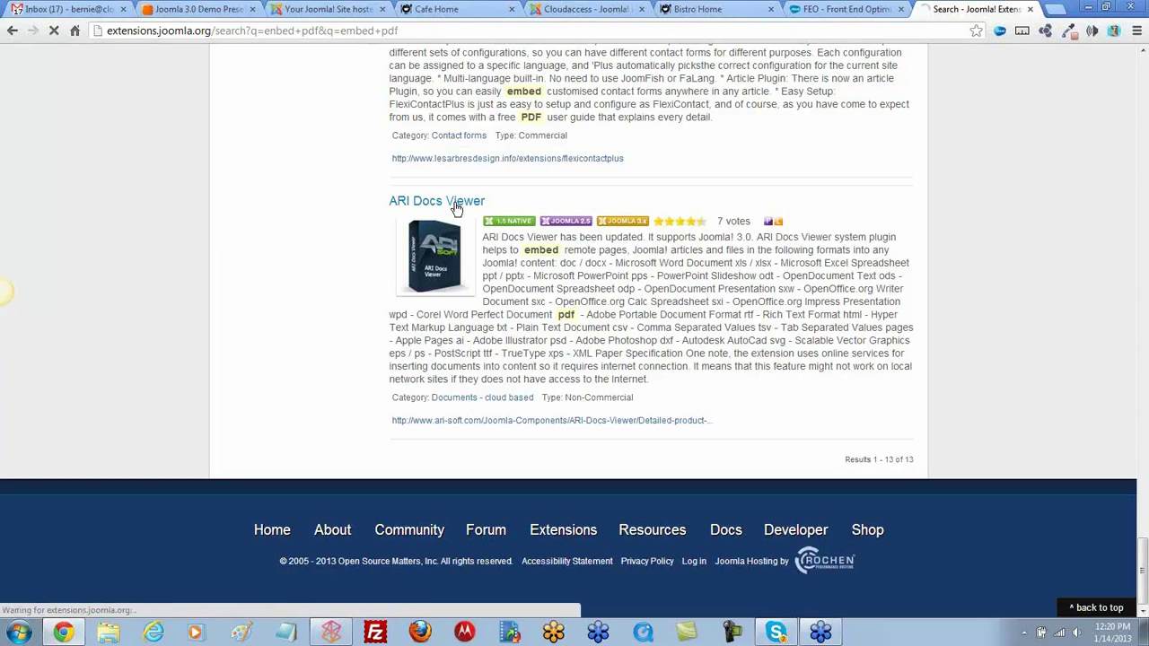
{"action": "scroll", "coordinate": [576, 411], "scroll_direction": "down", "scroll_amount": 1}
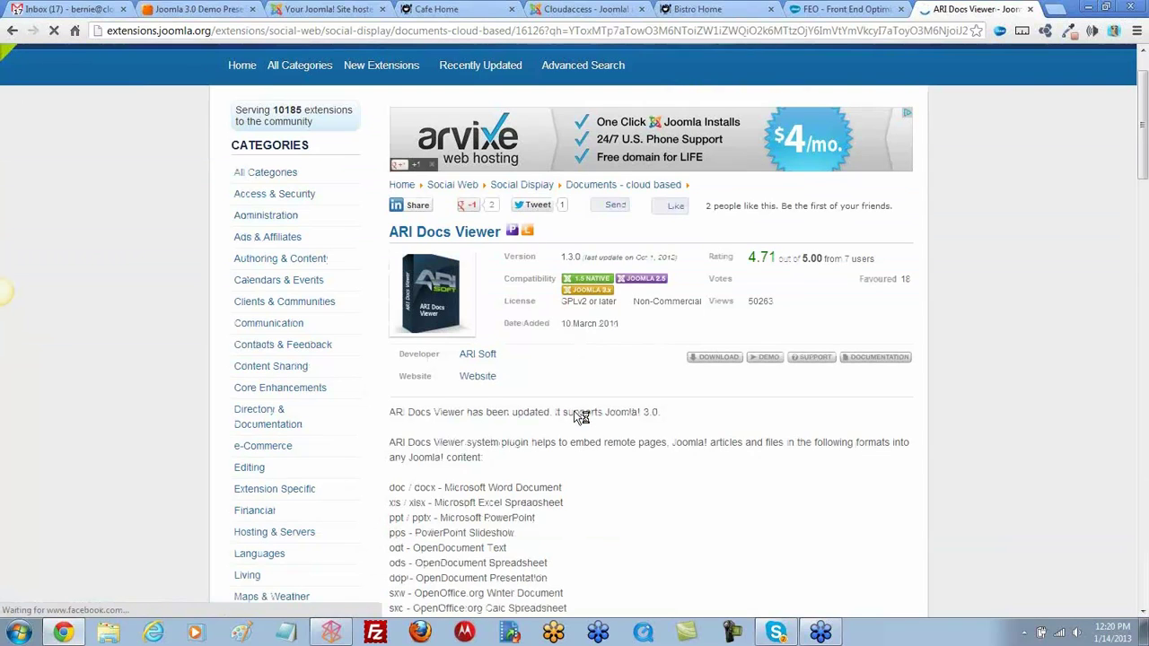
{"action": "left_click_drag", "start_coordinate": [708, 306], "coordinate": [628, 270]}
{"action": "left_click", "coordinate": [679, 325]}
{"action": "scroll", "coordinate": [633, 359], "scroll_direction": "down", "scroll_amount": 1}
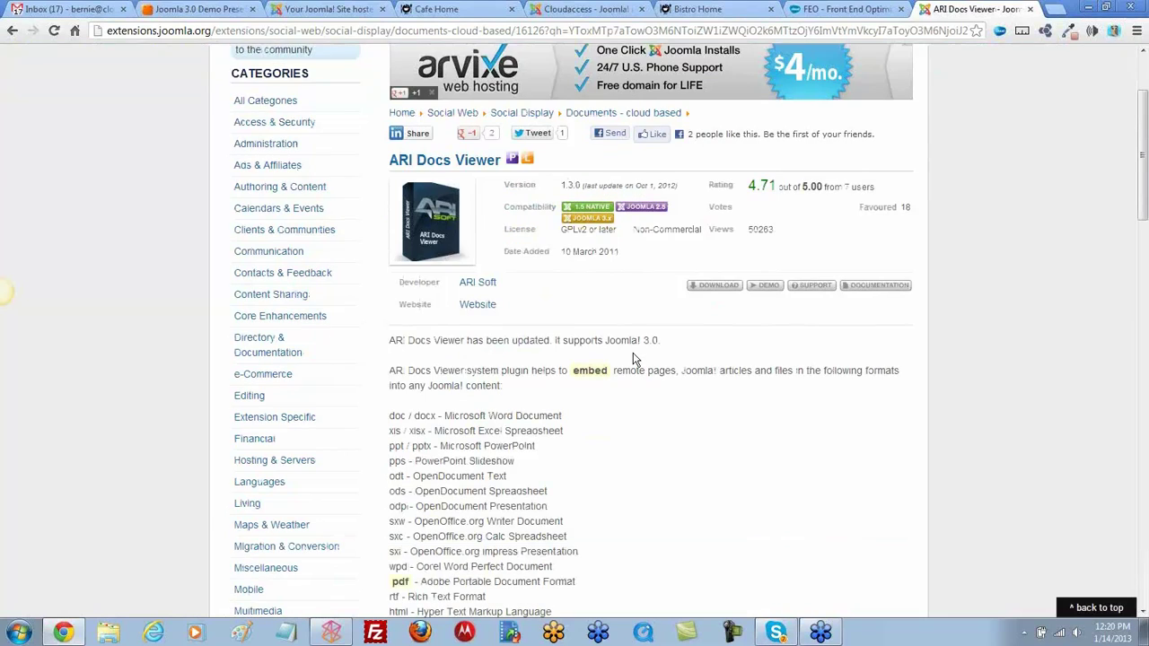
{"action": "scroll", "coordinate": [633, 359], "scroll_direction": "down", "scroll_amount": 10}
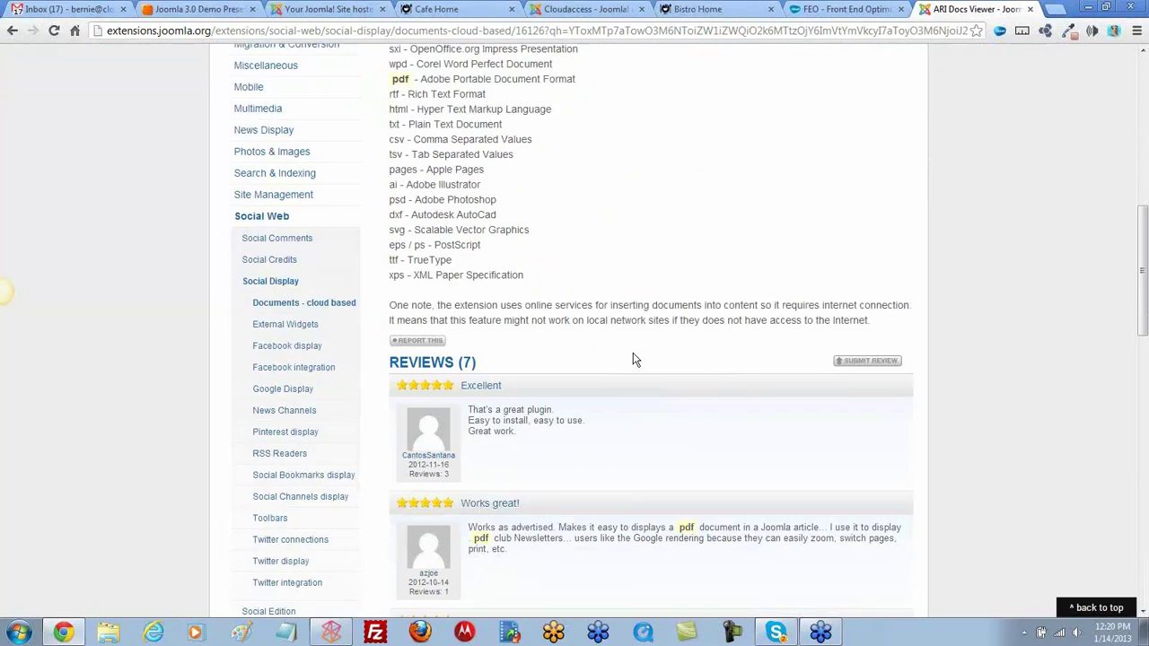
{"action": "scroll", "coordinate": [633, 359], "scroll_direction": "down", "scroll_amount": 8}
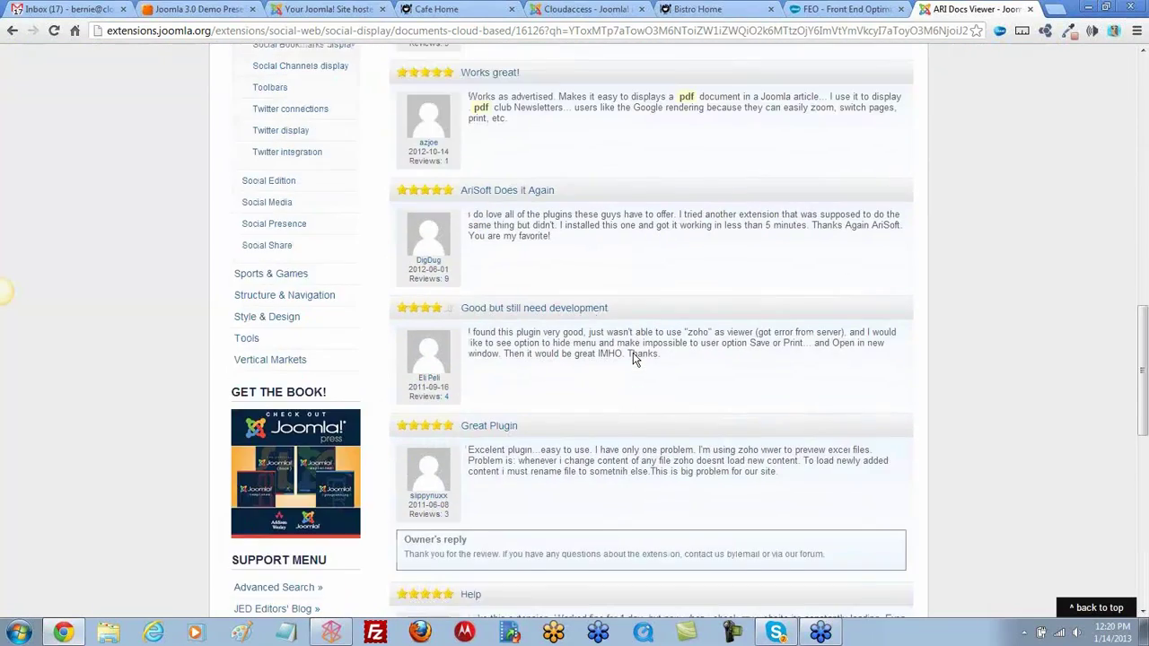
{"action": "scroll", "coordinate": [633, 360], "scroll_direction": "up", "scroll_amount": 6}
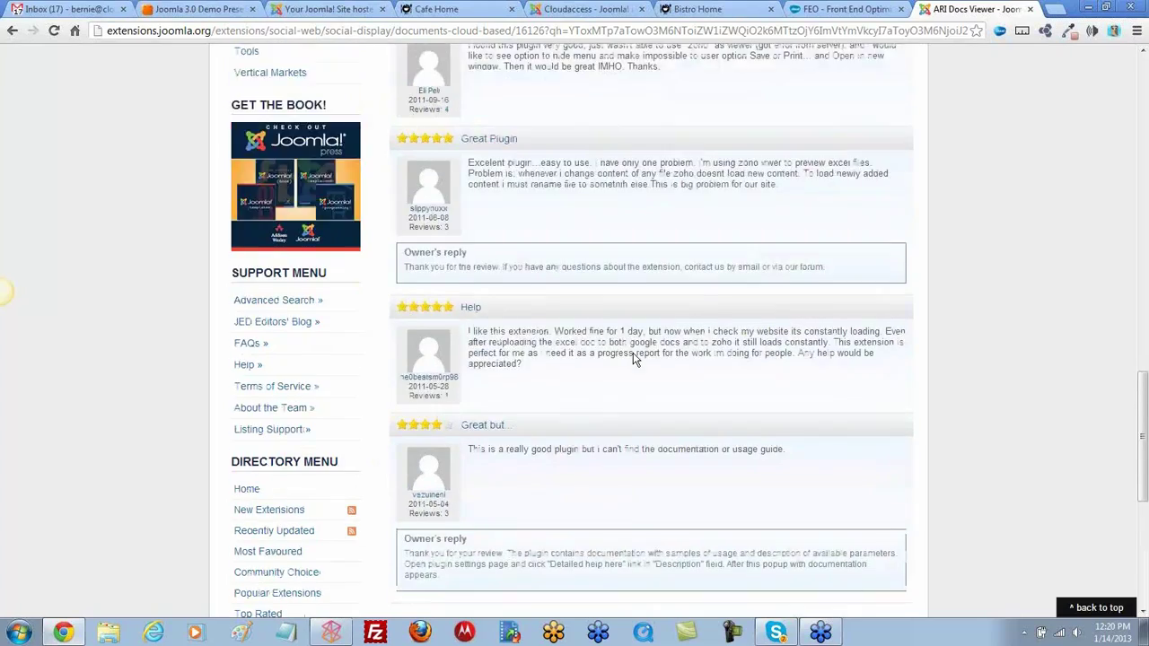
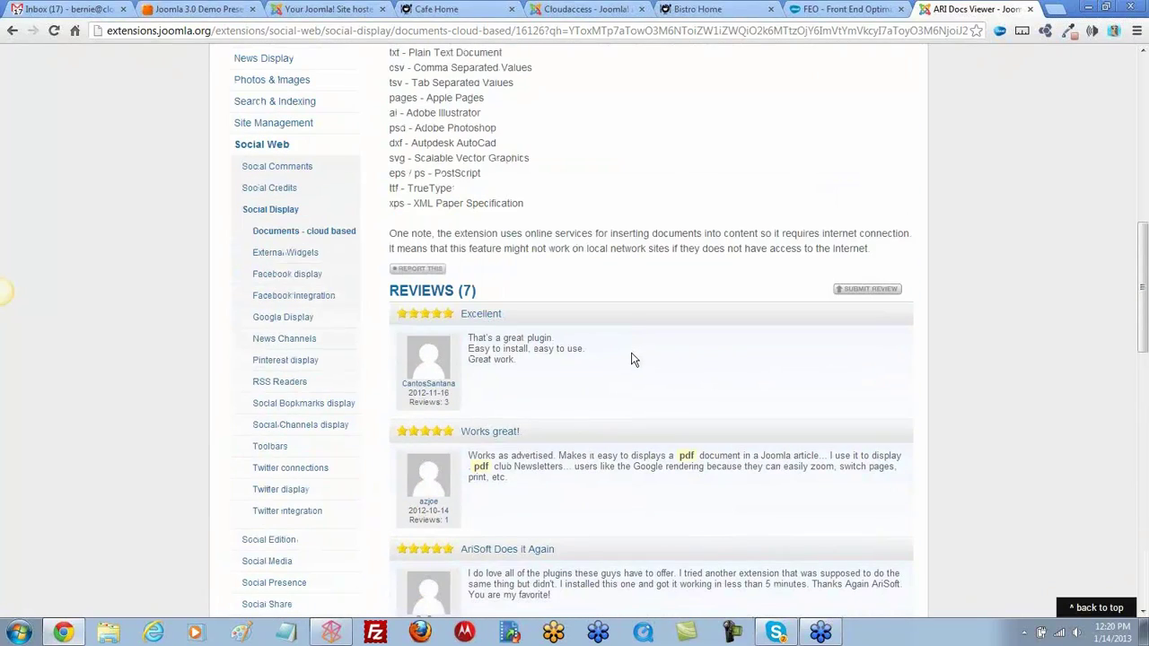
{"action": "scroll", "coordinate": [632, 359], "scroll_direction": "up", "scroll_amount": 5}
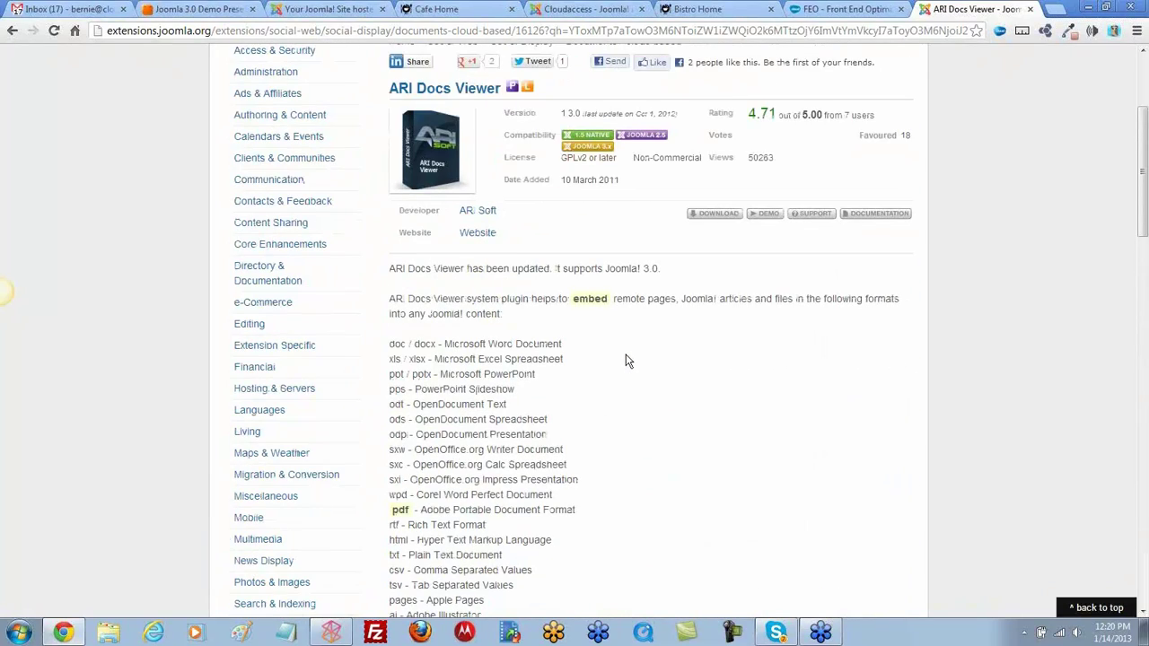
Open the ARI Docs Viewer demo and examine the supported formats and the embedded Joomla article and remote page examples
{"action": "left_click", "coordinate": [766, 215]}
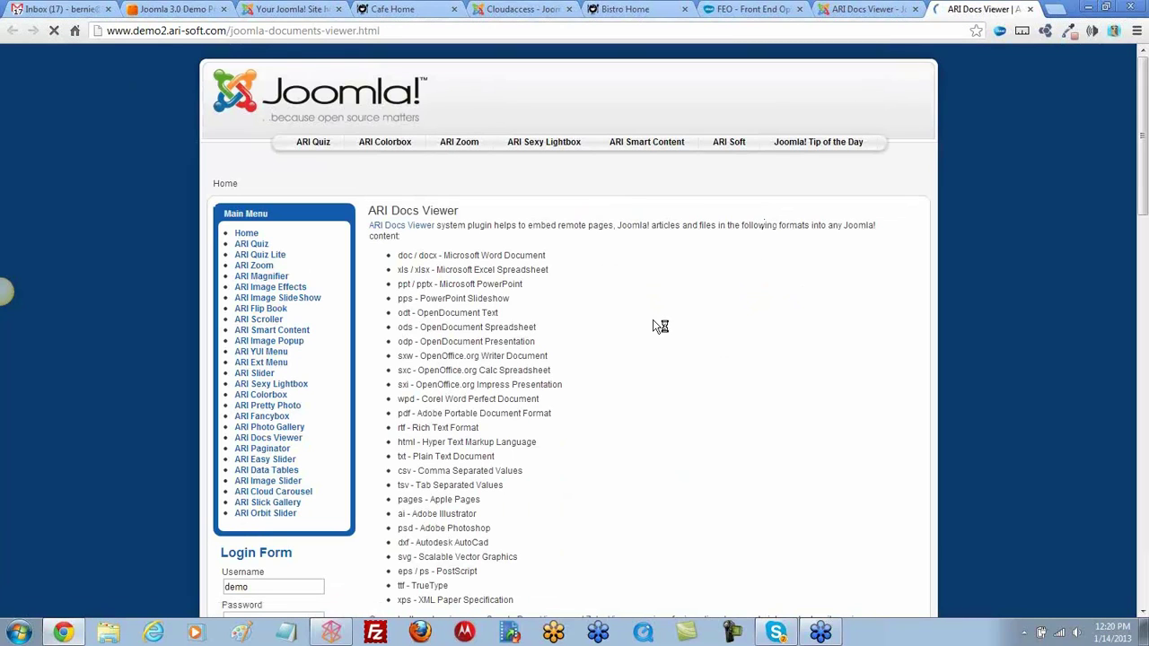
{"action": "scroll", "coordinate": [652, 326], "scroll_direction": "down", "scroll_amount": 4}
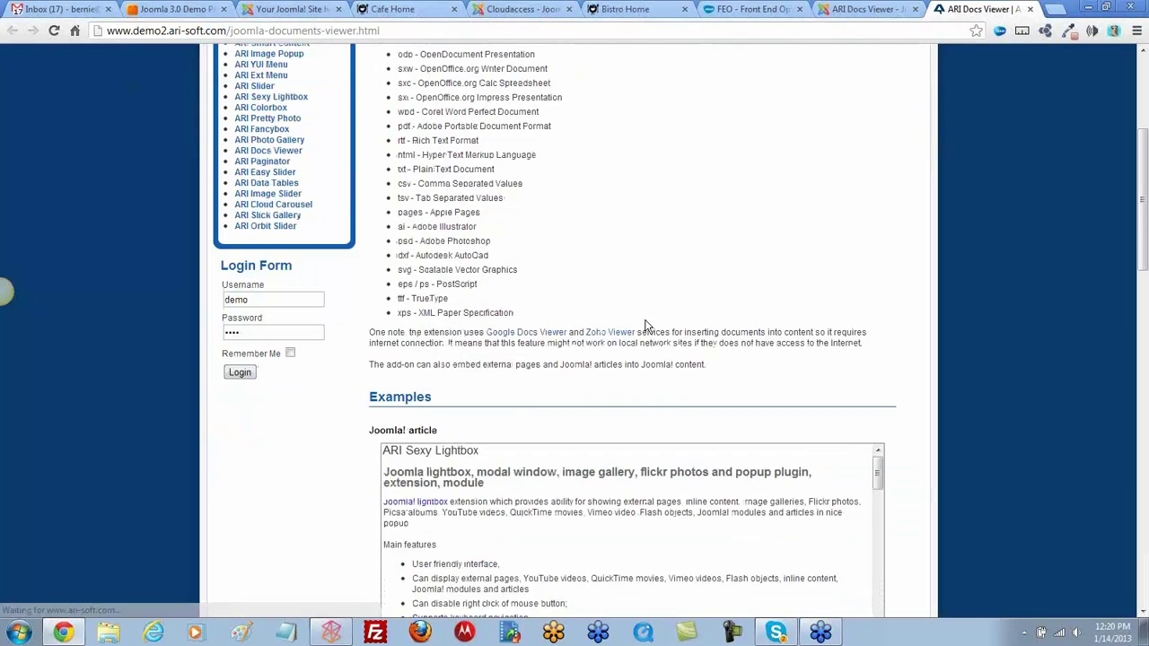
{"action": "scroll", "coordinate": [647, 326], "scroll_direction": "up", "scroll_amount": 2}
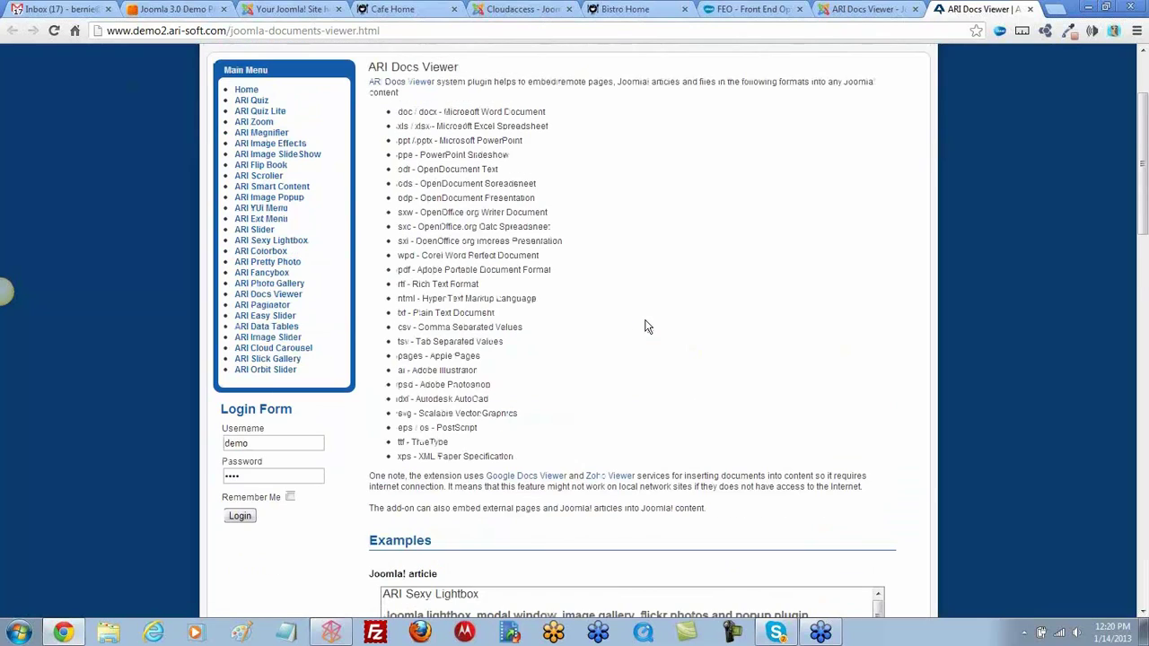
{"action": "scroll", "coordinate": [647, 326], "scroll_direction": "down", "scroll_amount": 1}
{"action": "scroll", "coordinate": [646, 327], "scroll_direction": "down", "scroll_amount": 2}
{"action": "scroll", "coordinate": [647, 326], "scroll_direction": "down", "scroll_amount": 3}
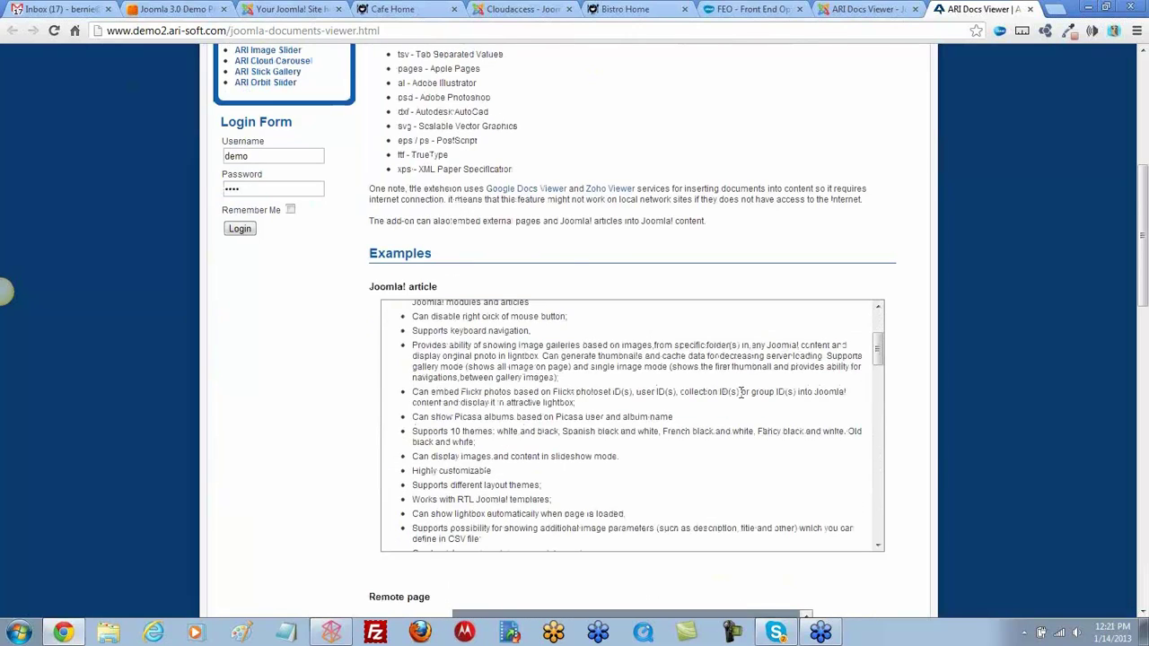
{"action": "scroll", "coordinate": [936, 457], "scroll_direction": "down", "scroll_amount": 2}
{"action": "scroll", "coordinate": [898, 386], "scroll_direction": "down", "scroll_amount": 1}
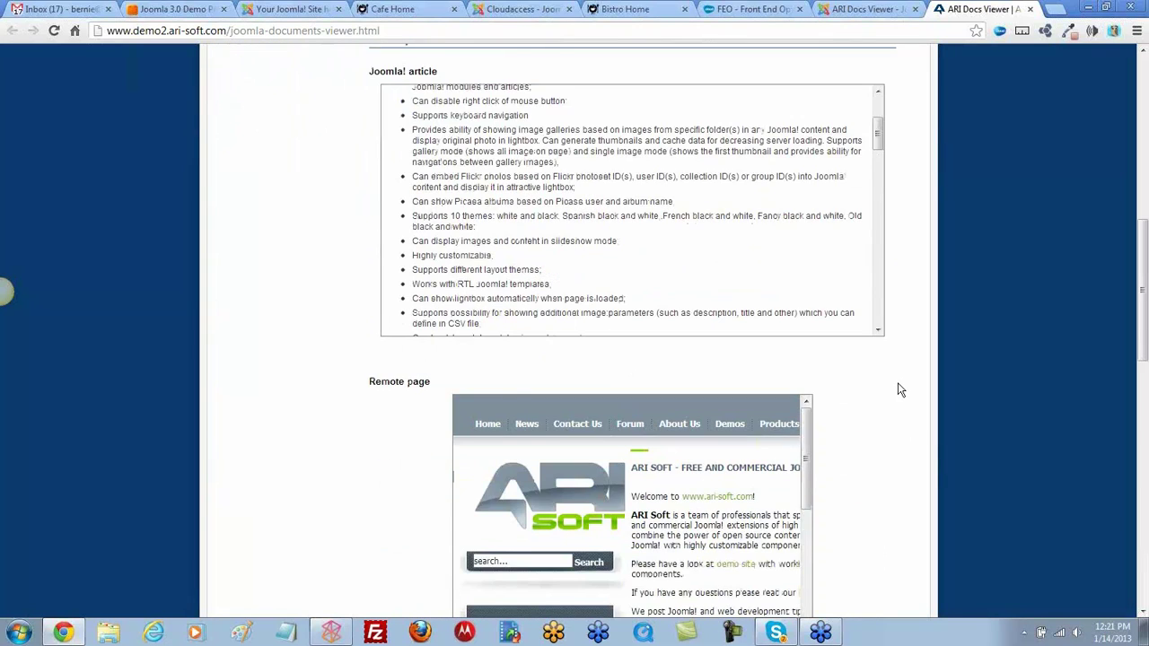
{"action": "scroll", "coordinate": [898, 386], "scroll_direction": "up", "scroll_amount": 1}
{"action": "left_click_drag", "start_coordinate": [877, 214], "coordinate": [903, 472]}
{"action": "scroll", "coordinate": [851, 453], "scroll_direction": "down", "scroll_amount": 3}
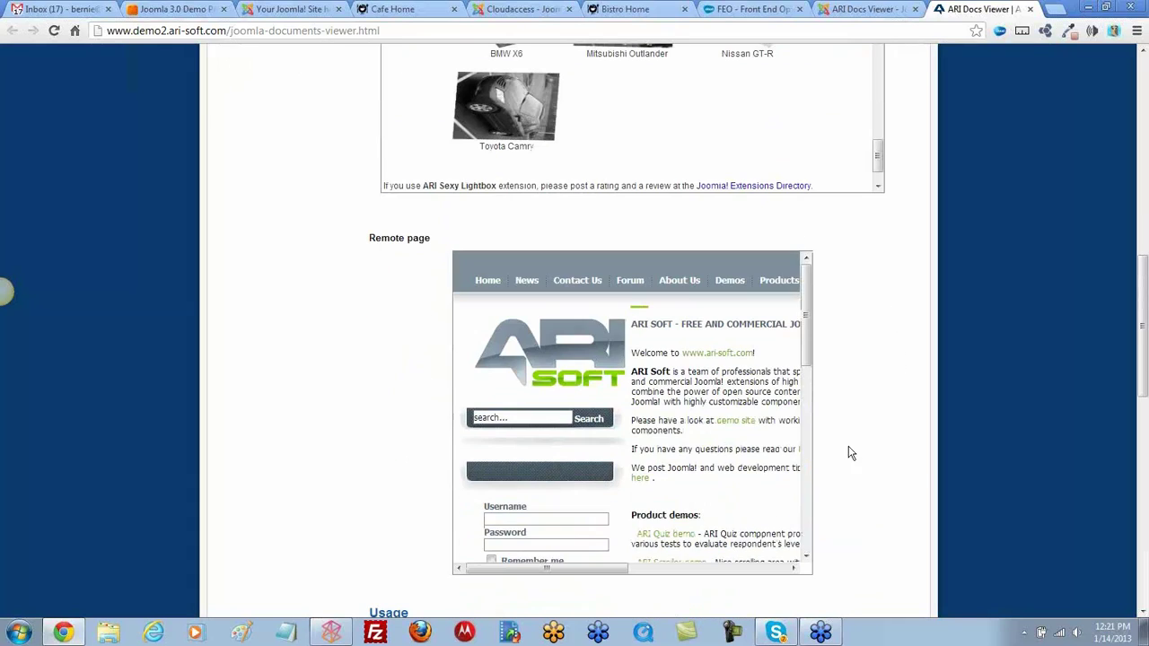
{"action": "mouse_move", "coordinate": [806, 323]}
{"action": "left_mouse_down"}
{"action": "mouse_move", "coordinate": [808, 377]}
{"action": "mouse_move", "coordinate": [806, 315]}
{"action": "left_mouse_up"}
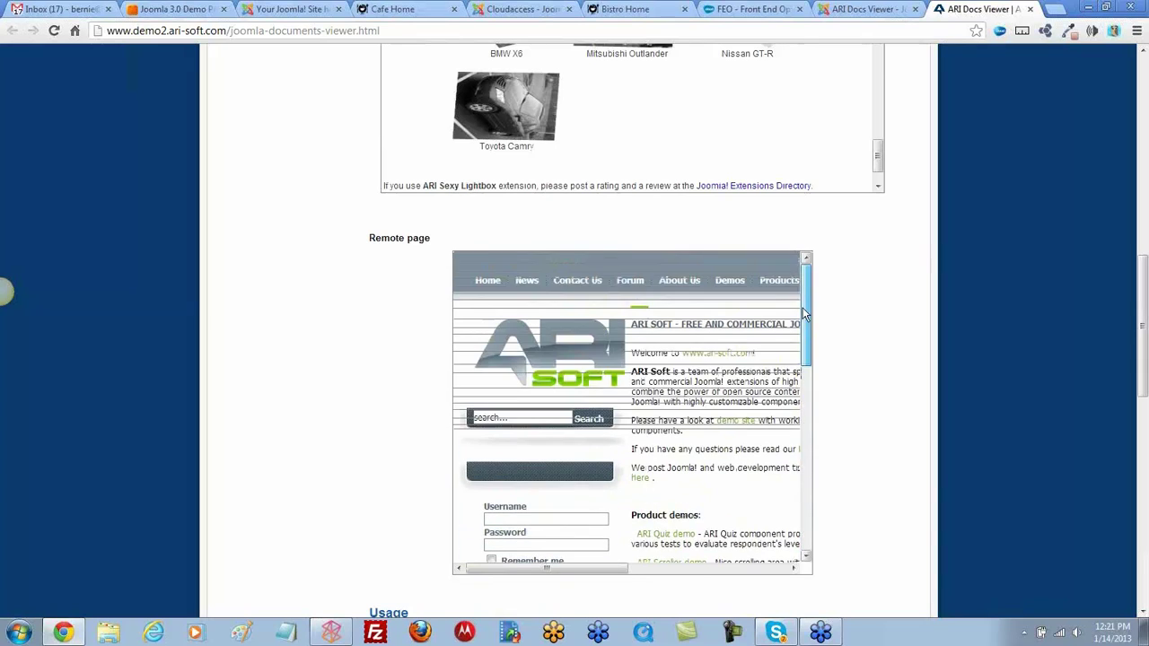
Read the demo page's usage codes and aridoc tag parameters, and close the demo to return to the extension listing
{"action": "scroll", "coordinate": [898, 346], "scroll_direction": "down", "scroll_amount": 6}
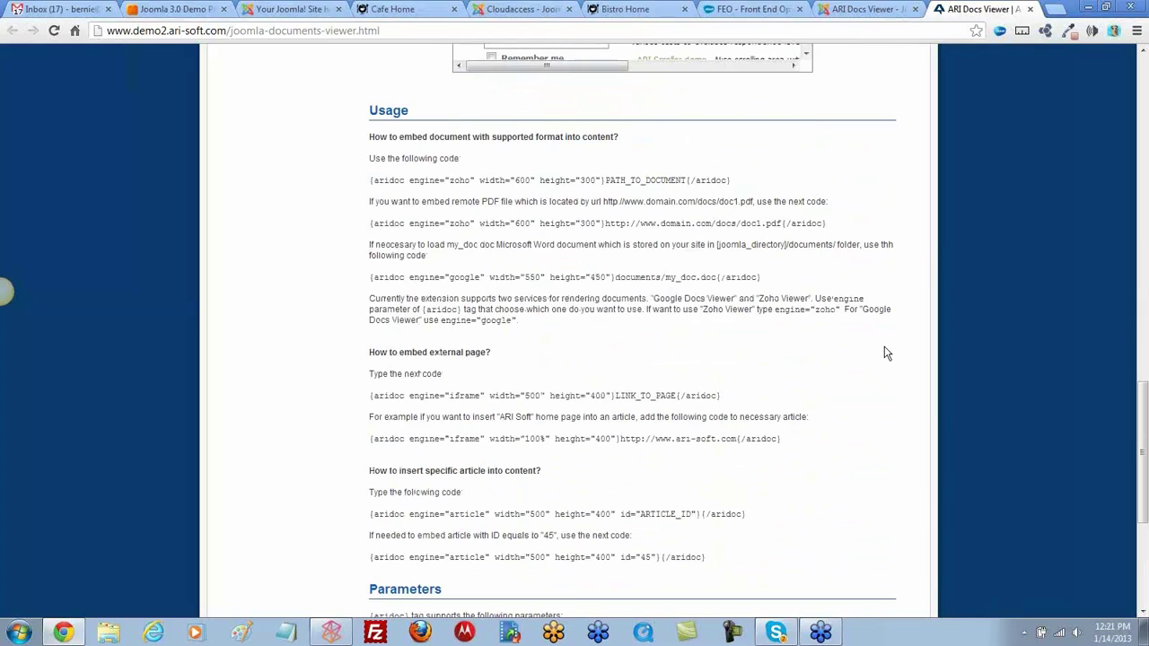
{"action": "scroll", "coordinate": [879, 356], "scroll_direction": "down", "scroll_amount": 1}
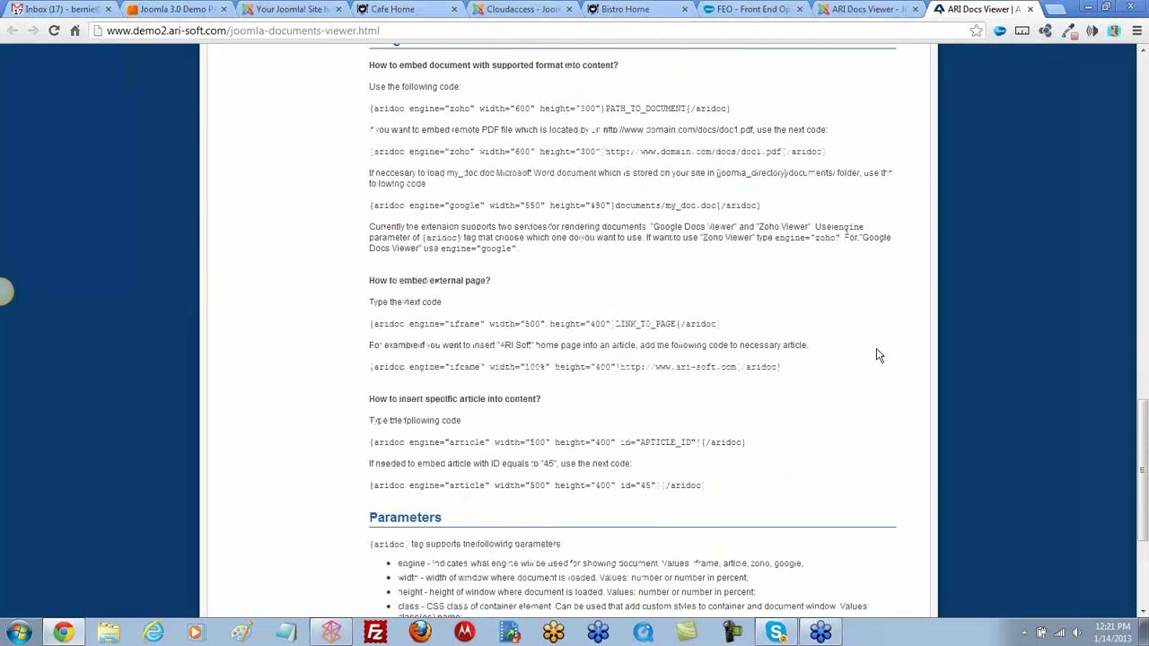
{"action": "scroll", "coordinate": [879, 355], "scroll_direction": "down", "scroll_amount": 1}
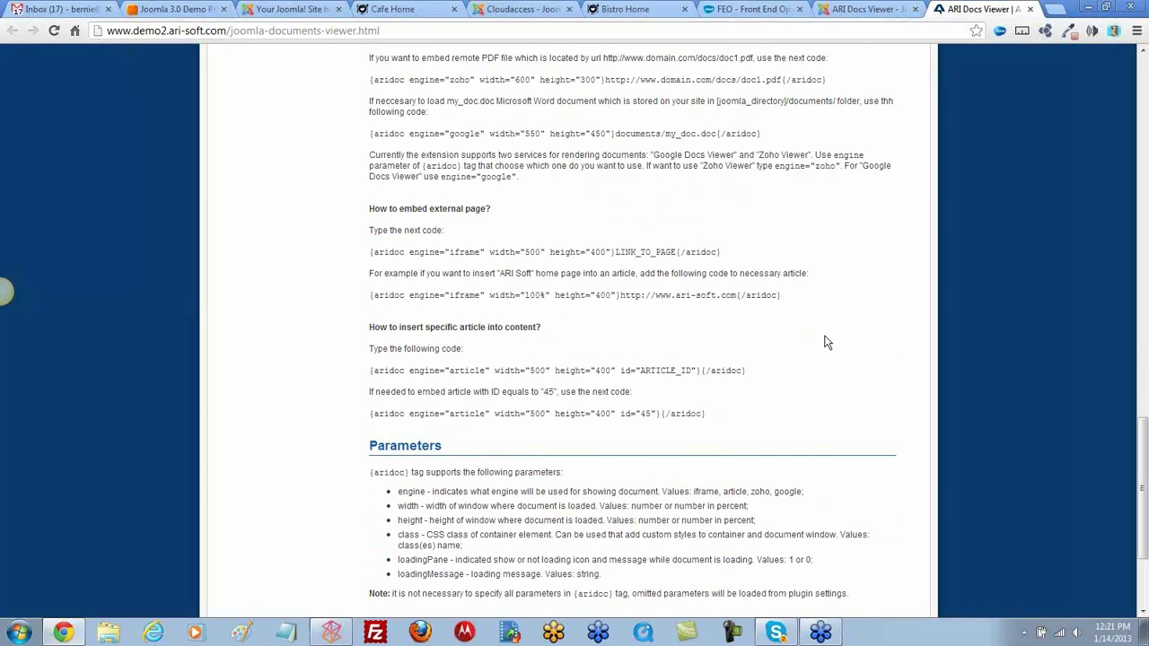
{"action": "scroll", "coordinate": [826, 341], "scroll_direction": "down", "scroll_amount": 10}
{"action": "scroll", "coordinate": [903, 314], "scroll_direction": "up", "scroll_amount": 15}
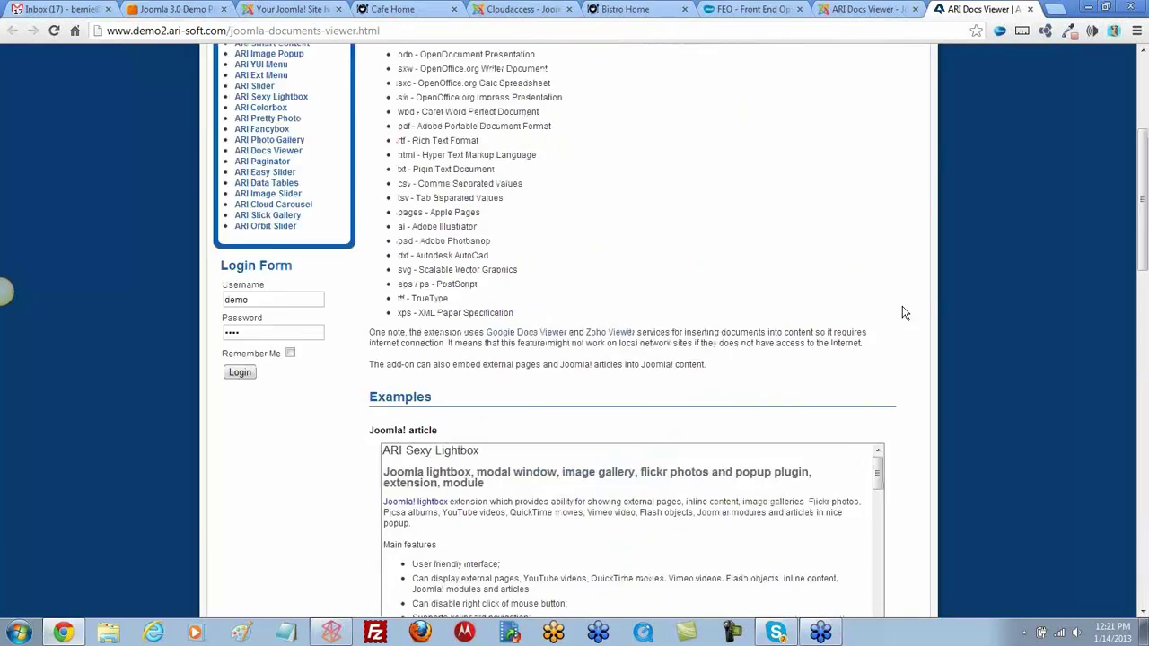
{"action": "left_click", "coordinate": [1030, 9]}
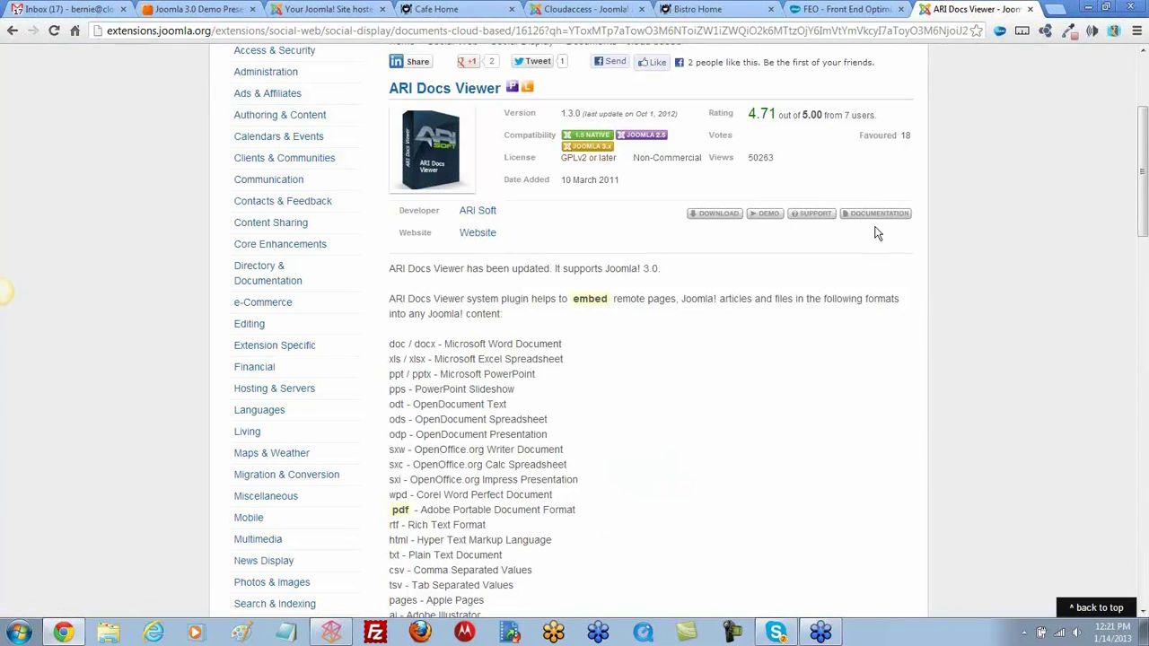
Download the ARI Docs Viewer plugin from the developer's product page, saving plg_system_aridocsviewer.zip in the Downloads folder
{"action": "left_click", "coordinate": [709, 219]}
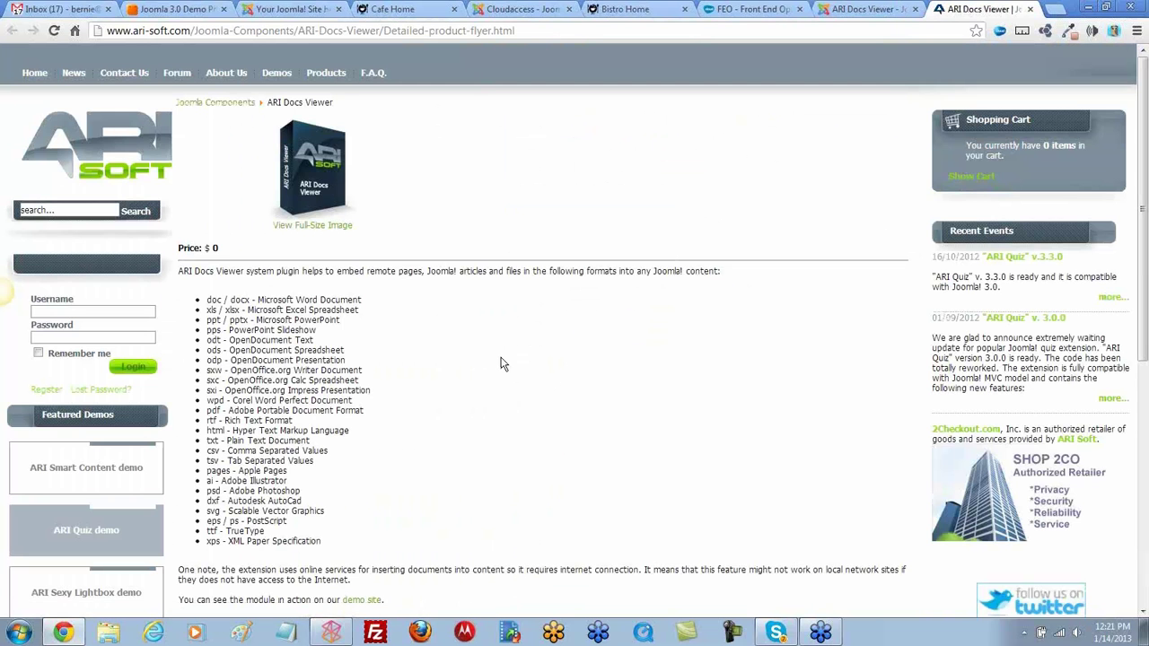
{"action": "scroll", "coordinate": [503, 364], "scroll_direction": "down", "scroll_amount": 3}
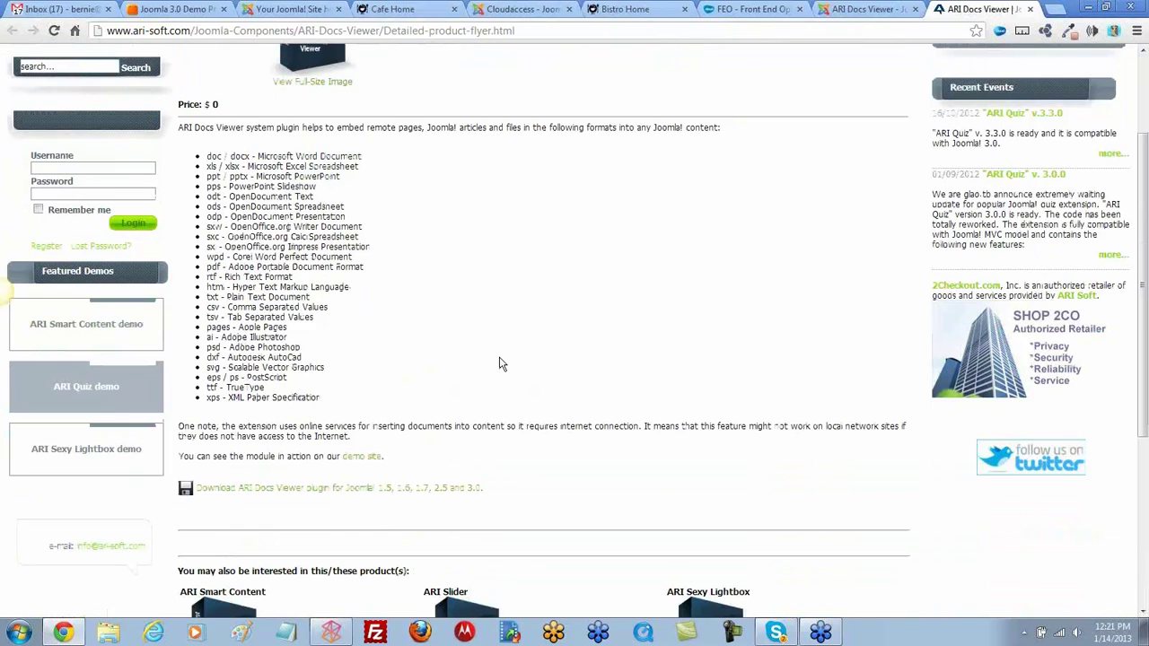
{"action": "scroll", "coordinate": [503, 363], "scroll_direction": "down", "scroll_amount": 3}
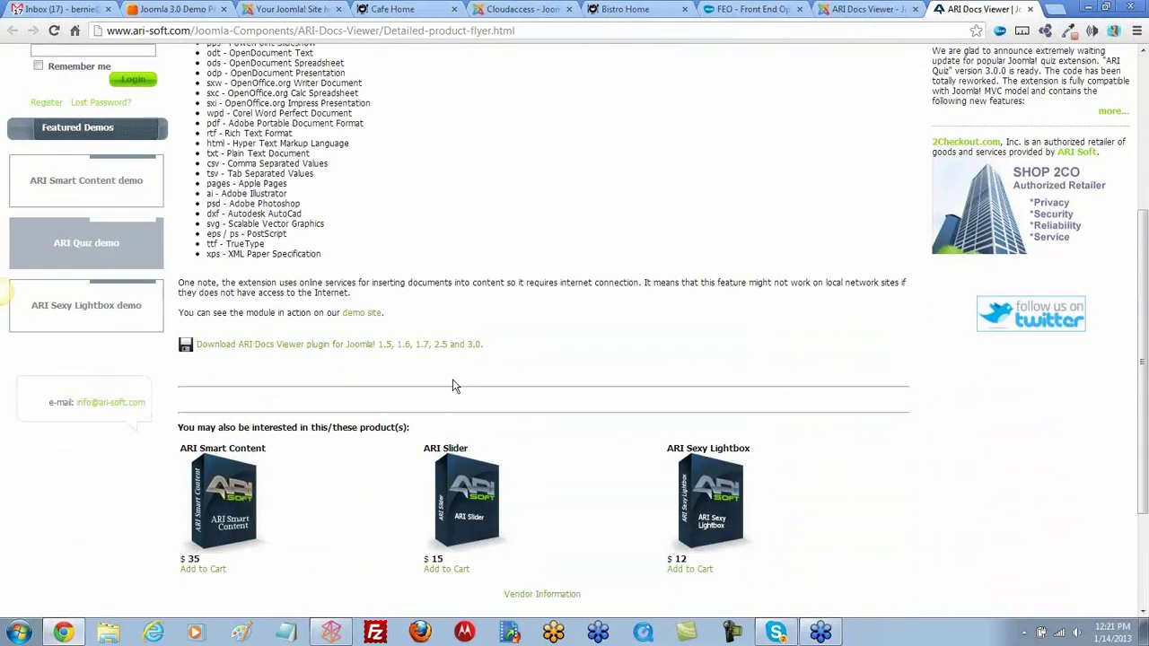
{"action": "scroll", "coordinate": [453, 379], "scroll_direction": "down", "scroll_amount": 2}
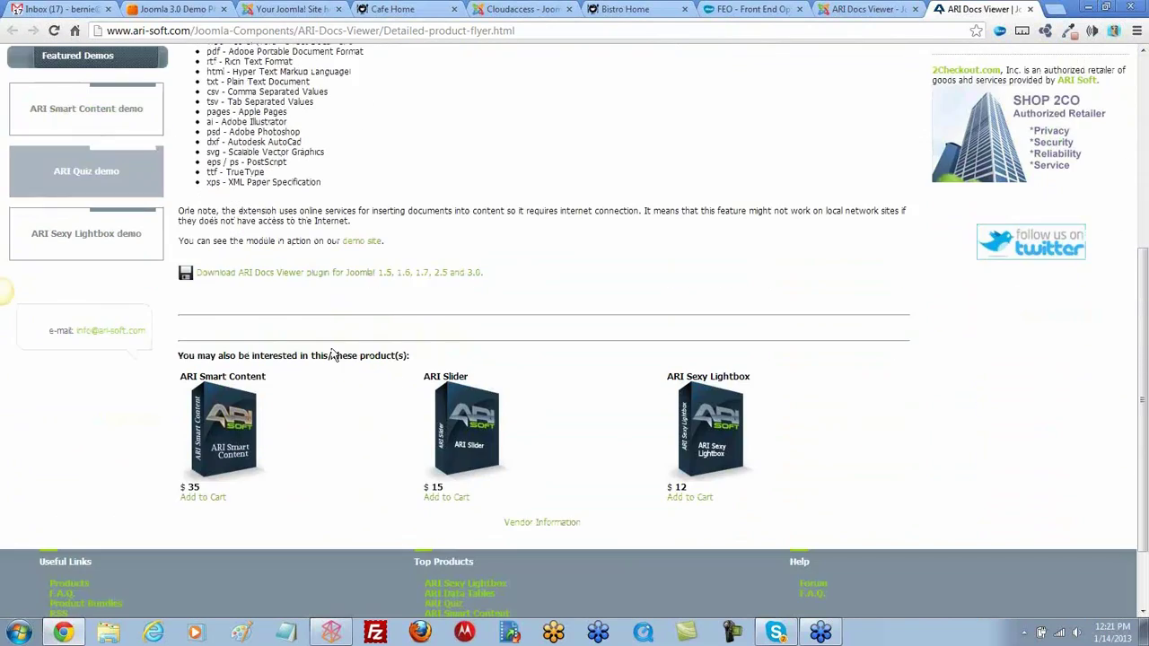
{"action": "left_click", "coordinate": [323, 279]}
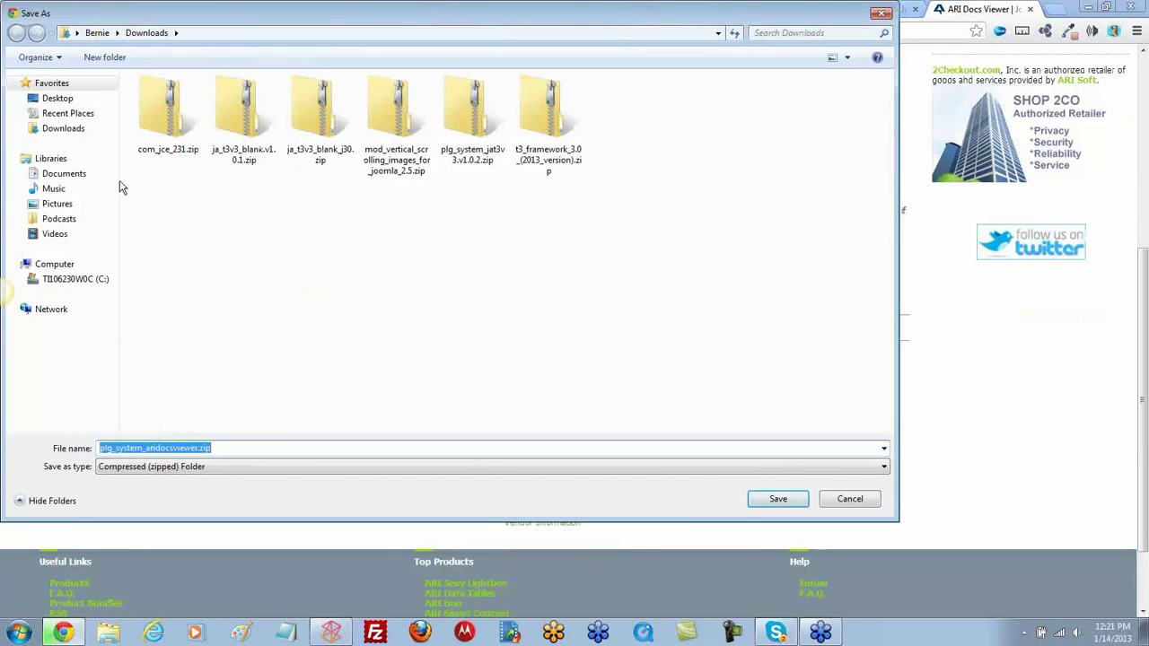
{"action": "left_click", "coordinate": [53, 129]}
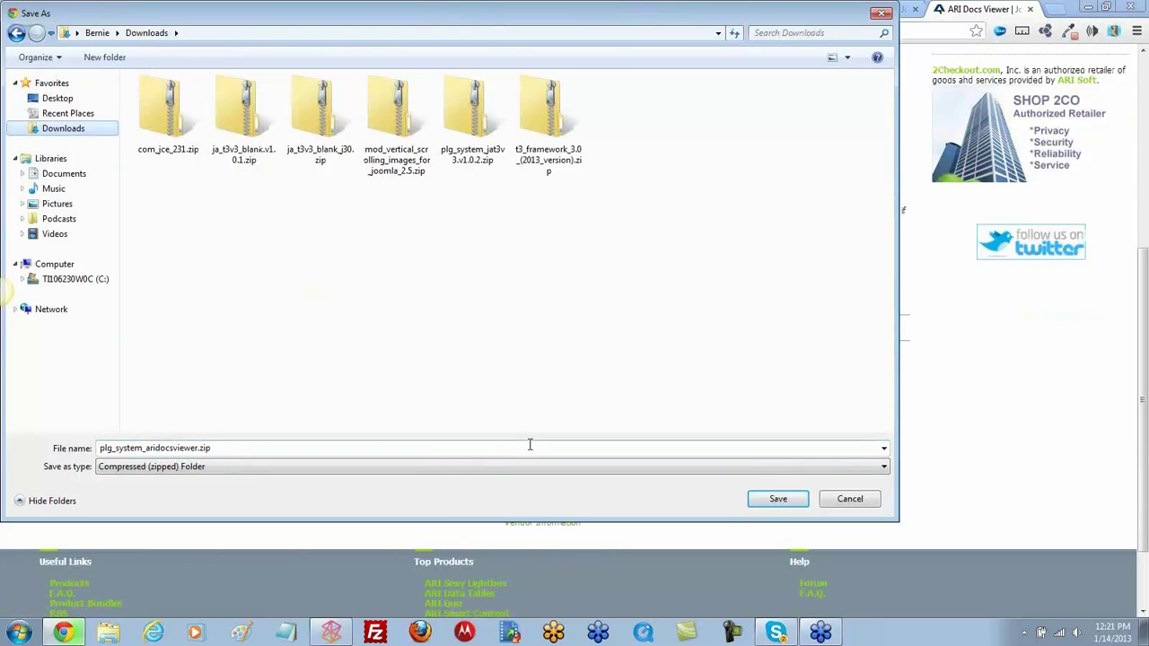
{"action": "left_click", "coordinate": [773, 503]}
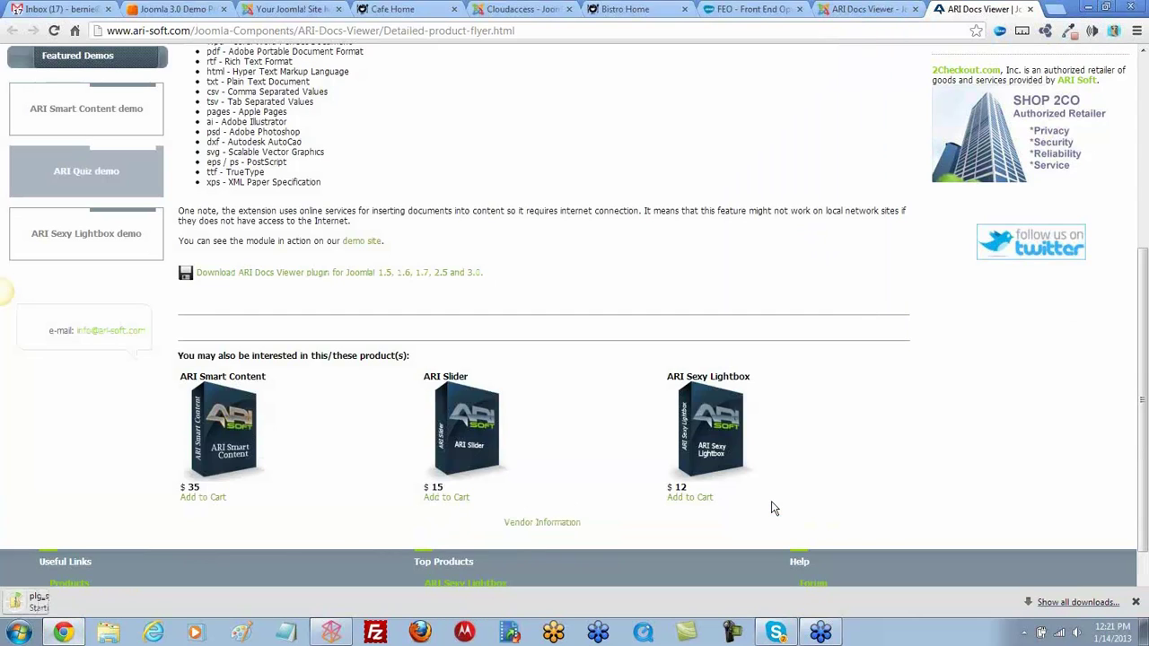
Save and close the "Welcome to the Bistro!" article in the site administration, and open the Extension Manager
{"action": "left_click", "coordinate": [529, 13]}
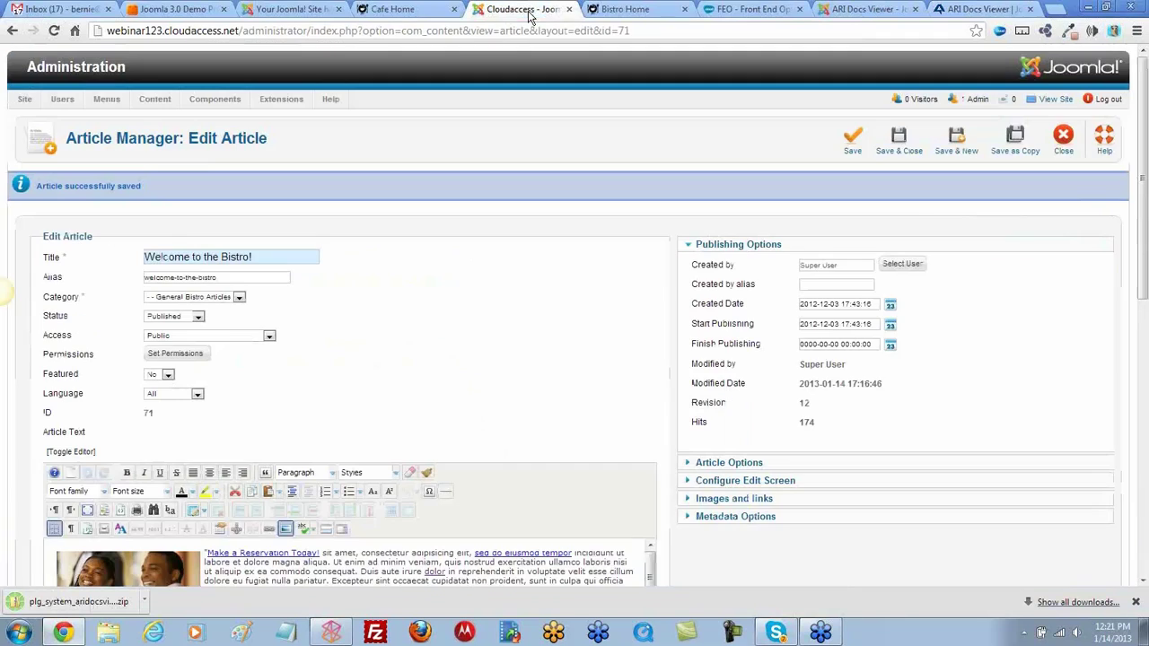
{"action": "left_click", "coordinate": [899, 139]}
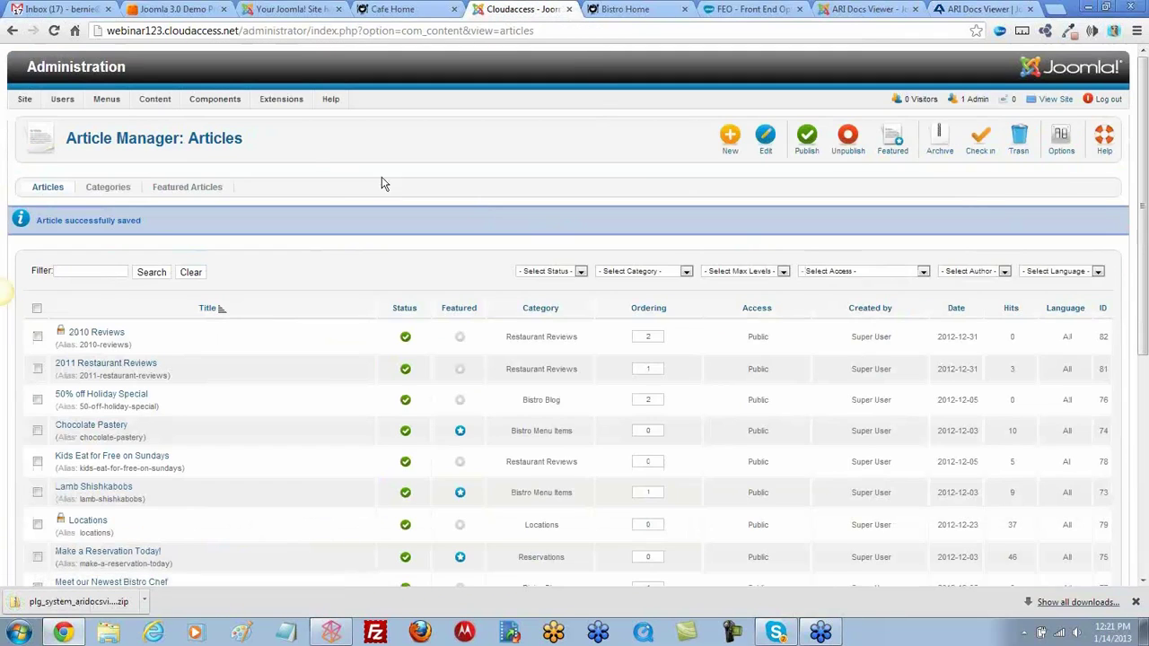
{"action": "left_click", "coordinate": [281, 99]}
{"action": "left_click", "coordinate": [297, 119]}
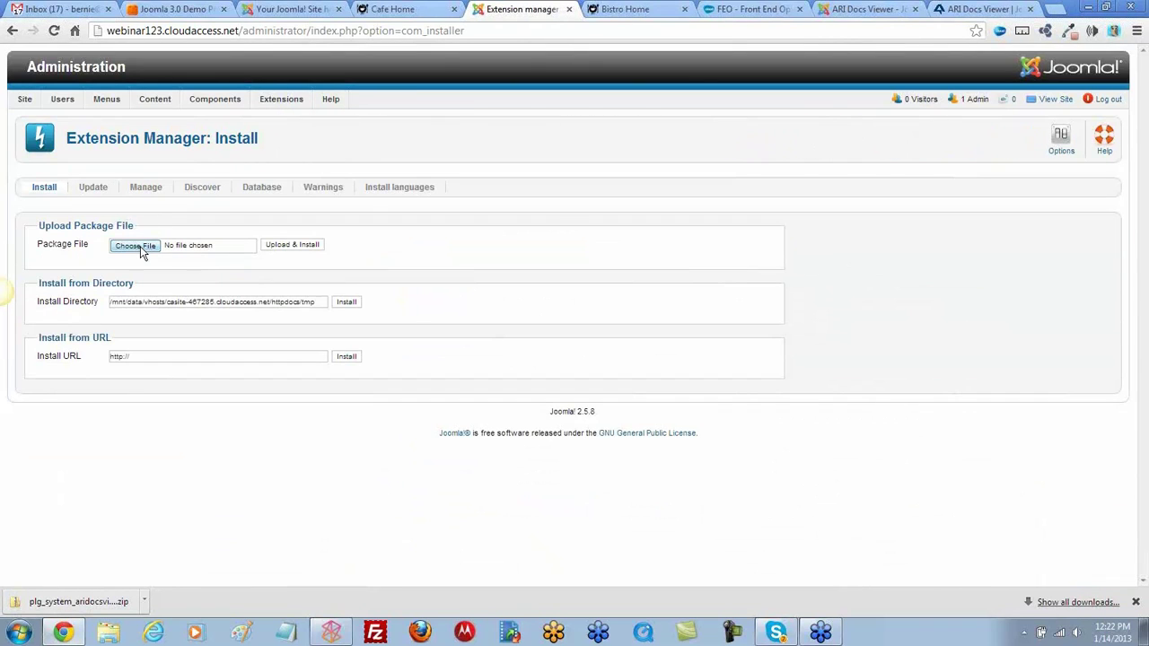
Upload and install the plg_system_aridocsviewer.zip package from the Downloads folder
{"action": "left_click", "coordinate": [135, 246]}
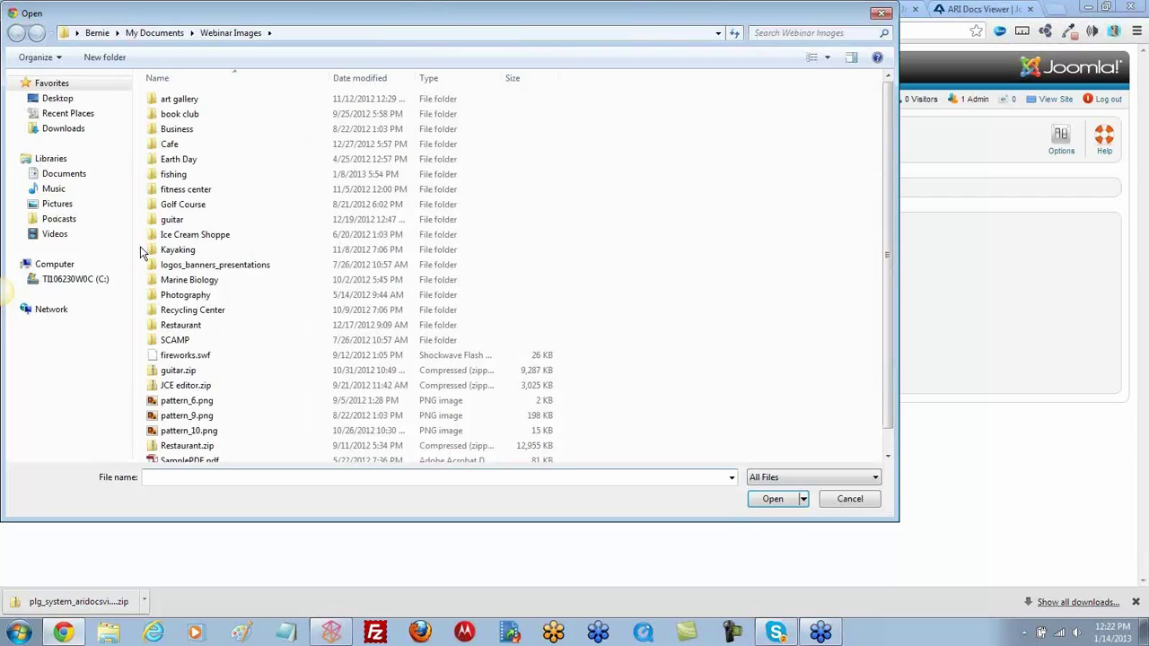
{"action": "left_click", "coordinate": [47, 130]}
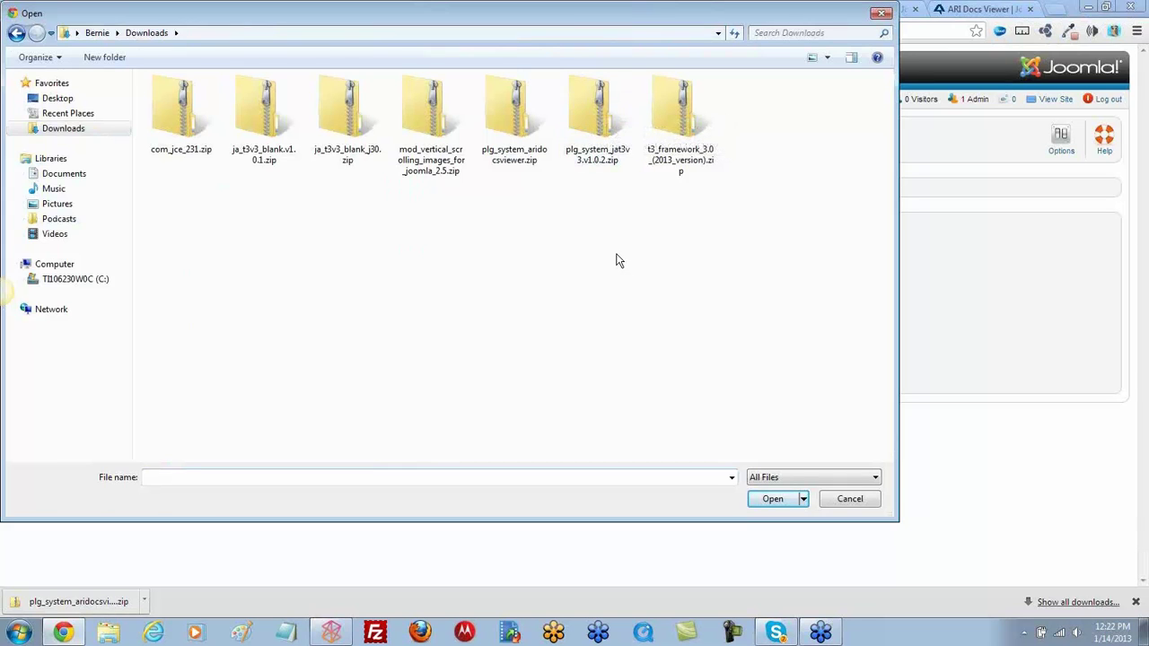
{"action": "double_click", "coordinate": [503, 112]}
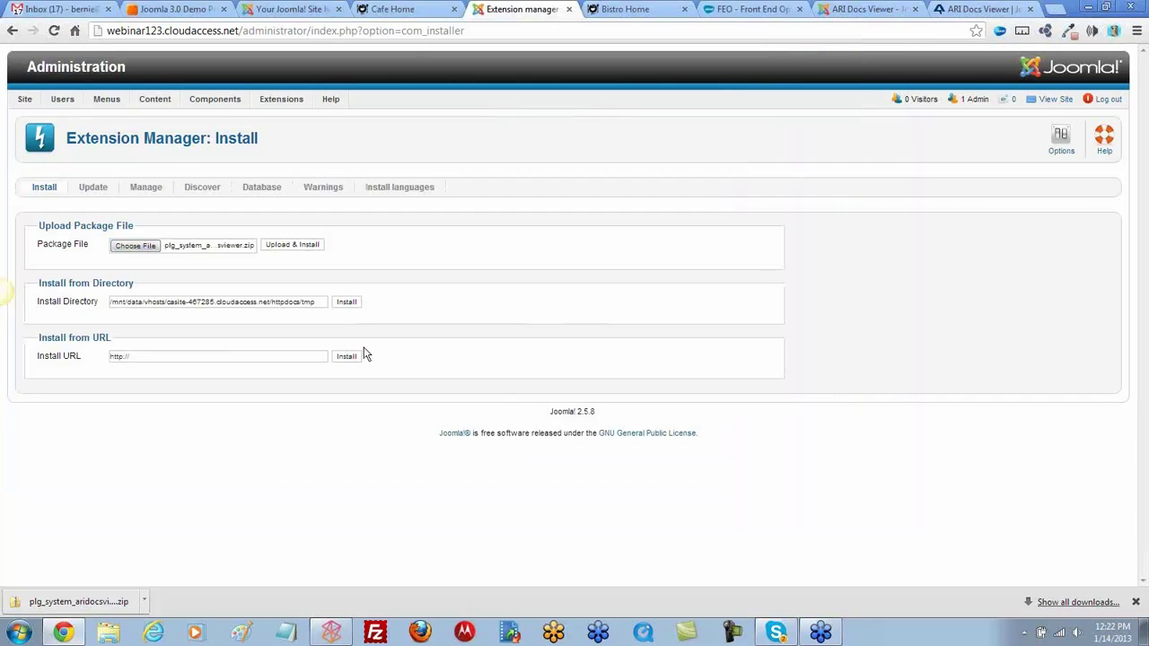
{"action": "left_click", "coordinate": [307, 246]}
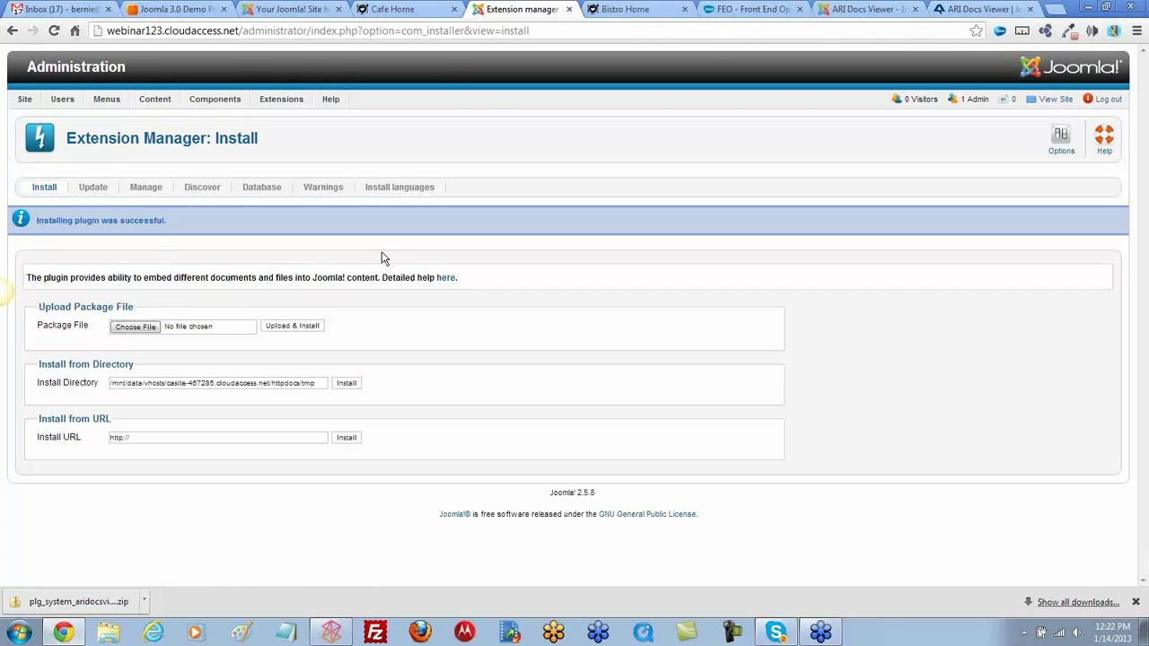
Open the Plug-in Manager and increase the number of plug-ins displayed per page
{"action": "mouse_move", "coordinate": [290, 102]}
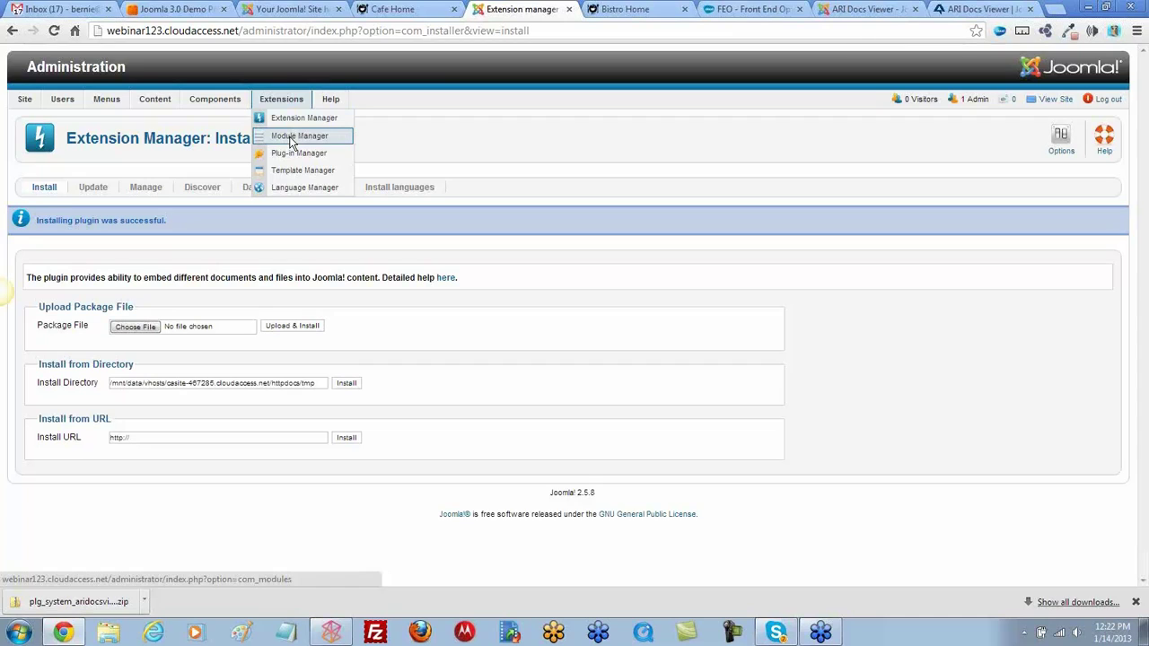
{"action": "mouse_move", "coordinate": [222, 106]}
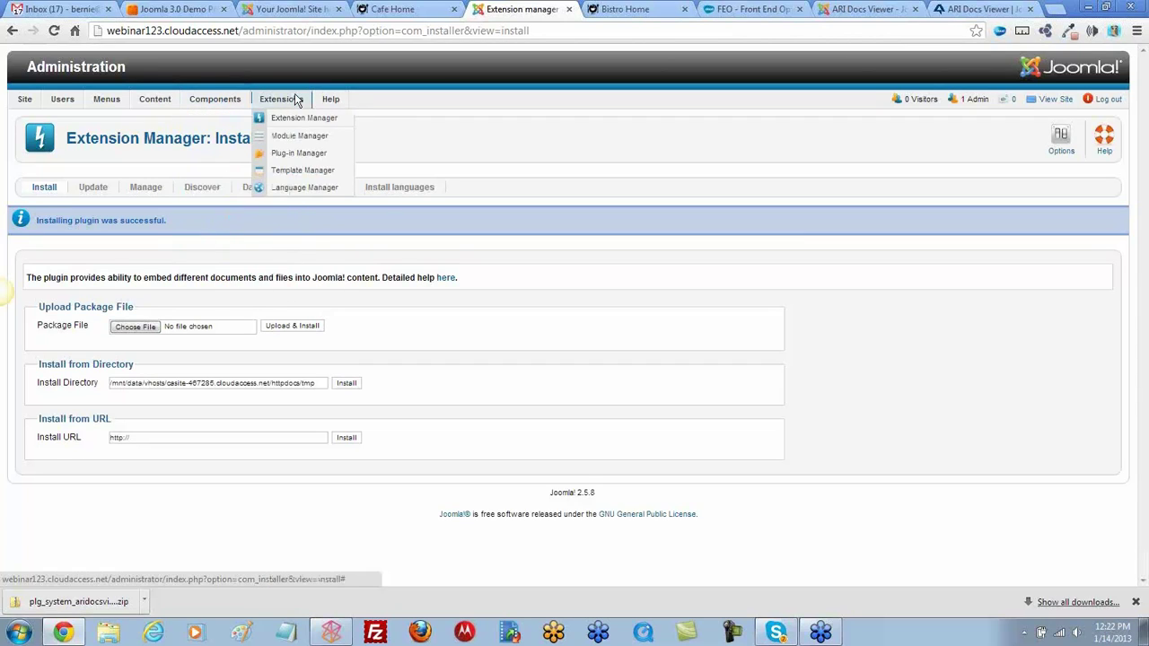
{"action": "left_click", "coordinate": [302, 158]}
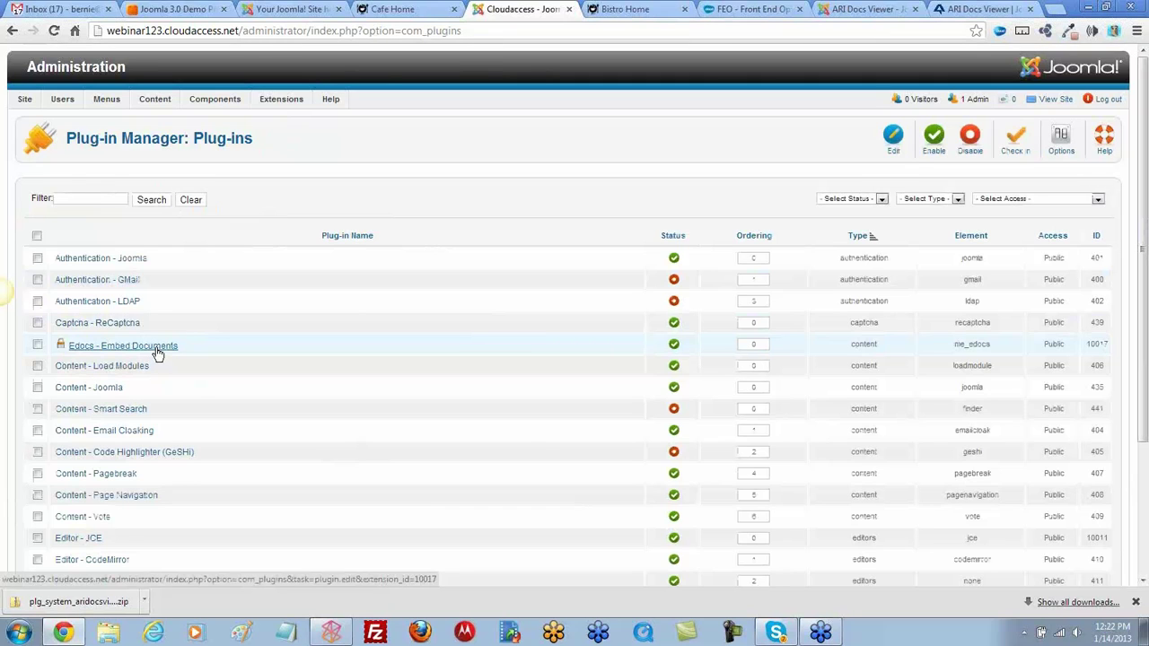
{"action": "scroll", "coordinate": [157, 353], "scroll_direction": "down", "scroll_amount": 2}
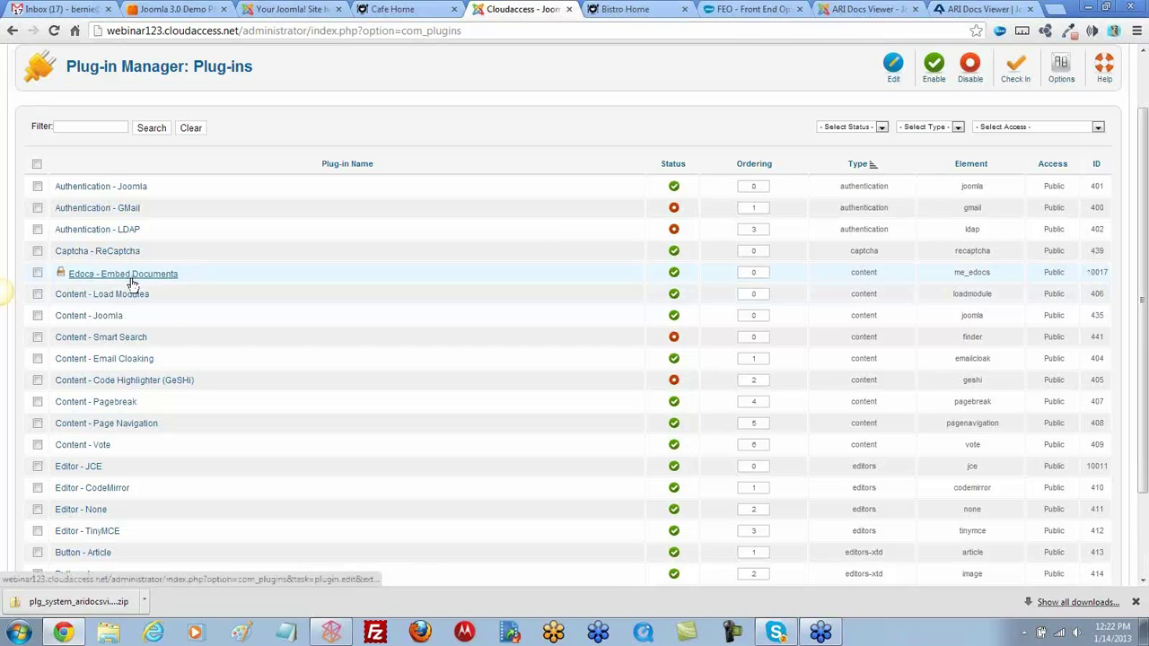
{"action": "scroll", "coordinate": [133, 269], "scroll_direction": "down", "scroll_amount": 2}
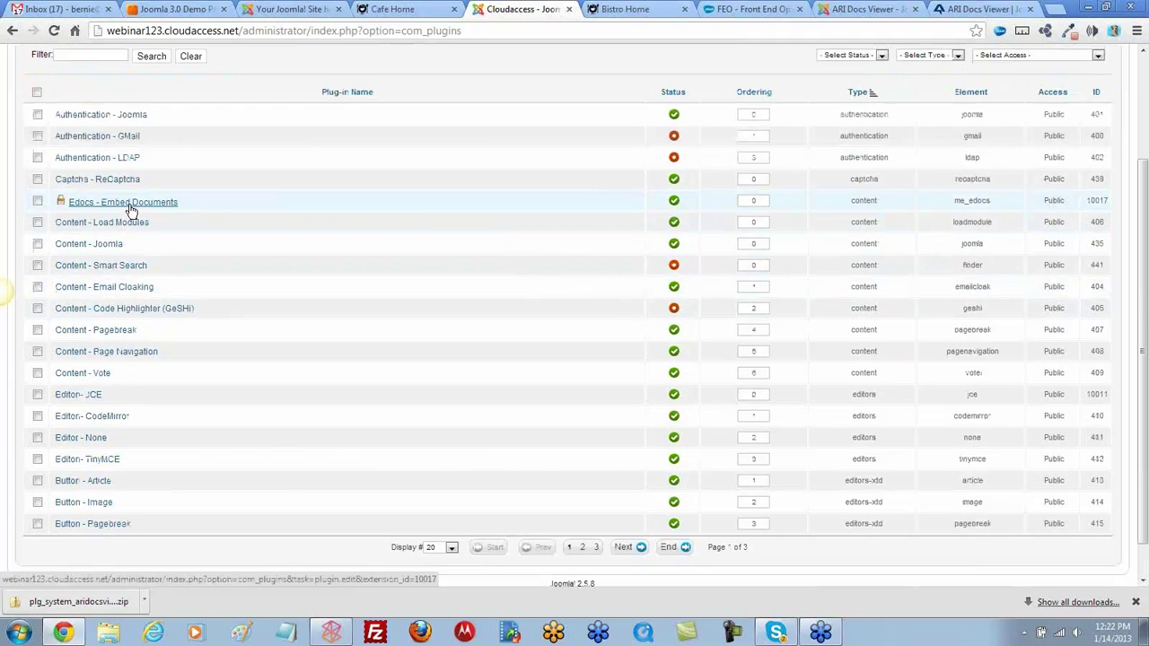
{"action": "scroll", "coordinate": [139, 207], "scroll_direction": "up", "scroll_amount": 4}
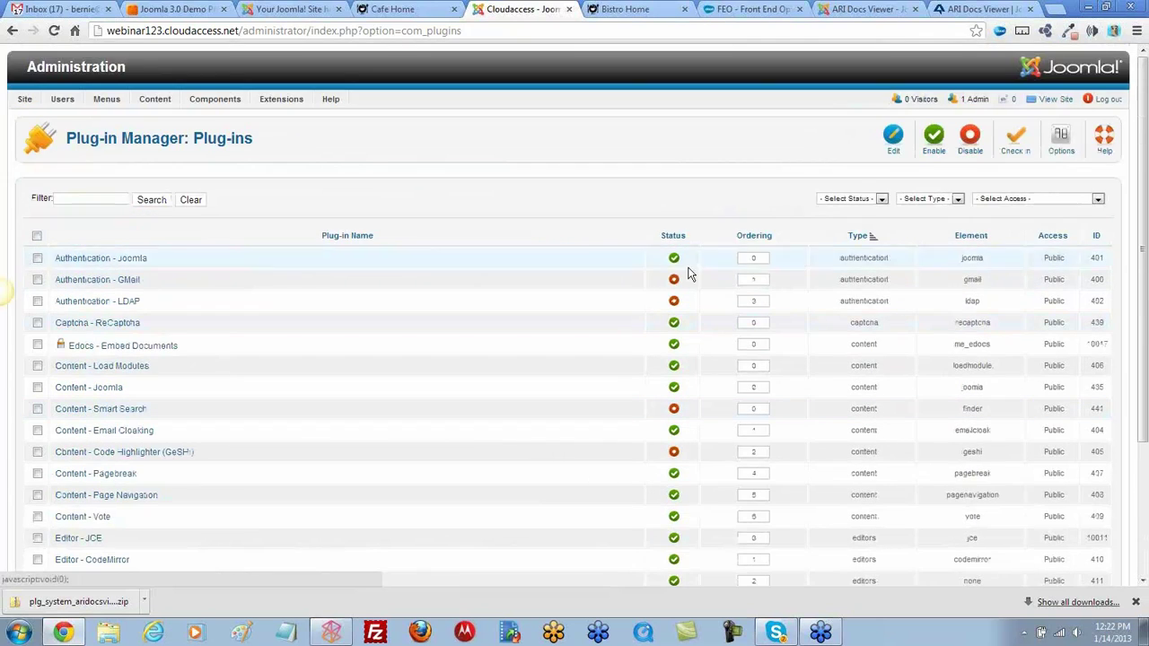
{"action": "left_click", "coordinate": [1092, 199]}
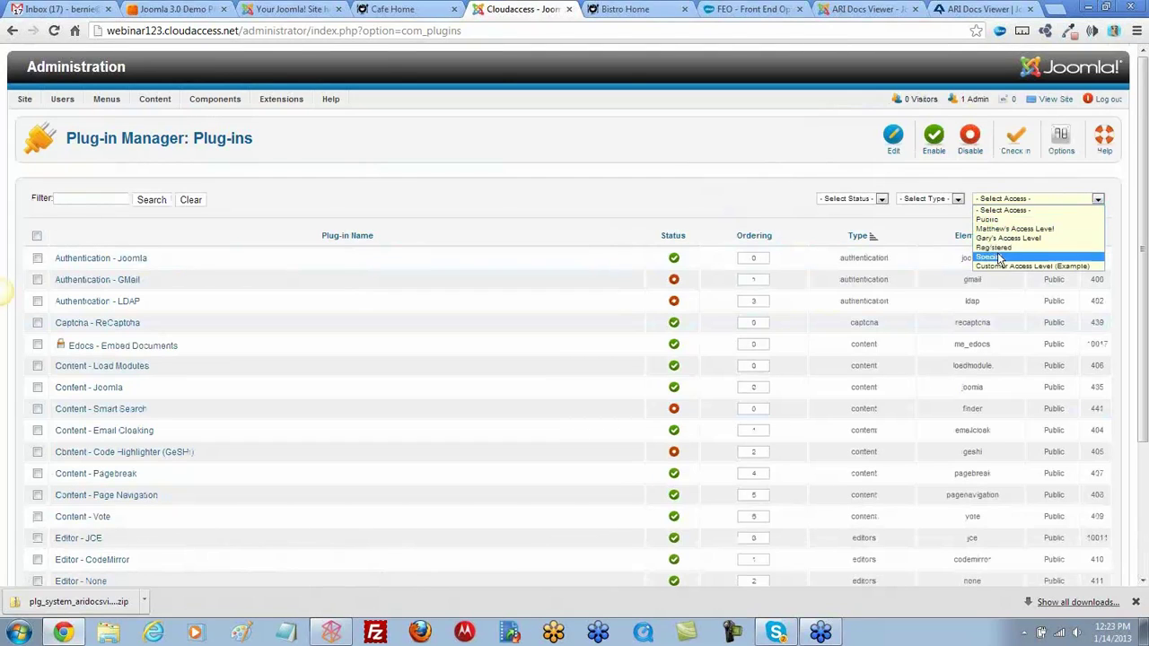
{"action": "left_click", "coordinate": [987, 208]}
{"action": "scroll", "coordinate": [535, 338], "scroll_direction": "down", "scroll_amount": 3}
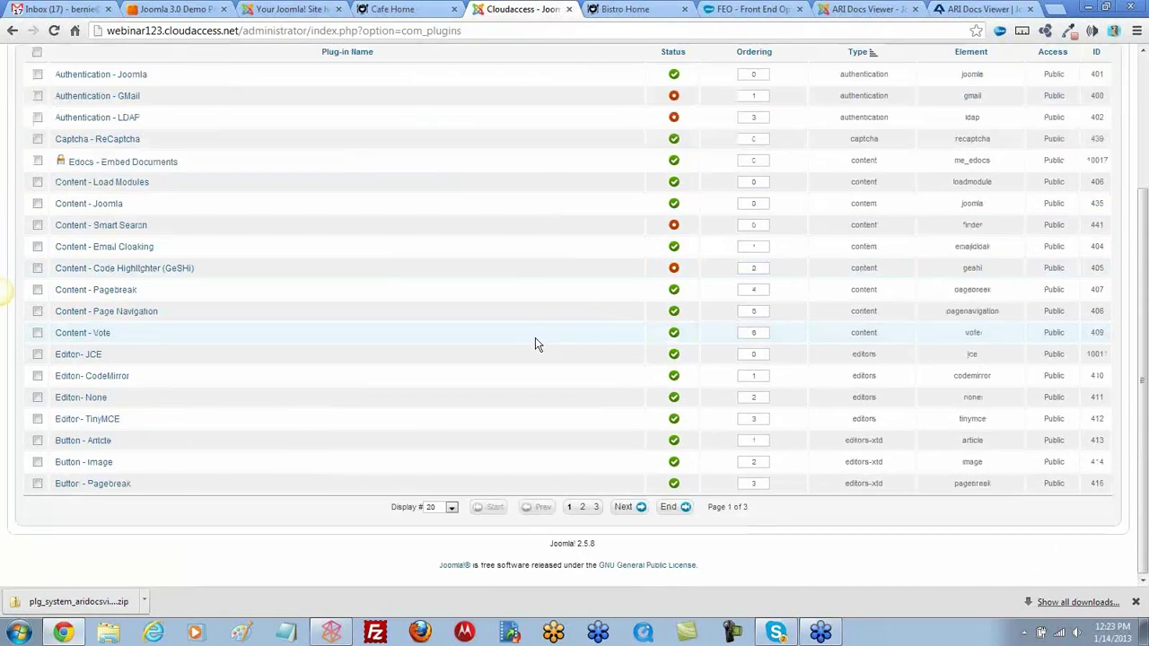
{"action": "left_click", "coordinate": [449, 508]}
{"action": "left_click", "coordinate": [433, 567]}
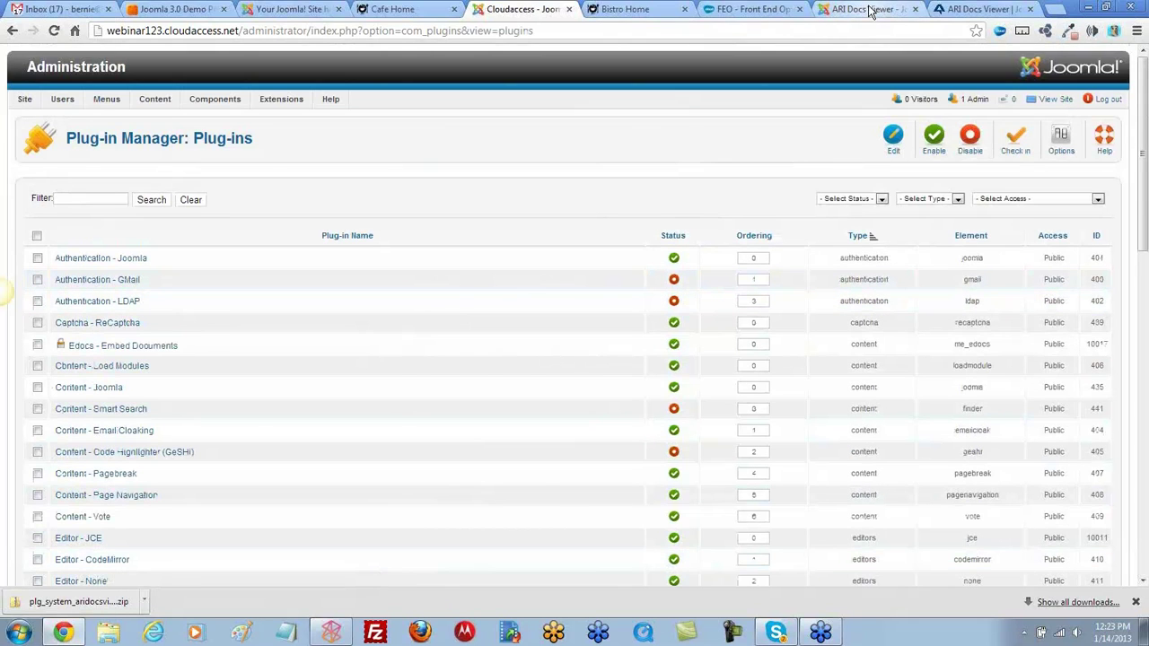
Check the extension's name on its directory listing, then open System - ARI Docs Viewer from the plug-in list and set its status to Enabled
{"action": "left_click", "coordinate": [864, 10]}
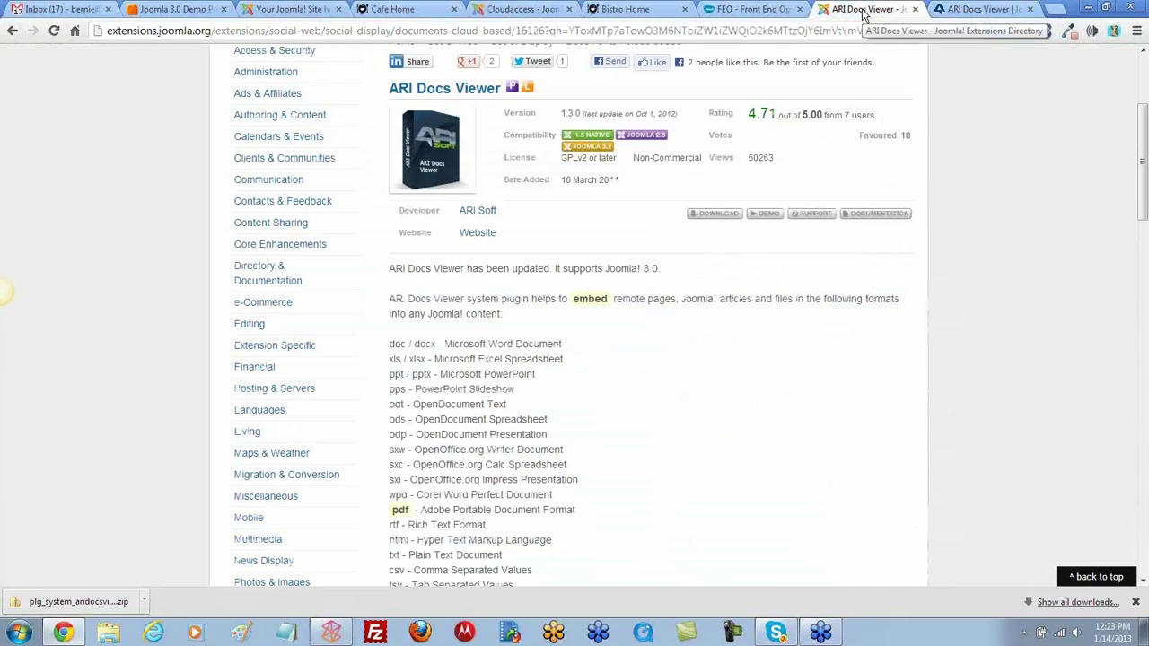
{"action": "left_click", "coordinate": [519, 10]}
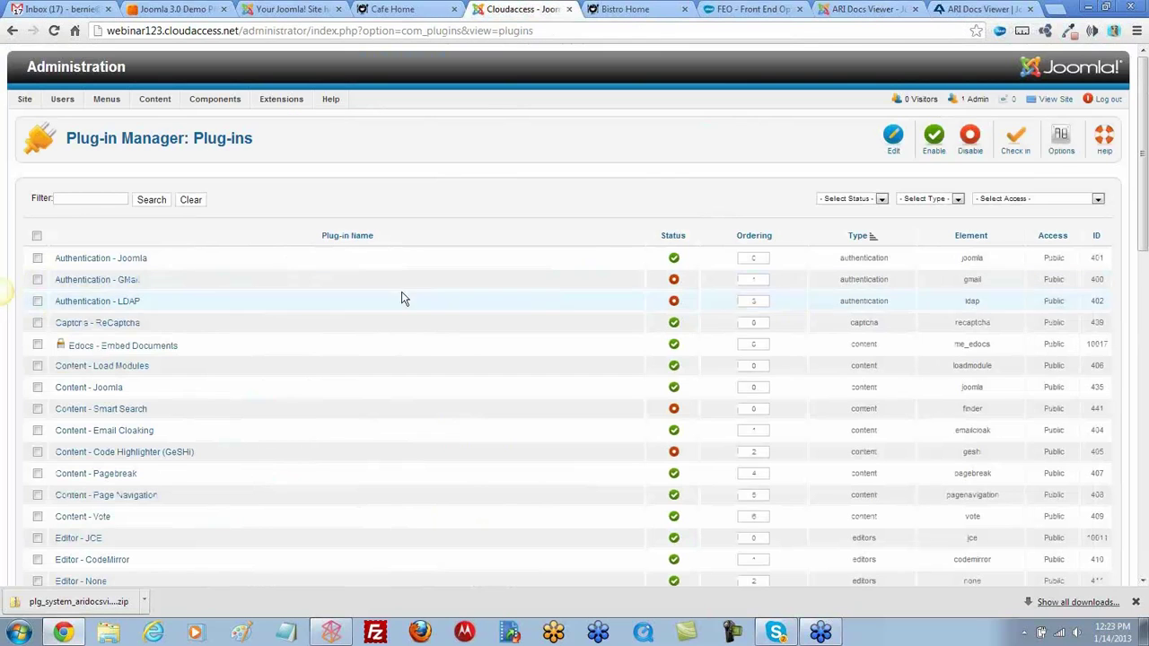
{"action": "scroll", "coordinate": [135, 388], "scroll_direction": "down", "scroll_amount": 1}
{"action": "scroll", "coordinate": [218, 359], "scroll_direction": "down", "scroll_amount": 1}
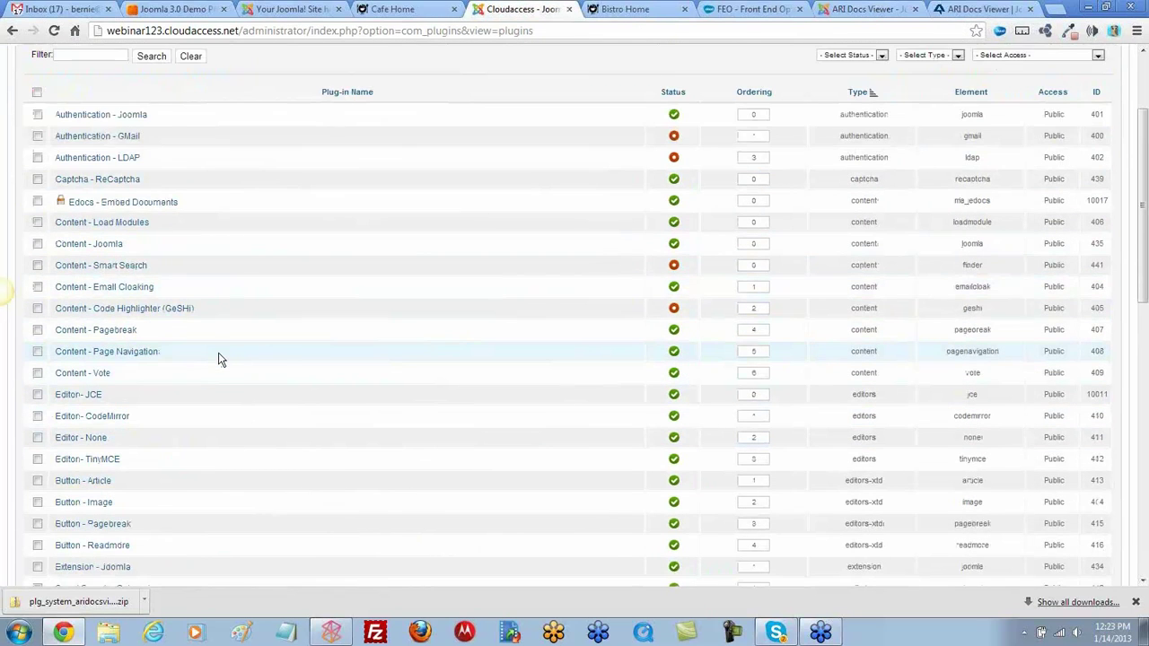
{"action": "scroll", "coordinate": [218, 359], "scroll_direction": "down", "scroll_amount": 4}
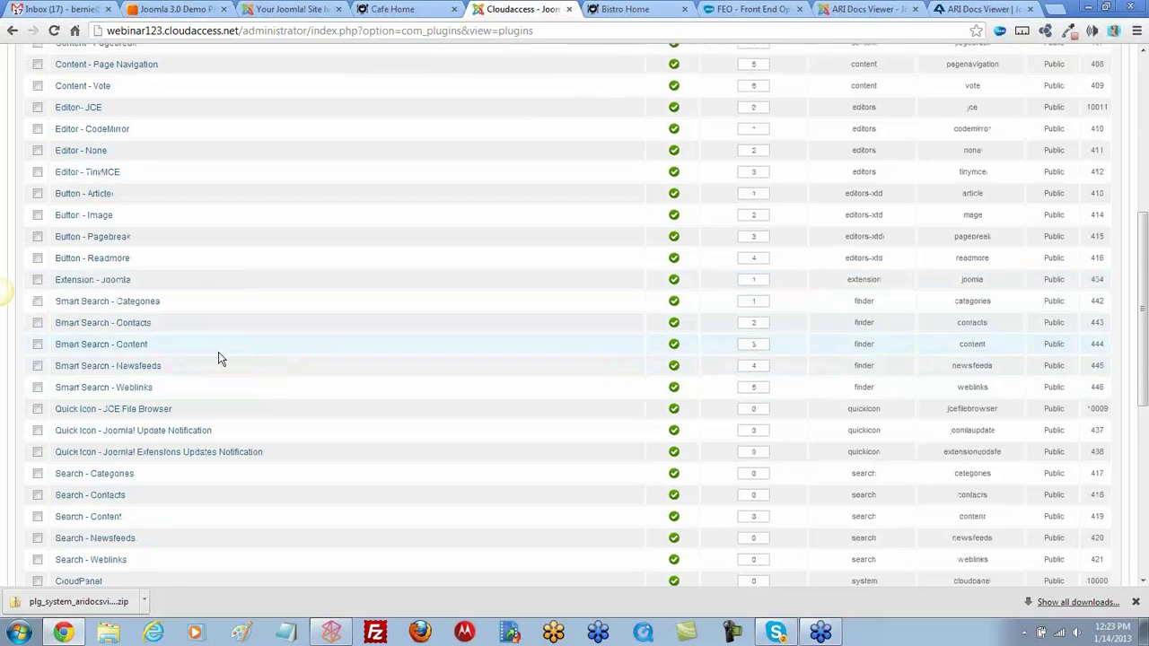
{"action": "scroll", "coordinate": [218, 359], "scroll_direction": "down", "scroll_amount": 1}
{"action": "scroll", "coordinate": [218, 359], "scroll_direction": "down", "scroll_amount": 1}
{"action": "scroll", "coordinate": [218, 359], "scroll_direction": "down", "scroll_amount": 1}
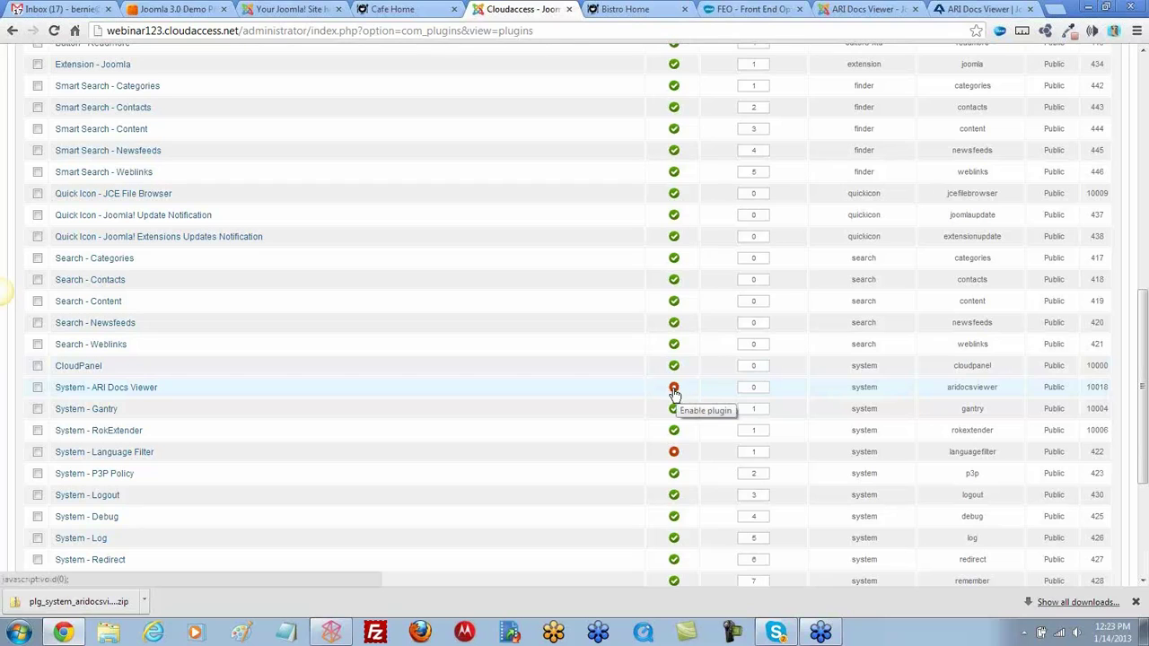
{"action": "left_click", "coordinate": [131, 391]}
{"action": "left_click", "coordinate": [184, 234]}
{"action": "left_click", "coordinate": [164, 252]}
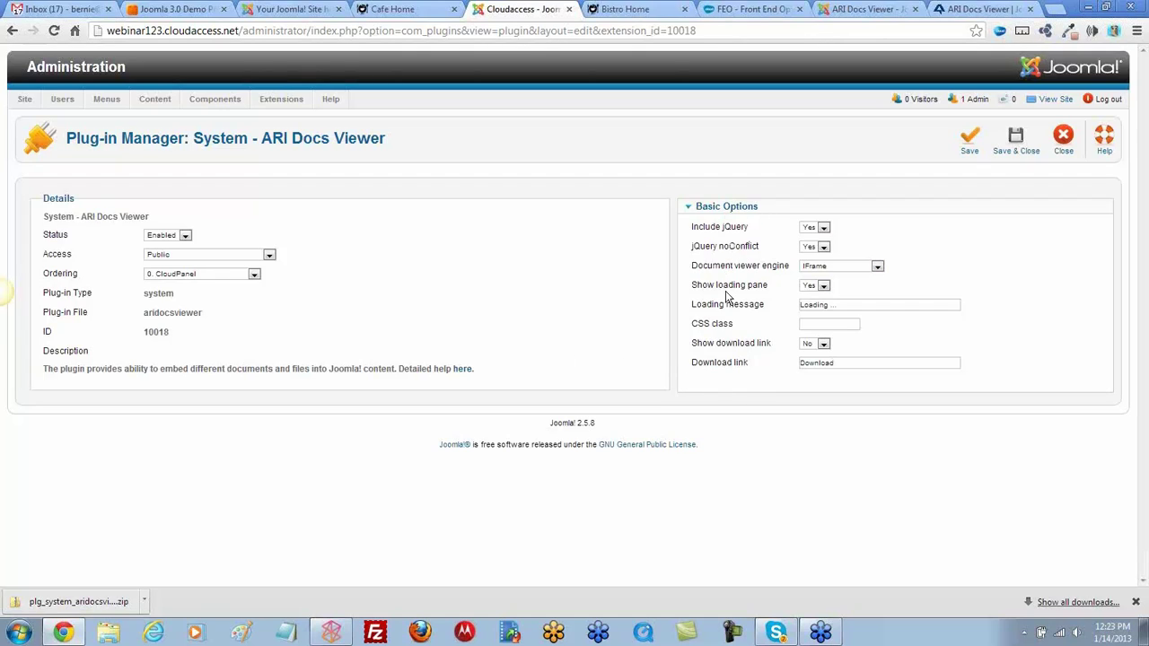
Review the document viewer engine choices, keep IFrame selected, and save the ARI Docs Viewer plug-in
{"action": "left_click", "coordinate": [877, 269]}
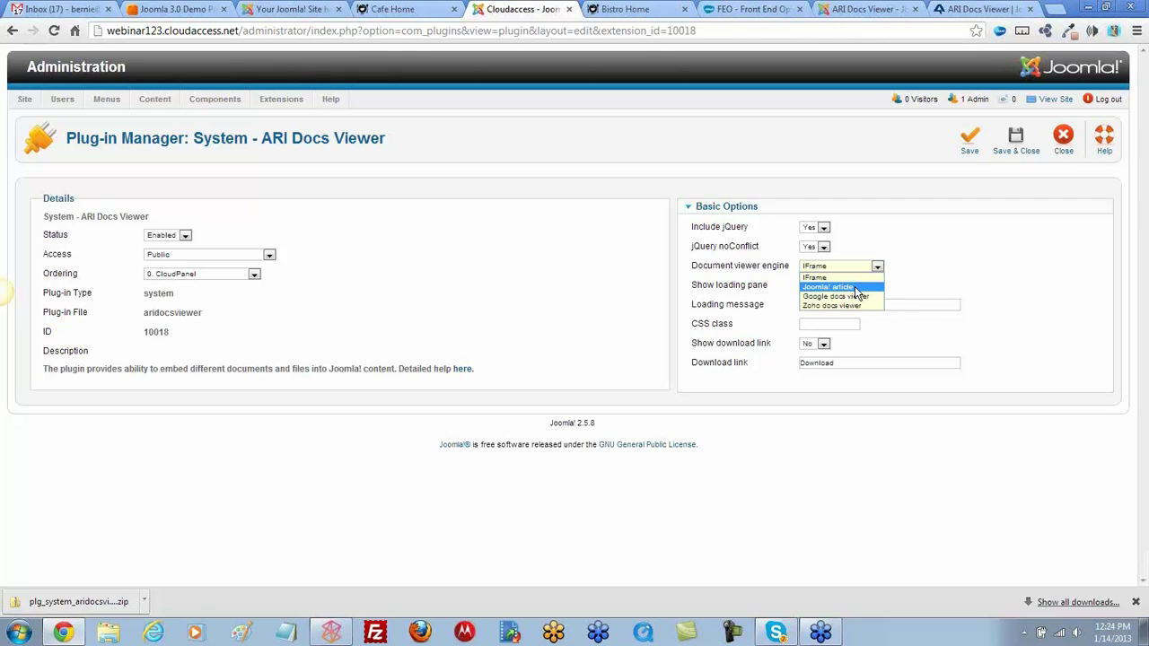
{"action": "left_click", "coordinate": [858, 280]}
{"action": "left_click", "coordinate": [948, 304]}
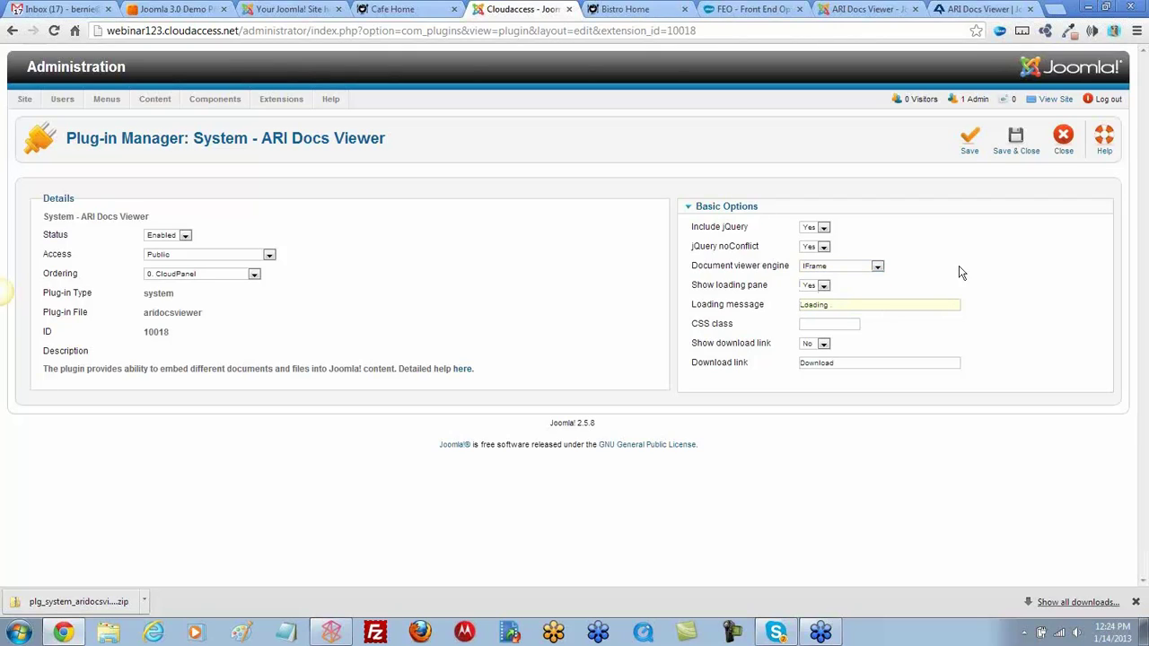
{"action": "left_click", "coordinate": [971, 141]}
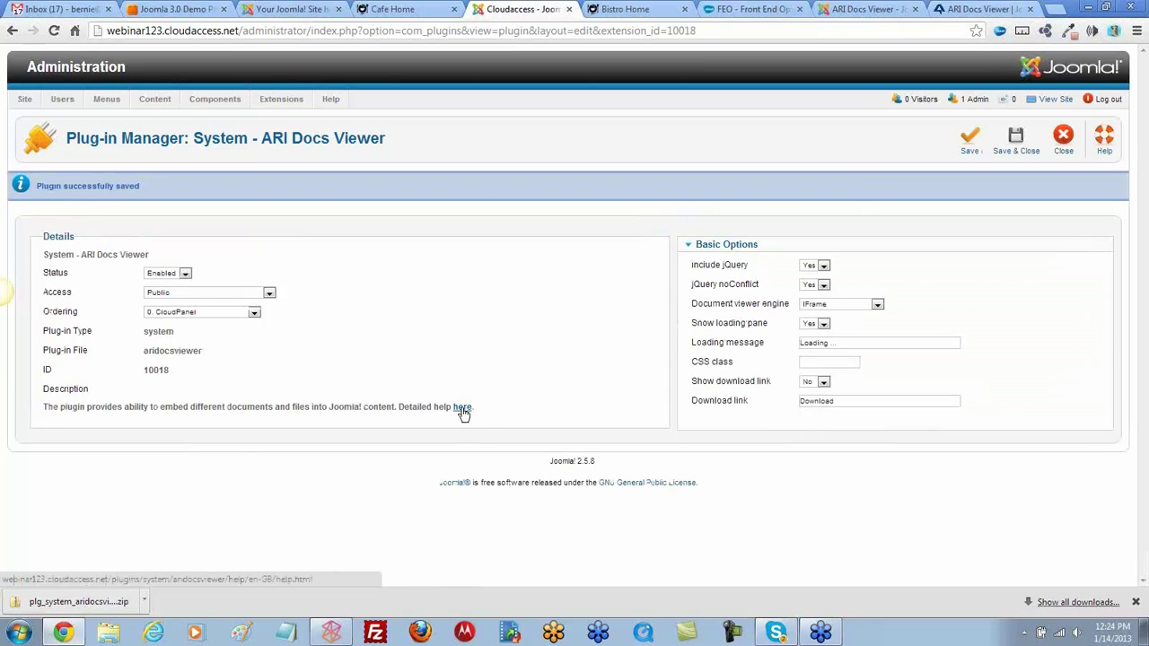
Open the plug-in's detailed help and read the supported file formats and the instructions for embedding a remote PDF file
{"action": "left_click", "coordinate": [462, 409]}
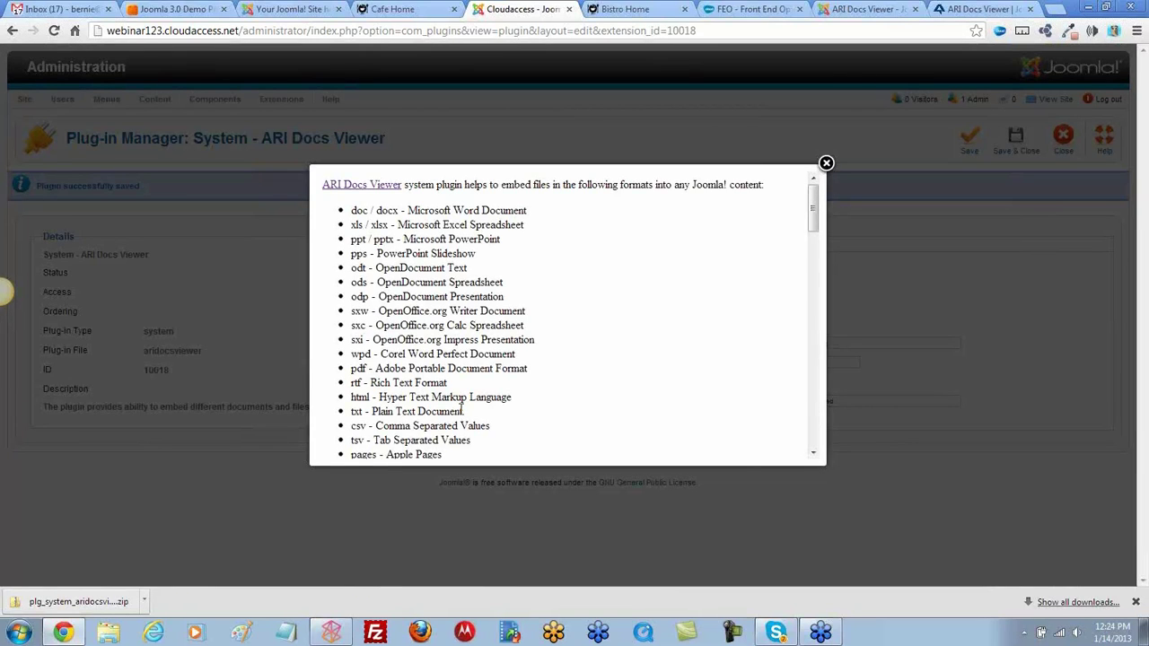
{"action": "scroll", "coordinate": [449, 289], "scroll_direction": "down", "scroll_amount": 2}
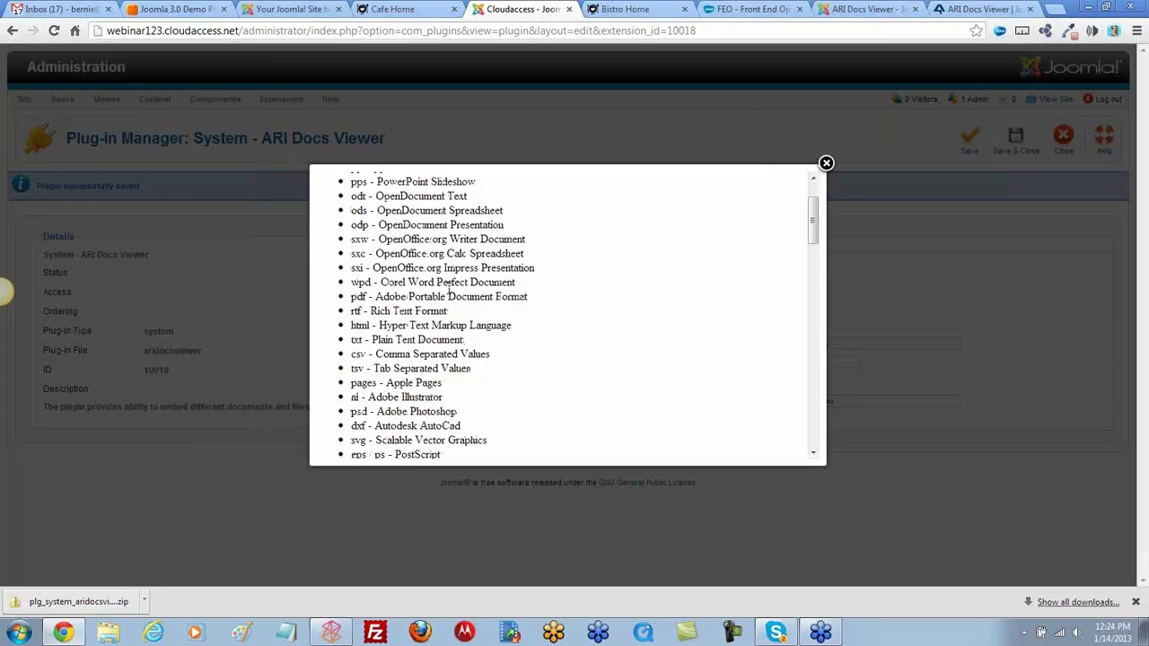
{"action": "scroll", "coordinate": [449, 289], "scroll_direction": "down", "scroll_amount": 2}
{"action": "scroll", "coordinate": [446, 285], "scroll_direction": "up", "scroll_amount": 4}
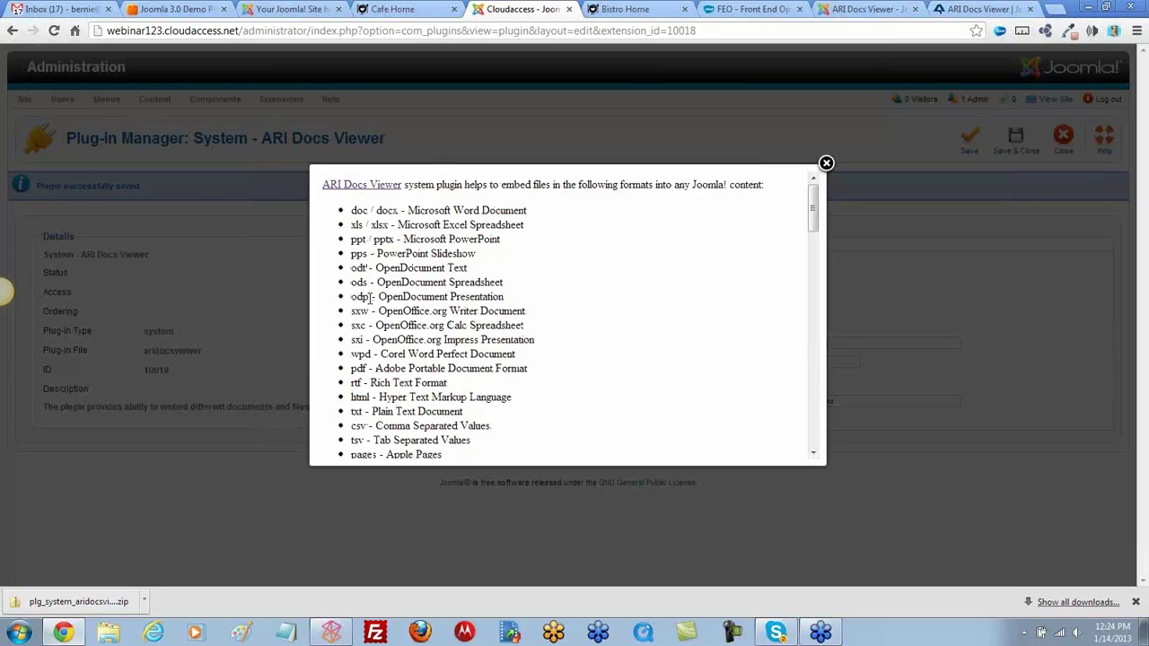
{"action": "scroll", "coordinate": [379, 373], "scroll_direction": "down", "scroll_amount": 4}
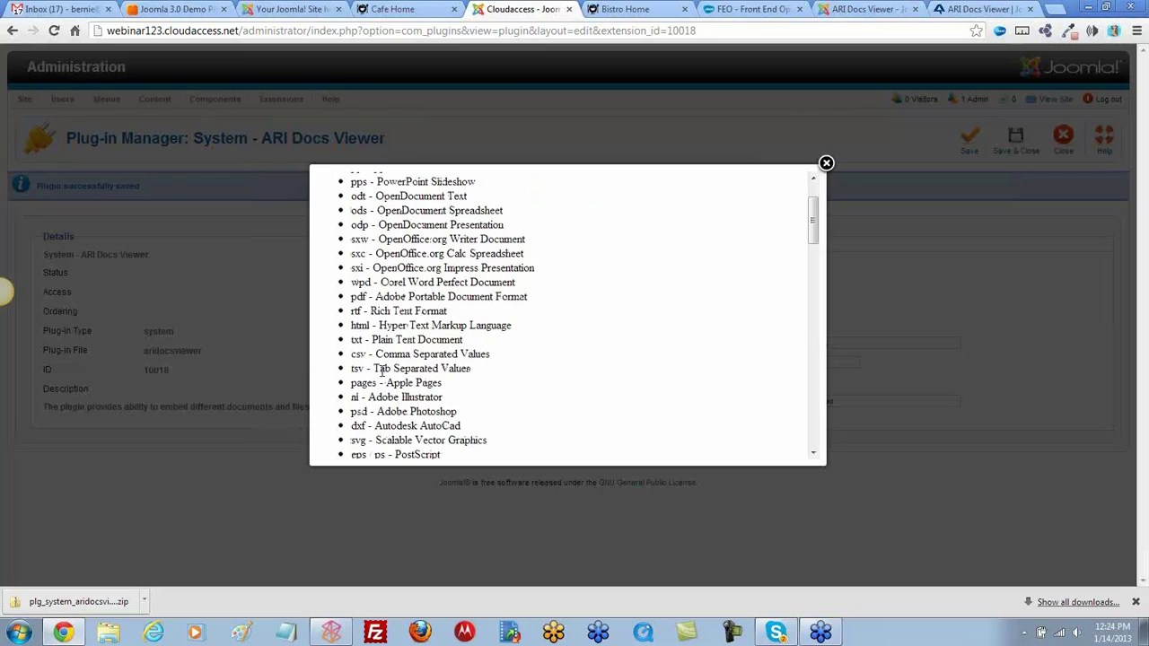
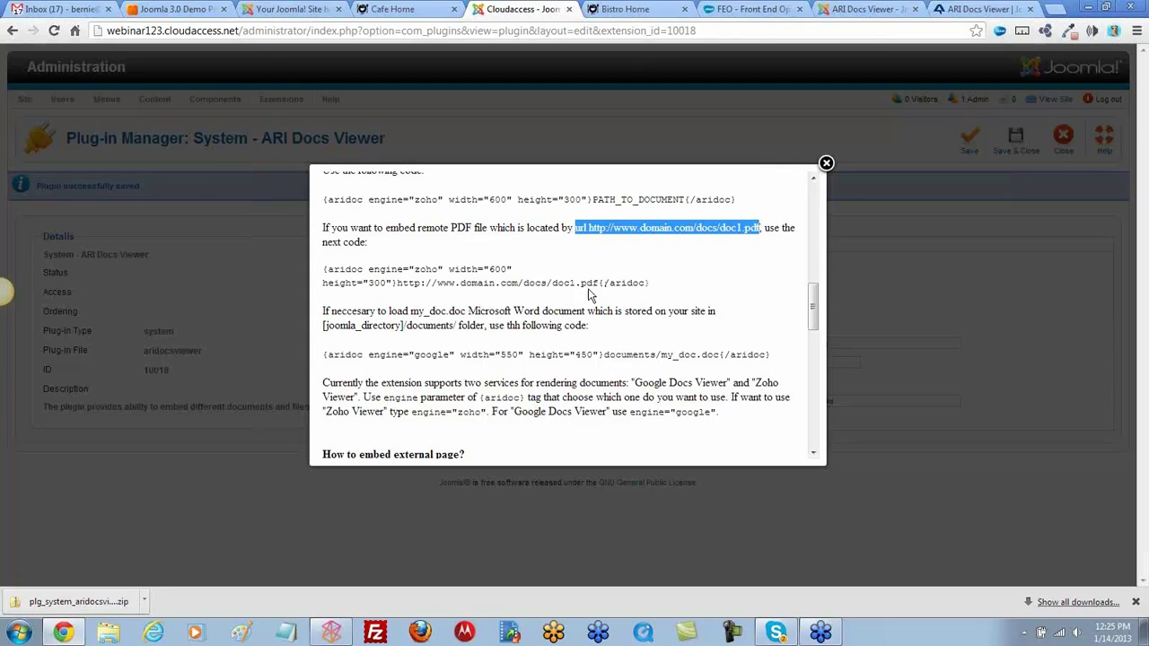
Copy the help's remote PDF aridoc code with engine "zoho", width 600 and height 300 into a new Notepad document, and copy the pasted line
{"action": "left_click_drag", "start_coordinate": [652, 284], "coordinate": [321, 278]}
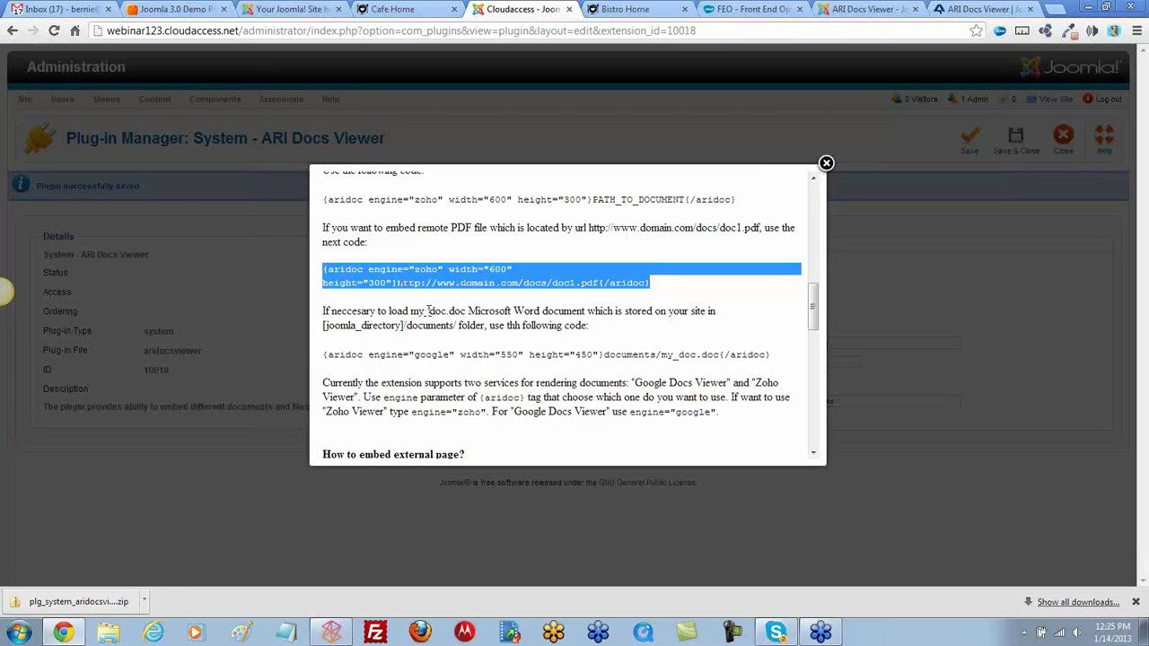
{"action": "left_click", "coordinate": [263, 478]}
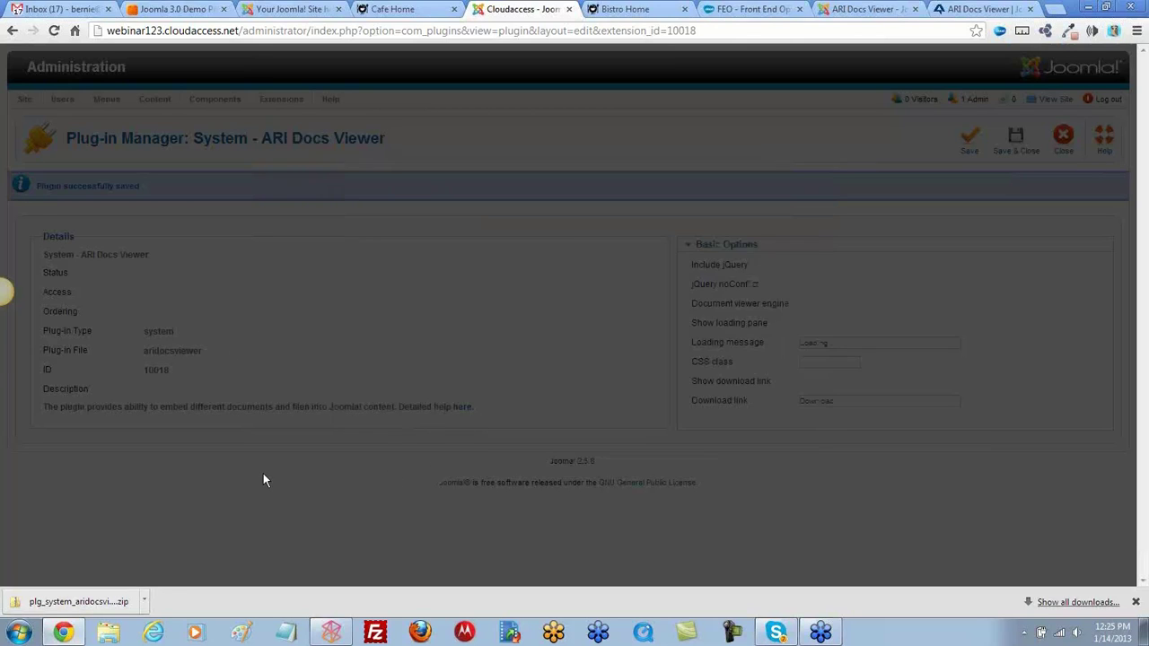
{"action": "left_click", "coordinate": [290, 634]}
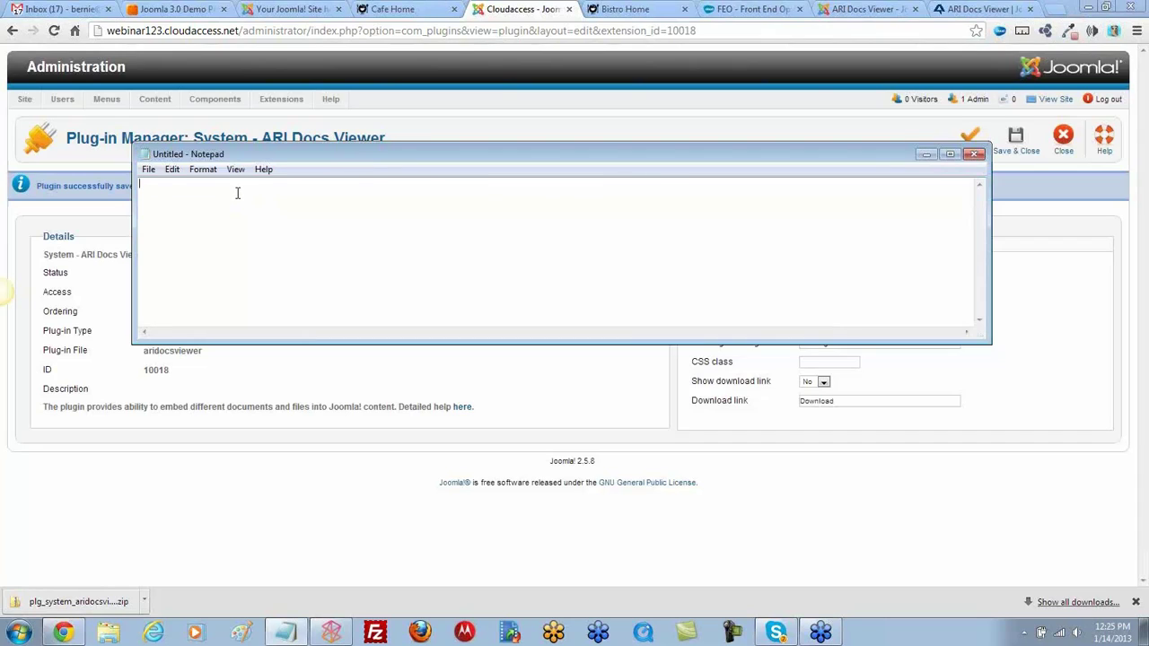
{"action": "type", "text": "[aridoc engine=\"zoho\" width=\"600\" height=\"300\"]http://www.domain.com/docs/doc1.pdf[/aridoc]"}
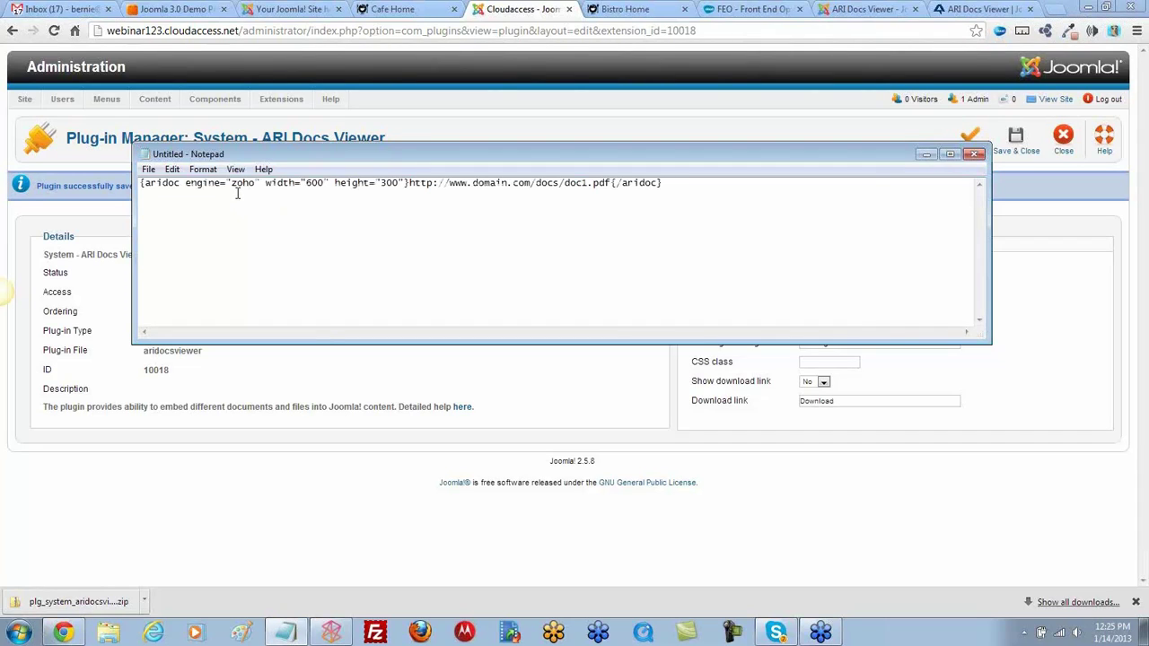
{"action": "left_click_drag", "start_coordinate": [668, 184], "coordinate": [124, 183]}
{"action": "key", "text": "ctrl+c"}
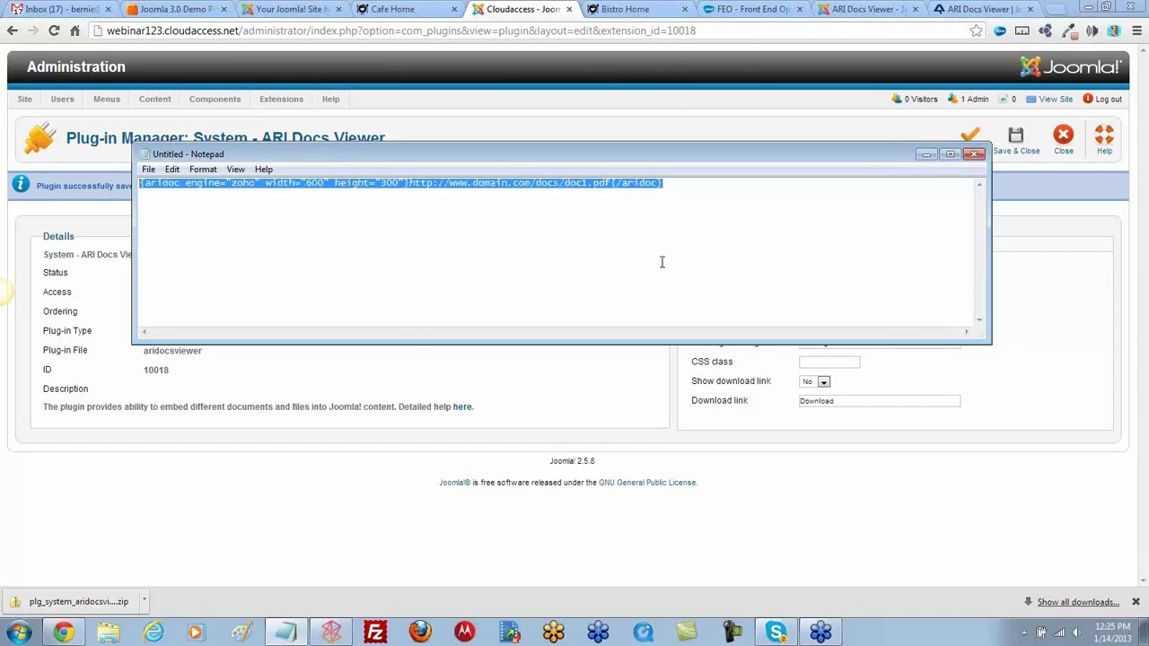
Save and close the ARI Docs Viewer plug-in, then open the Welcome to the Bistro! article for editing
{"action": "left_click", "coordinate": [927, 155]}
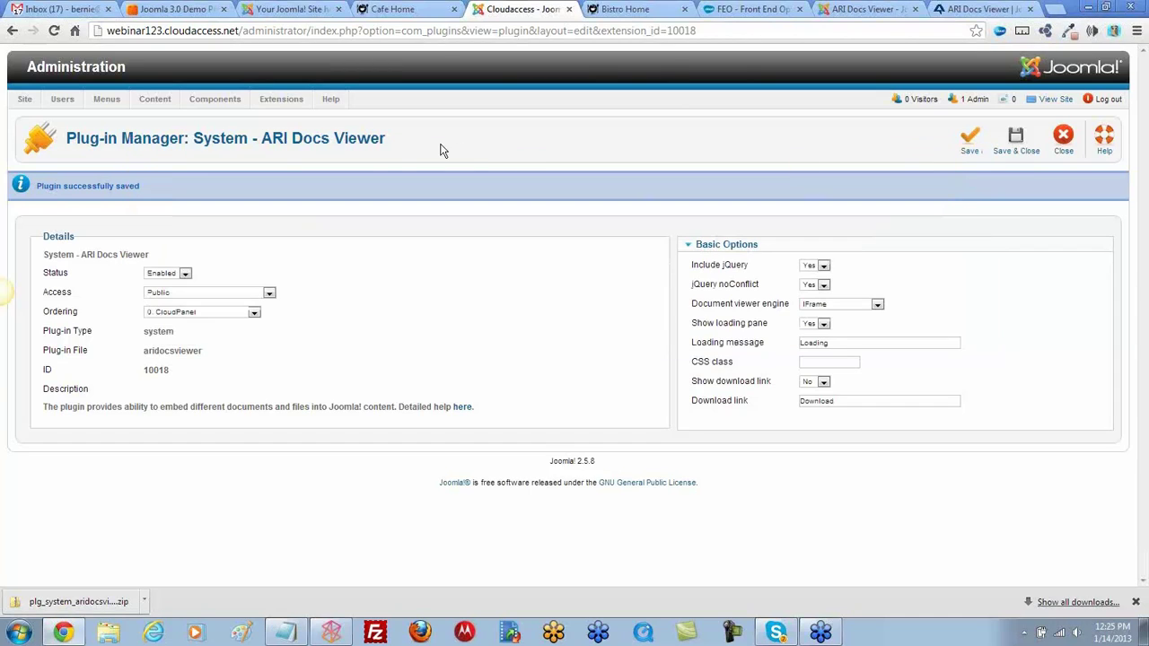
{"action": "left_click", "coordinate": [1017, 141]}
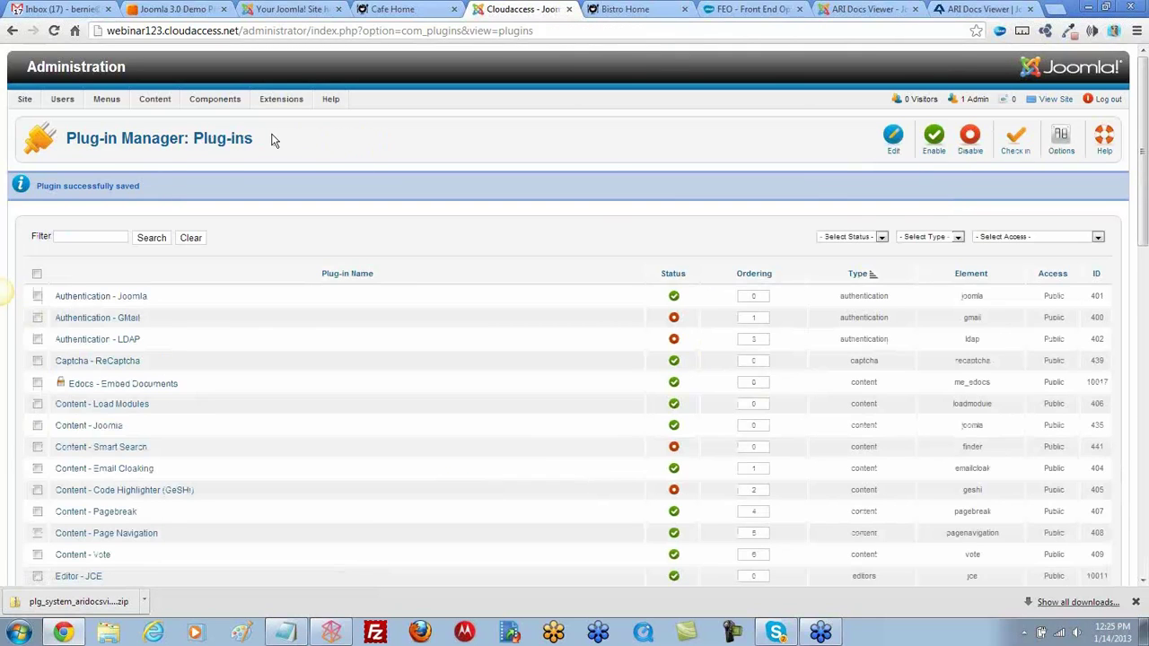
{"action": "left_click", "coordinate": [176, 117]}
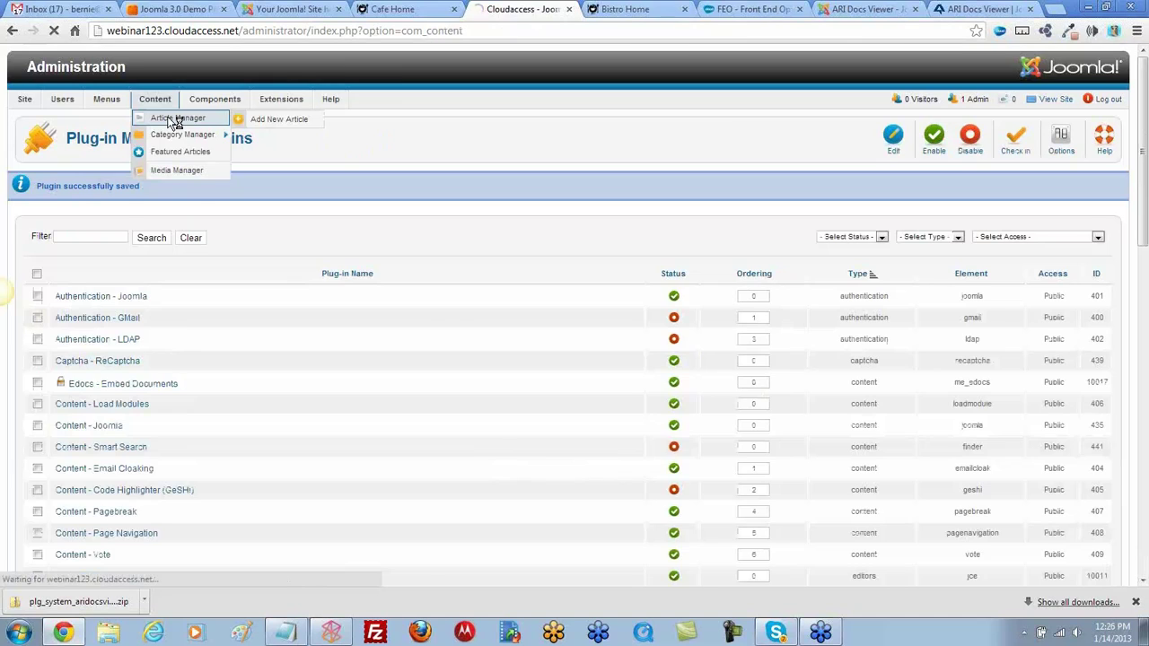
{"action": "scroll", "coordinate": [157, 168], "scroll_direction": "down", "scroll_amount": 3}
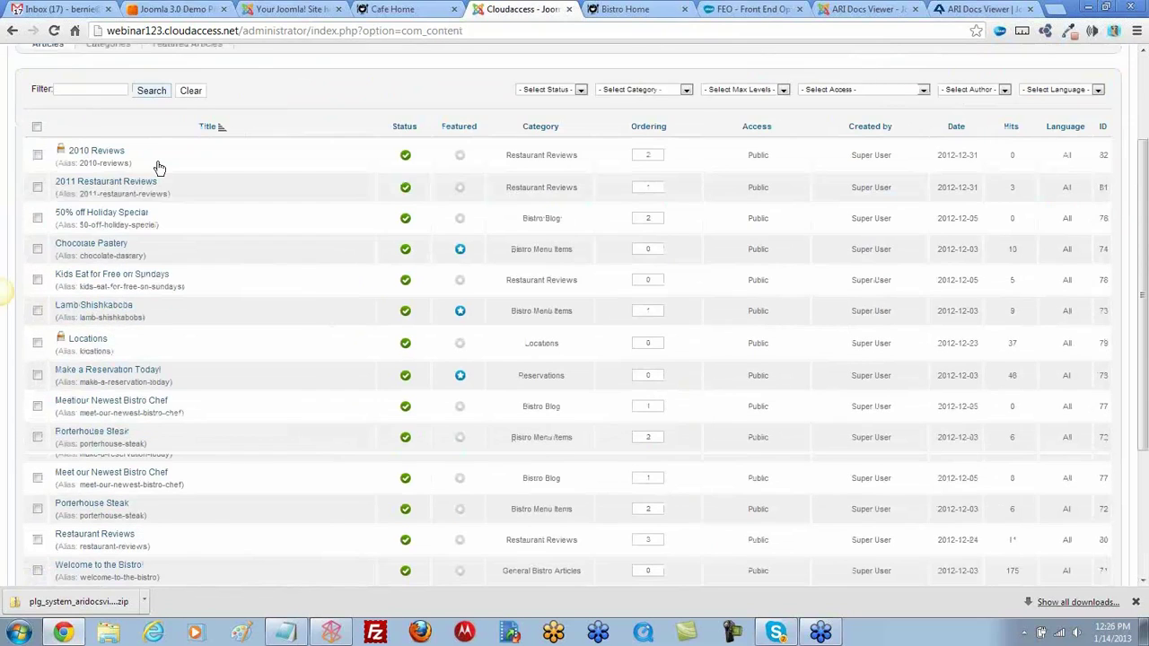
{"action": "scroll", "coordinate": [157, 168], "scroll_direction": "down", "scroll_amount": 3}
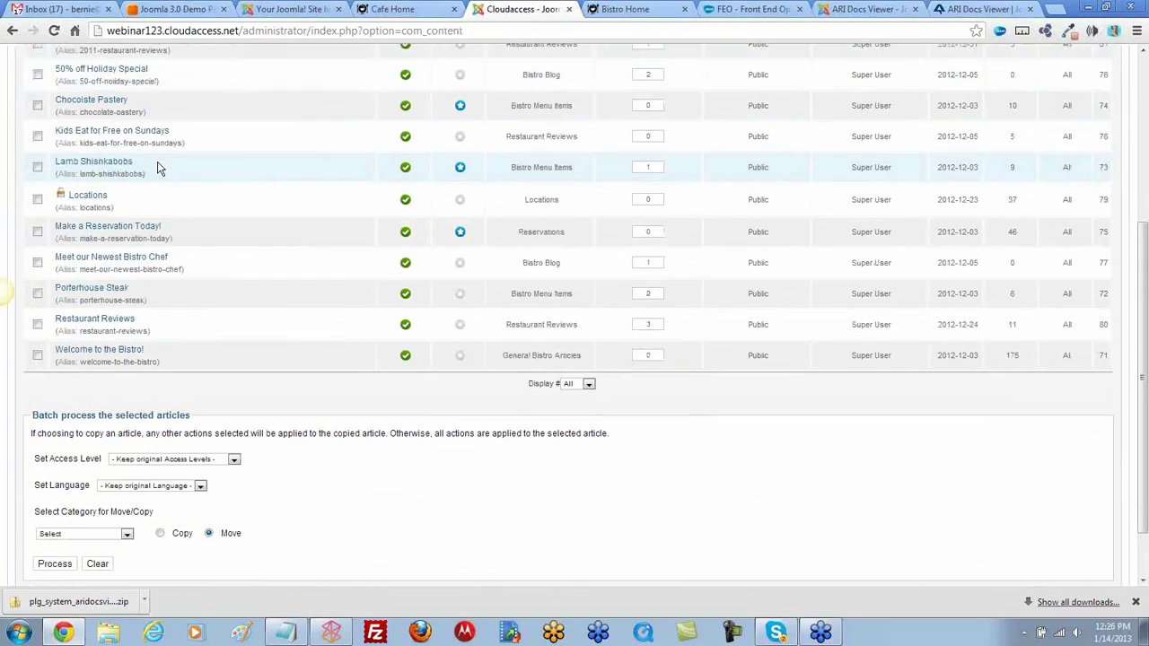
{"action": "left_click", "coordinate": [100, 350]}
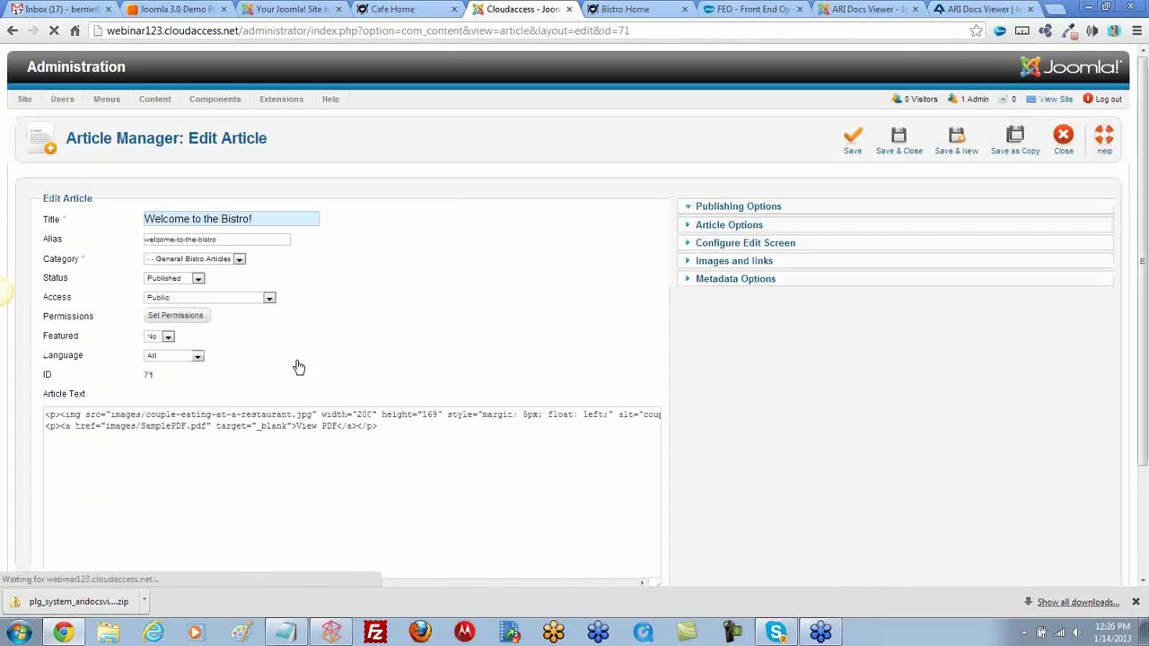
Show the article's source code in an enlarged editor and paste the copied aridoc code on a new line after the last paragraph
{"action": "scroll", "coordinate": [413, 274], "scroll_direction": "down", "scroll_amount": 3}
{"action": "scroll", "coordinate": [575, 229], "scroll_direction": "down", "scroll_amount": 3}
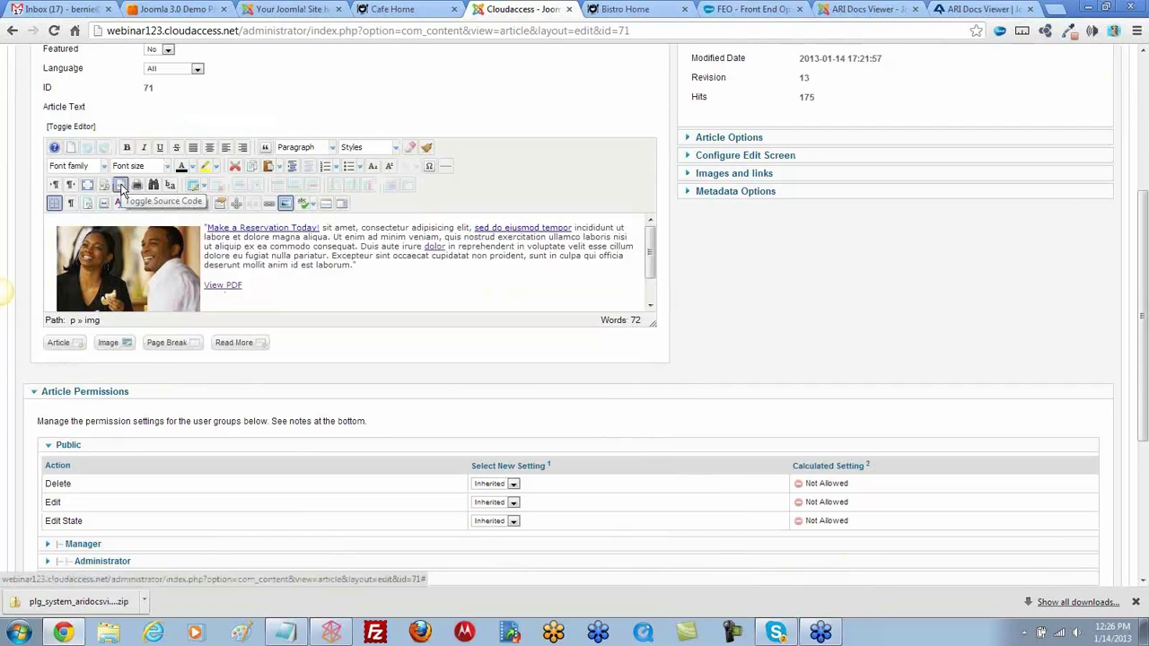
{"action": "left_click", "coordinate": [121, 187]}
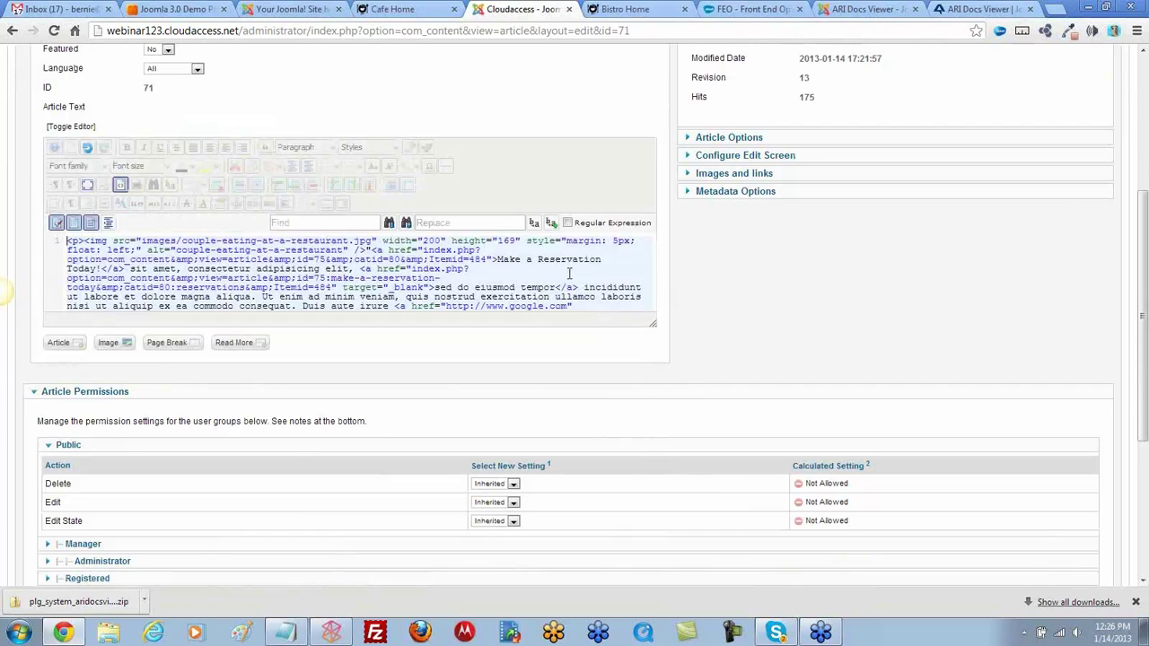
{"action": "left_click_drag", "start_coordinate": [652, 325], "coordinate": [654, 420]}
{"action": "left_click", "coordinate": [107, 355]}
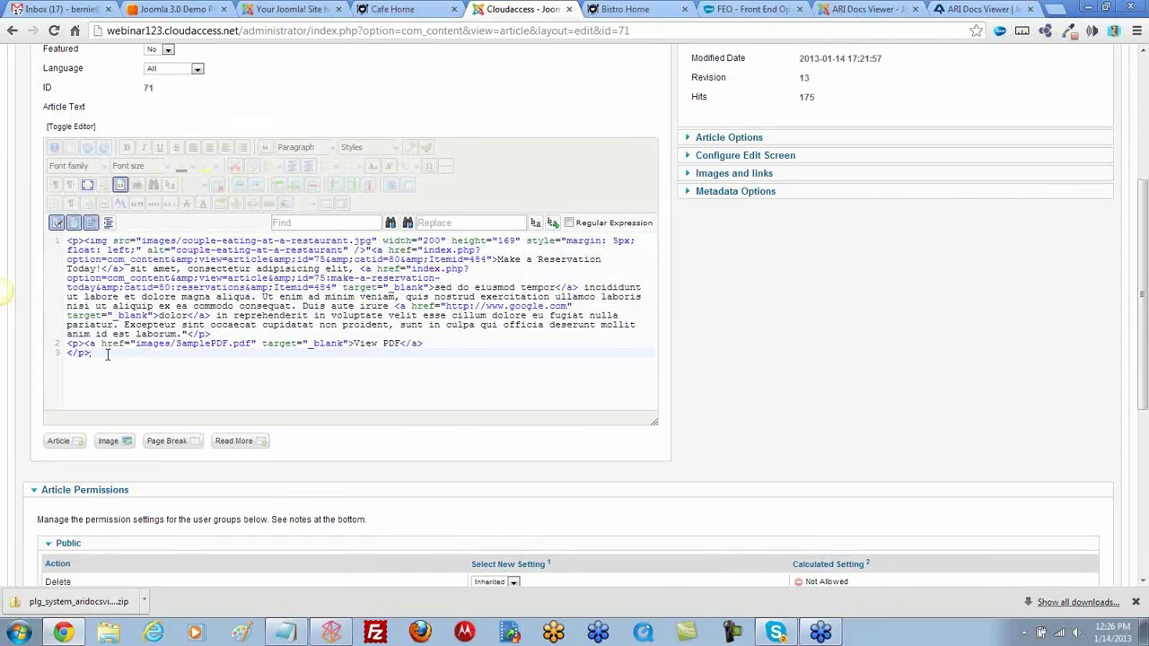
{"action": "key", "text": "Return"}
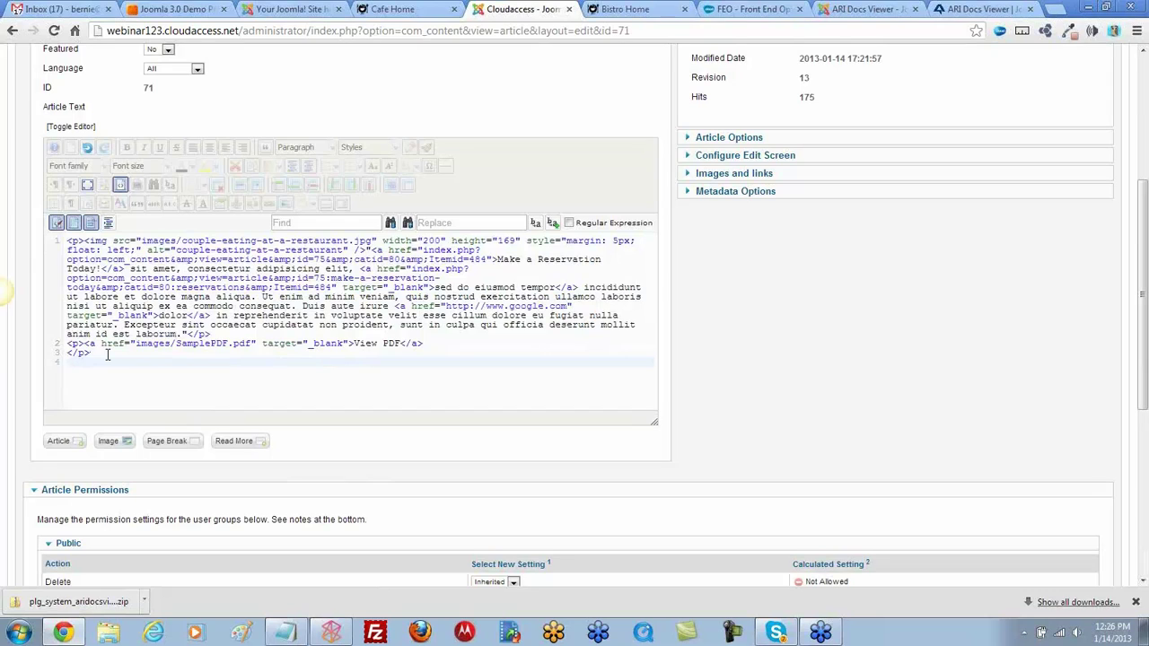
{"action": "key", "text": "ctrl+v"}
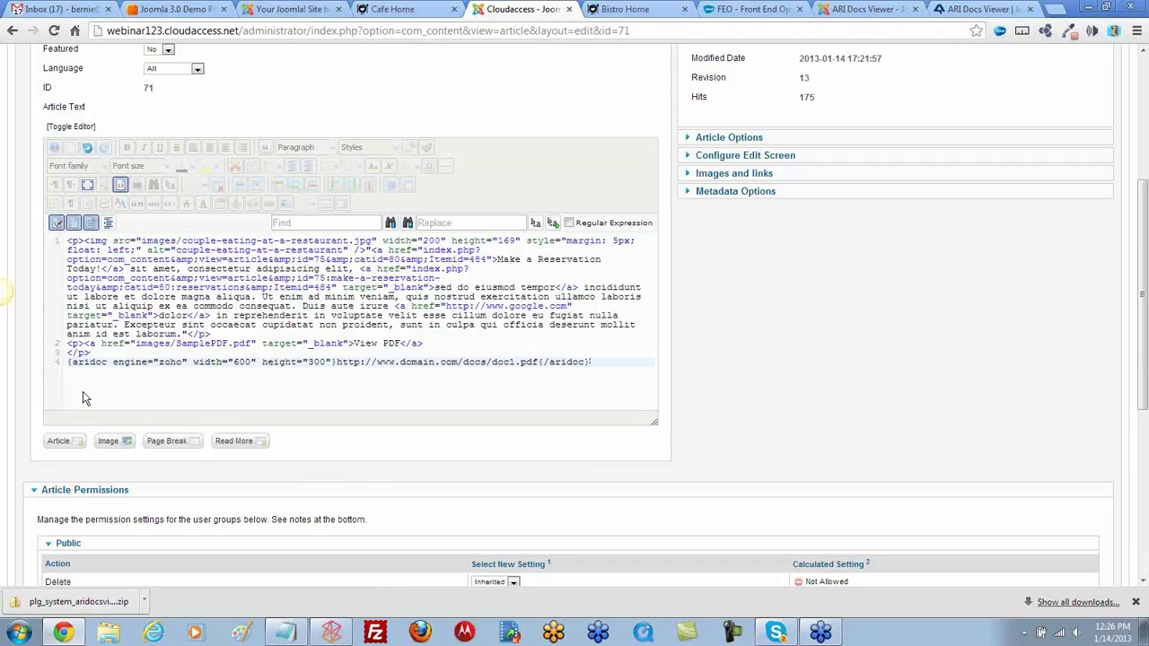
Open the View PDF link on the Bistro home page, allow Adobe Reader to run once, and copy the PDF's full web address
{"action": "left_click", "coordinate": [616, 11]}
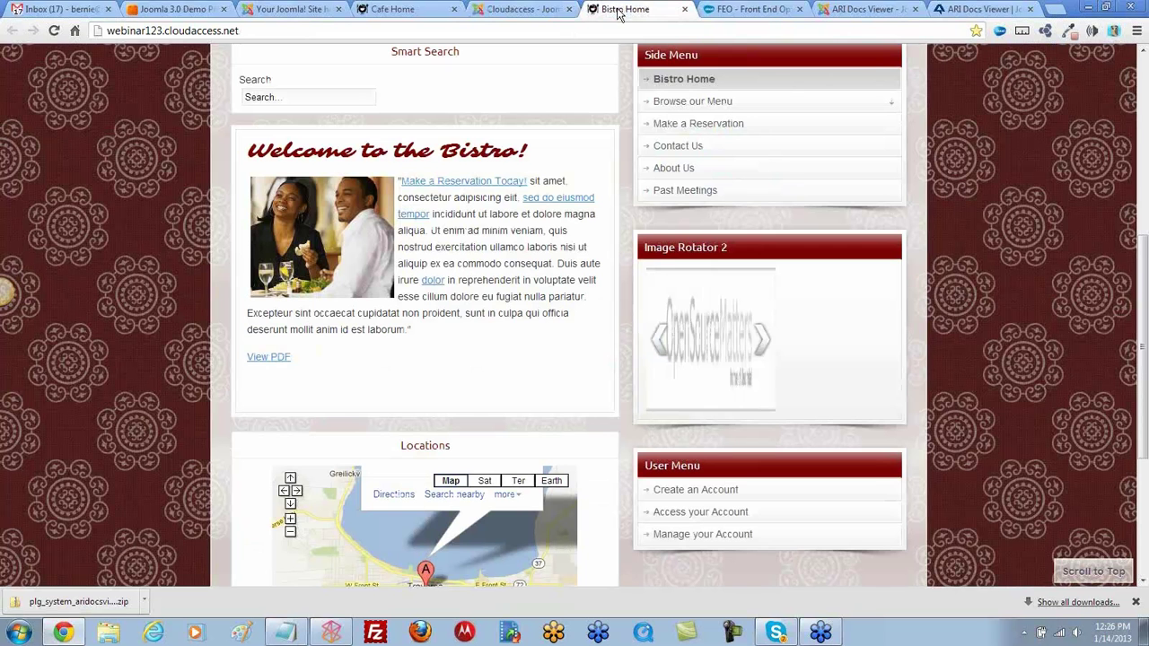
{"action": "left_click", "coordinate": [262, 359]}
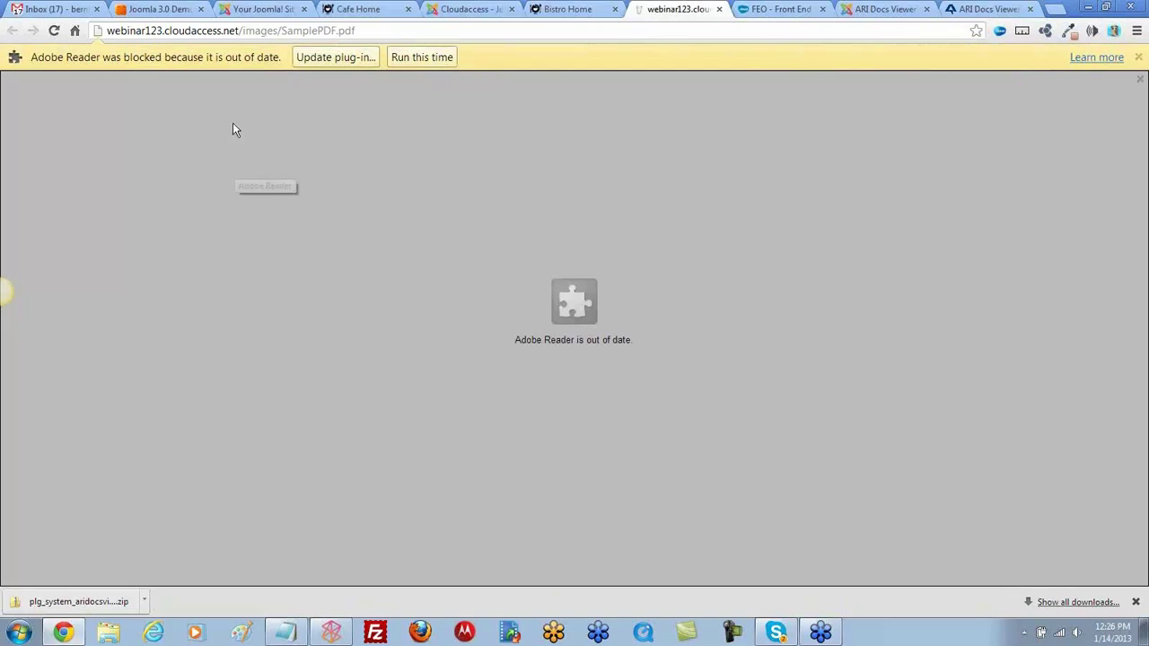
{"action": "left_click", "coordinate": [422, 51]}
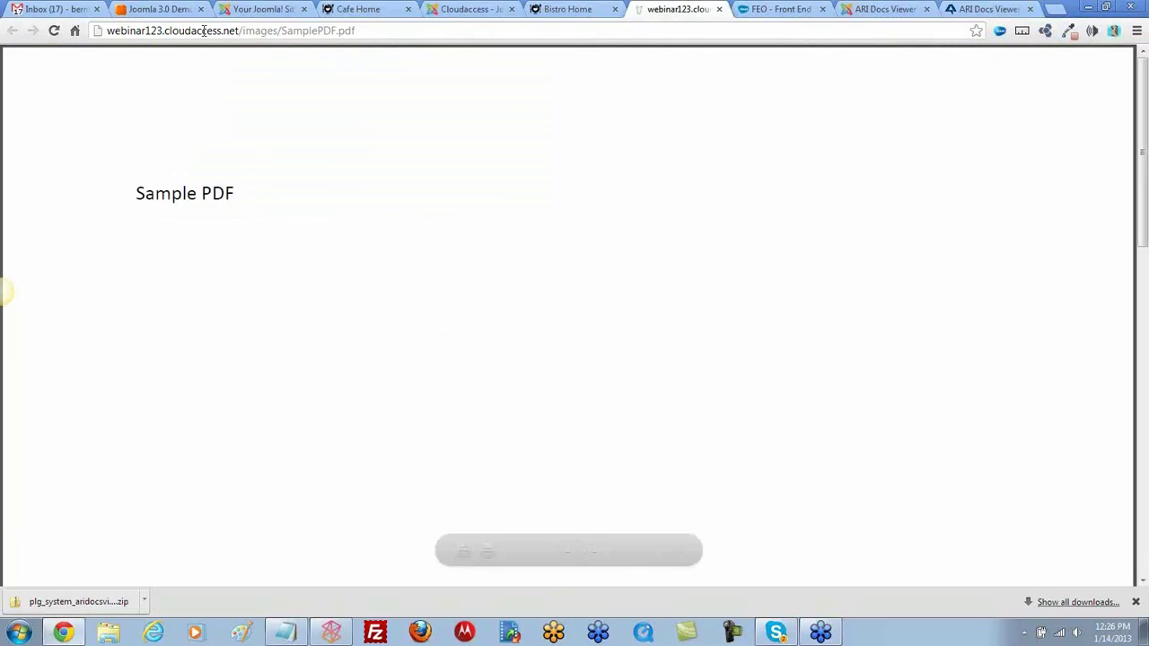
{"action": "left_click_drag", "start_coordinate": [363, 31], "coordinate": [106, 32]}
{"action": "key", "text": "ctrl+c"}
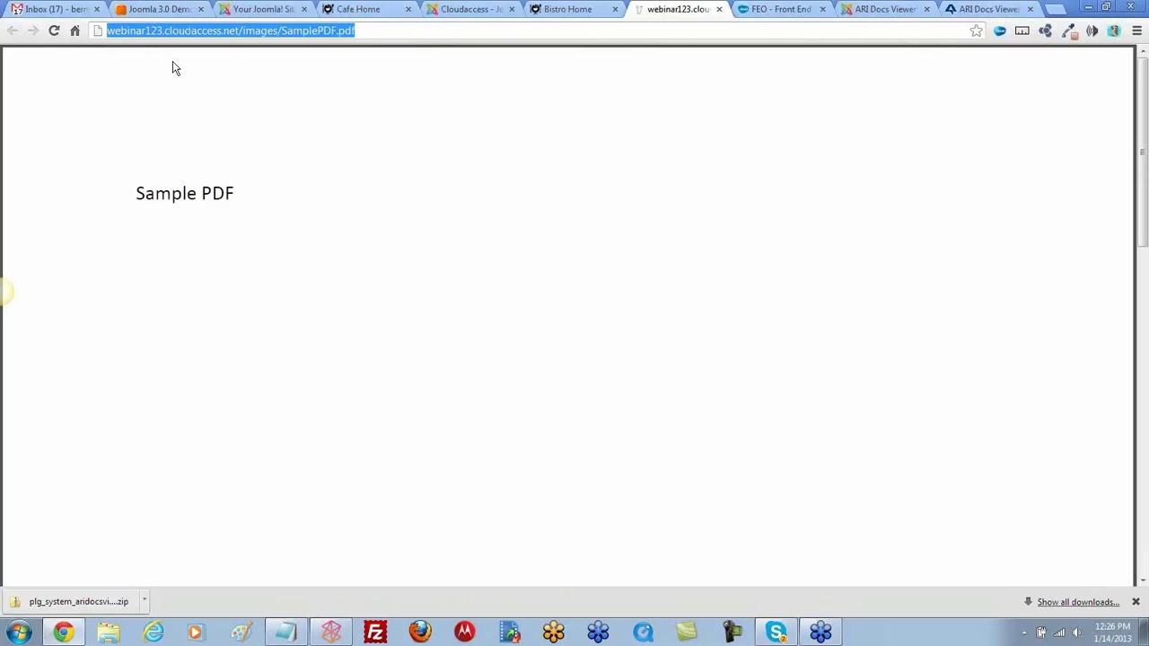
{"action": "left_click", "coordinate": [566, 10]}
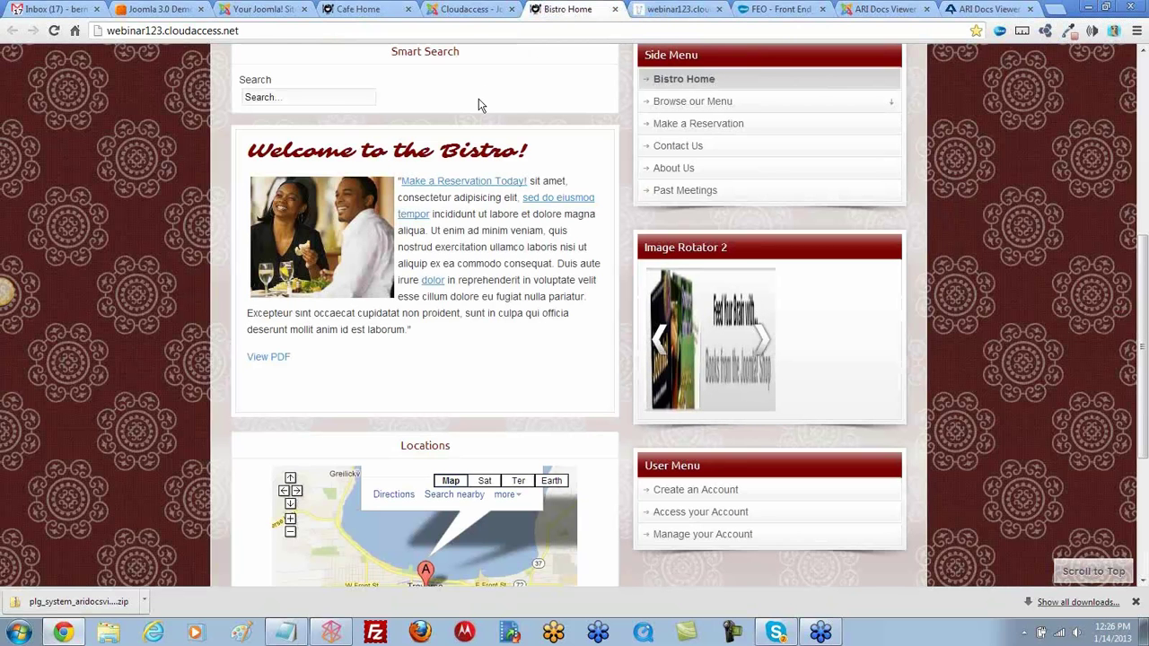
{"action": "left_click", "coordinate": [471, 9]}
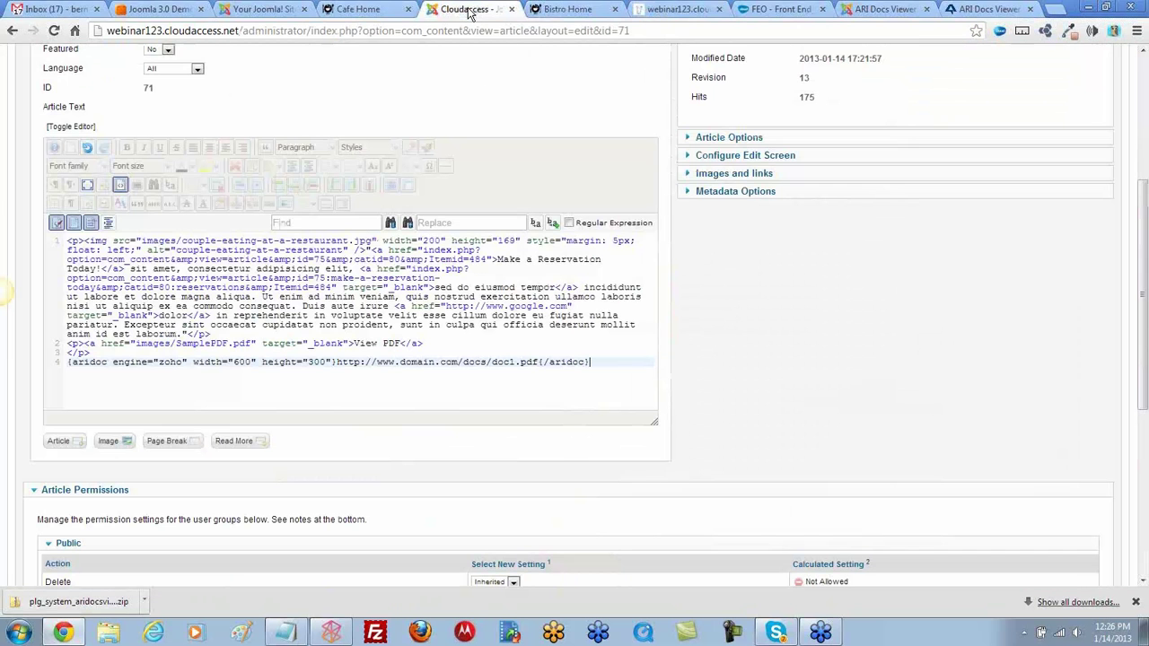
{"action": "triple_click", "coordinate": [409, 360]}
{"action": "left_click_drag", "start_coordinate": [337, 362], "coordinate": [540, 366]}
{"action": "left_click", "coordinate": [539, 364]}
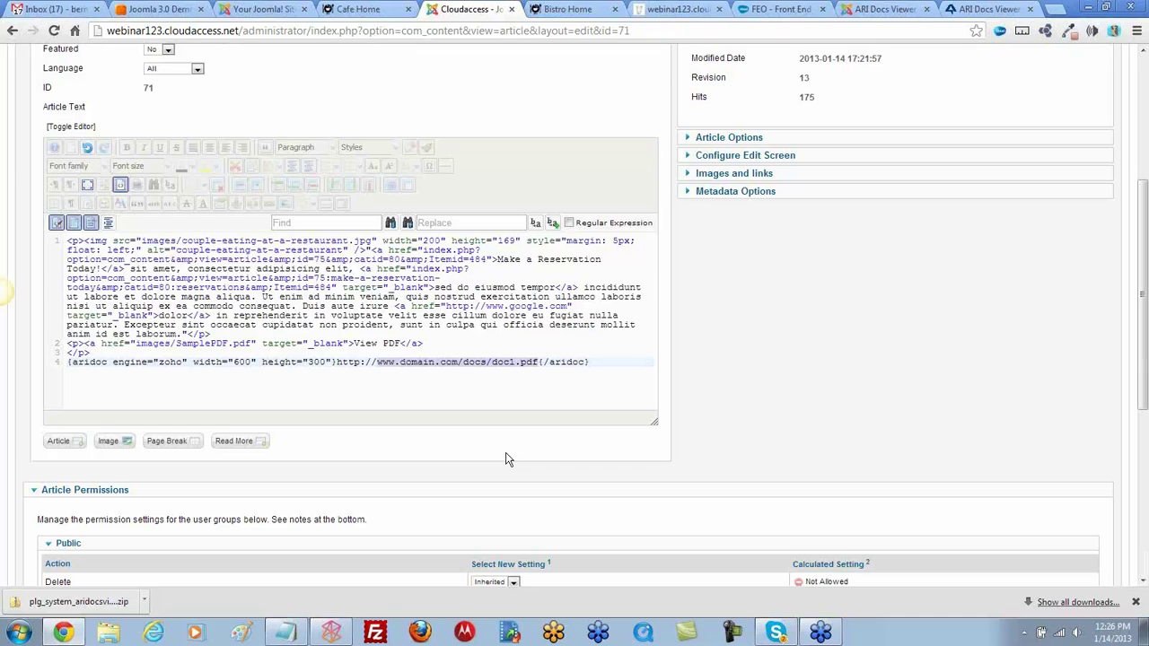
{"action": "key", "text": "ctrl+v"}
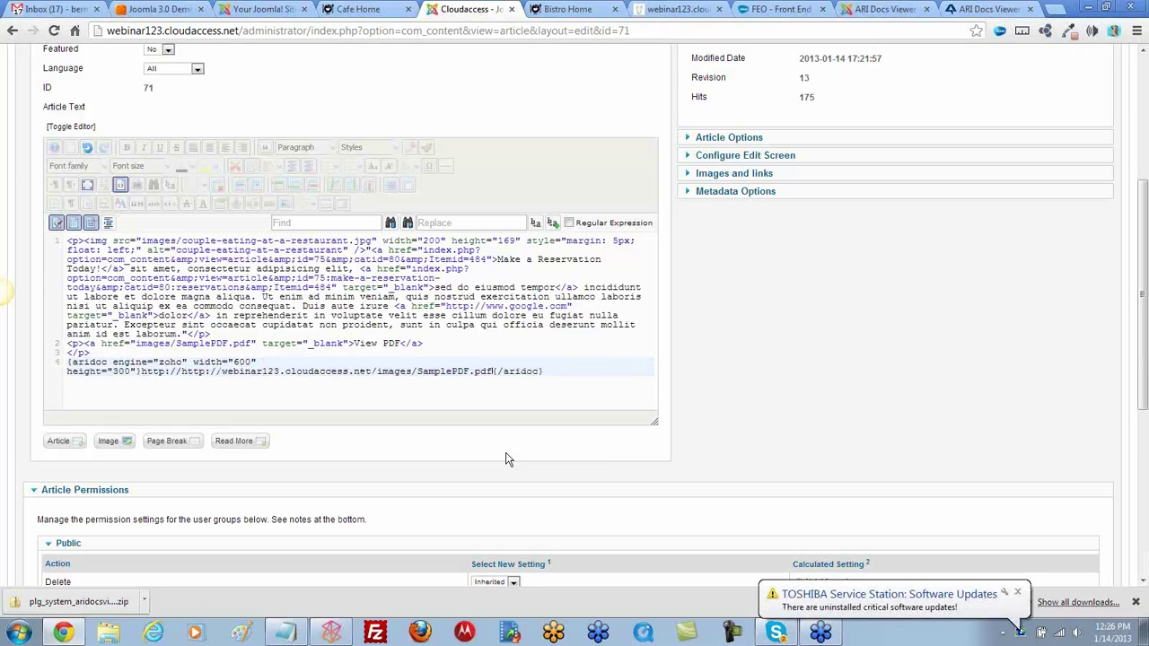
{"action": "left_click_drag", "start_coordinate": [184, 372], "coordinate": [143, 371]}
{"action": "key", "text": "Delete"}
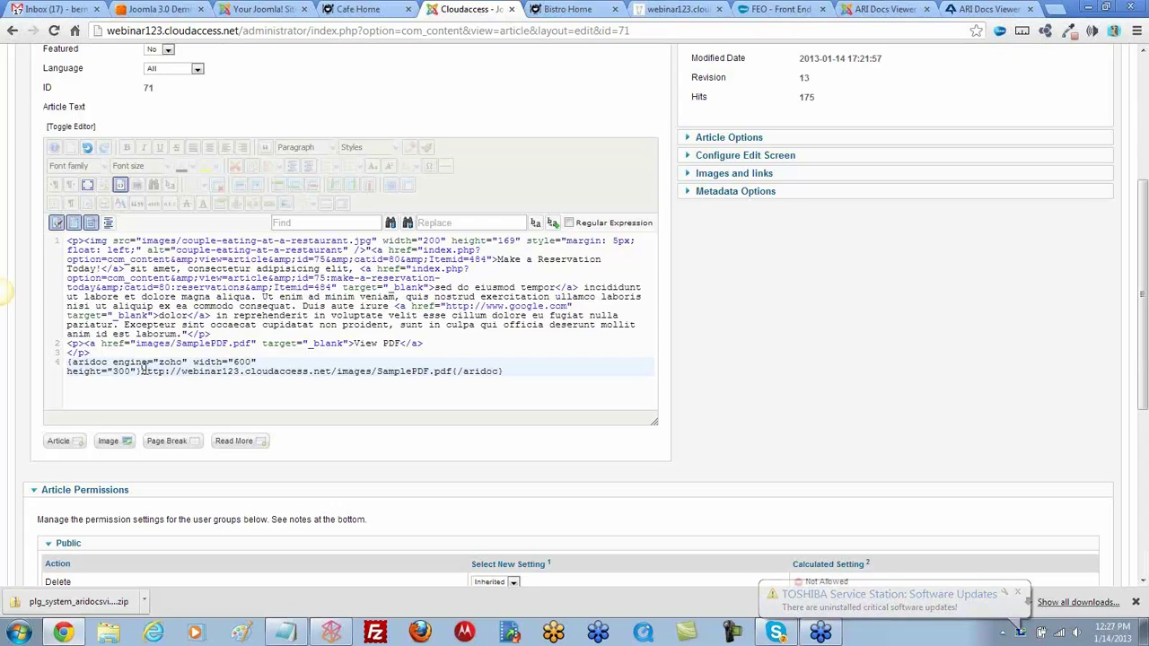
{"action": "scroll", "coordinate": [522, 227], "scroll_direction": "up", "scroll_amount": 4}
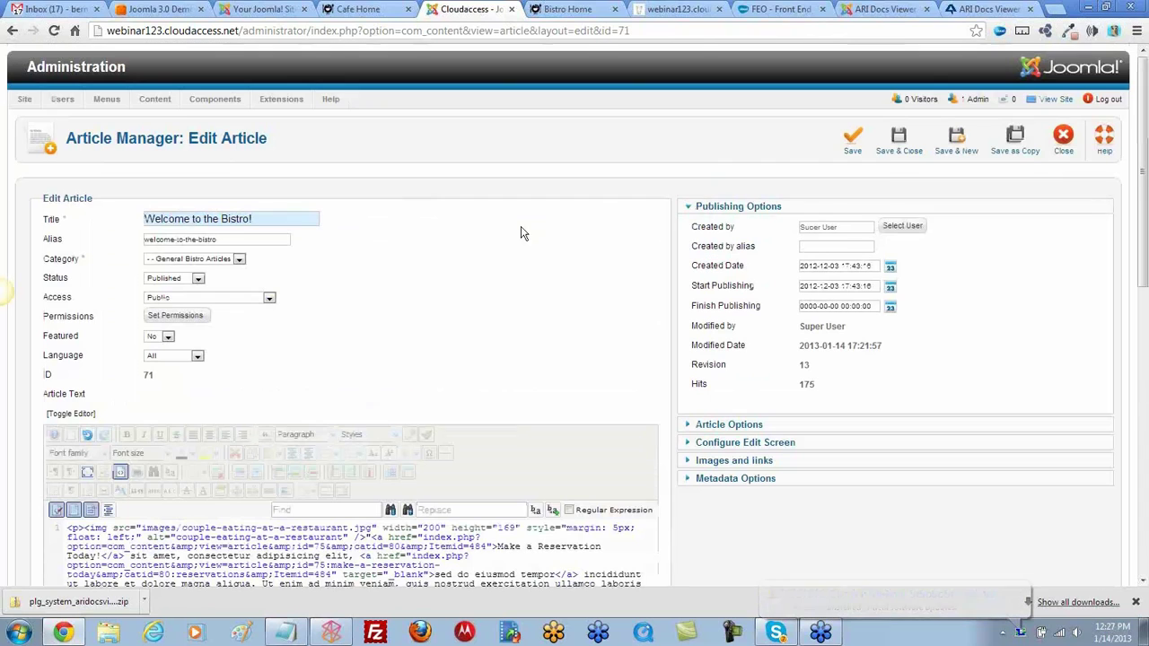
{"action": "left_click", "coordinate": [851, 142]}
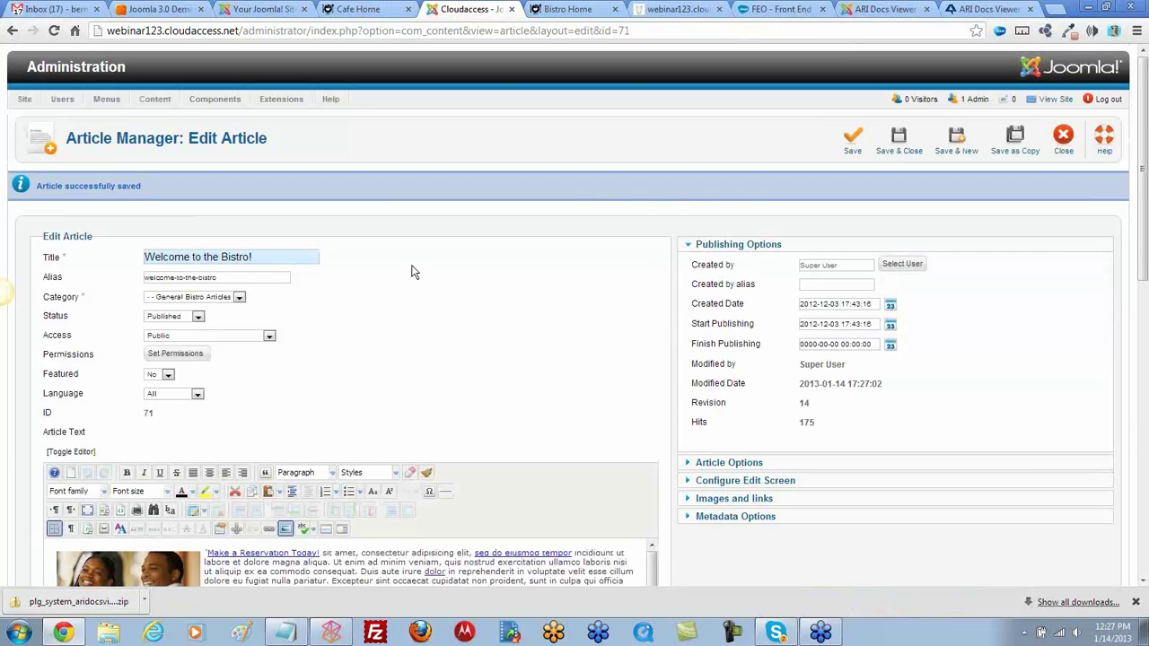
Reload the Bistro home page, examine the embedded PDF viewer under the View PDF link, and measure its width and height
{"action": "left_click", "coordinate": [567, 9]}
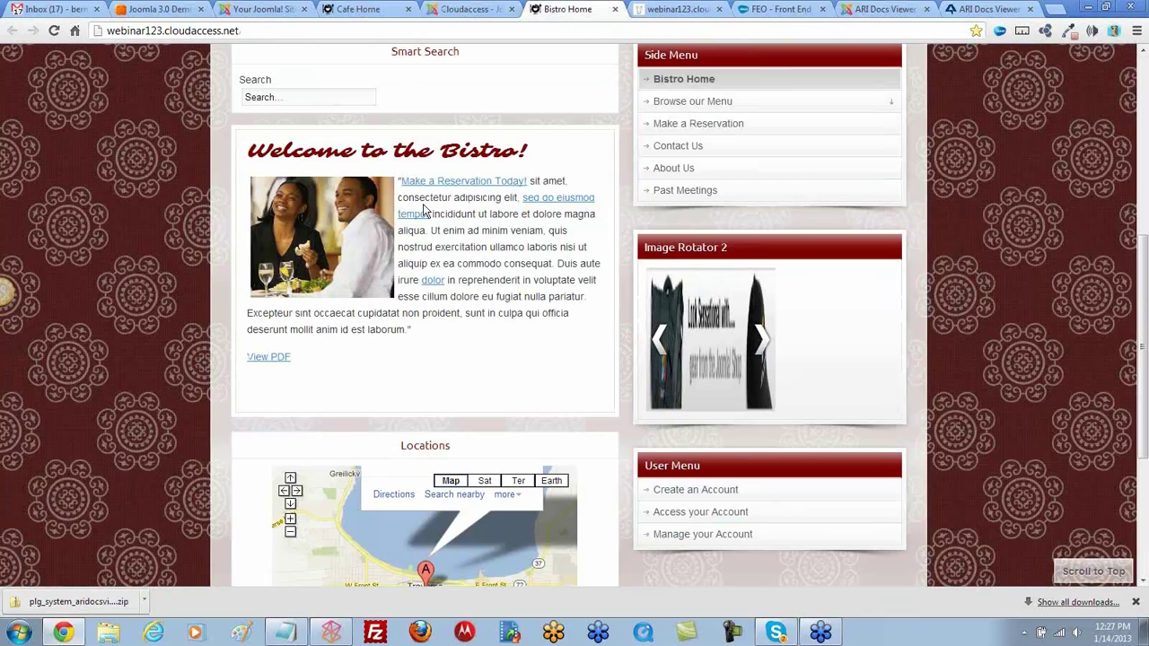
{"action": "left_click", "coordinate": [54, 30]}
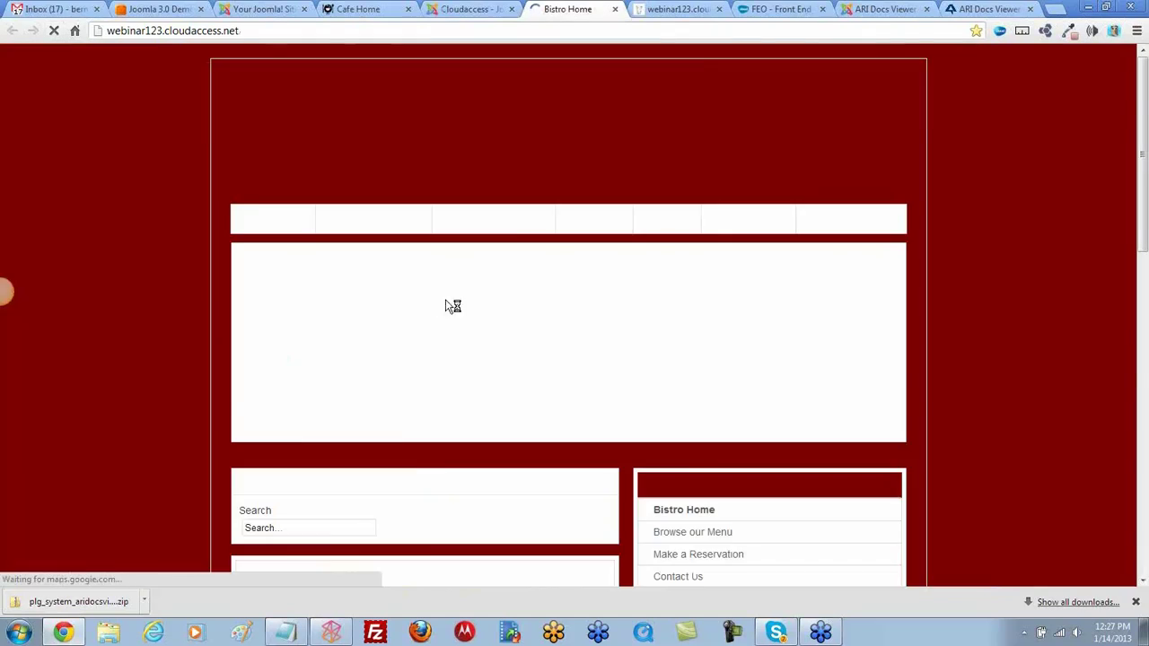
{"action": "scroll", "coordinate": [551, 404], "scroll_direction": "down", "scroll_amount": 5}
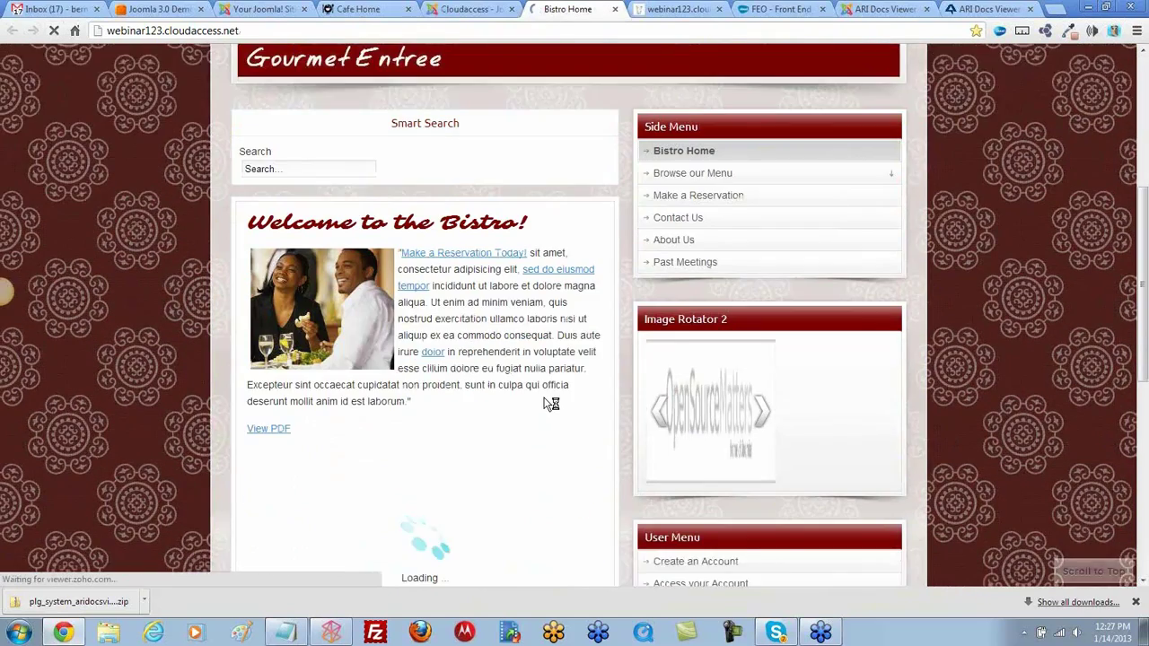
{"action": "scroll", "coordinate": [551, 404], "scroll_direction": "down", "scroll_amount": 1}
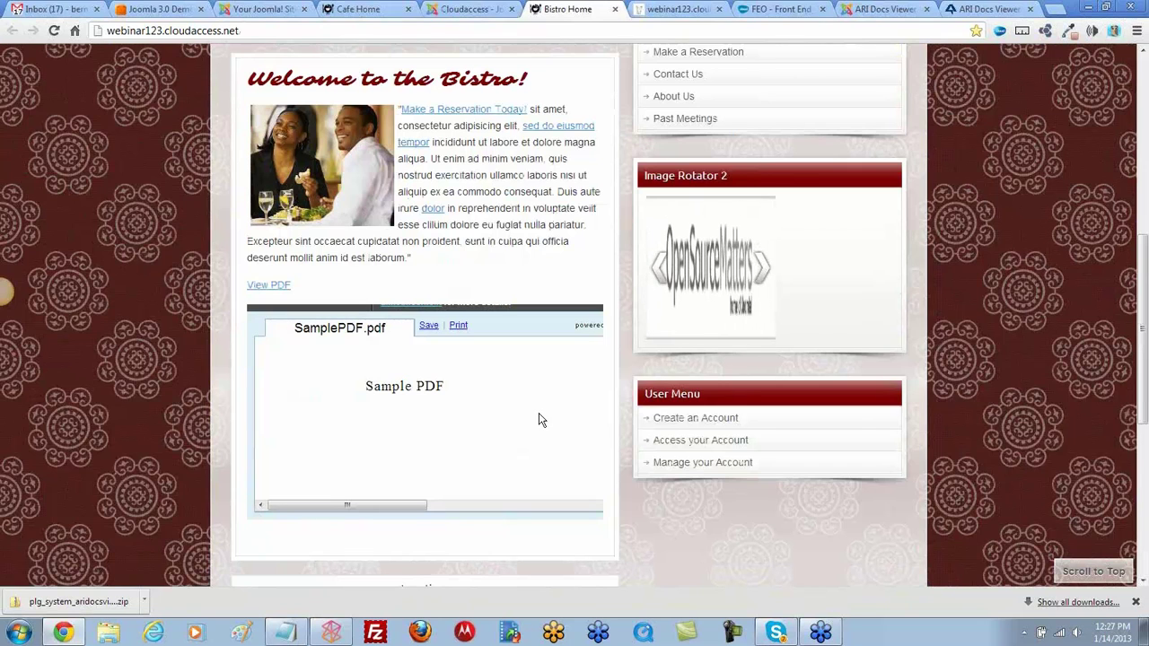
{"action": "left_click_drag", "start_coordinate": [1142, 280], "coordinate": [1122, 314]}
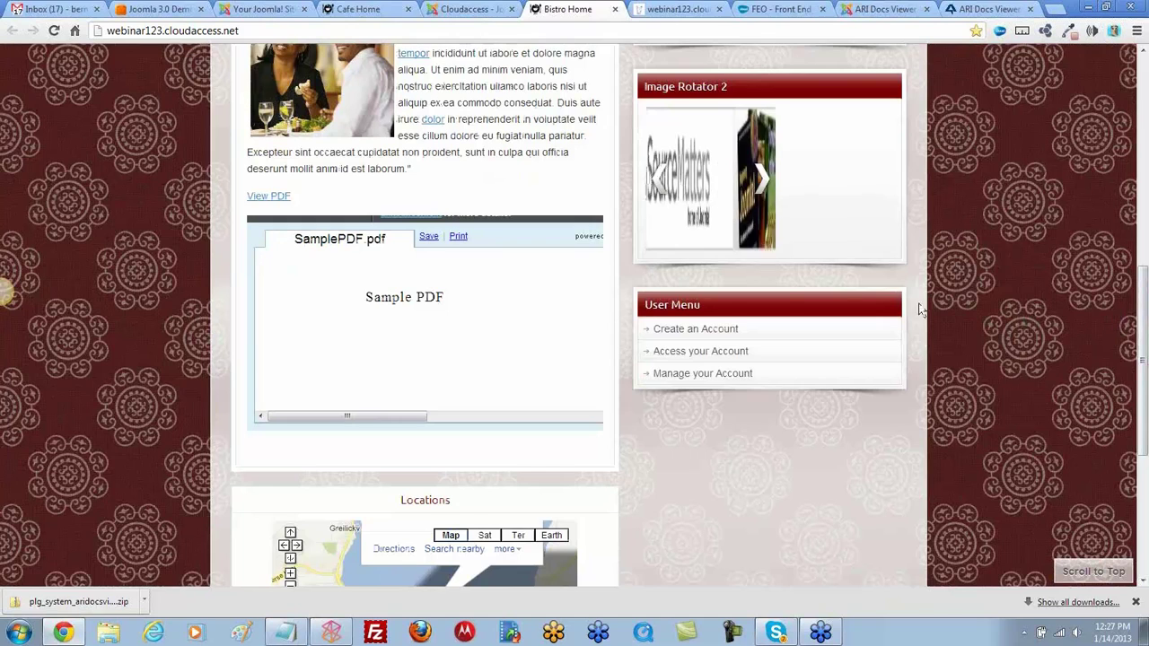
{"action": "left_click", "coordinate": [1021, 30]}
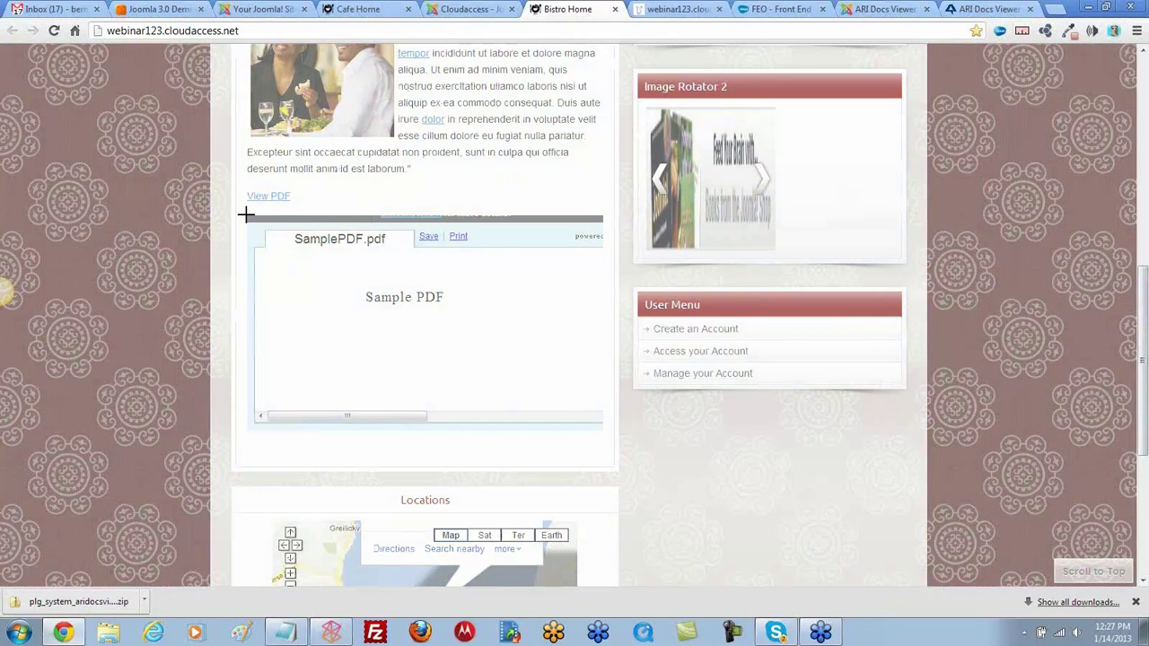
{"action": "left_click_drag", "start_coordinate": [246, 215], "coordinate": [605, 429]}
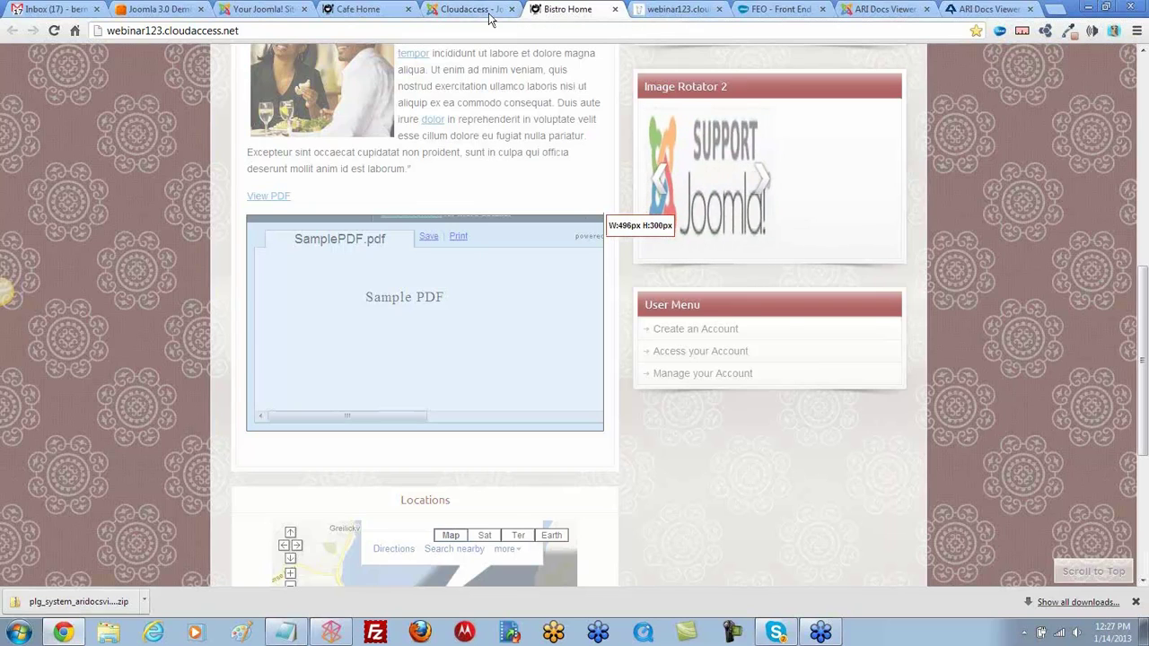
Remove the width and height attributes from the article's aridoc code, keeping only engine "zoho", and save the article
{"action": "left_click", "coordinate": [490, 18]}
{"action": "scroll", "coordinate": [333, 418], "scroll_direction": "down", "scroll_amount": 3}
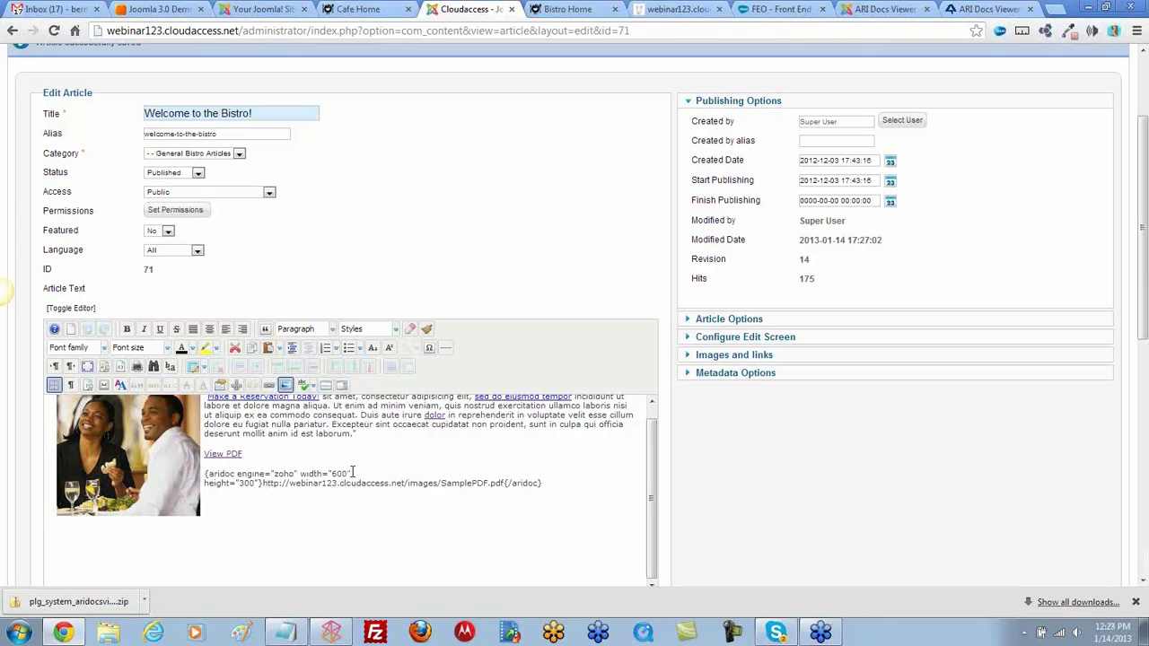
{"action": "left_click_drag", "start_coordinate": [352, 473], "coordinate": [300, 473]}
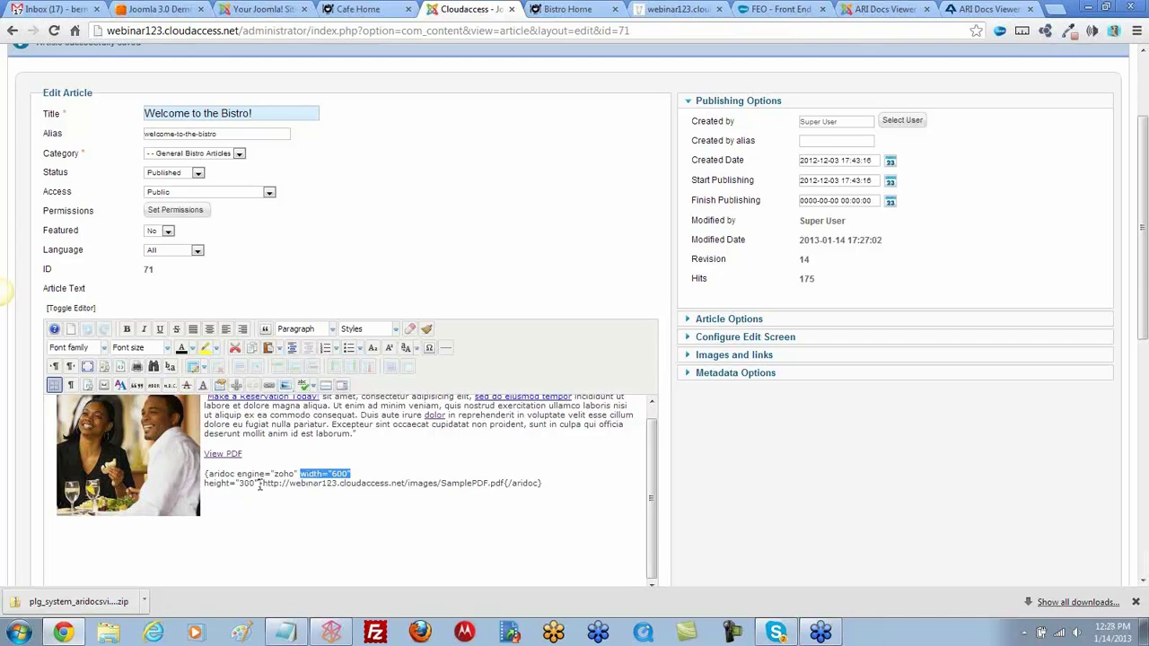
{"action": "key", "text": "Delete"}
{"action": "left_click_drag", "start_coordinate": [260, 483], "coordinate": [204, 483]}
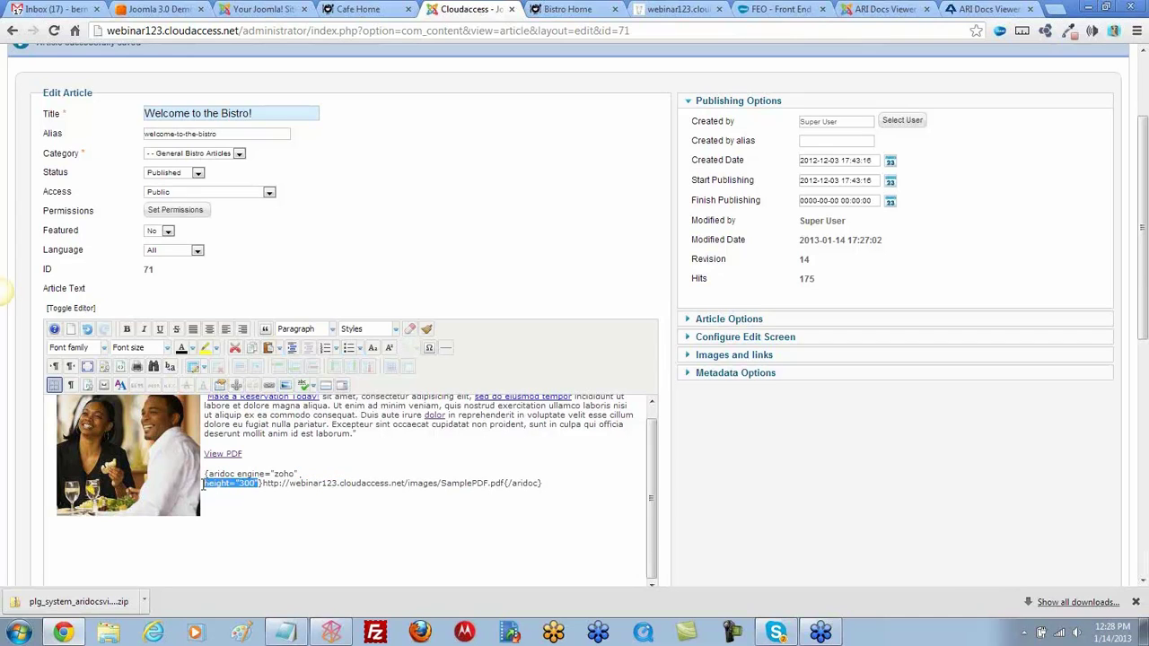
{"action": "key", "text": "Delete"}
{"action": "key", "text": "Delete"}
{"action": "key", "text": "Delete"}
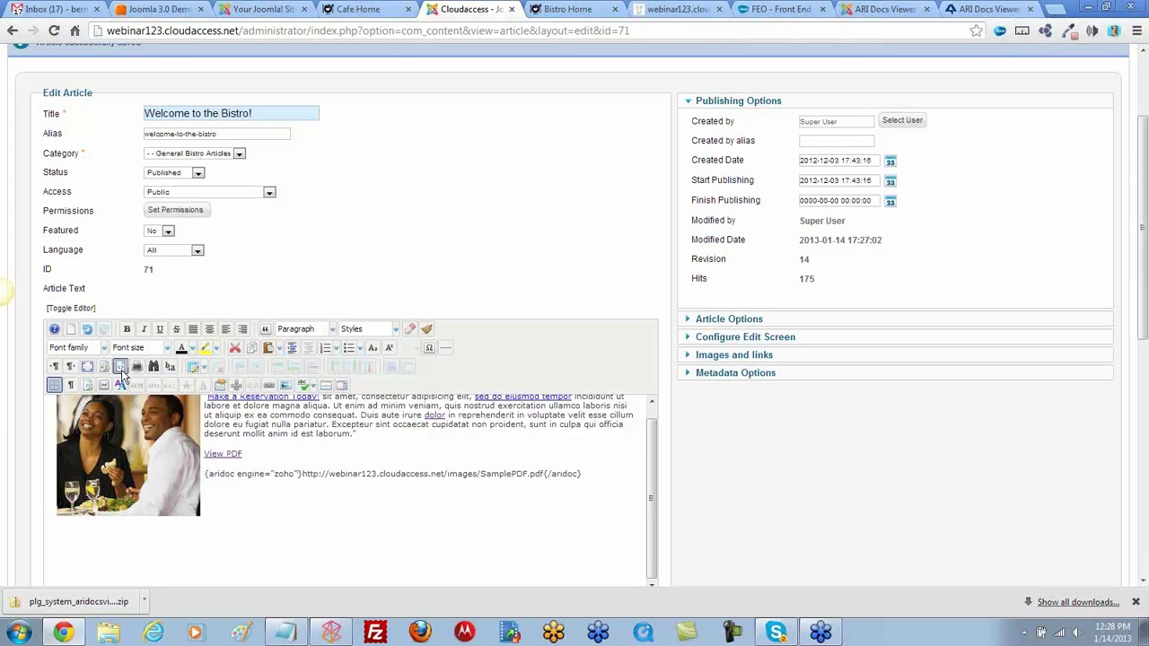
{"action": "scroll", "coordinate": [122, 369], "scroll_direction": "up", "scroll_amount": 3}
{"action": "left_click", "coordinate": [851, 141]}
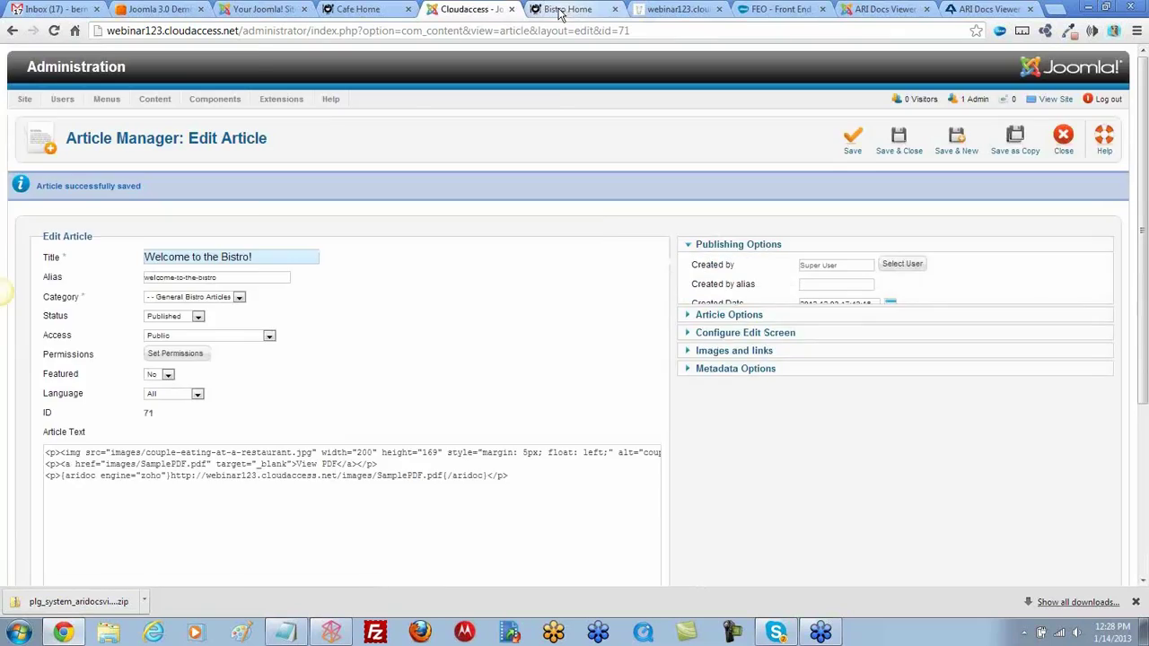
Reload the Bistro home page and examine how the Zoho viewer displays the PDF without the width and height attributes
{"action": "left_click", "coordinate": [564, 11]}
{"action": "left_click", "coordinate": [54, 32]}
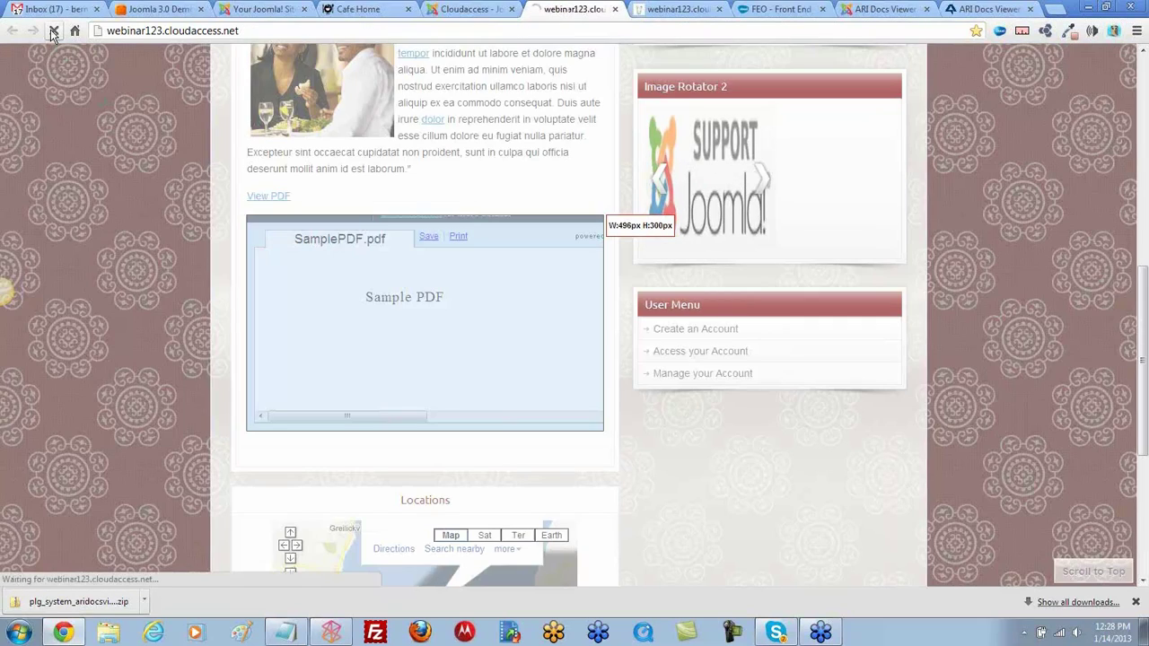
{"action": "scroll", "coordinate": [527, 519], "scroll_direction": "down", "scroll_amount": 5}
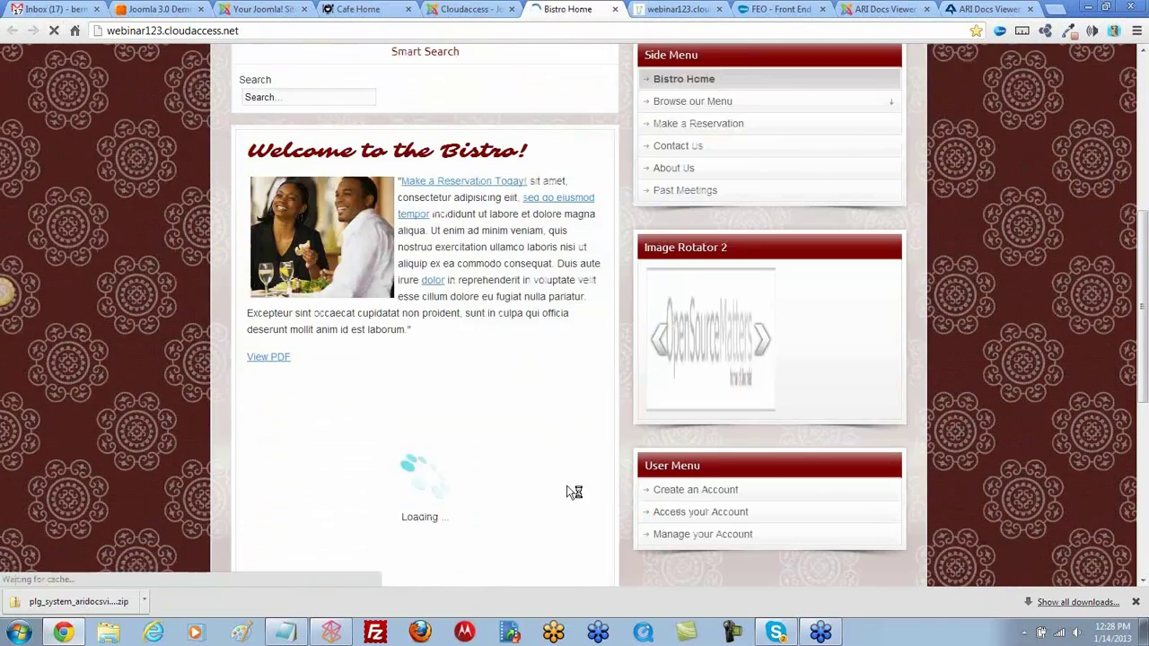
{"action": "scroll", "coordinate": [621, 486], "scroll_direction": "down", "scroll_amount": 1}
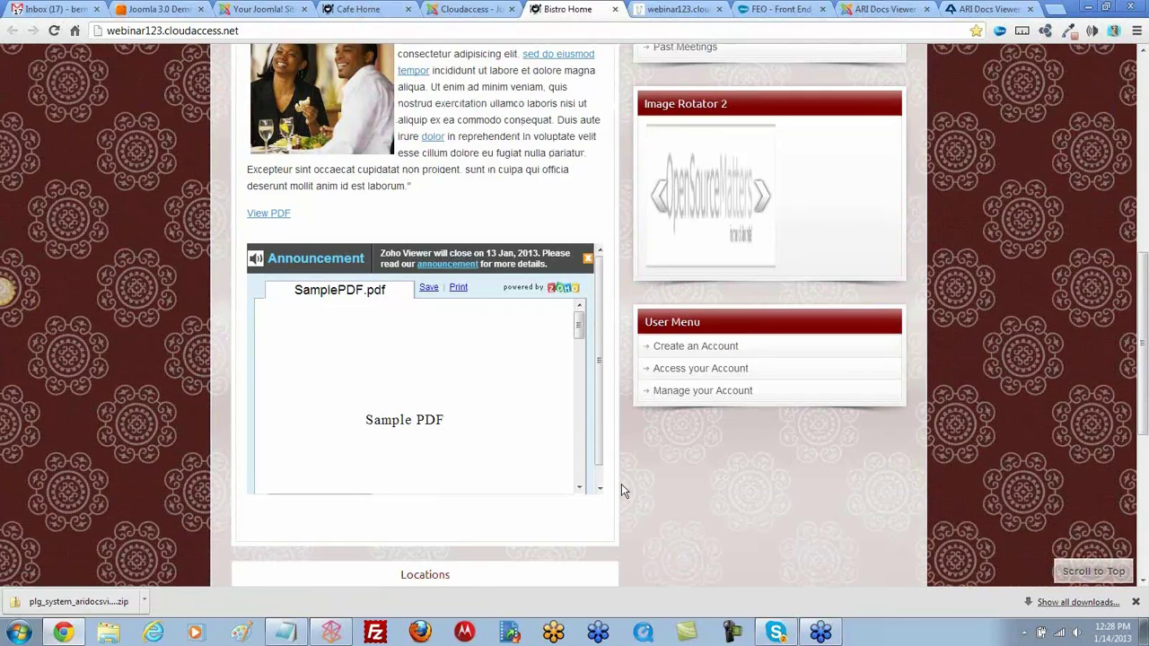
{"action": "scroll", "coordinate": [621, 486], "scroll_direction": "down", "scroll_amount": 1}
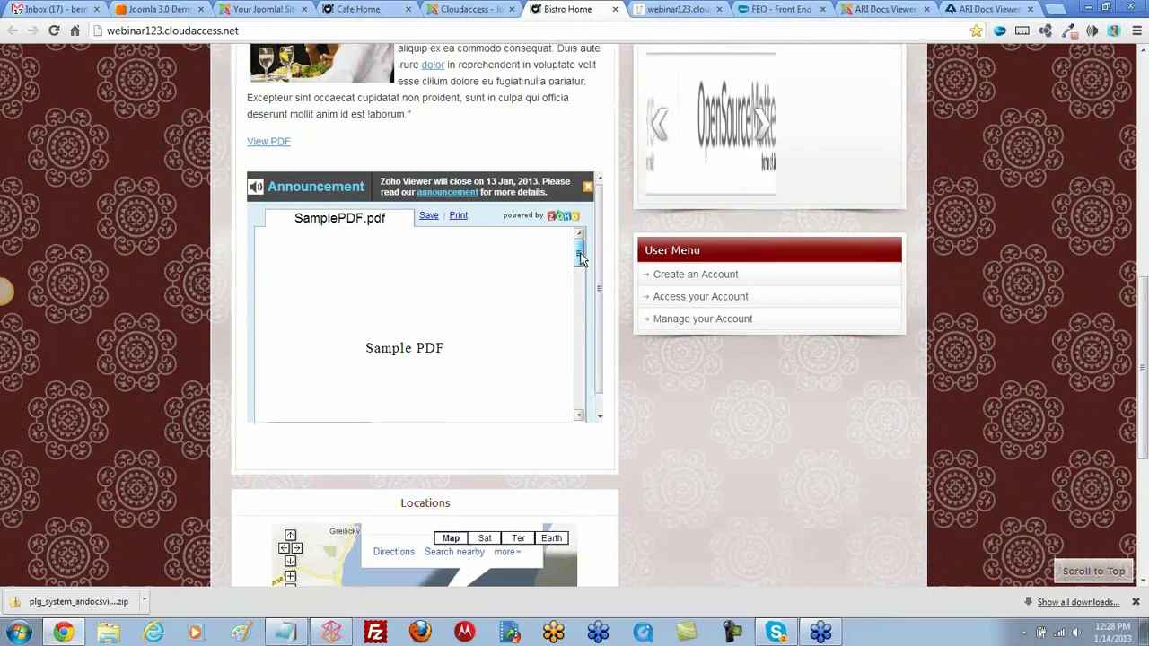
{"action": "mouse_move", "coordinate": [581, 259]}
{"action": "left_mouse_down"}
{"action": "mouse_move", "coordinate": [581, 334]}
{"action": "mouse_move", "coordinate": [581, 255]}
{"action": "left_mouse_up"}
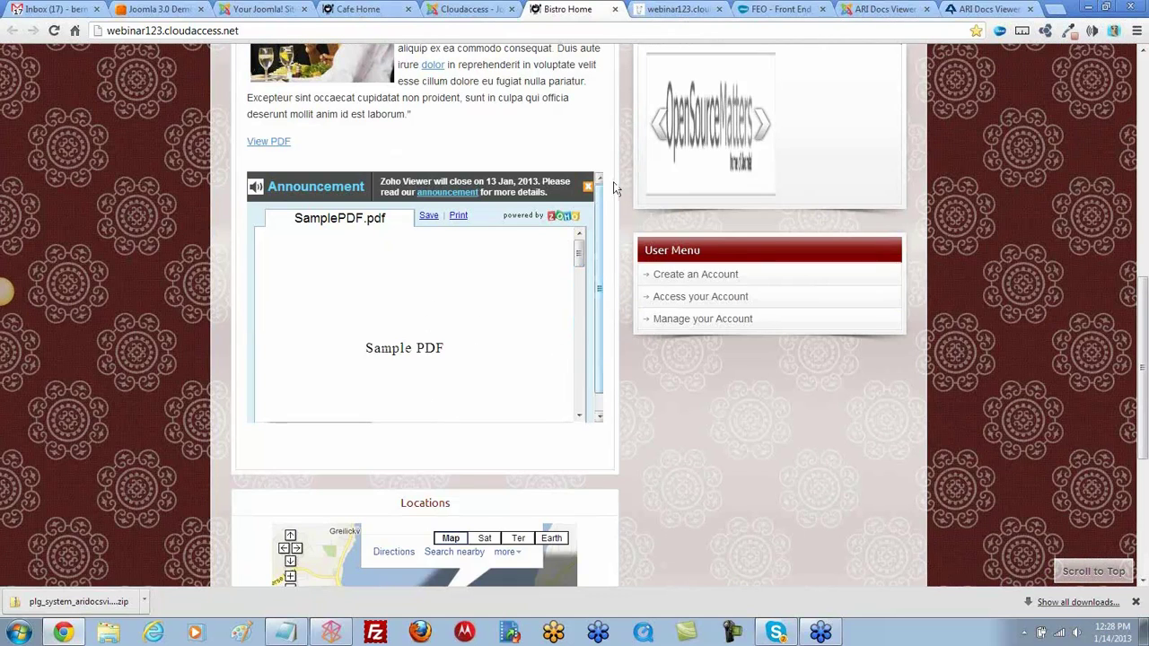
{"action": "mouse_move", "coordinate": [598, 246]}
{"action": "left_mouse_down"}
{"action": "mouse_move", "coordinate": [600, 340]}
{"action": "mouse_move", "coordinate": [598, 229]}
{"action": "left_mouse_up"}
{"action": "scroll", "coordinate": [518, 354], "scroll_direction": "up", "scroll_amount": 2}
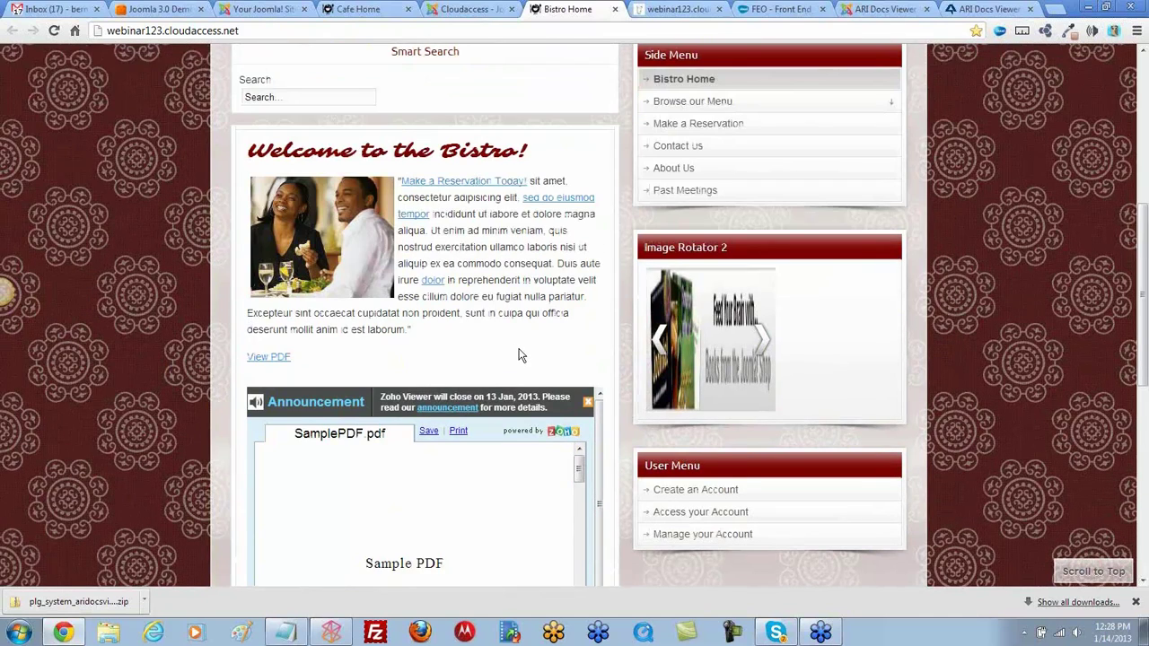
{"action": "scroll", "coordinate": [516, 354], "scroll_direction": "down", "scroll_amount": 1}
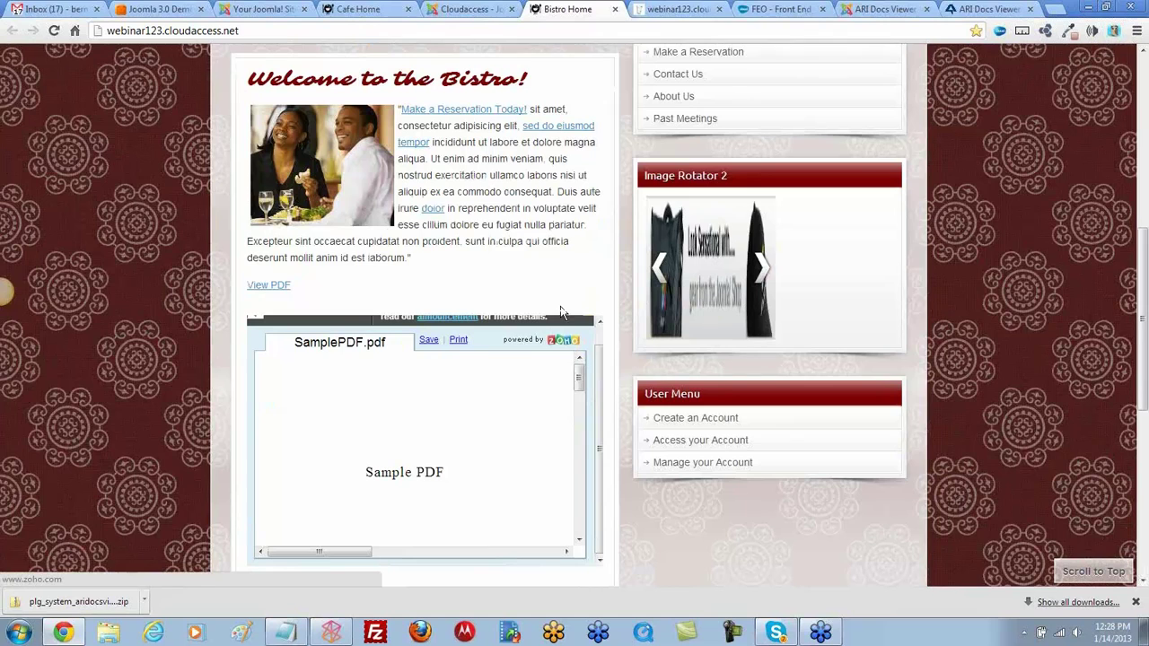
Change the engine value in the article's aridoc code to "google" and save the article
{"action": "left_click", "coordinate": [467, 9]}
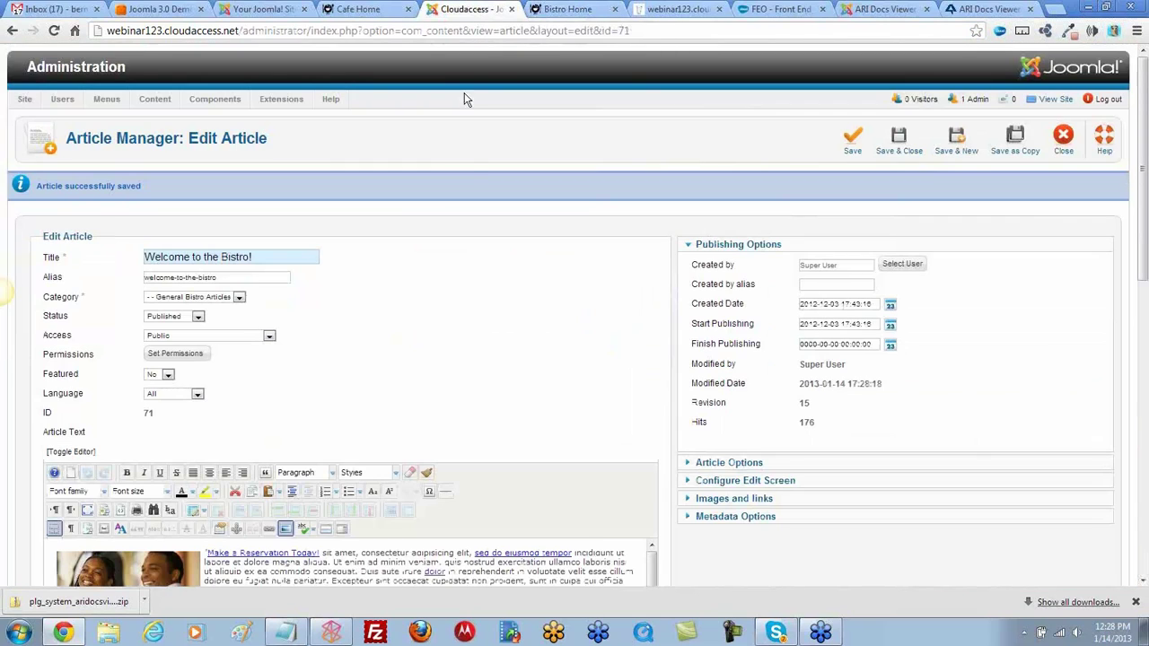
{"action": "scroll", "coordinate": [530, 388], "scroll_direction": "down", "scroll_amount": 2}
{"action": "scroll", "coordinate": [530, 388], "scroll_direction": "down", "scroll_amount": 2}
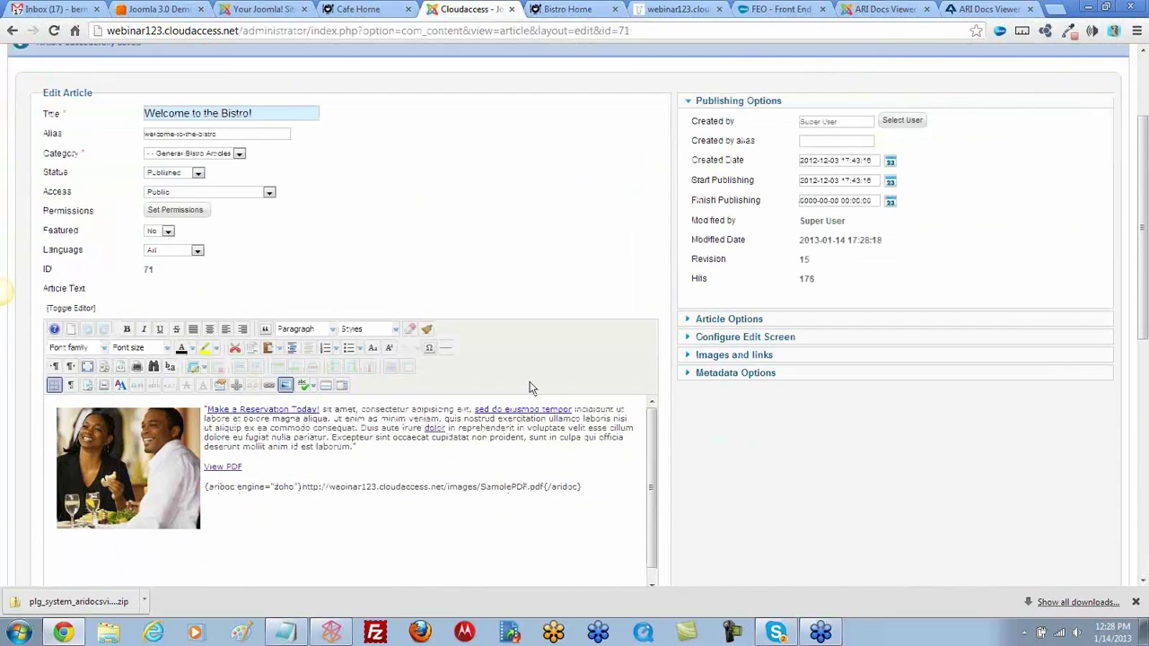
{"action": "scroll", "coordinate": [528, 386], "scroll_direction": "up", "scroll_amount": 4}
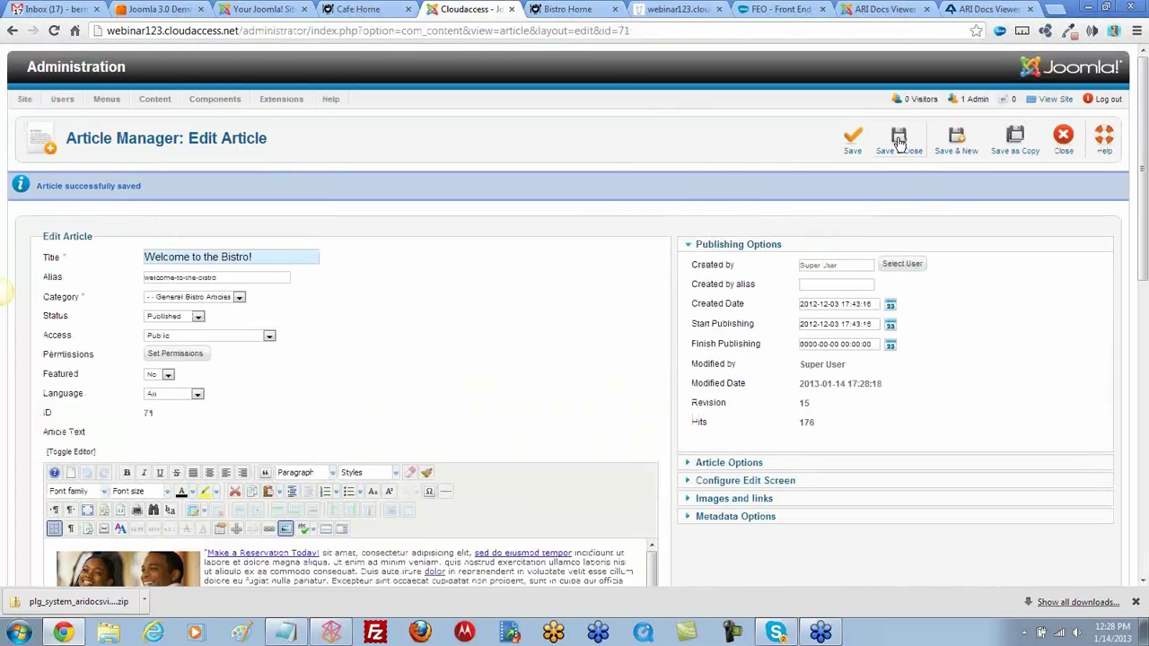
{"action": "scroll", "coordinate": [475, 379], "scroll_direction": "down", "scroll_amount": 4}
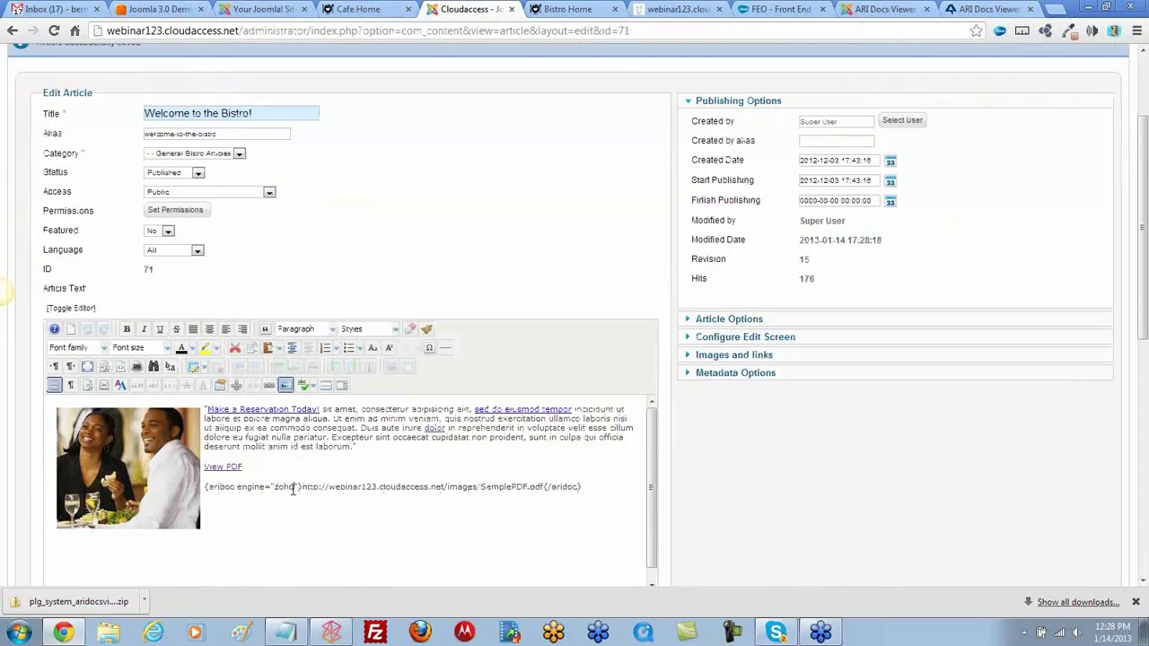
{"action": "left_click_drag", "start_coordinate": [274, 488], "coordinate": [298, 493]}
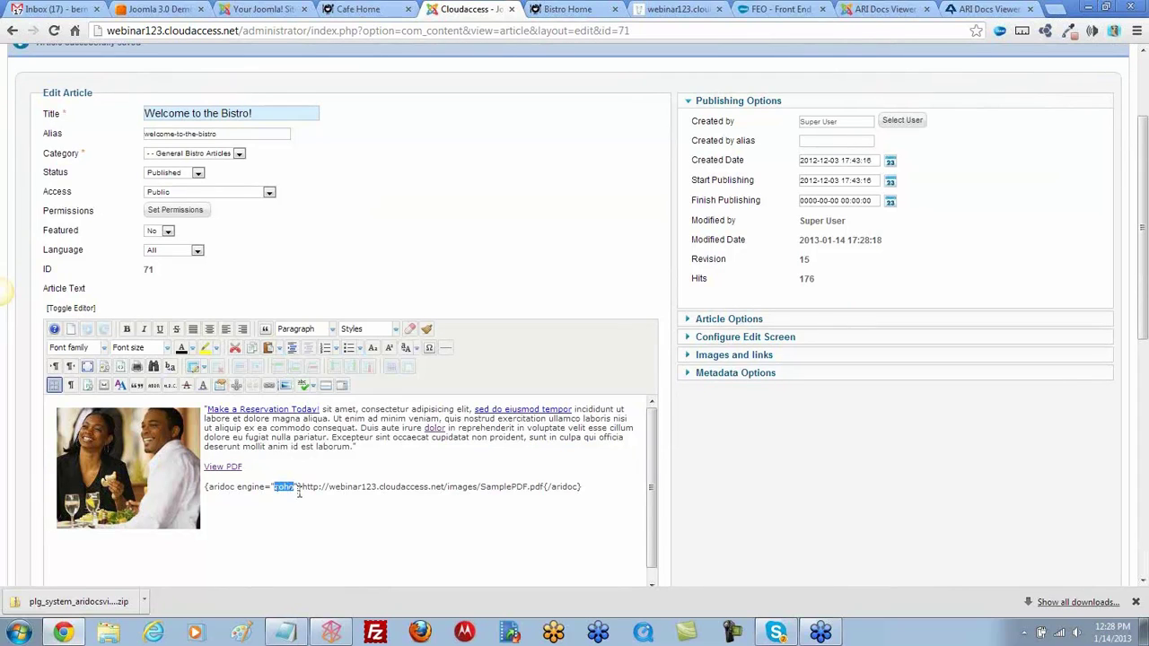
{"action": "type", "text": "google"}
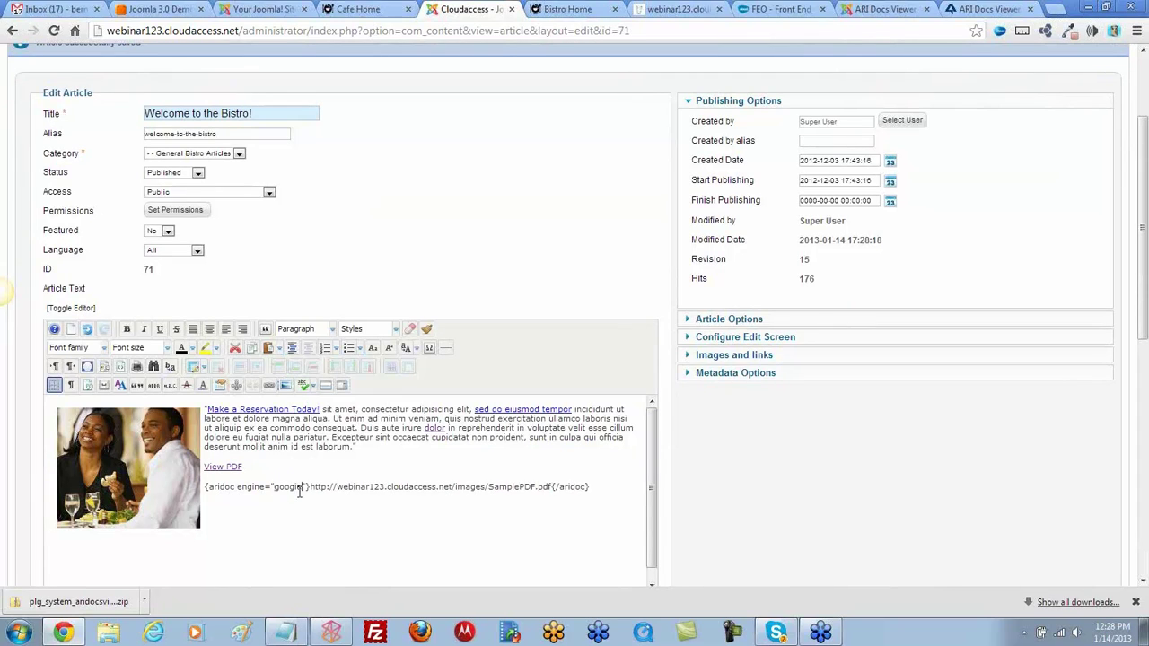
{"action": "scroll", "coordinate": [539, 281], "scroll_direction": "up", "scroll_amount": 4}
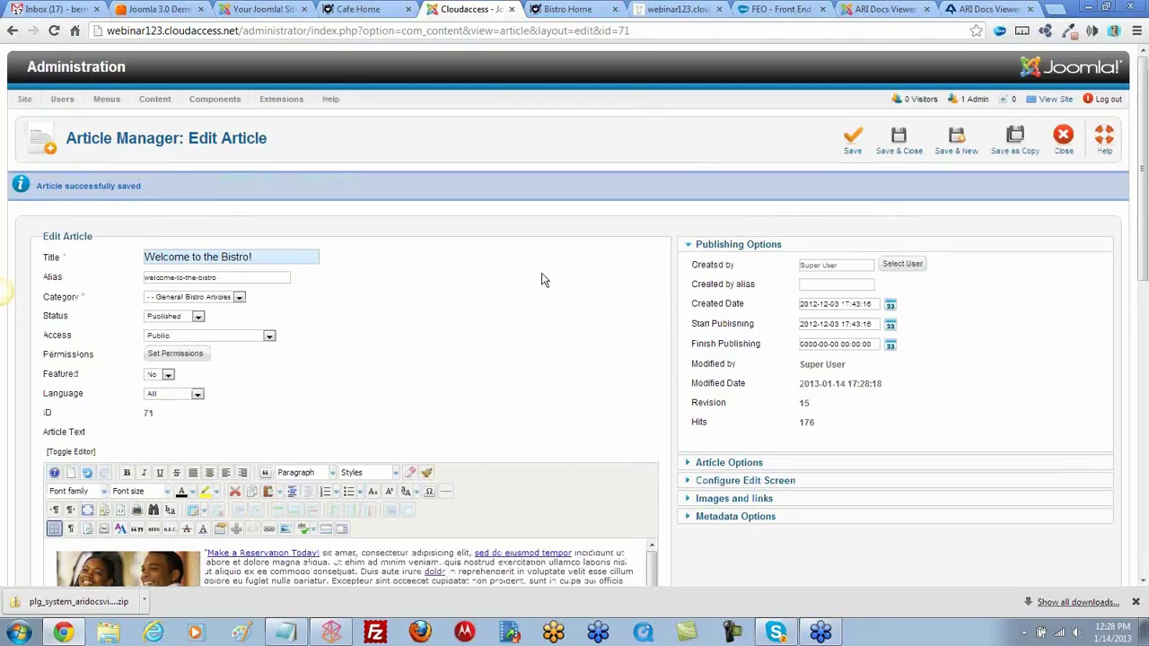
{"action": "left_click", "coordinate": [852, 141]}
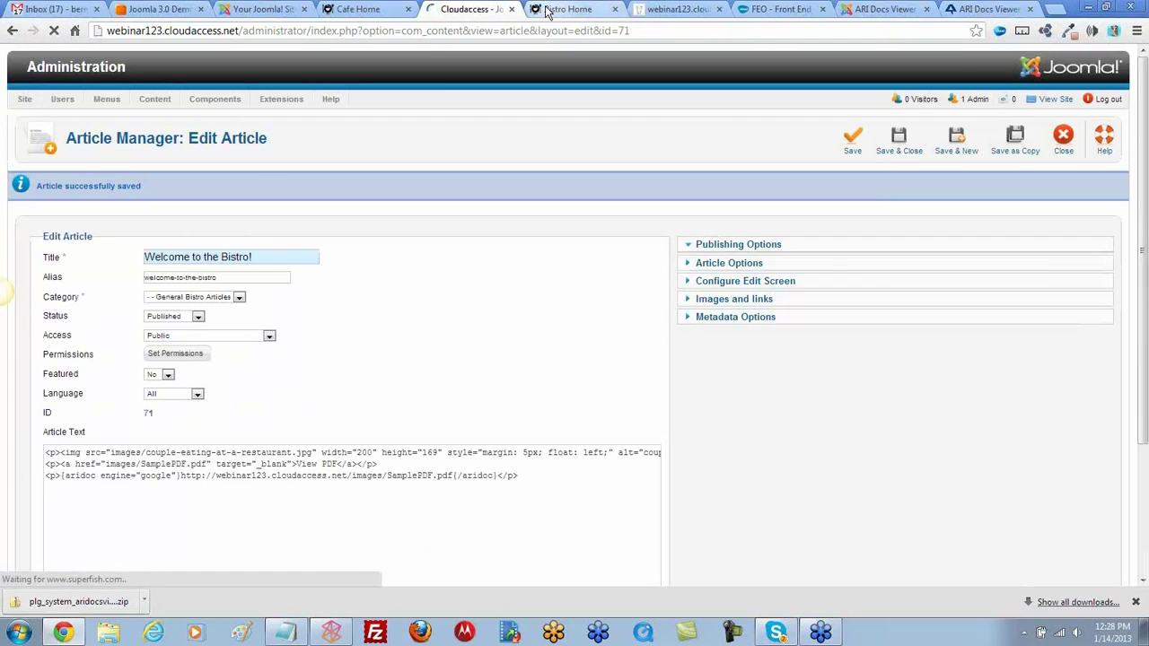
Reload the Bistro home page and examine the embedded PDF in the Google viewer, up to the start of its page
{"action": "left_click", "coordinate": [545, 10]}
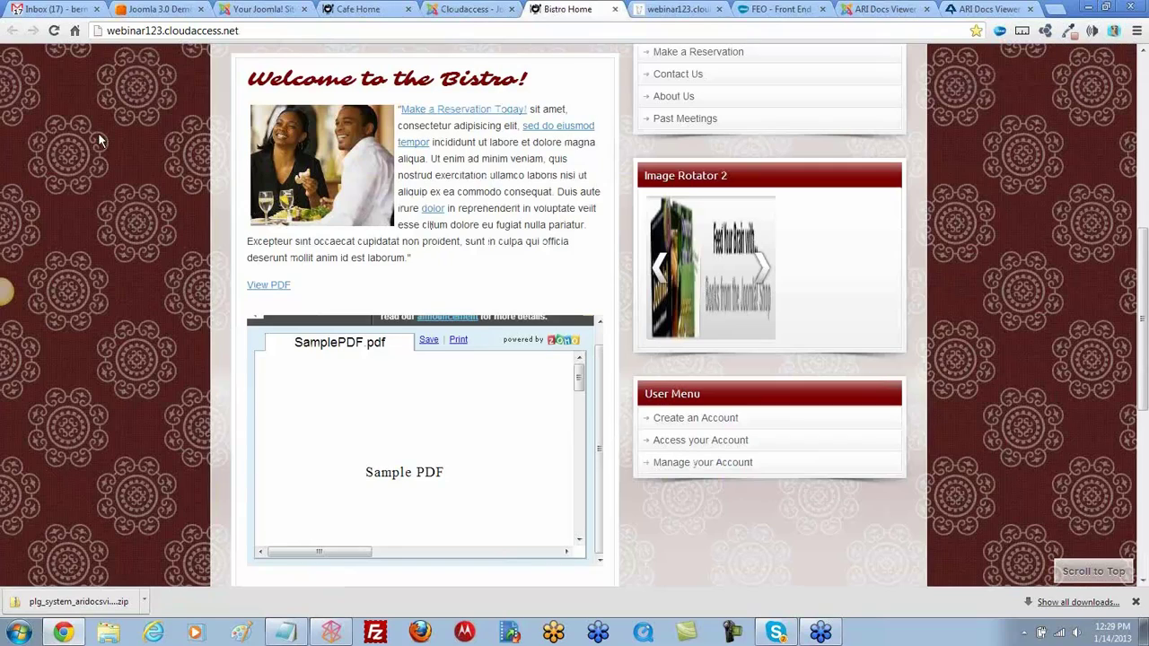
{"action": "left_click", "coordinate": [55, 31]}
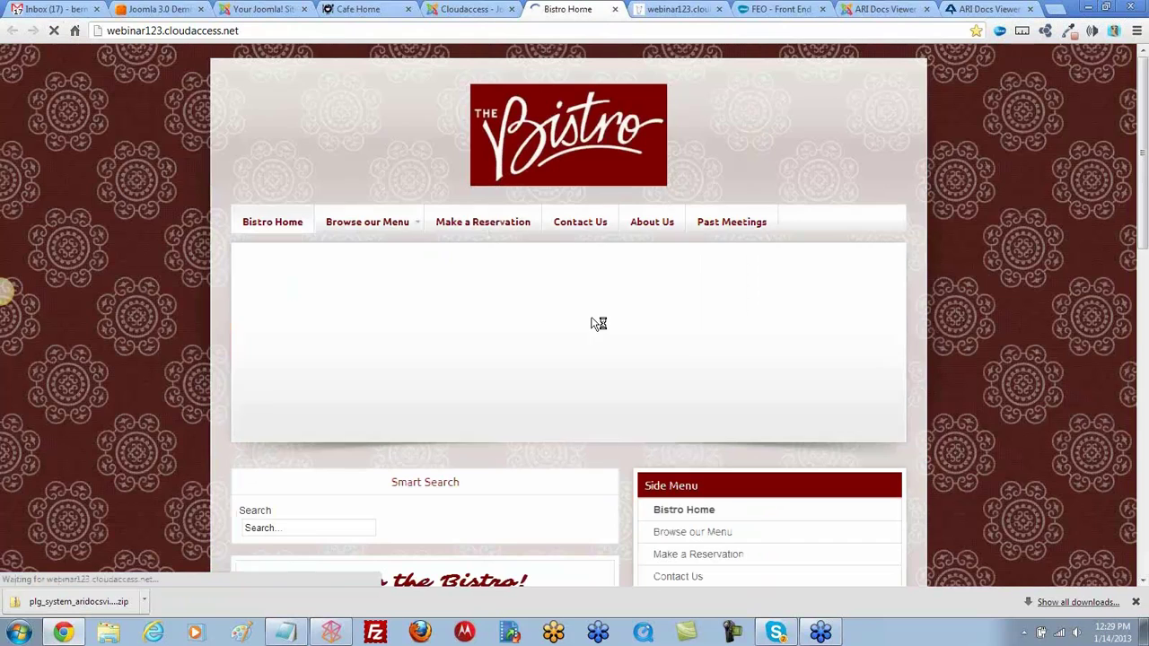
{"action": "scroll", "coordinate": [592, 444], "scroll_direction": "down", "scroll_amount": 5}
{"action": "scroll", "coordinate": [605, 416], "scroll_direction": "down", "scroll_amount": 1}
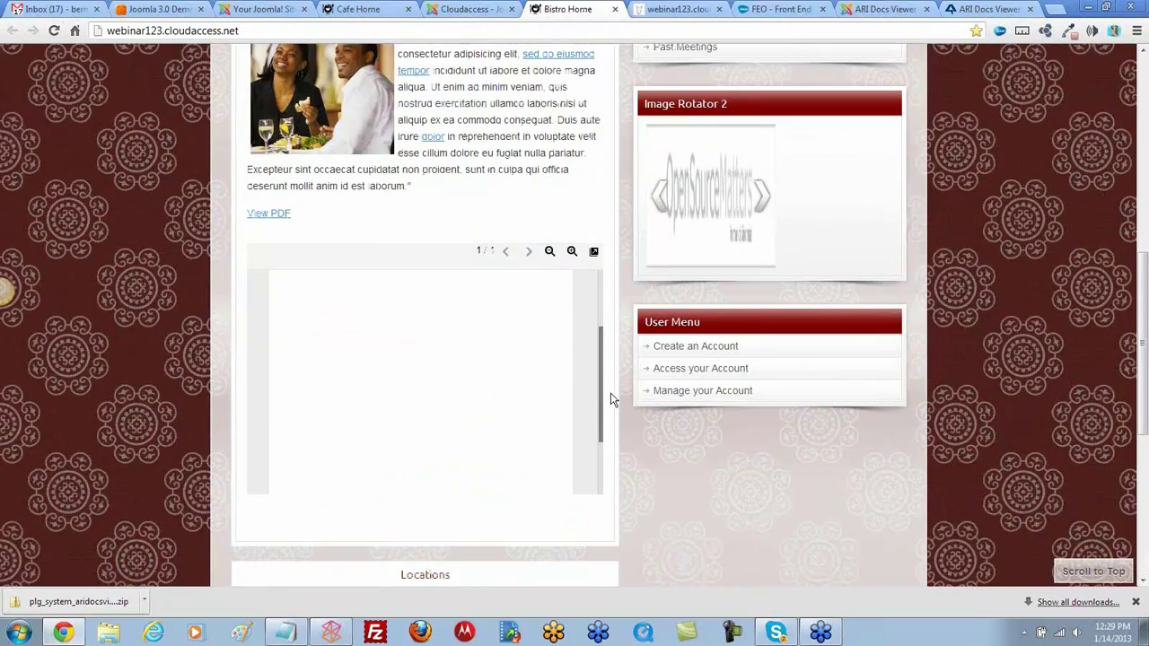
{"action": "scroll", "coordinate": [611, 397], "scroll_direction": "down", "scroll_amount": 1}
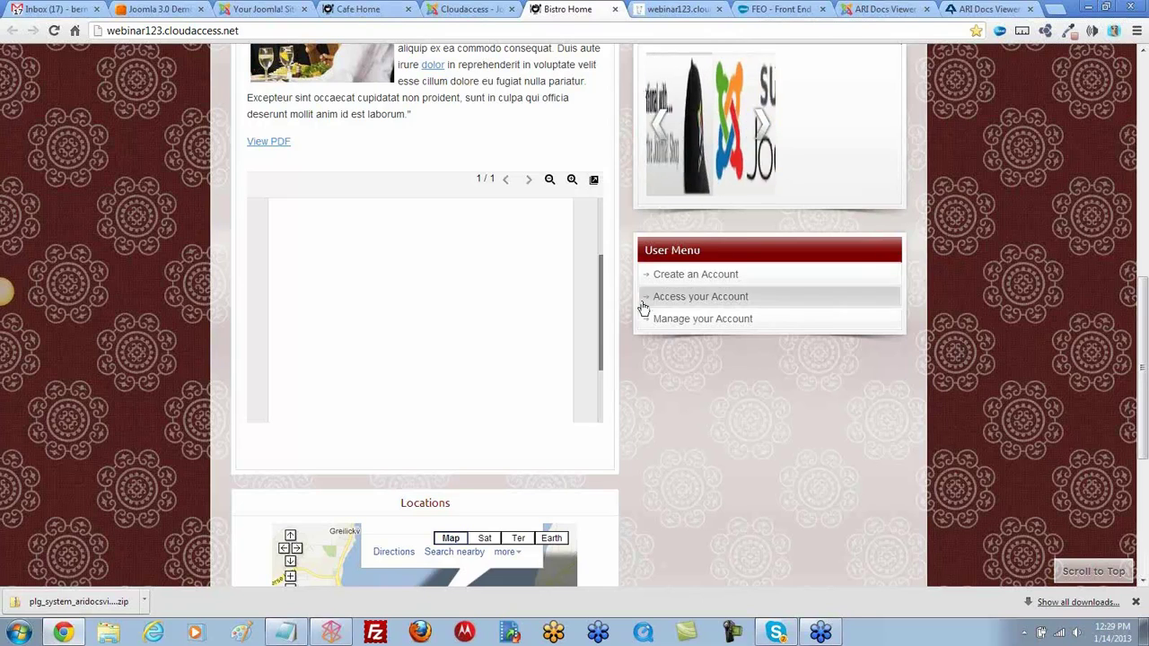
{"action": "left_click_drag", "start_coordinate": [602, 322], "coordinate": [595, 208]}
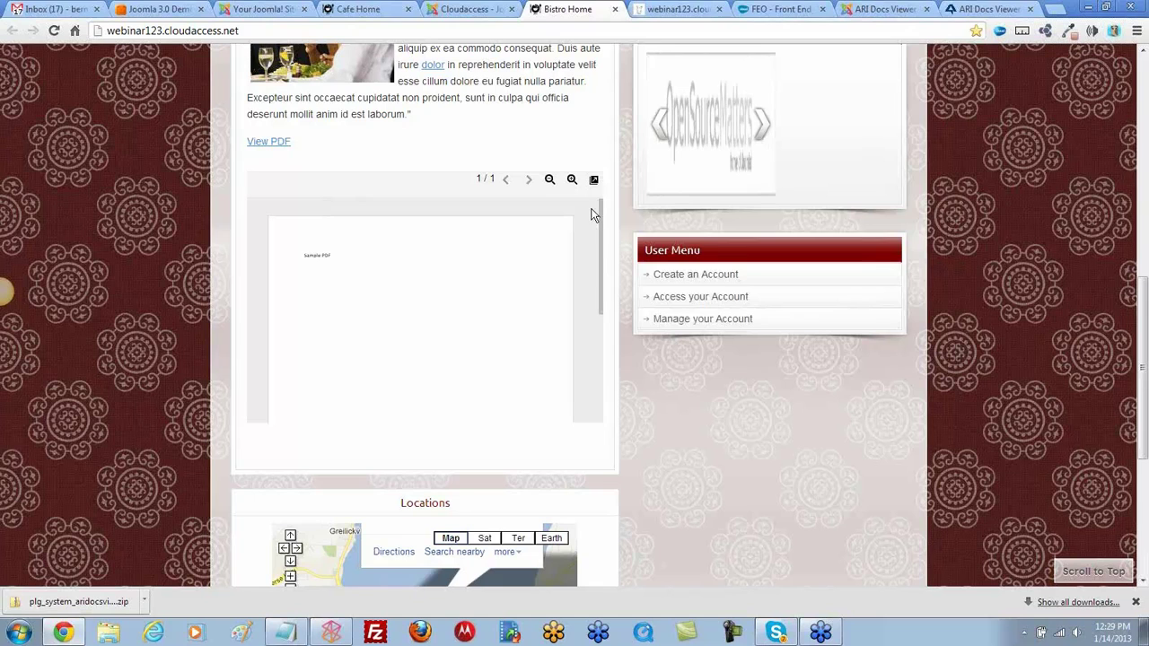
{"action": "scroll", "coordinate": [472, 262], "scroll_direction": "up", "scroll_amount": 3}
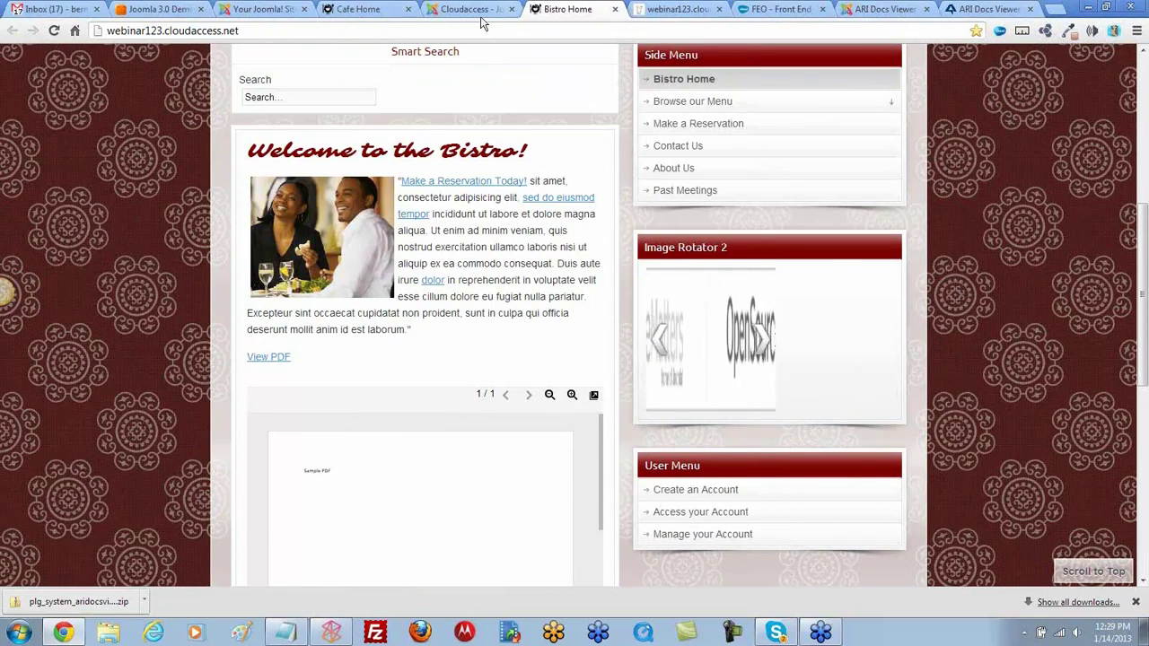
Remove the engine attribute from the article's aridoc code, leaving a plain {aridoc} tag around the PDF address, and save the article
{"action": "left_click", "coordinate": [467, 11]}
{"action": "scroll", "coordinate": [436, 360], "scroll_direction": "down", "scroll_amount": 2}
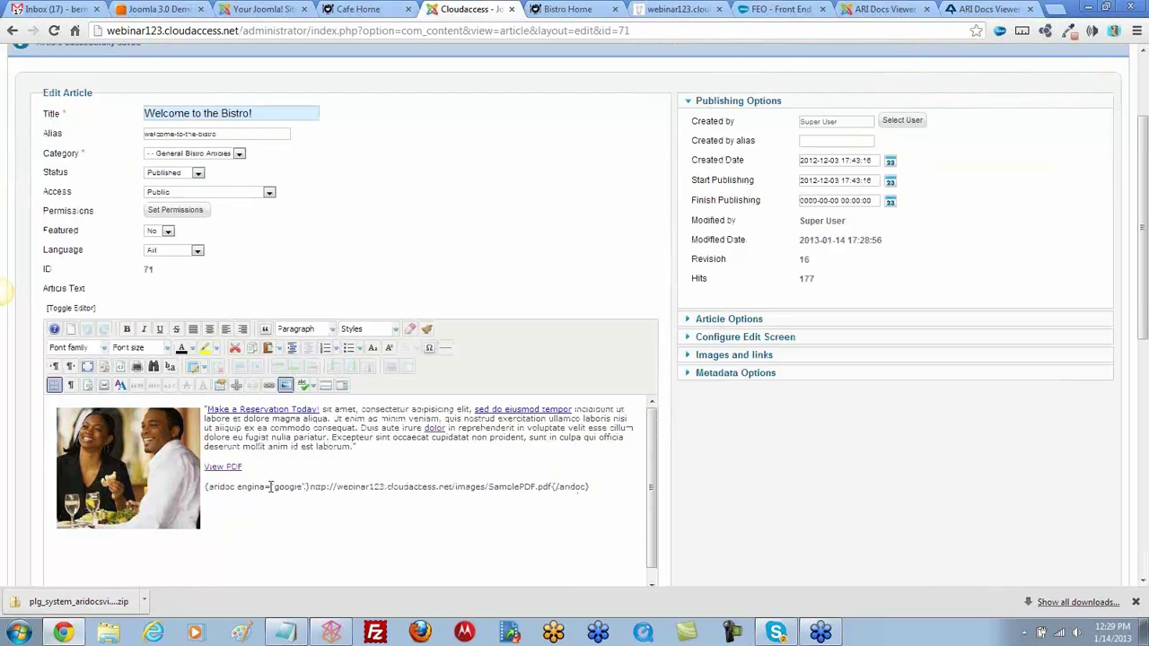
{"action": "left_click", "coordinate": [304, 487]}
{"action": "left_click_drag", "start_coordinate": [305, 487], "coordinate": [237, 488]}
{"action": "key", "text": "Delete"}
{"action": "key", "text": "BackSpace"}
{"action": "scroll", "coordinate": [440, 567], "scroll_direction": "up", "scroll_amount": 3}
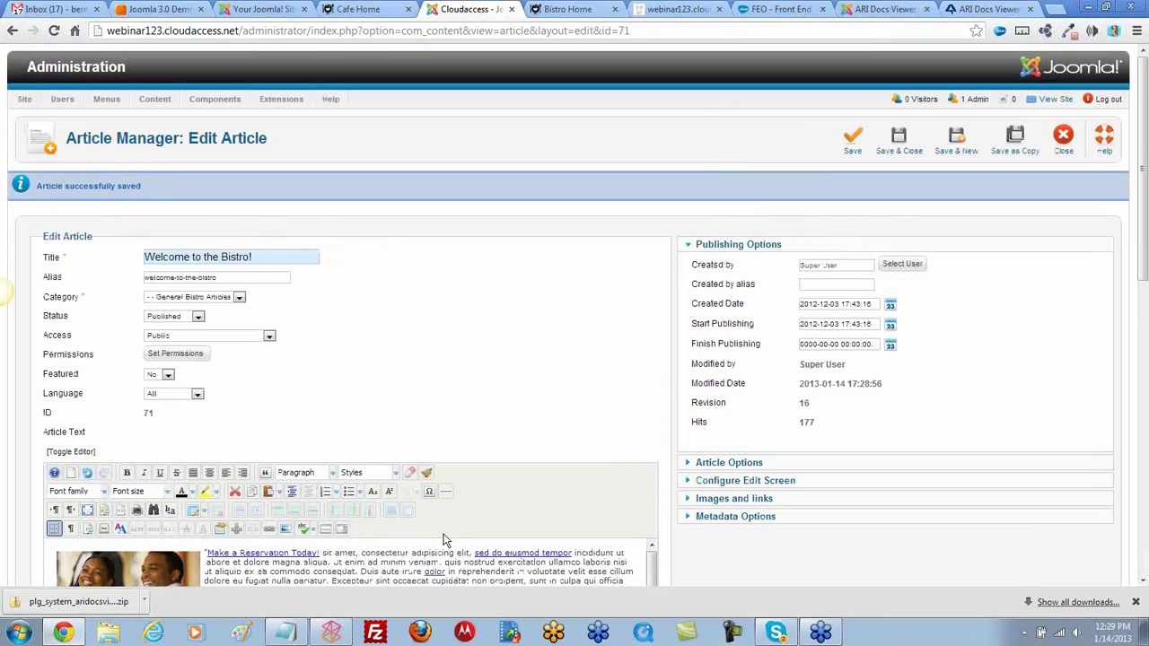
{"action": "left_click", "coordinate": [853, 145]}
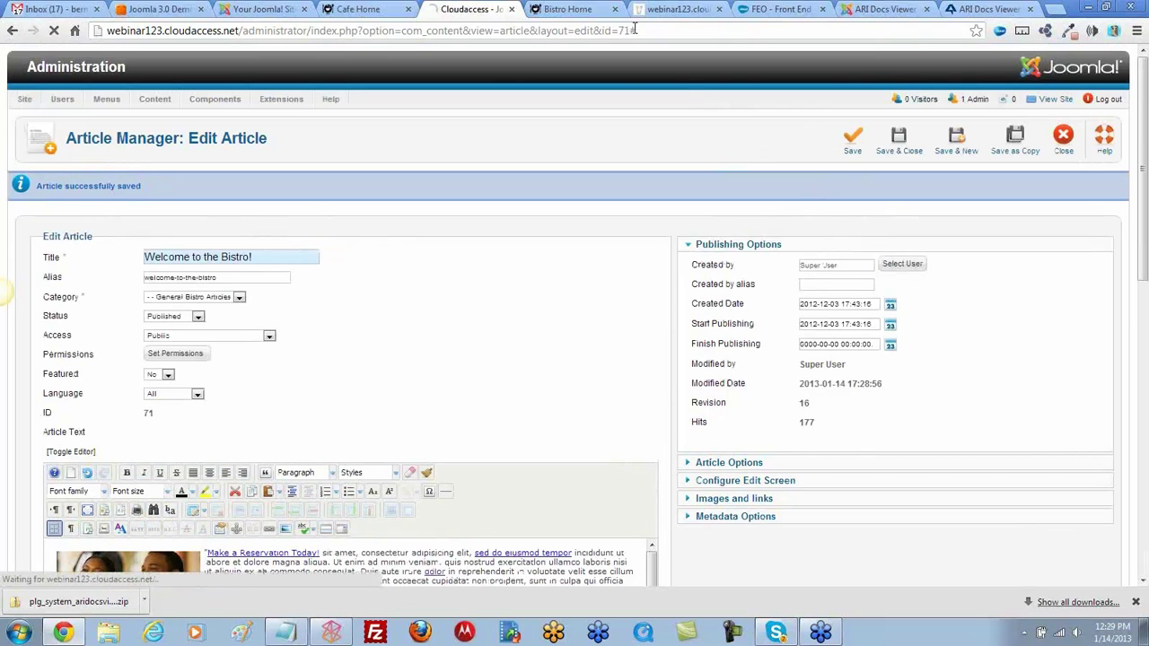
Reload the Bistro home page and allow Adobe Reader to run once to view the embedded PDF in the default viewer
{"action": "left_click", "coordinate": [562, 12]}
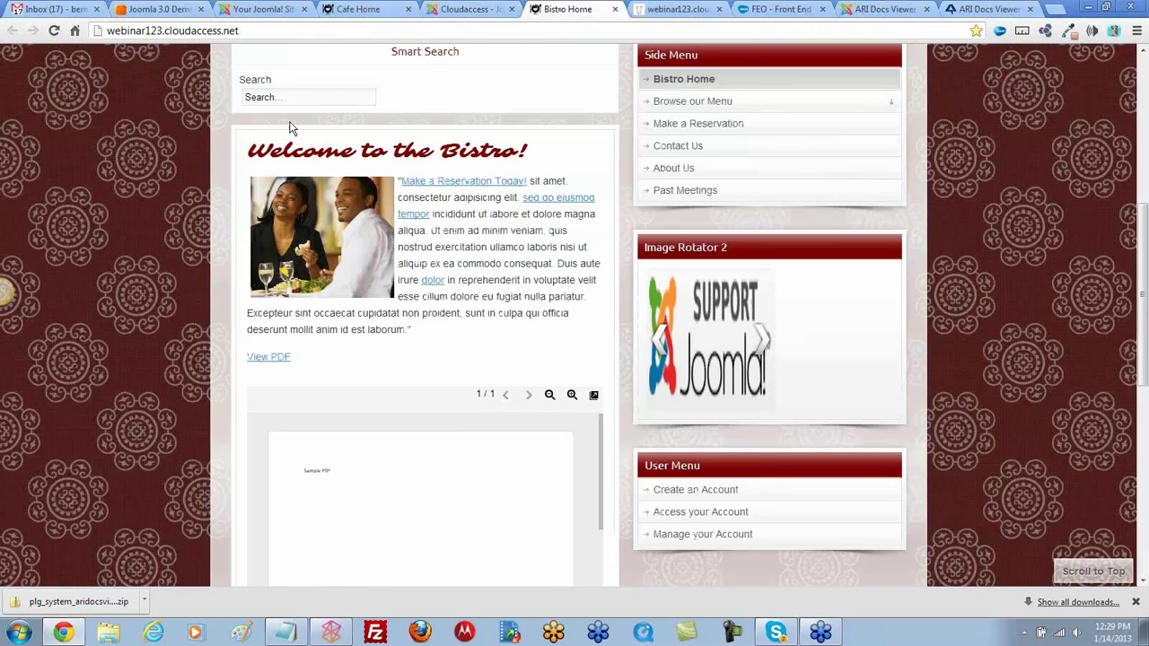
{"action": "left_click", "coordinate": [54, 31]}
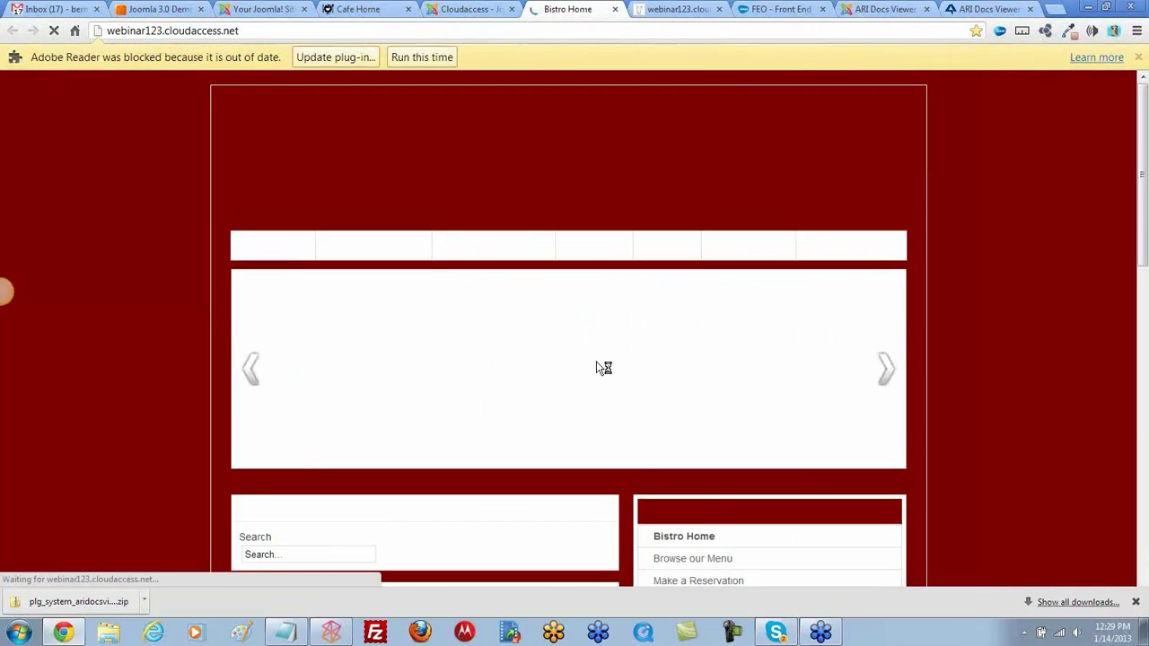
{"action": "scroll", "coordinate": [579, 456], "scroll_direction": "down", "scroll_amount": 4}
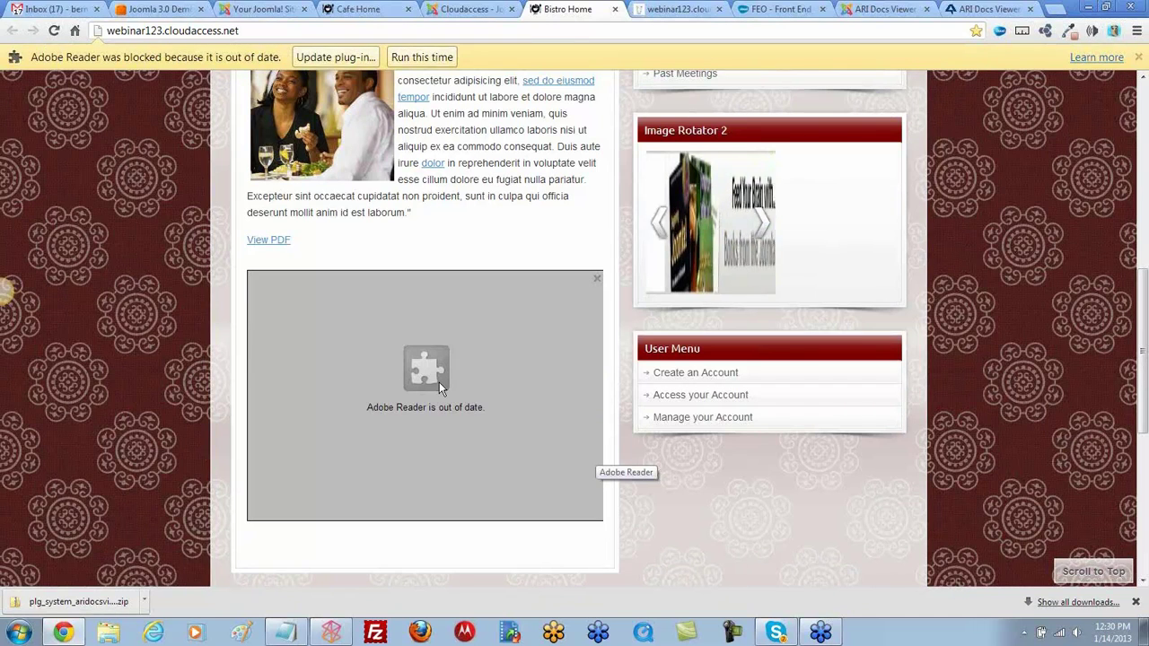
{"action": "left_click", "coordinate": [421, 57]}
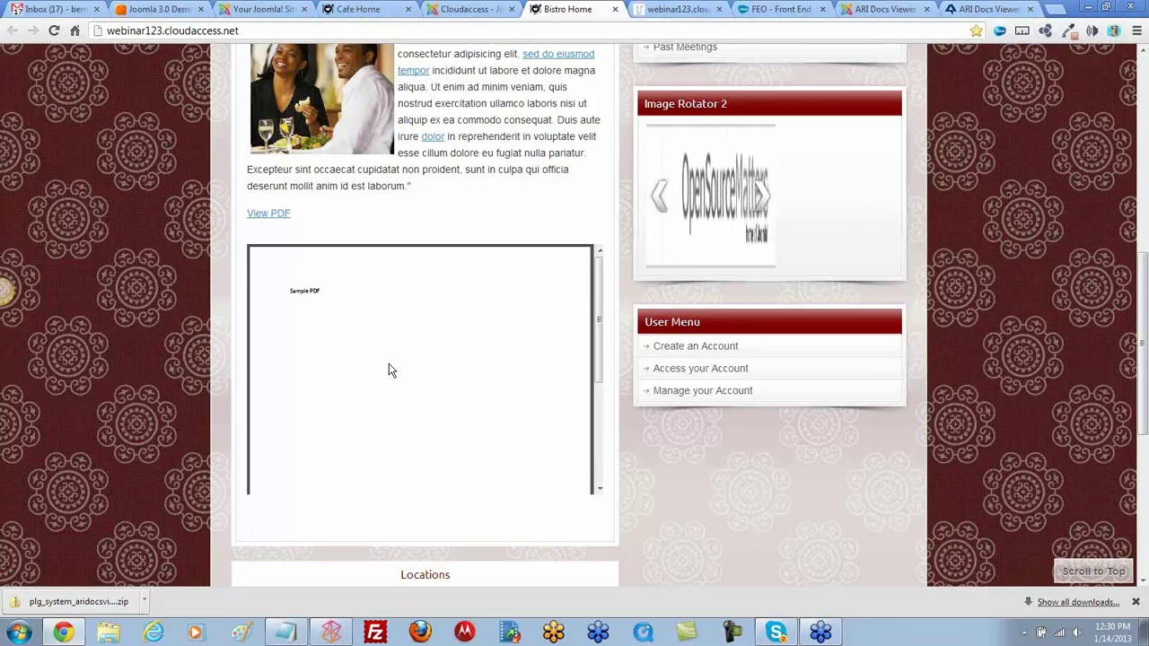
Save and close the Welcome to the Bistro! article and go to the Plug-in Manager
{"action": "left_click", "coordinate": [464, 10]}
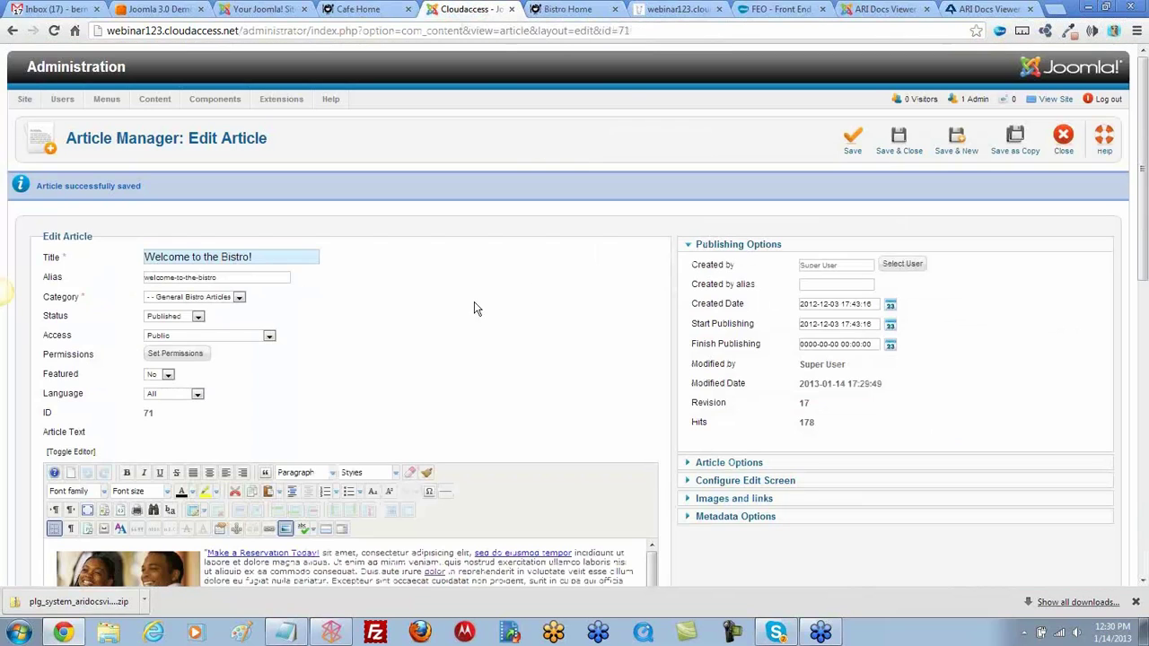
{"action": "left_click", "coordinate": [898, 139]}
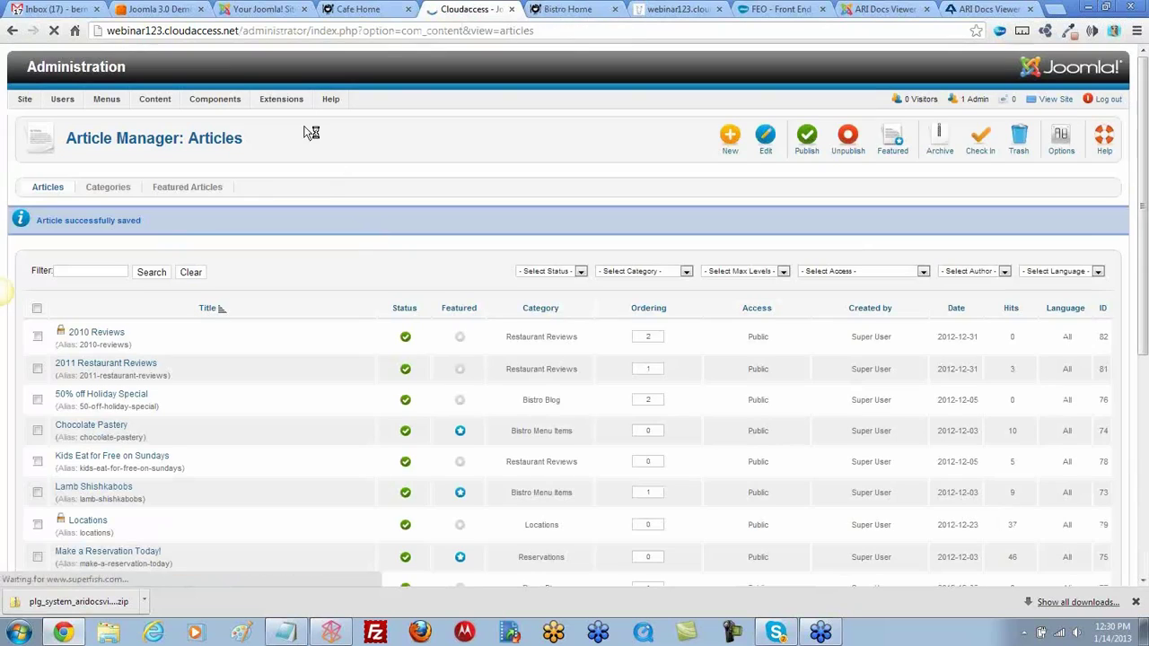
{"action": "mouse_move", "coordinate": [292, 100]}
{"action": "left_click", "coordinate": [309, 152]}
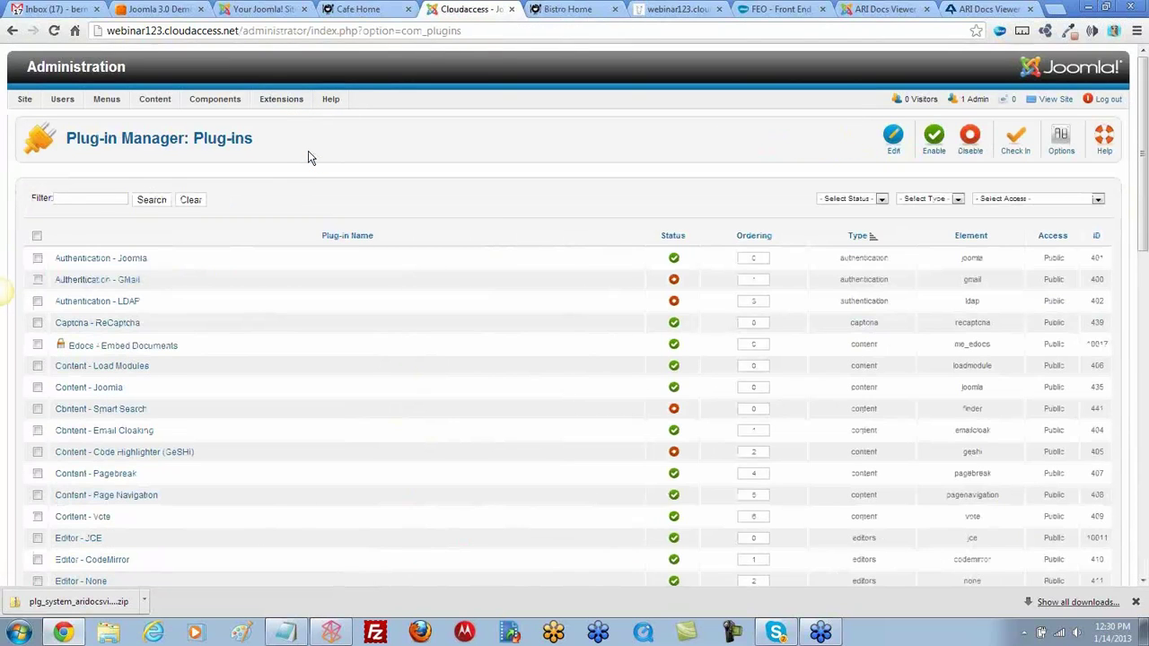
Open the System - ARI Docs Viewer plug-in and review its available document viewer engines, keeping IFrame selected
{"action": "scroll", "coordinate": [273, 316], "scroll_direction": "down", "scroll_amount": 3}
{"action": "scroll", "coordinate": [272, 323], "scroll_direction": "down", "scroll_amount": 9}
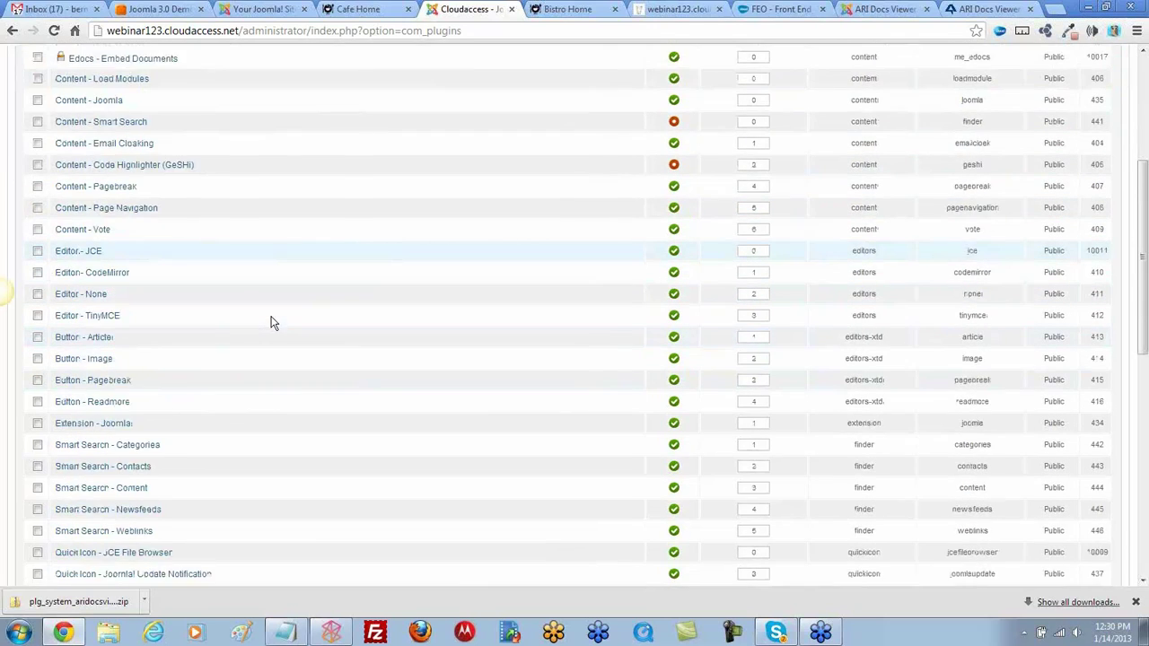
{"action": "scroll", "coordinate": [270, 321], "scroll_direction": "down", "scroll_amount": 2}
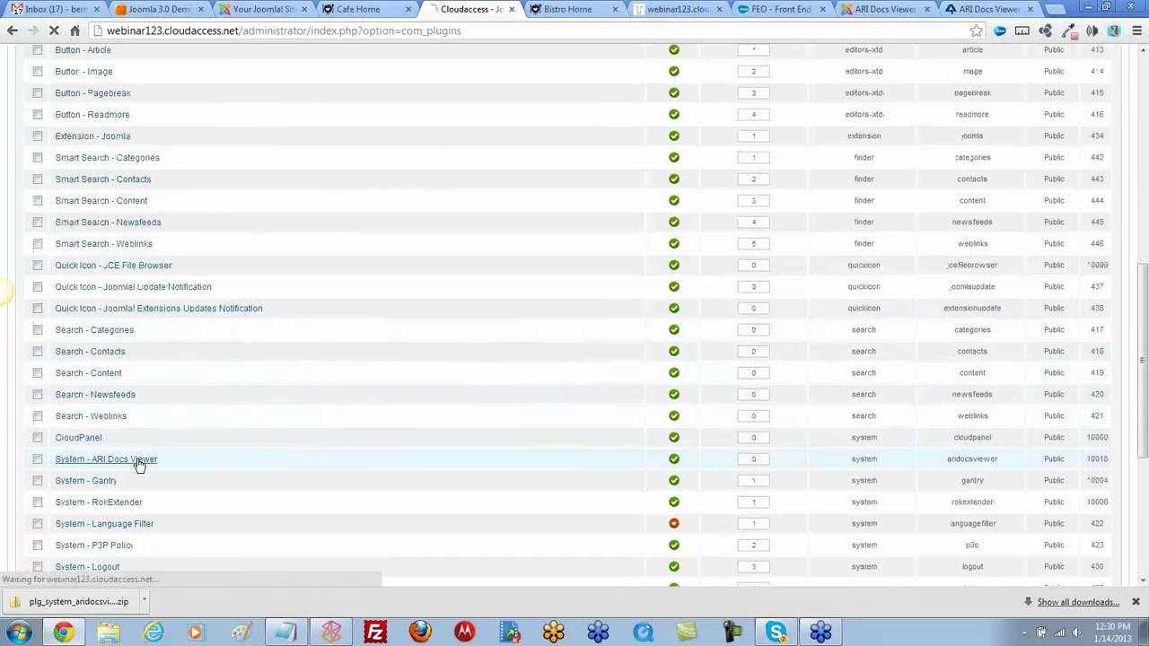
{"action": "left_click", "coordinate": [137, 461]}
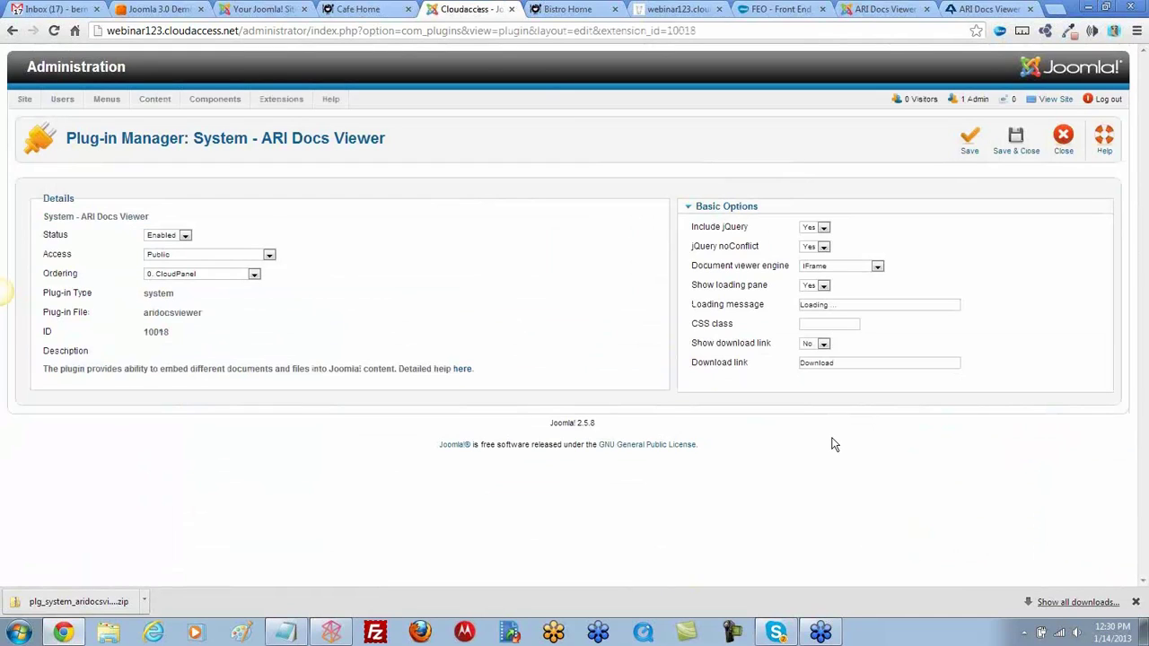
{"action": "left_click", "coordinate": [877, 267]}
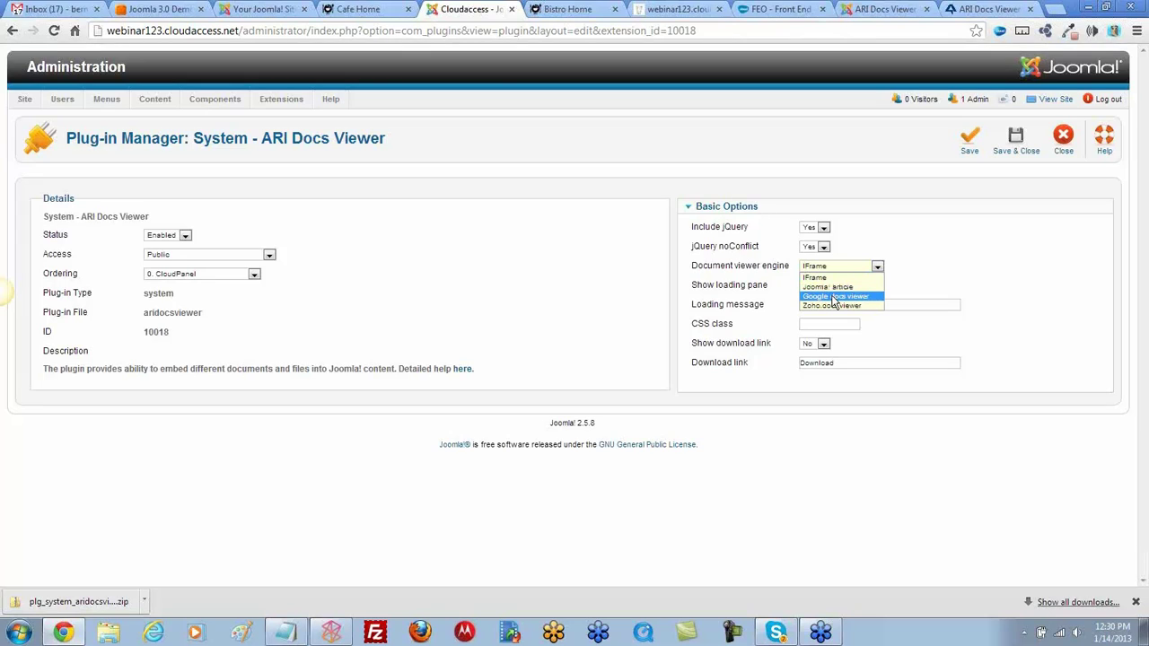
{"action": "left_click", "coordinate": [894, 233]}
{"action": "left_click", "coordinate": [880, 232]}
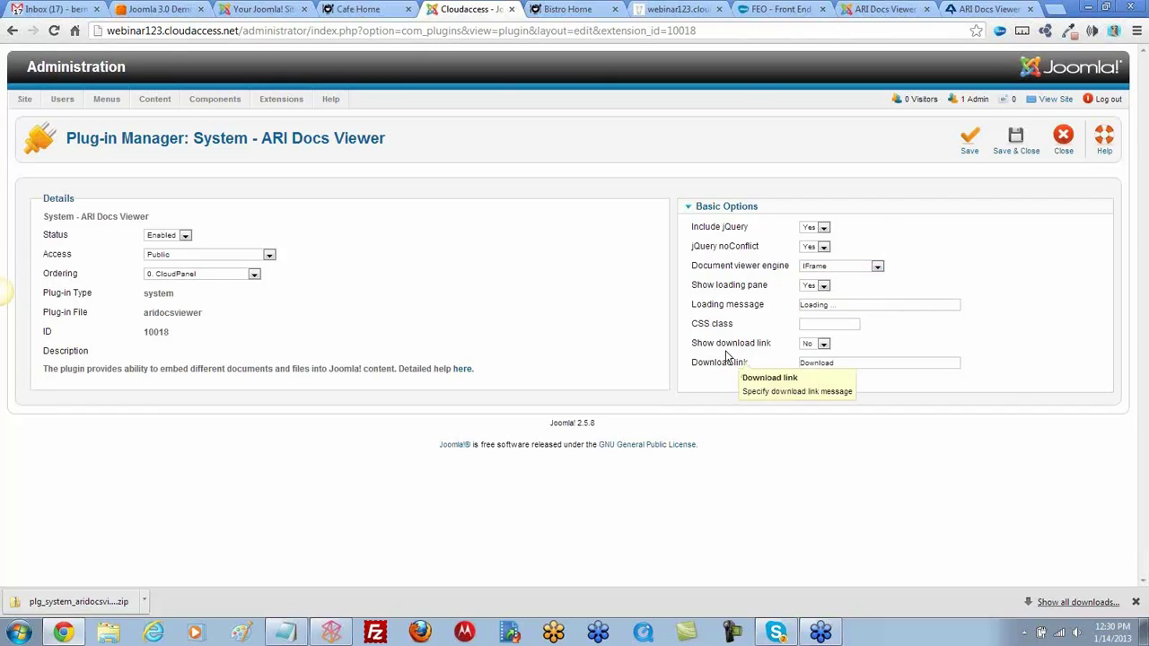
Set the plug-in's Show download link option to Yes and save the plug-in settings
{"action": "left_click", "coordinate": [822, 344]}
{"action": "left_click", "coordinate": [812, 365]}
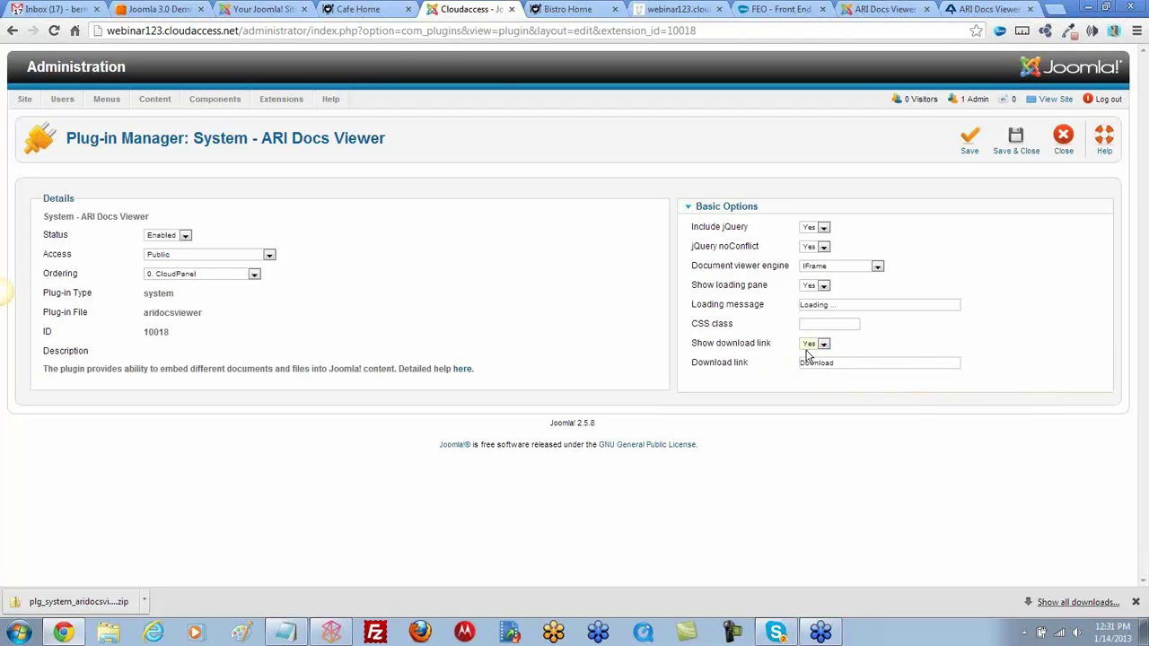
{"action": "left_click", "coordinate": [970, 144]}
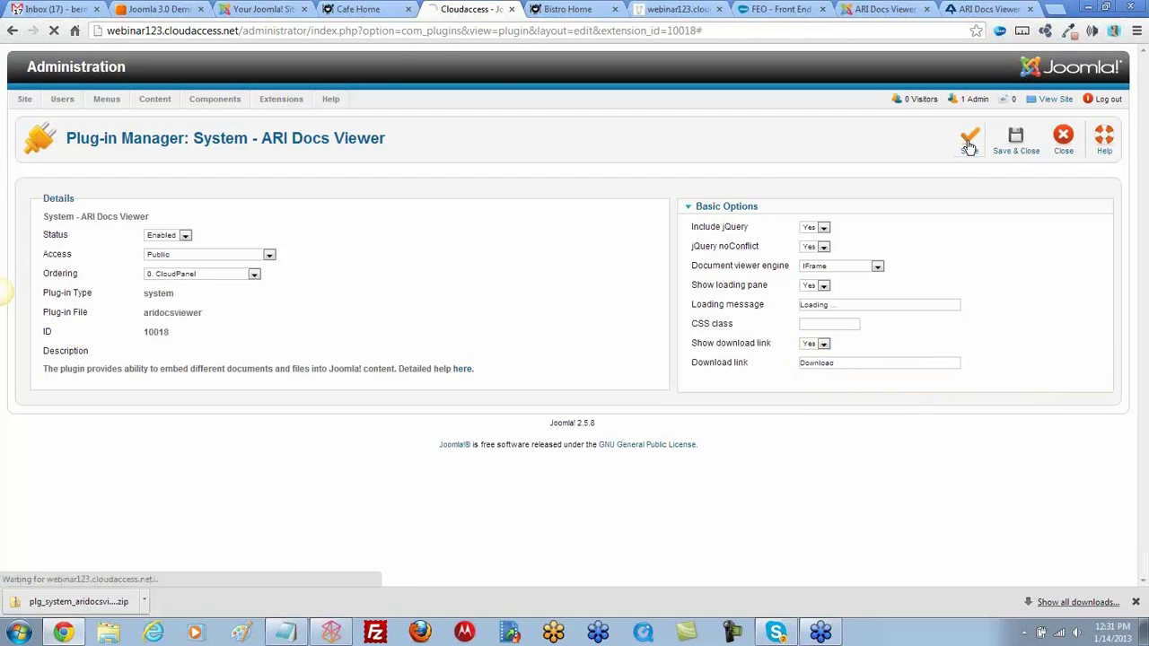
Reload the Bistro home page, allow Adobe Reader to run once, and examine the area around the embedded PDF for a download link
{"action": "left_click", "coordinate": [369, 9]}
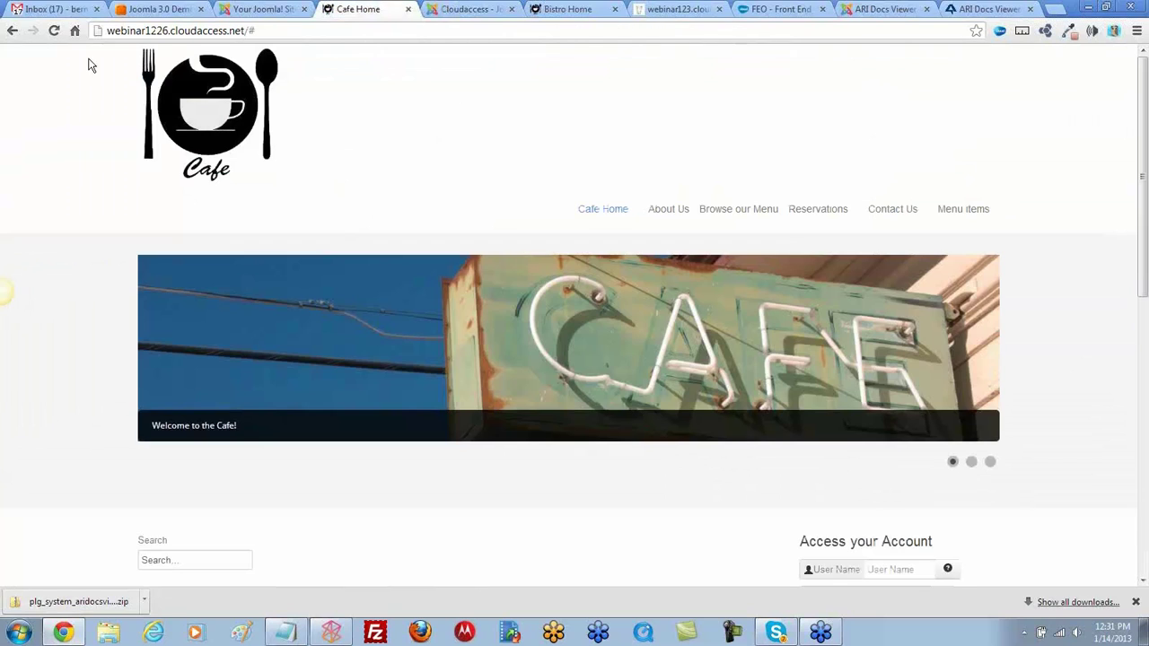
{"action": "left_click", "coordinate": [557, 11]}
{"action": "left_click", "coordinate": [53, 30]}
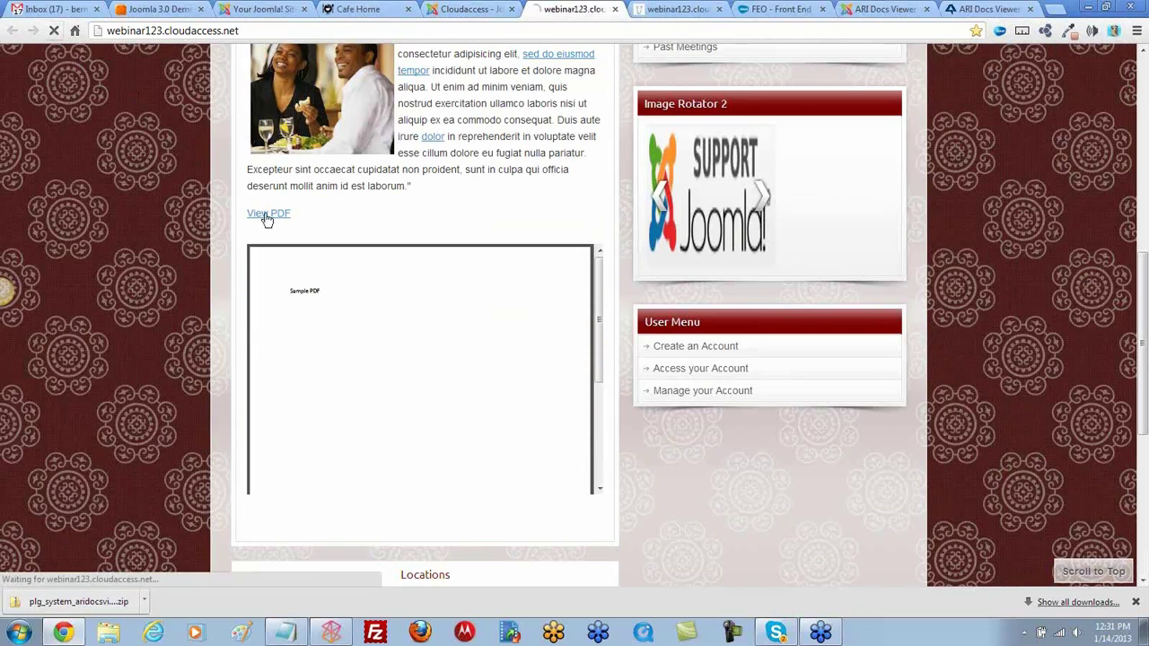
{"action": "scroll", "coordinate": [514, 409], "scroll_direction": "down", "scroll_amount": 7}
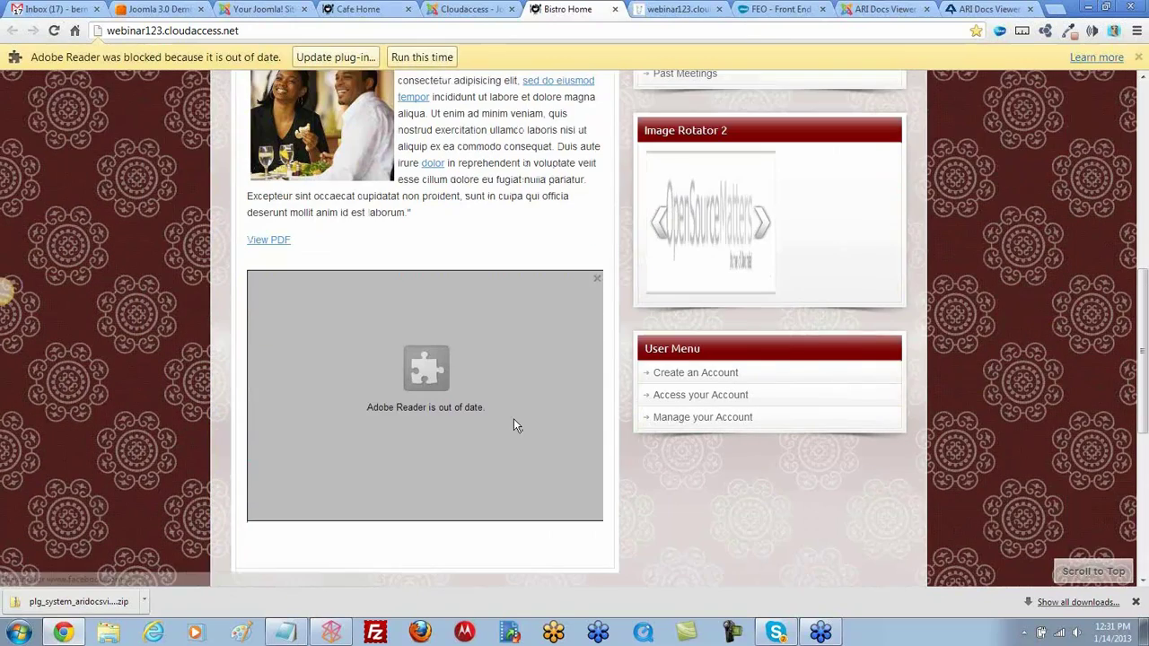
{"action": "left_click", "coordinate": [415, 57]}
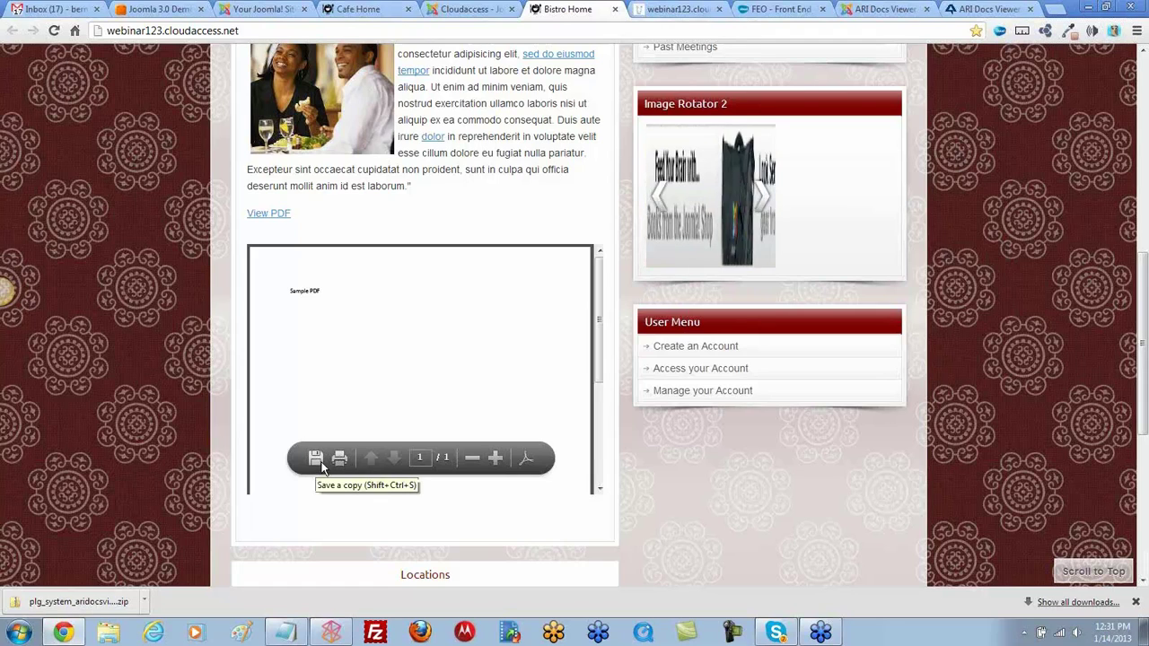
{"action": "scroll", "coordinate": [615, 386], "scroll_direction": "down", "scroll_amount": 3}
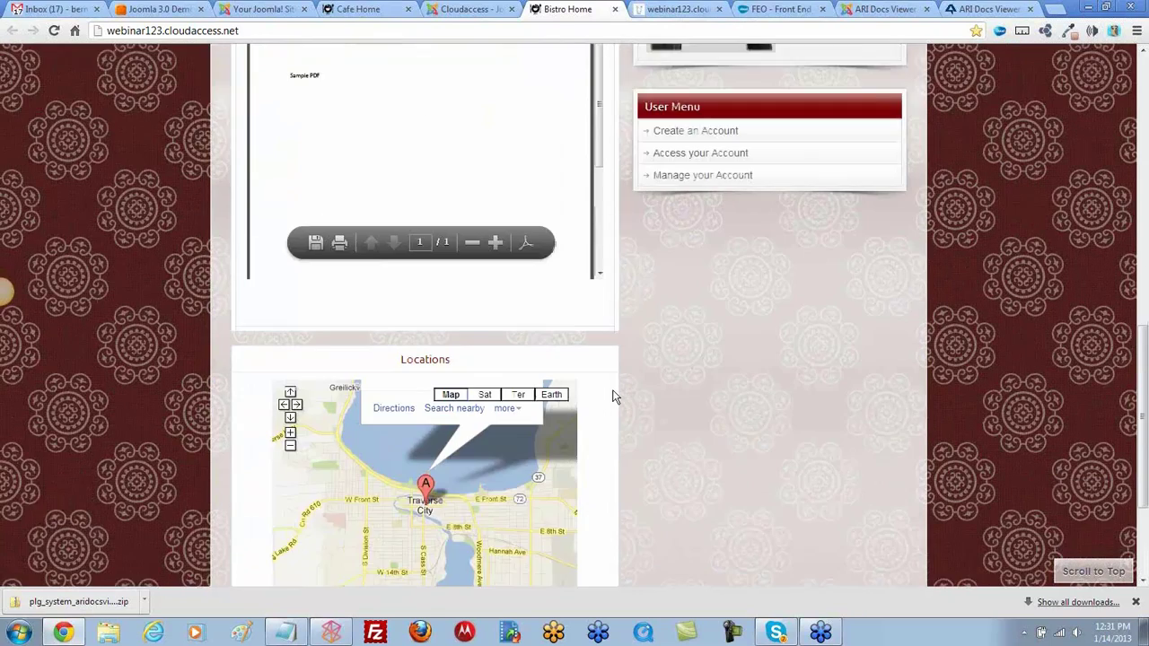
{"action": "scroll", "coordinate": [608, 398], "scroll_direction": "up", "scroll_amount": 4}
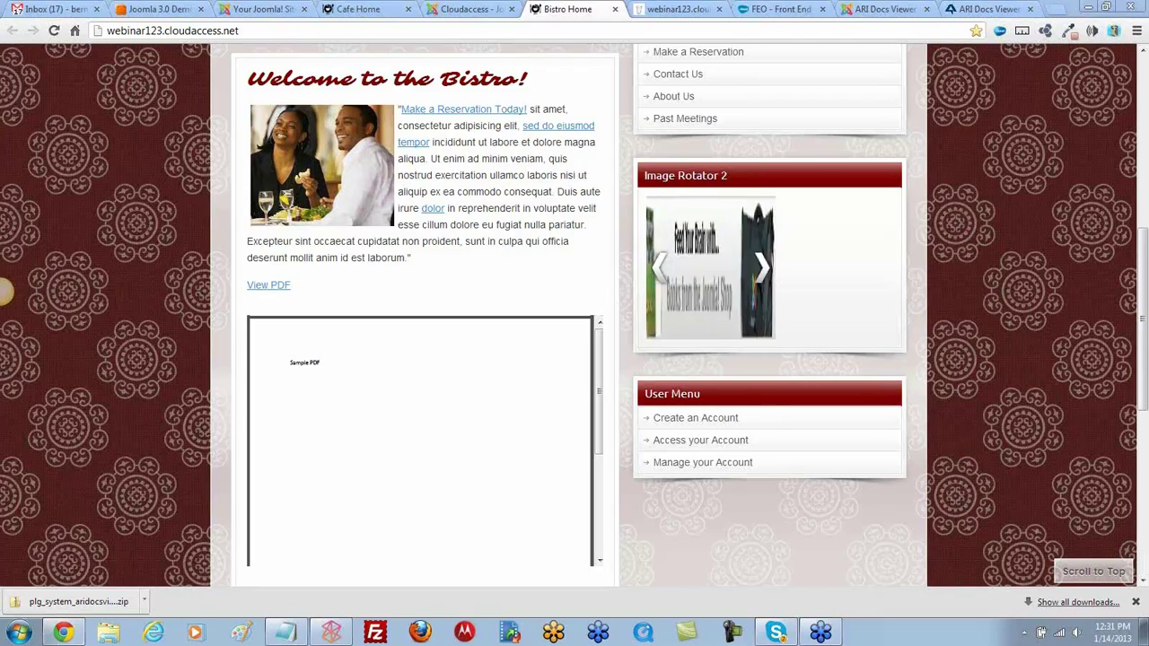
Open youtube.com/cloudaccess in a new browser tab and look through the channel's uploaded videos
{"action": "left_click", "coordinate": [1057, 13]}
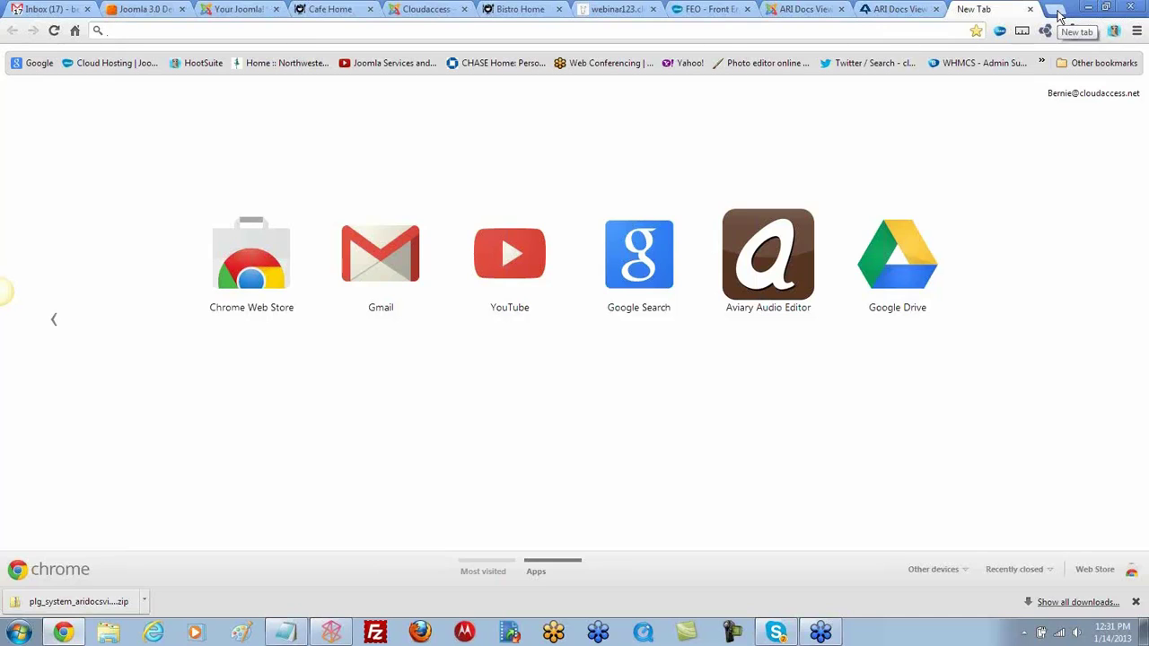
{"action": "type", "text": "youtube.com/"}
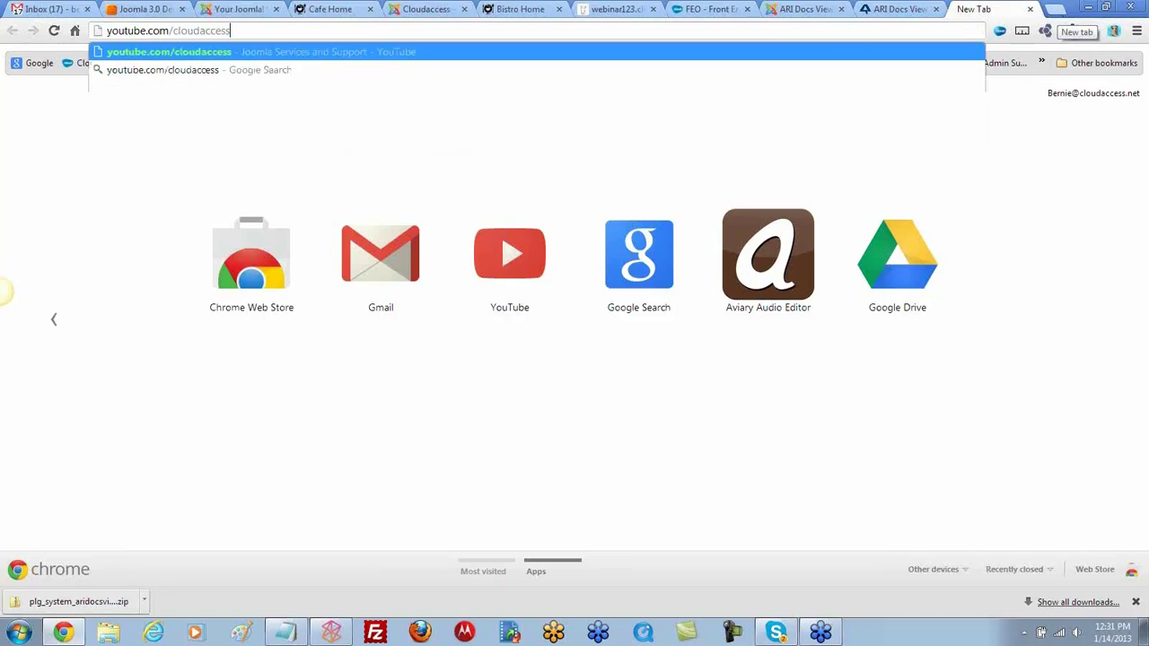
{"action": "type", "text": "cloudaccess"}
{"action": "key", "text": "Return"}
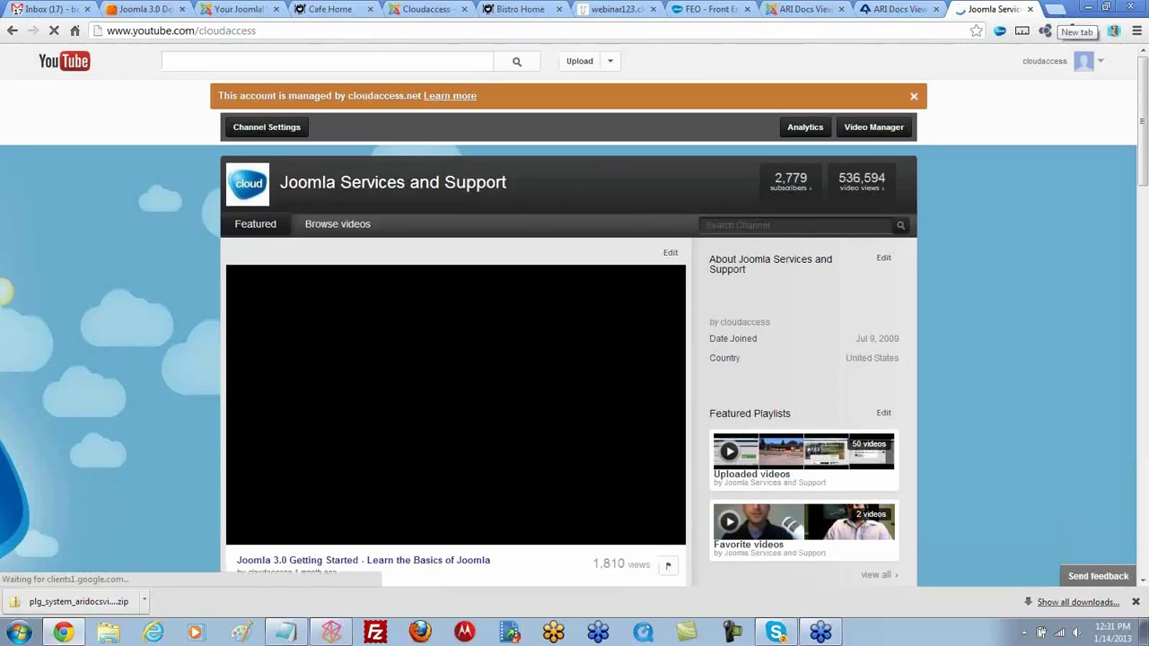
{"action": "scroll", "coordinate": [916, 375], "scroll_direction": "down", "scroll_amount": 3}
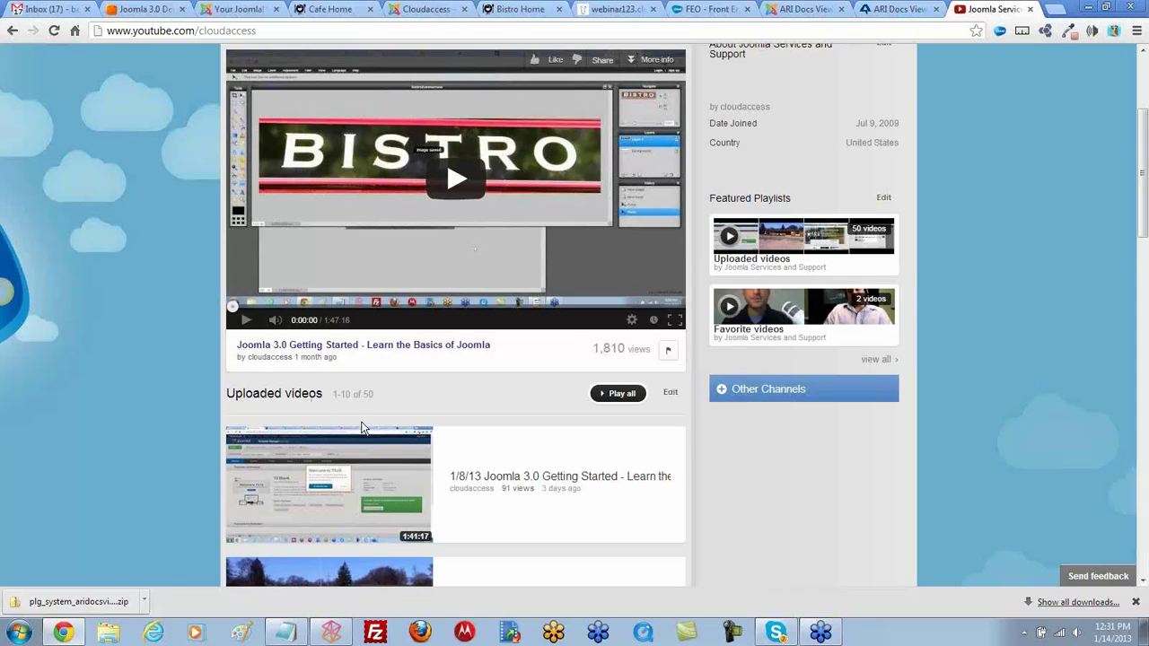
{"action": "scroll", "coordinate": [381, 440], "scroll_direction": "down", "scroll_amount": 3}
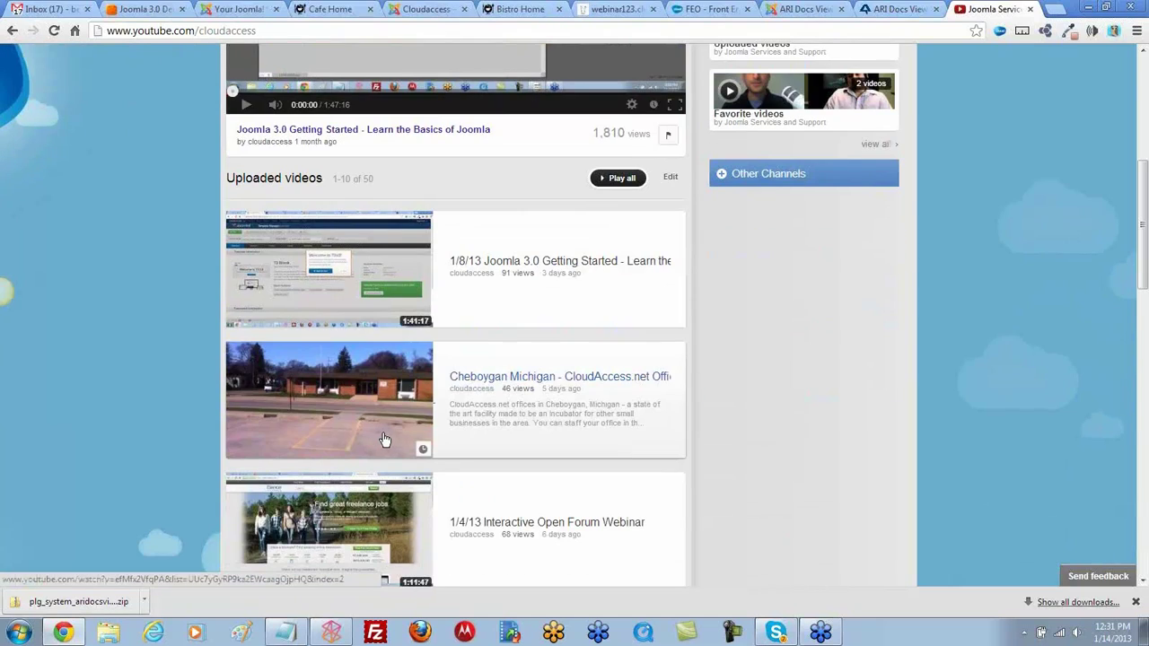
{"action": "scroll", "coordinate": [492, 382], "scroll_direction": "down", "scroll_amount": 2}
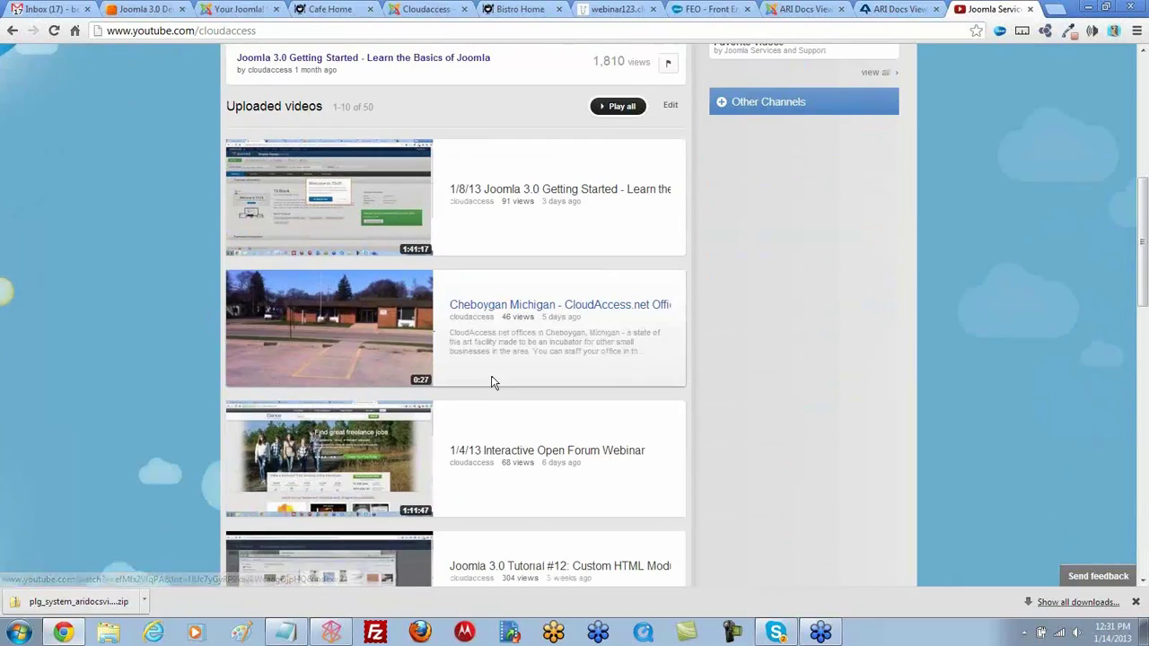
{"action": "scroll", "coordinate": [492, 381], "scroll_direction": "down", "scroll_amount": 5}
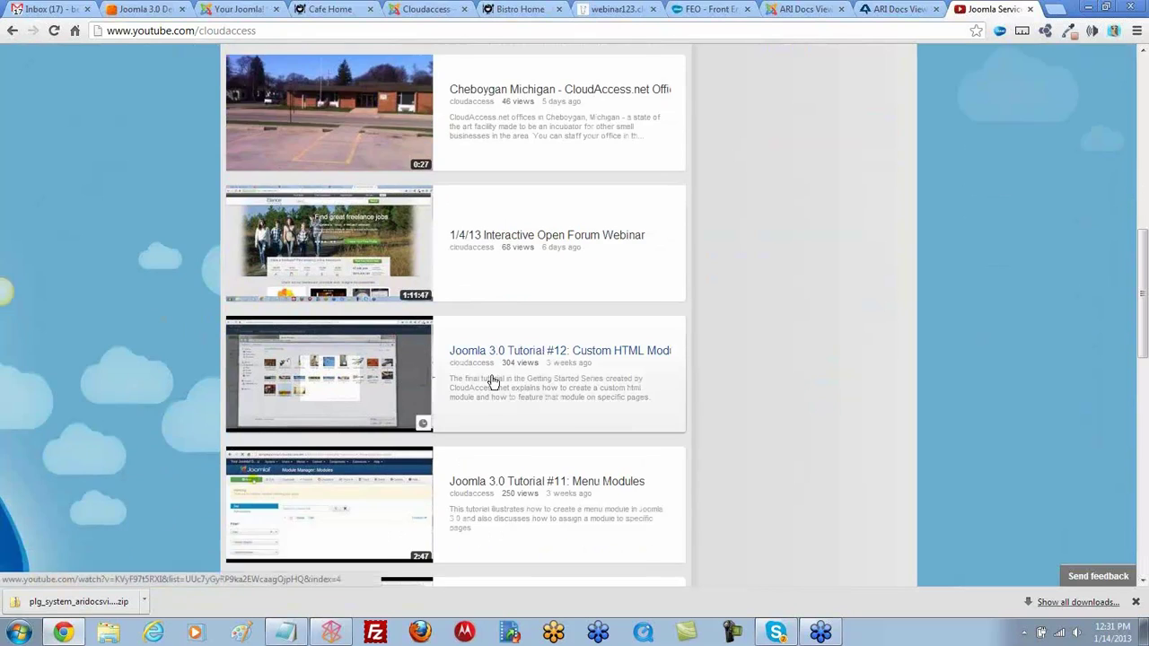
{"action": "scroll", "coordinate": [492, 381], "scroll_direction": "up", "scroll_amount": 10}
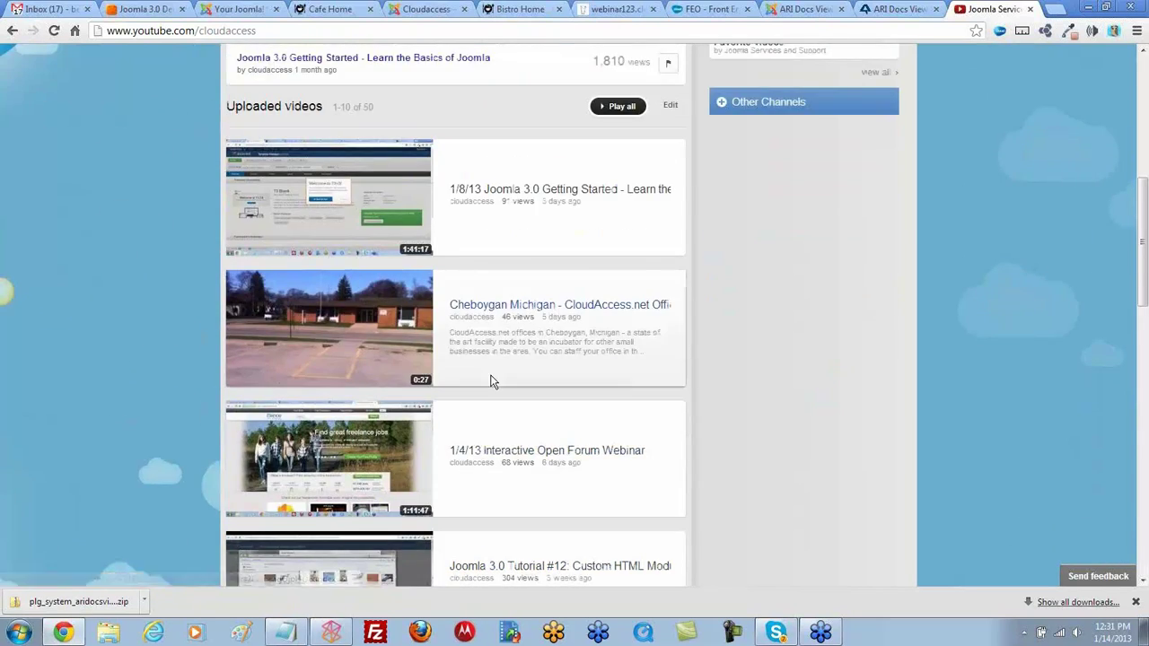